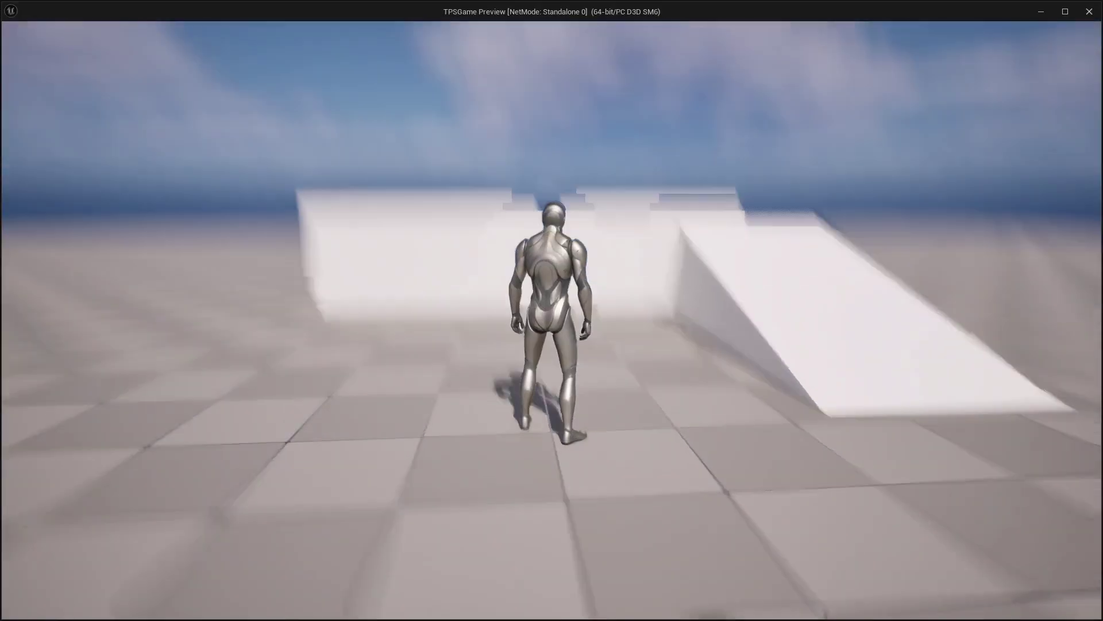
Play-test the character's run starts and stops on the white ramp and across the open floor.
{"action": "key", "text": "w"}
{"action": "key", "text": "w"}
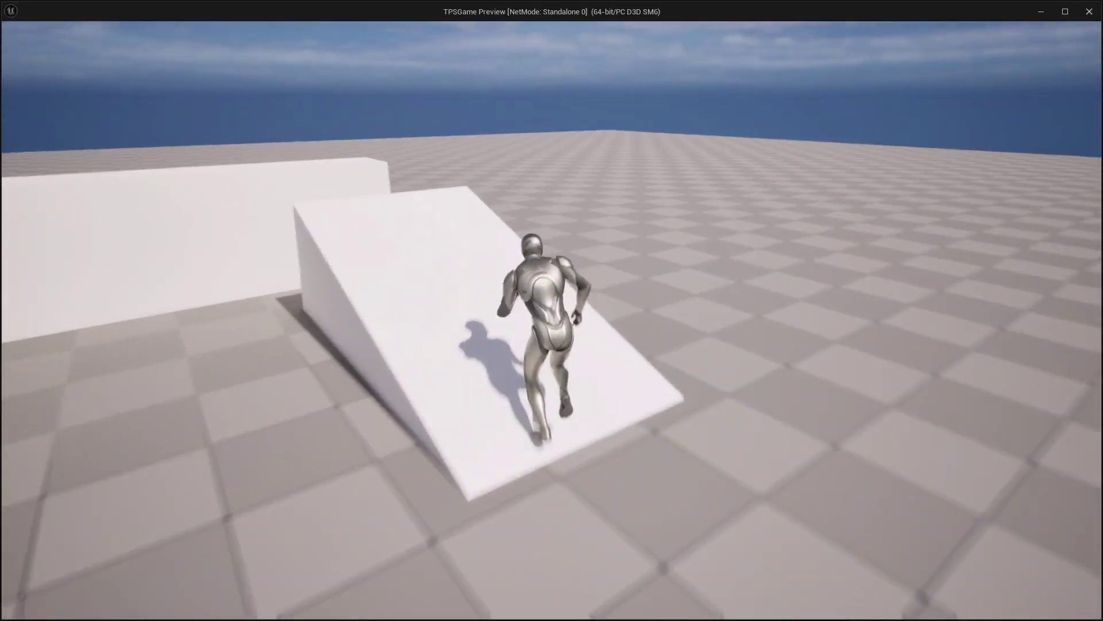
{"action": "key", "text": "w"}
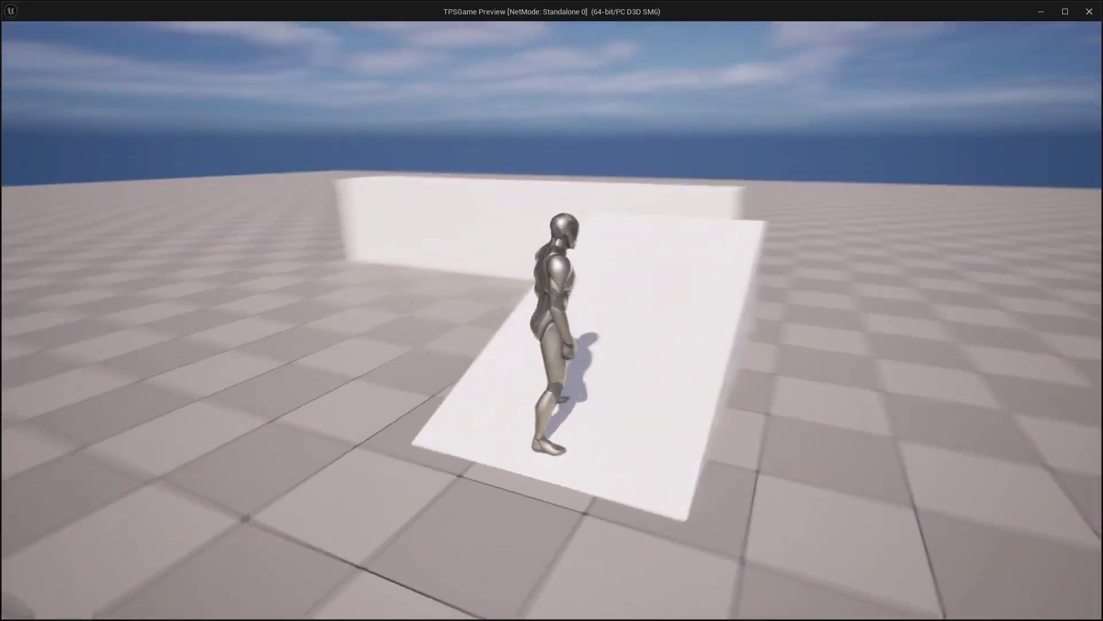
{"action": "key", "text": "w"}
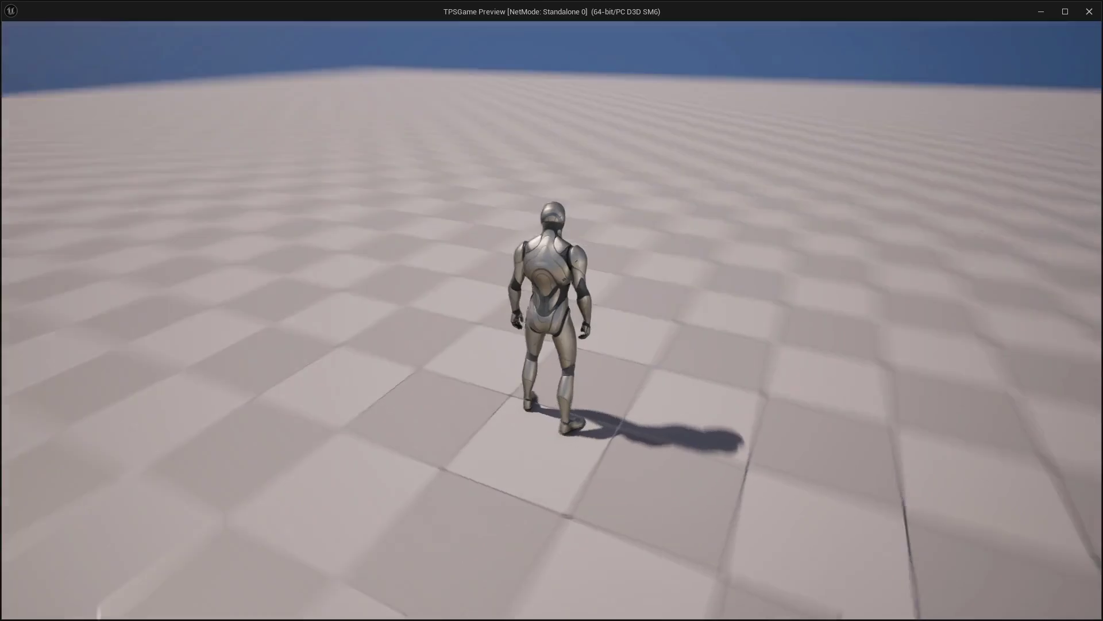
{"action": "key", "text": "w"}
{"action": "key", "text": "w"}
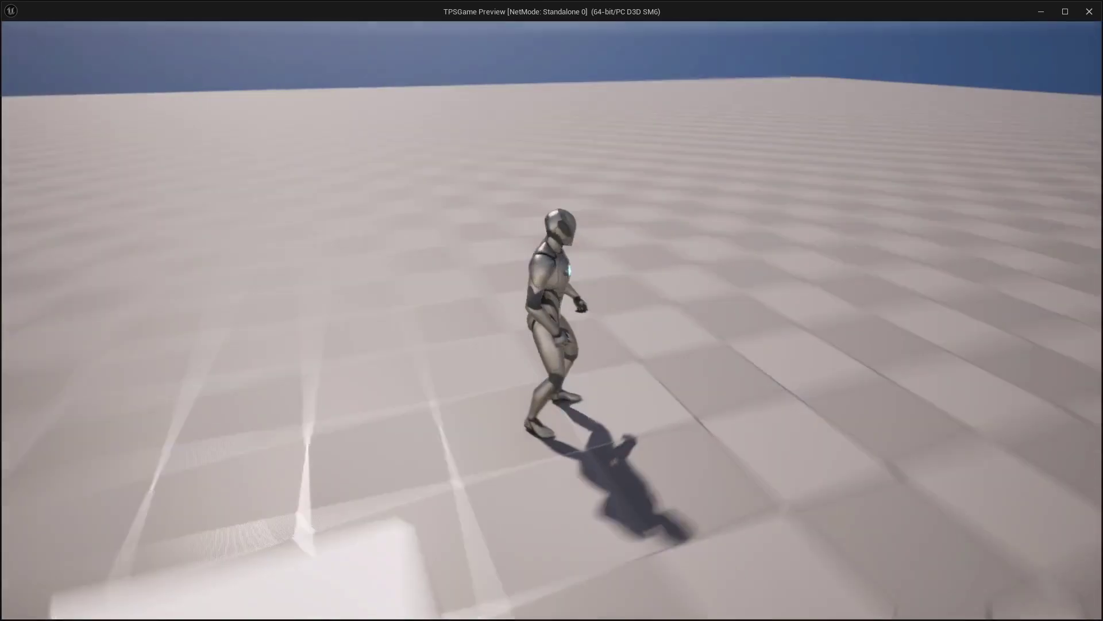
{"action": "key", "text": "w"}
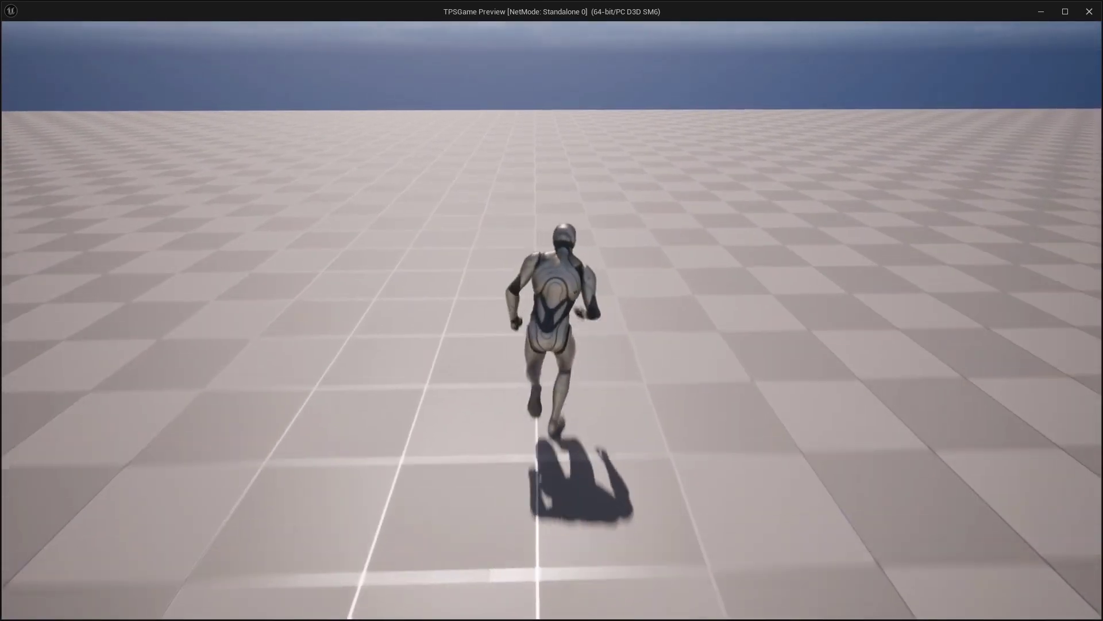
{"action": "key", "text": "c"}
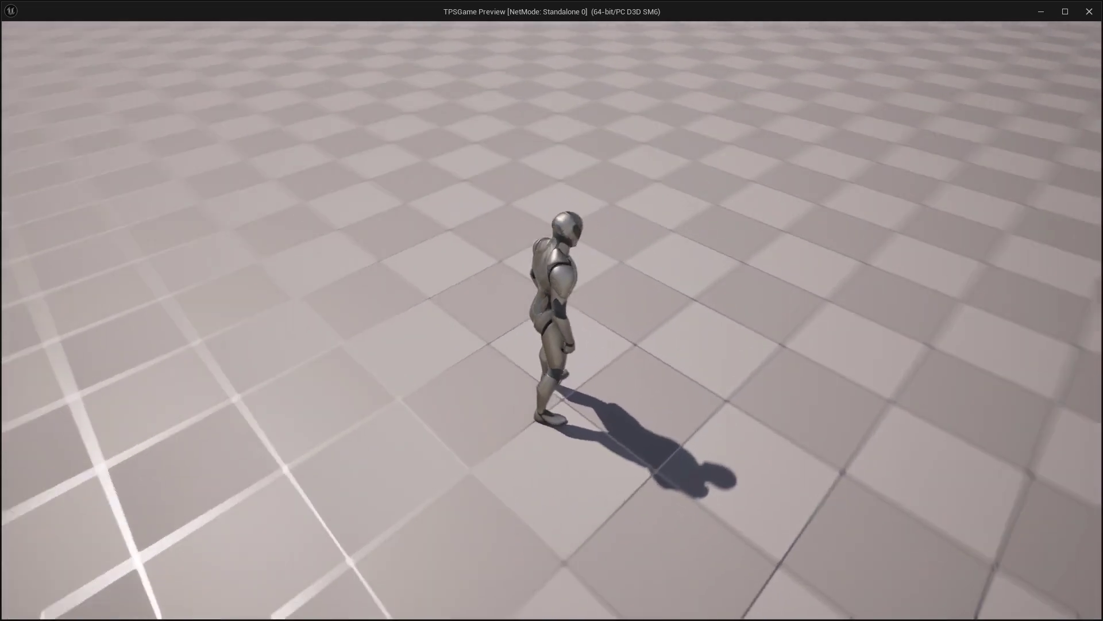
Test the character's run starts forward and sideways while changing the camera direction.
{"action": "key", "text": "w"}
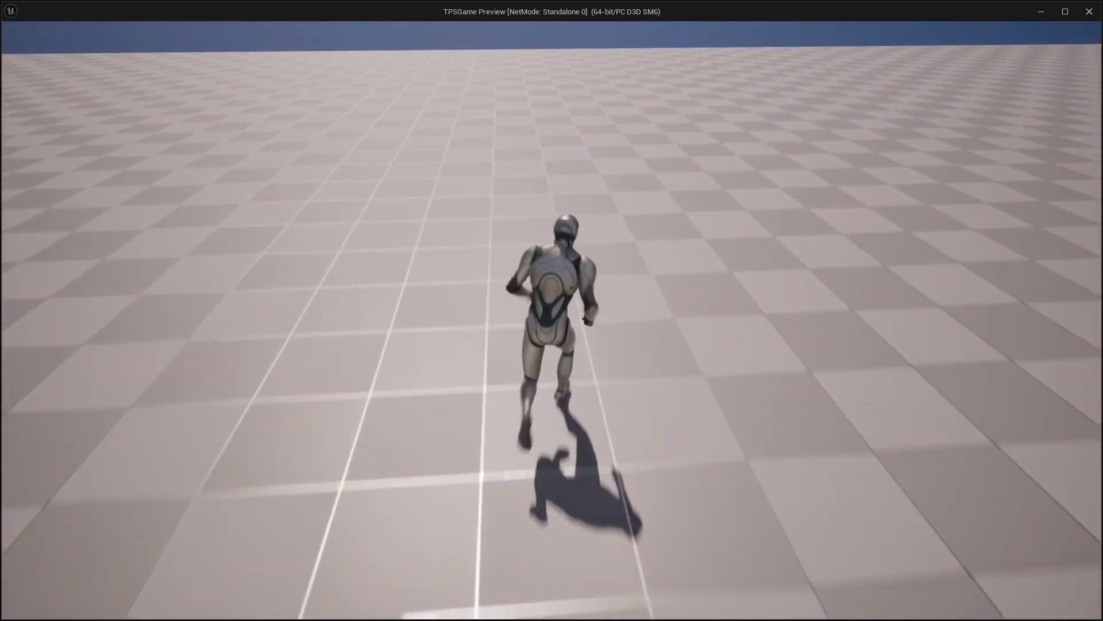
{"action": "key", "text": "a"}
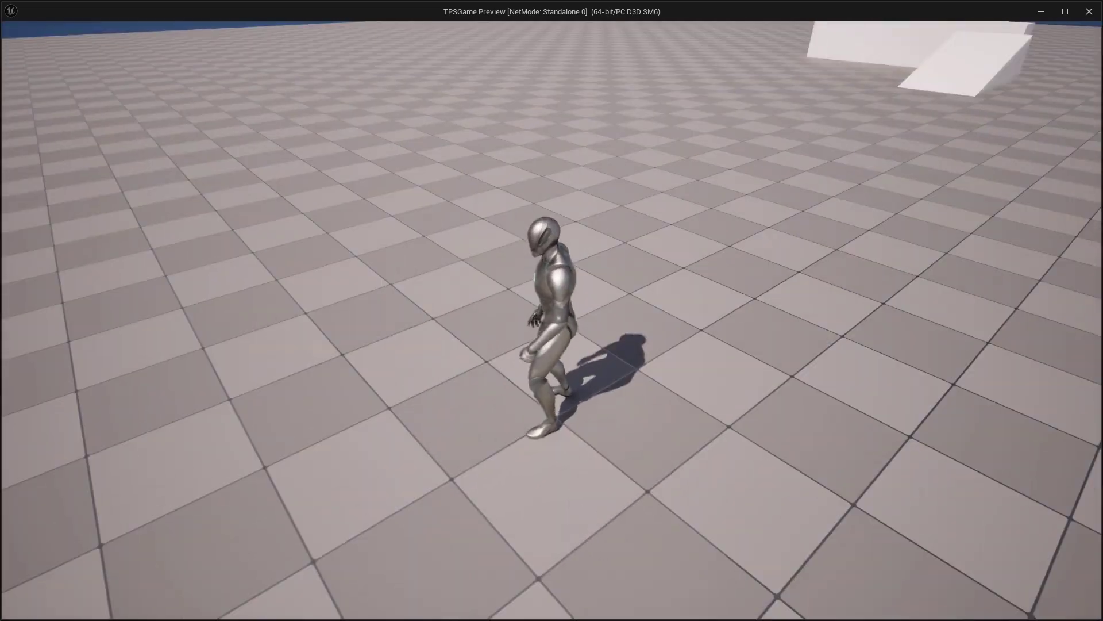
{"action": "key", "text": "w"}
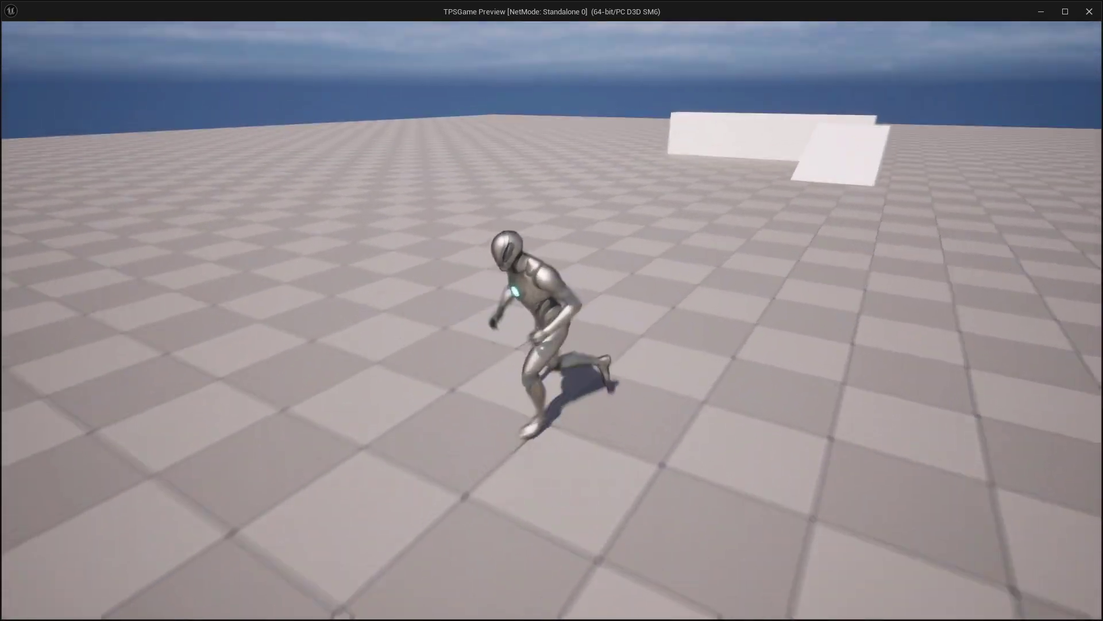
{"action": "key", "text": "d"}
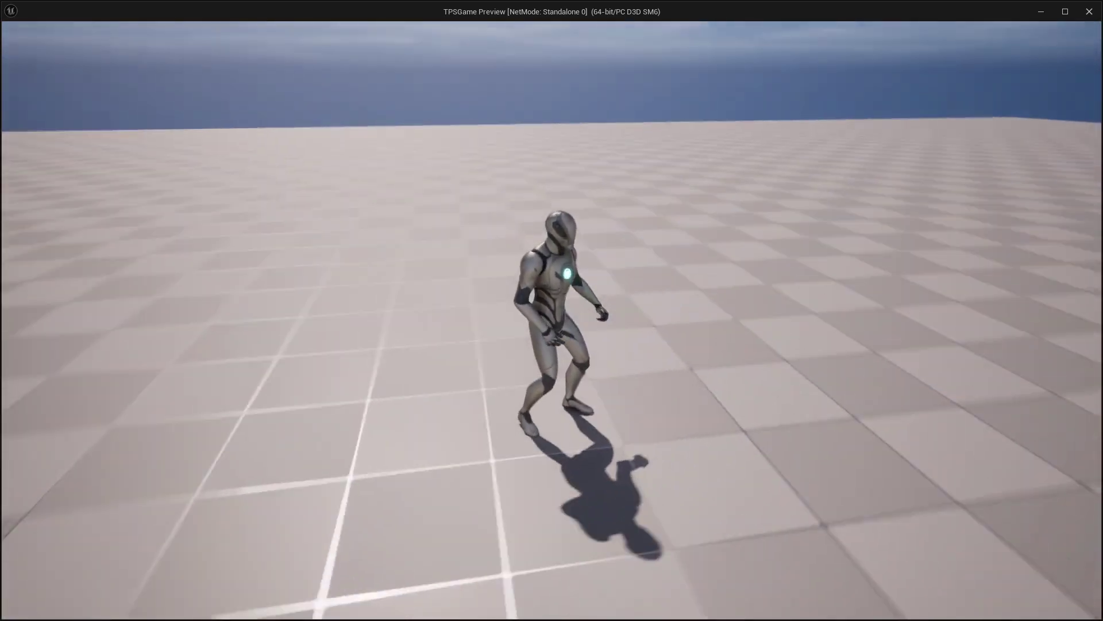
{"action": "key", "text": "w"}
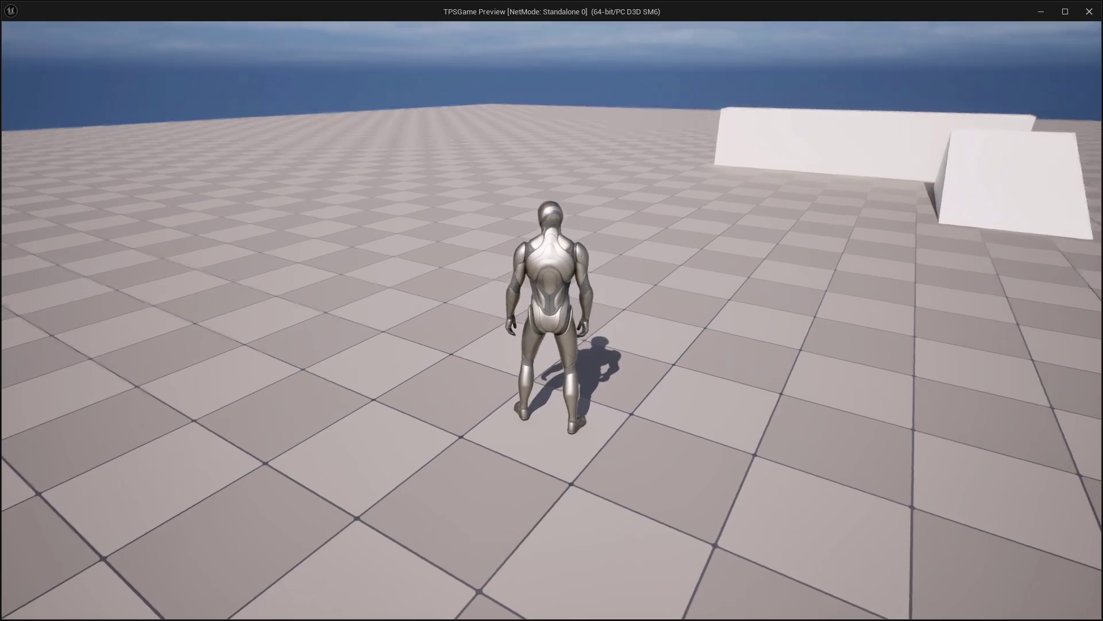
Test starting movement in all four directions from idle while the camera faces different ways.
{"action": "key", "text": "a"}
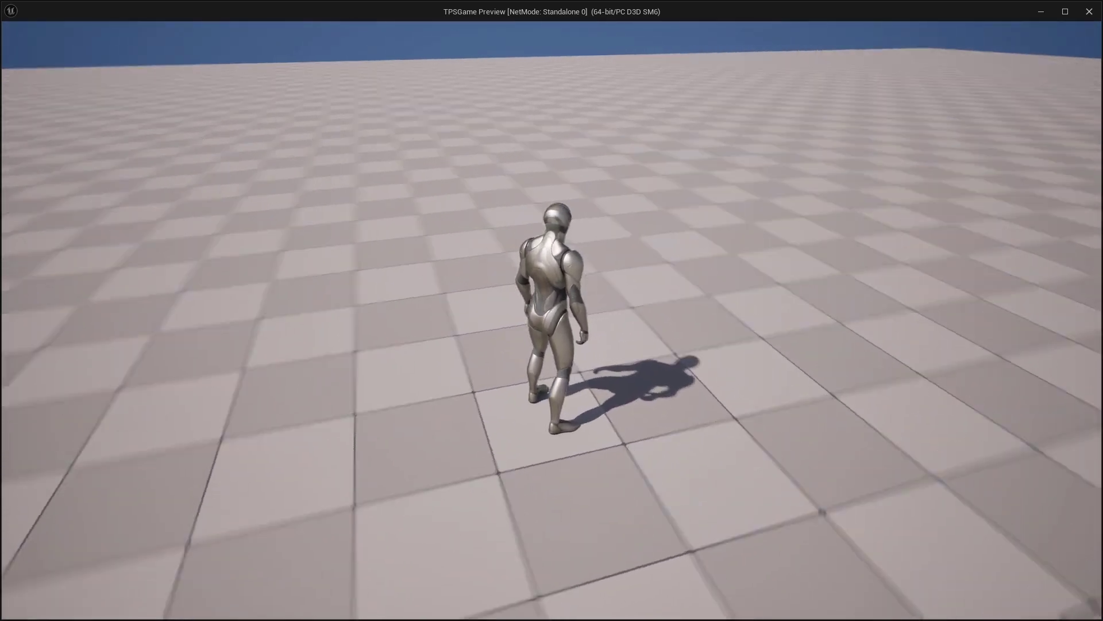
{"action": "key", "text": "w"}
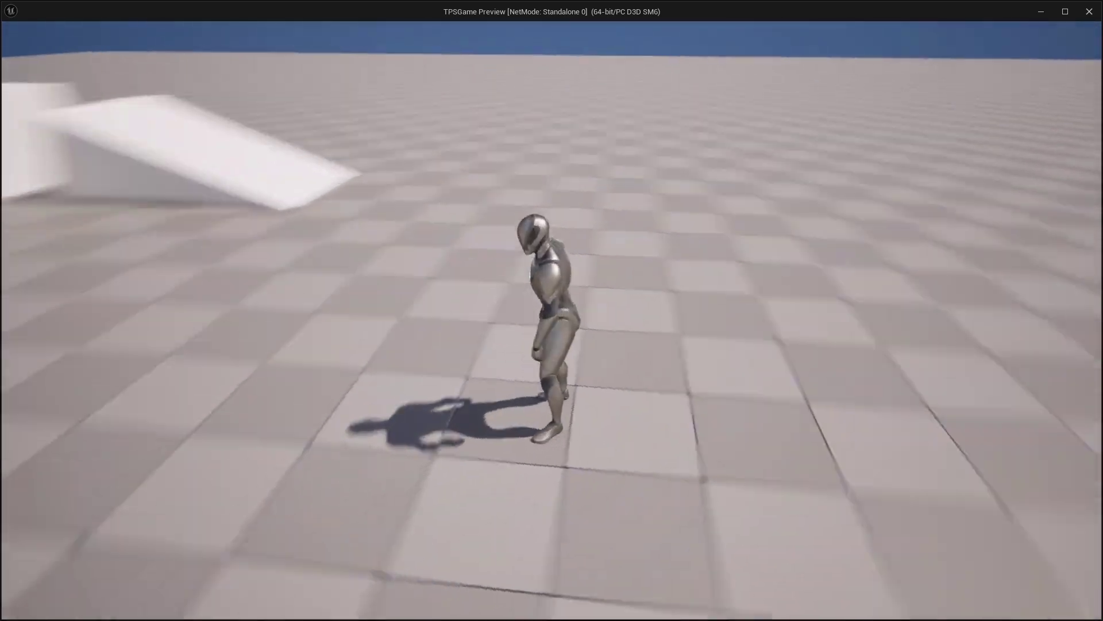
{"action": "key", "text": "s"}
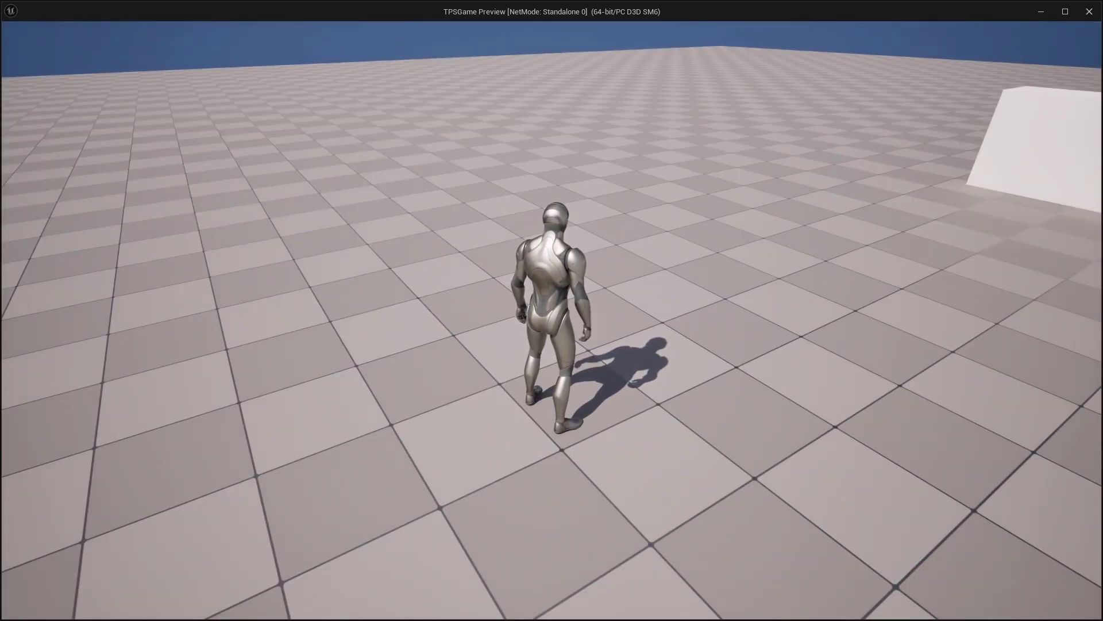
{"action": "key", "text": "d"}
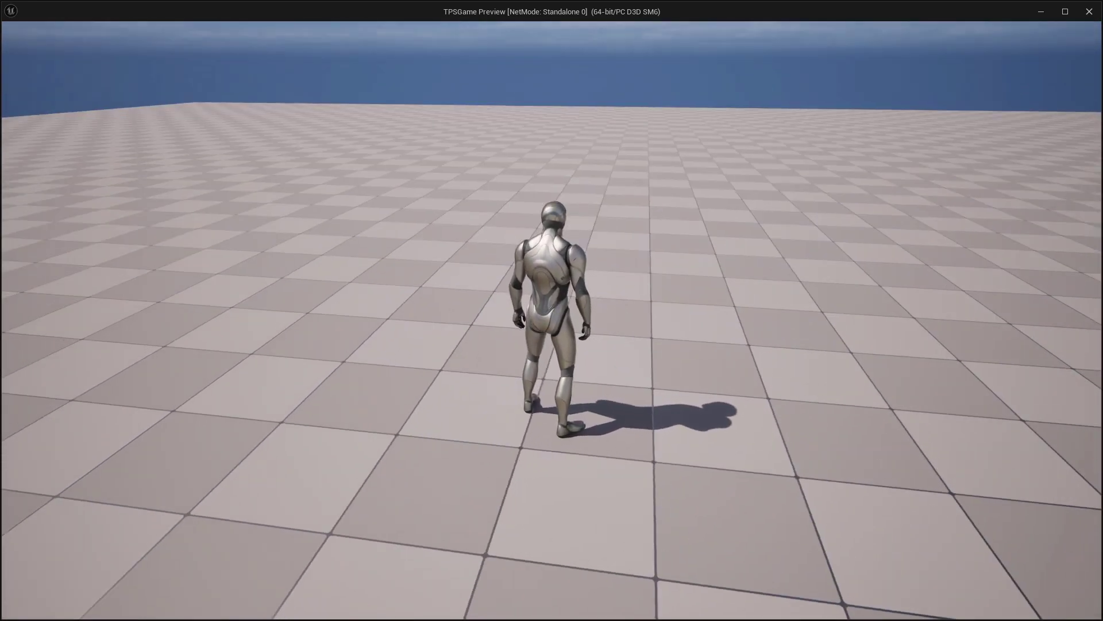
{"action": "key", "text": "a"}
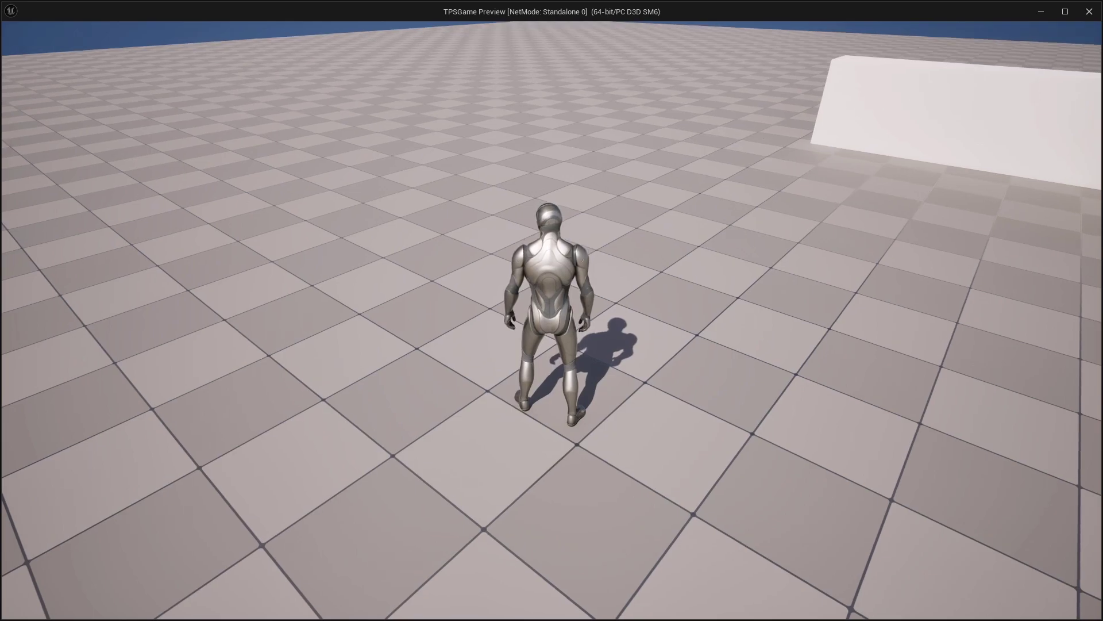
{"action": "key", "text": "w"}
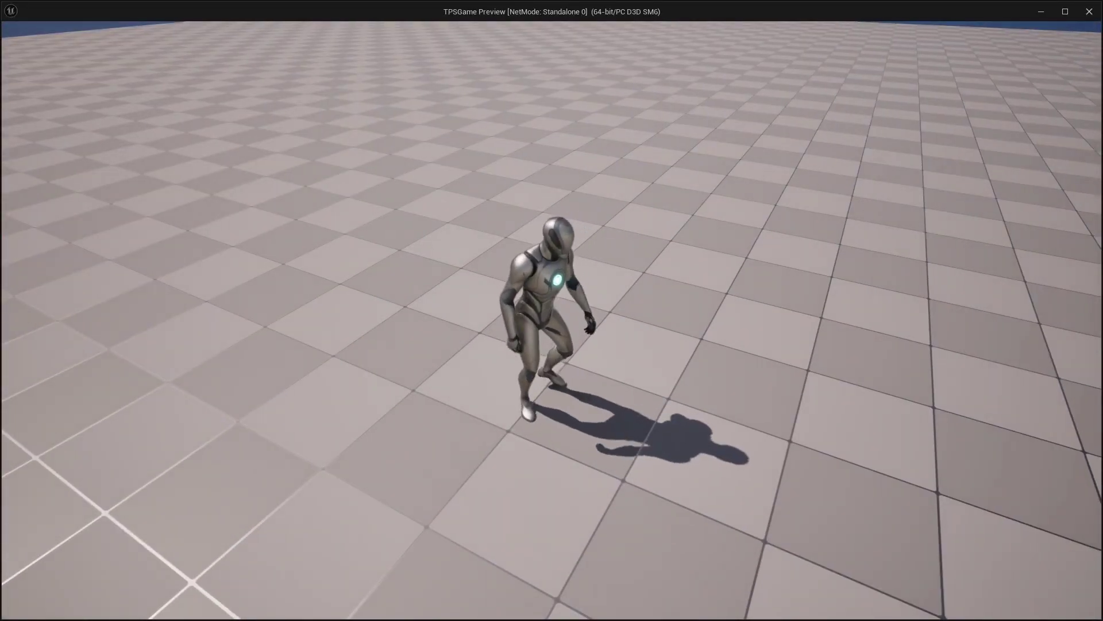
{"action": "key", "text": "w"}
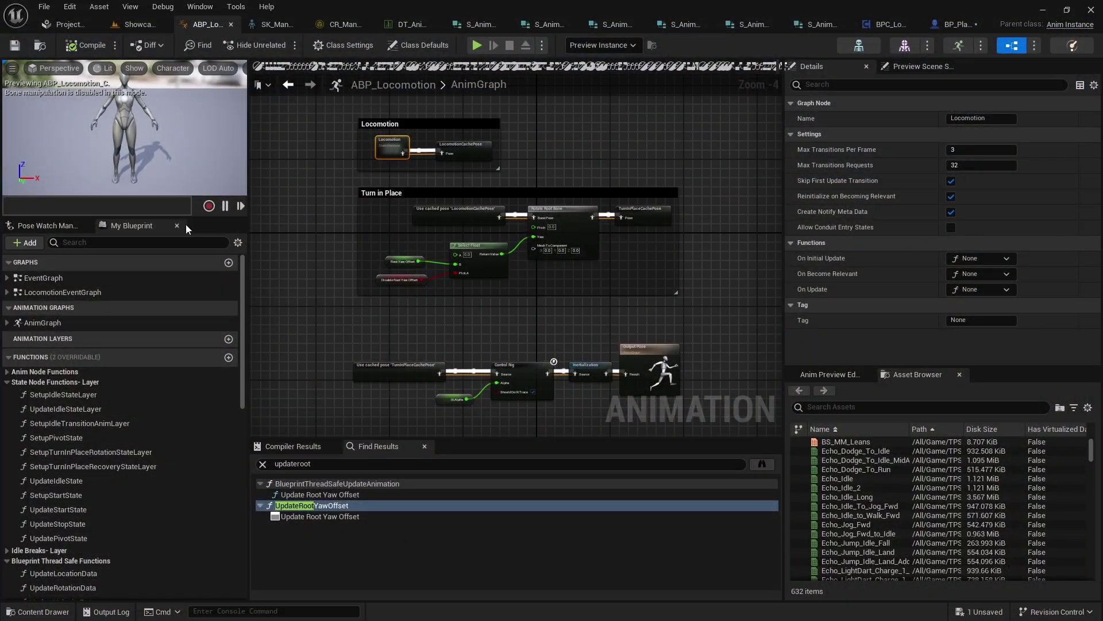
Open the Locomotion state machine from the ABP_Locomotion AnimGraph and select its Start state.
{"action": "mouse_move", "coordinate": [495, 346]}
{"action": "right_mouse_down"}
{"action": "mouse_move", "coordinate": [485, 358]}
{"action": "mouse_move", "coordinate": [498, 312]}
{"action": "mouse_move", "coordinate": [501, 357]}
{"action": "mouse_move", "coordinate": [505, 347]}
{"action": "right_mouse_up"}
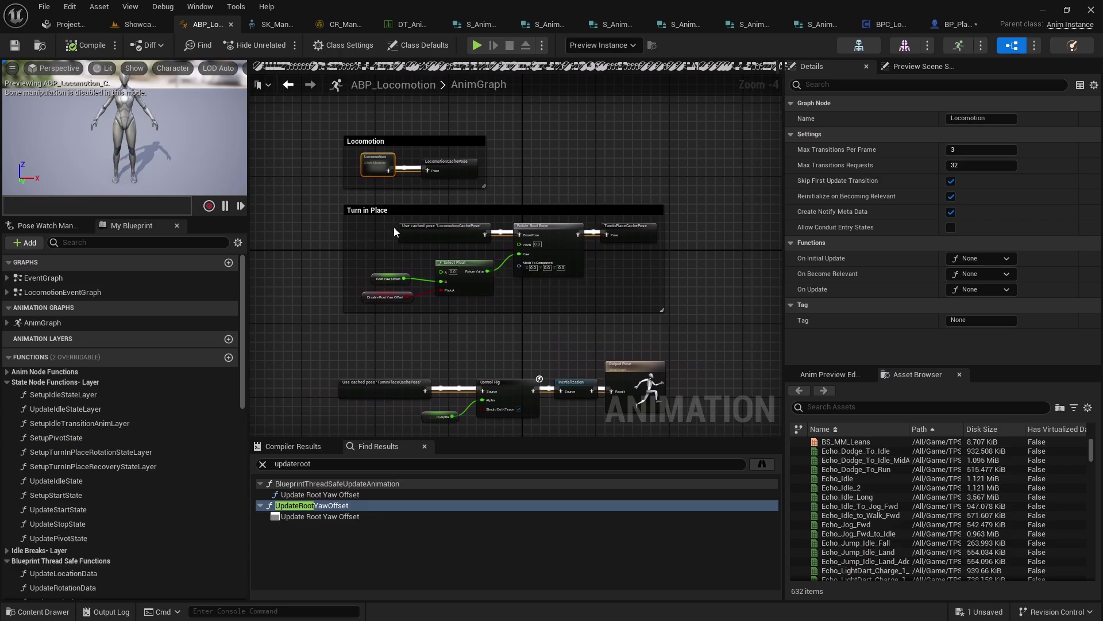
{"action": "scroll", "coordinate": [384, 218], "scroll_direction": "up", "scroll_amount": 4}
{"action": "scroll", "coordinate": [373, 205], "scroll_direction": "down", "scroll_amount": 2}
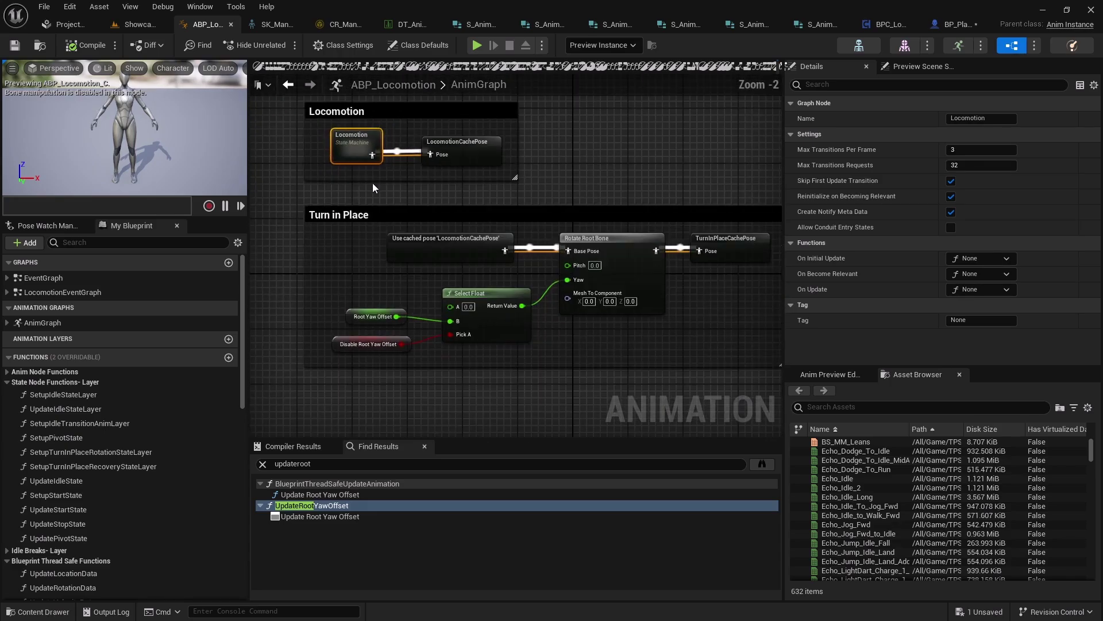
{"action": "double_click", "coordinate": [384, 169]}
{"action": "right_click_drag", "start_coordinate": [517, 299], "coordinate": [362, 328]}
{"action": "scroll", "coordinate": [465, 244], "scroll_direction": "up", "scroll_amount": 2}
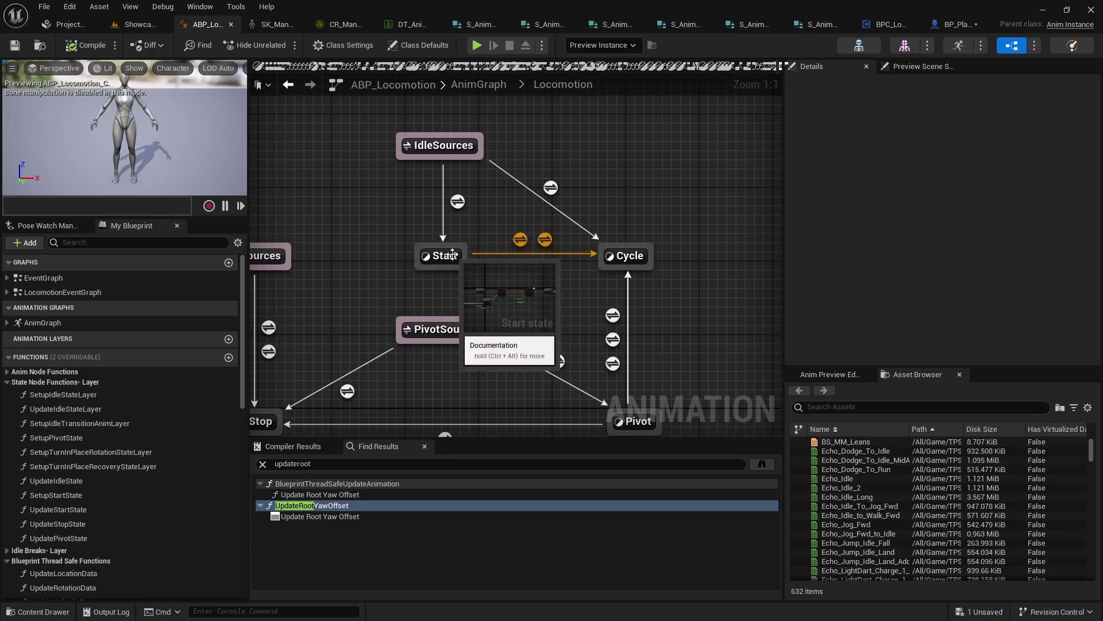
{"action": "left_click", "coordinate": [454, 253]}
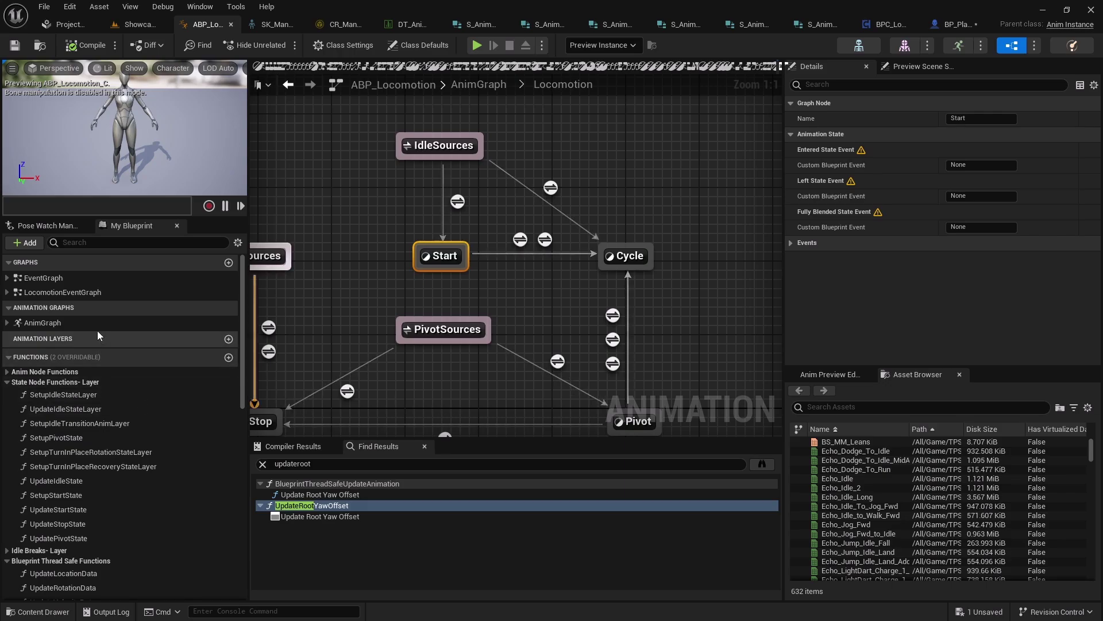
Return to the AnimGraph and examine the Turn in Place nodes that feed Root Yaw Offset into Rotate Root Bone.
{"action": "double_click", "coordinate": [74, 320]}
{"action": "scroll", "coordinate": [432, 236], "scroll_direction": "up", "scroll_amount": 3}
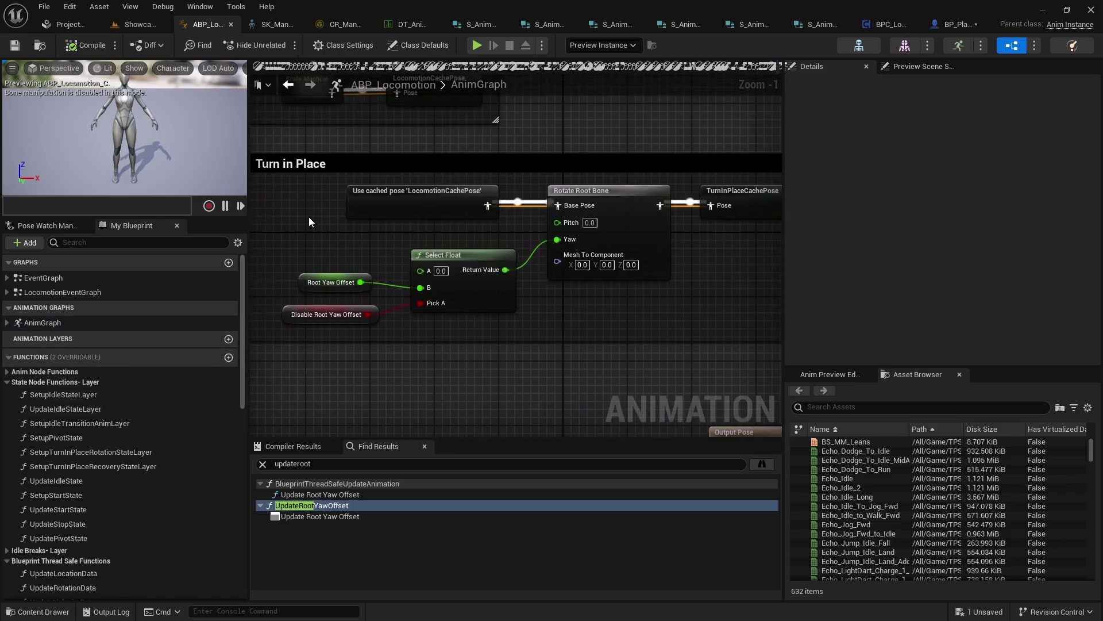
{"action": "left_click_drag", "start_coordinate": [309, 216], "coordinate": [600, 322]}
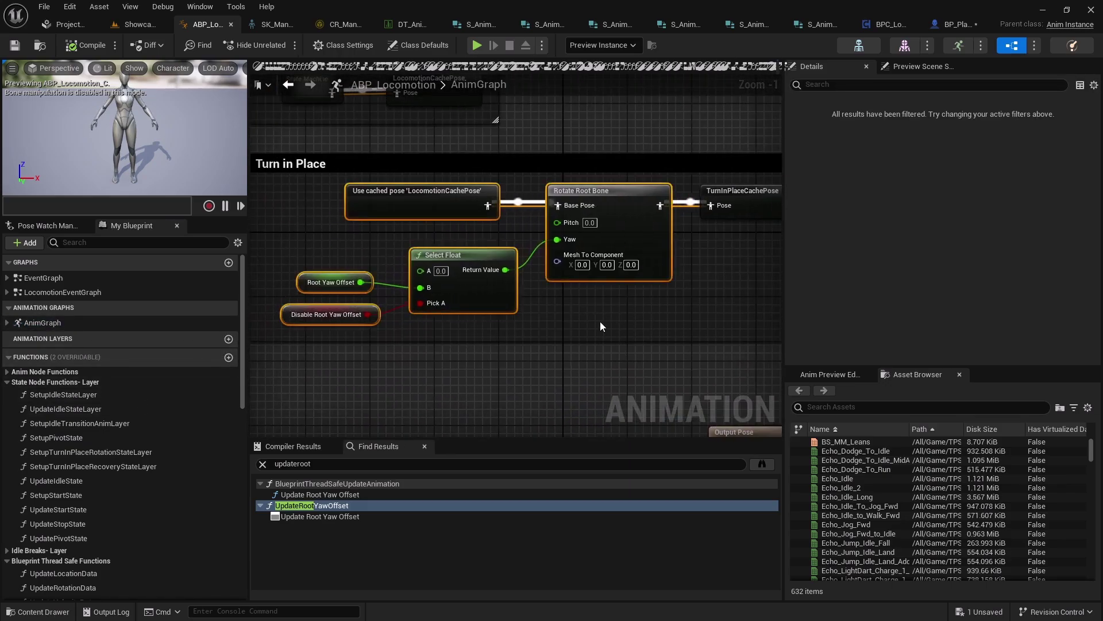
{"action": "left_click", "coordinate": [337, 282]}
{"action": "scroll", "coordinate": [342, 201], "scroll_direction": "down", "scroll_amount": 1}
{"action": "left_click", "coordinate": [322, 147]}
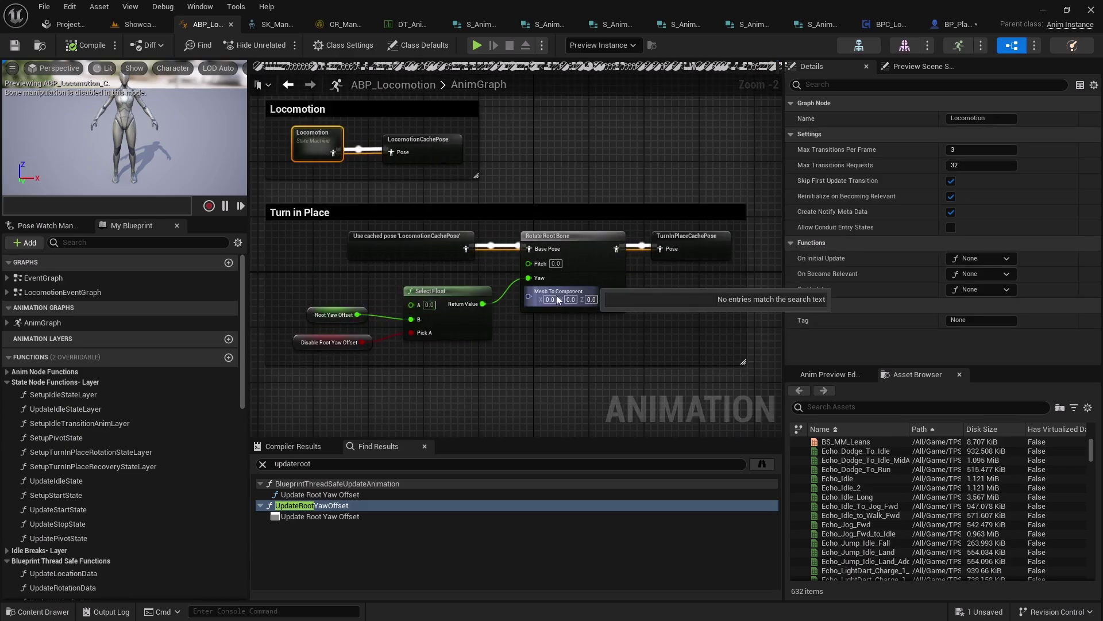
Reopen the Locomotion state machine and examine the Start state and its transitions.
{"action": "double_click", "coordinate": [320, 160]}
{"action": "scroll", "coordinate": [460, 304], "scroll_direction": "up", "scroll_amount": 2}
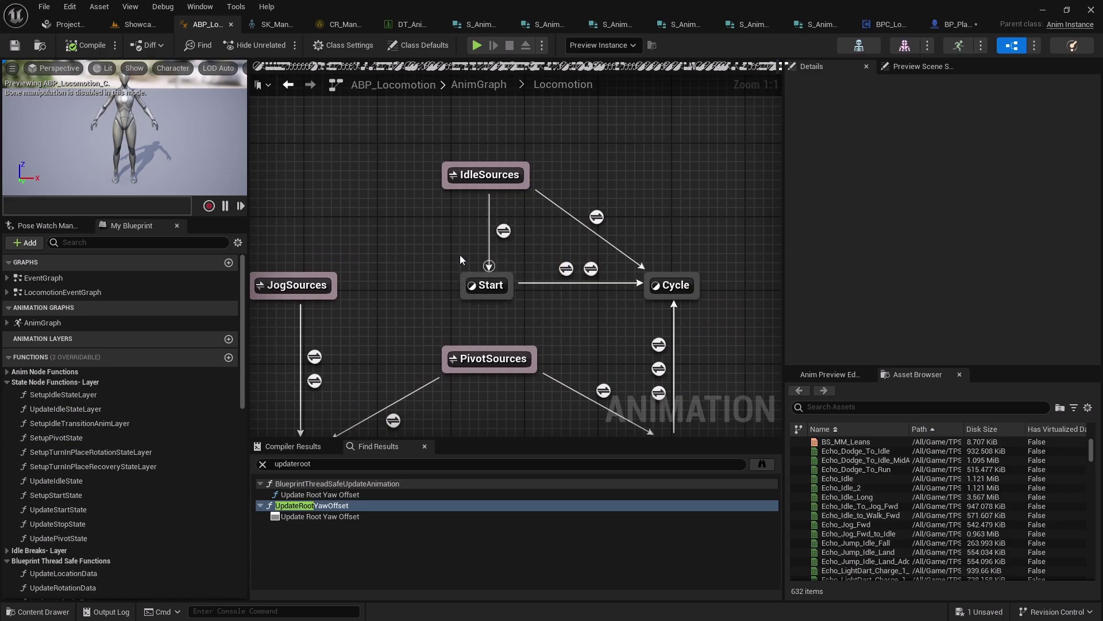
{"action": "left_click", "coordinate": [509, 291]}
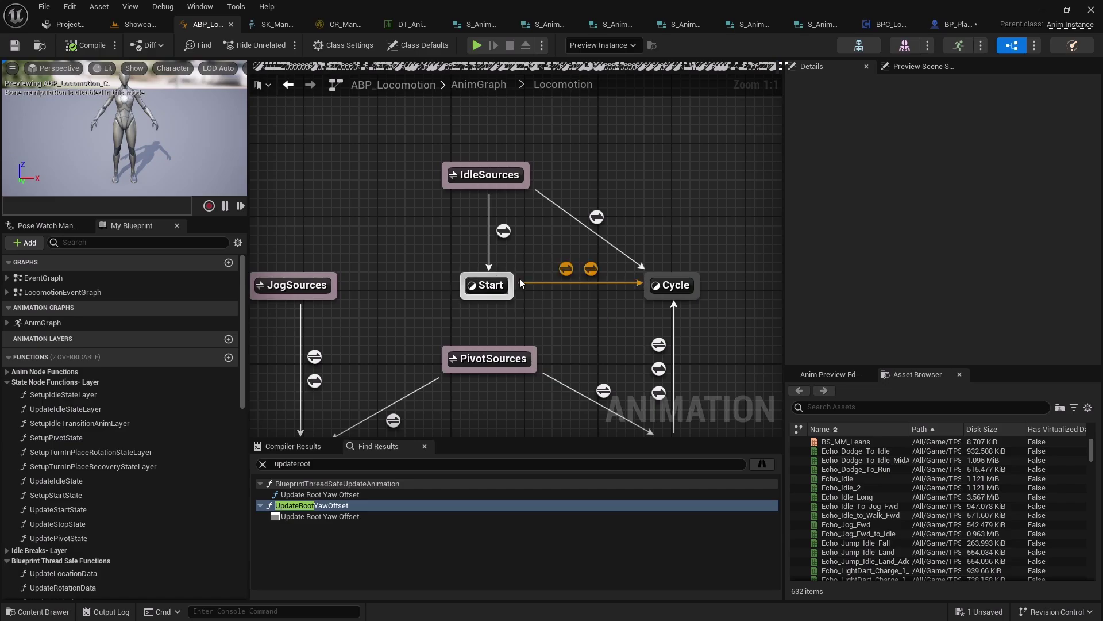
{"action": "left_click", "coordinate": [499, 270]}
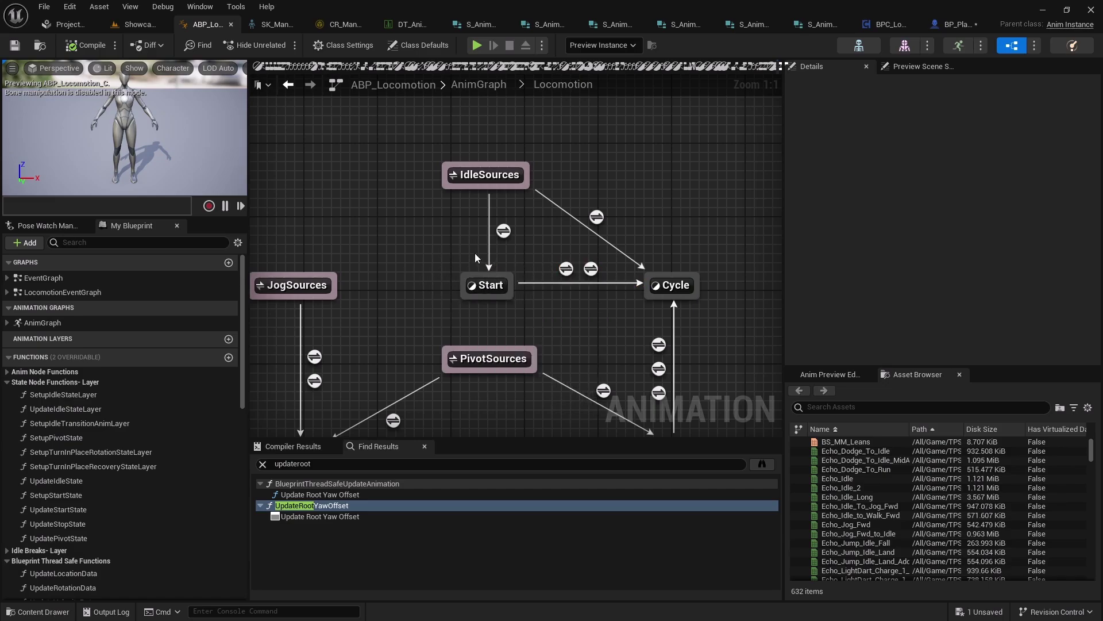
{"action": "left_click", "coordinate": [498, 291]}
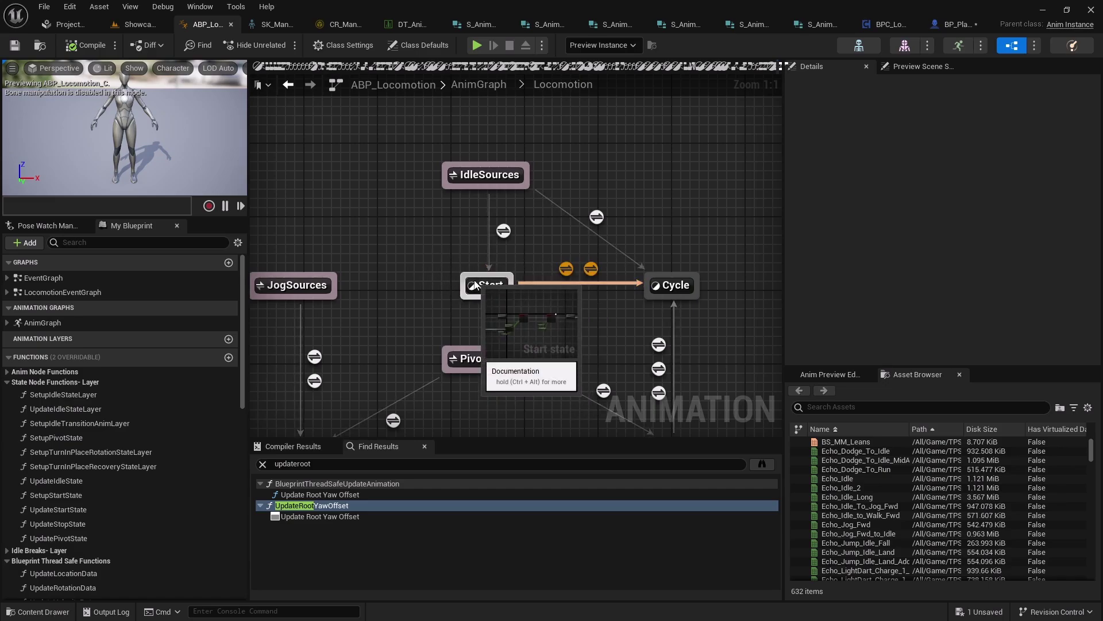
{"action": "left_click", "coordinate": [501, 301]}
{"action": "right_click_drag", "start_coordinate": [497, 303], "coordinate": [466, 305]}
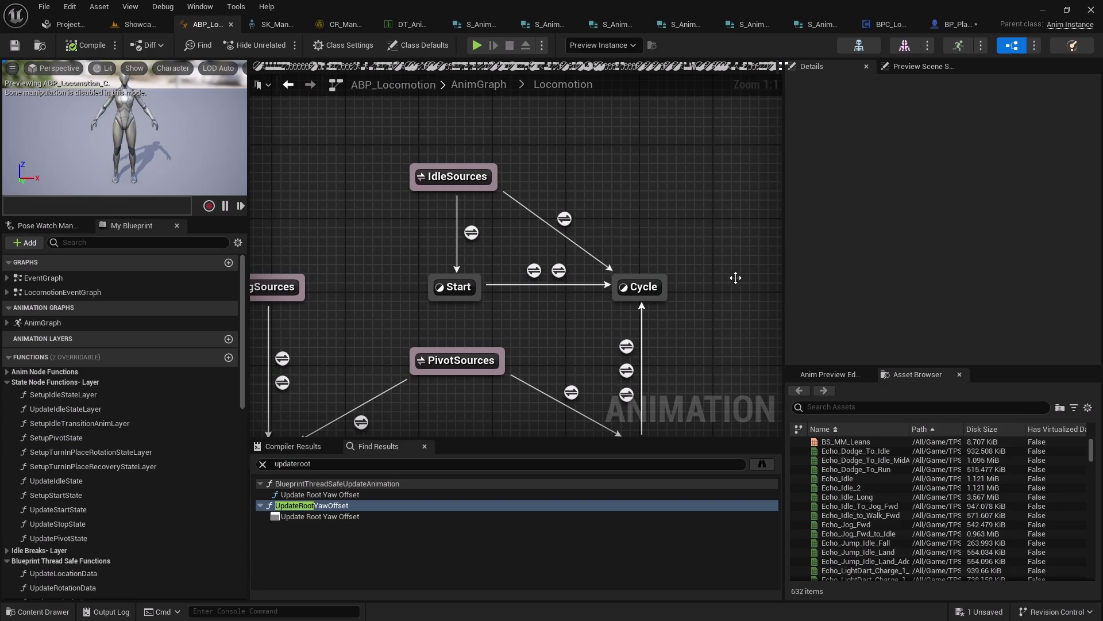
Add another transition from the Start state to the Cycle state and select it.
{"action": "right_click_drag", "start_coordinate": [617, 302], "coordinate": [590, 302]}
{"action": "left_click_drag", "start_coordinate": [460, 290], "coordinate": [590, 295]}
{"action": "scroll", "coordinate": [505, 330], "scroll_direction": "down", "scroll_amount": 6}
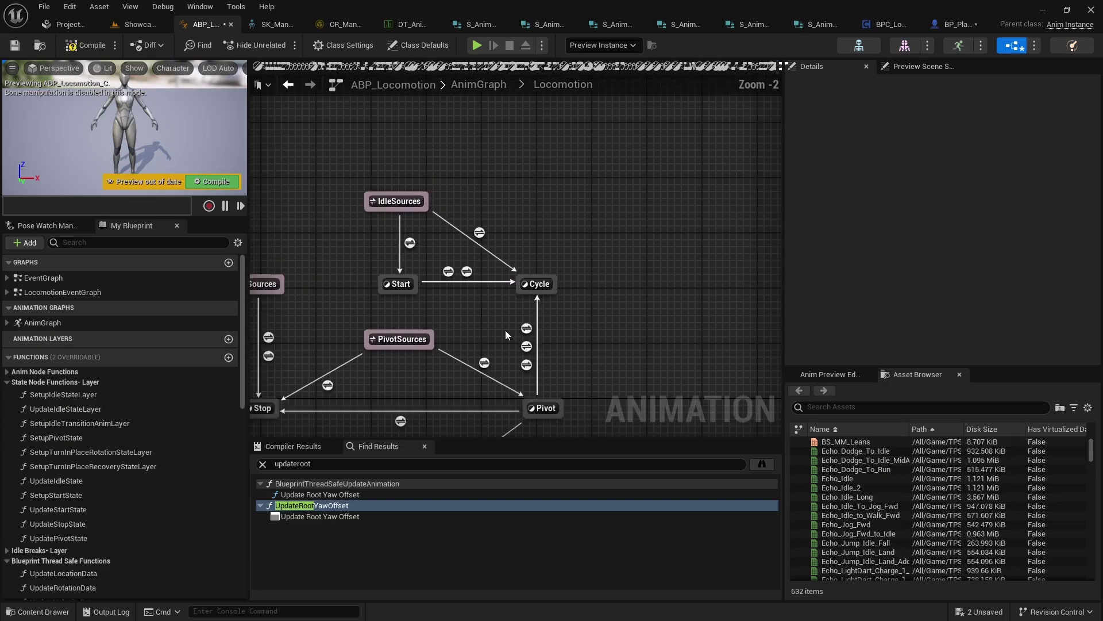
{"action": "scroll", "coordinate": [467, 298], "scroll_direction": "up", "scroll_amount": 6}
{"action": "left_click", "coordinate": [479, 252]}
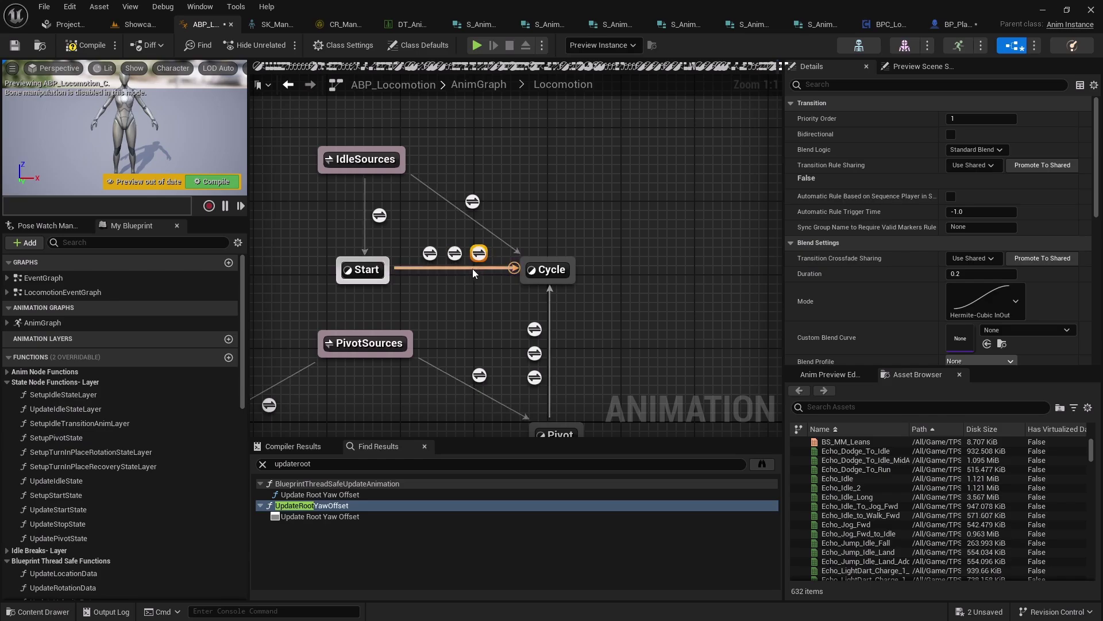
{"action": "scroll", "coordinate": [461, 280], "scroll_direction": "down", "scroll_amount": 10}
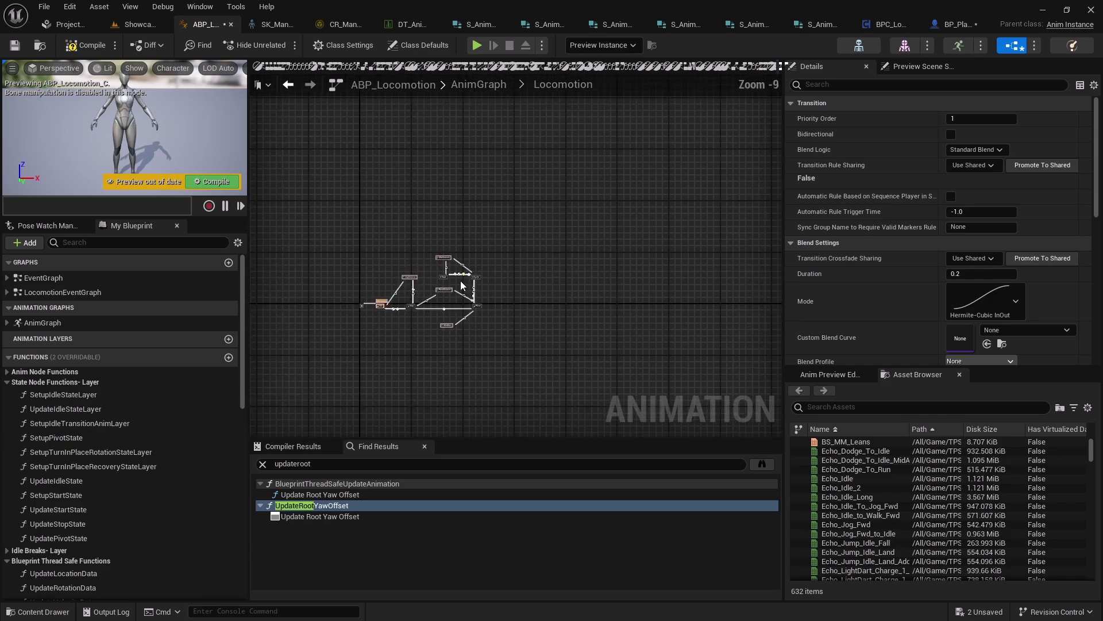
{"action": "scroll", "coordinate": [461, 277], "scroll_direction": "up", "scroll_amount": 10}
{"action": "scroll", "coordinate": [460, 277], "scroll_direction": "down", "scroll_amount": 10}
{"action": "scroll", "coordinate": [461, 277], "scroll_direction": "up", "scroll_amount": 10}
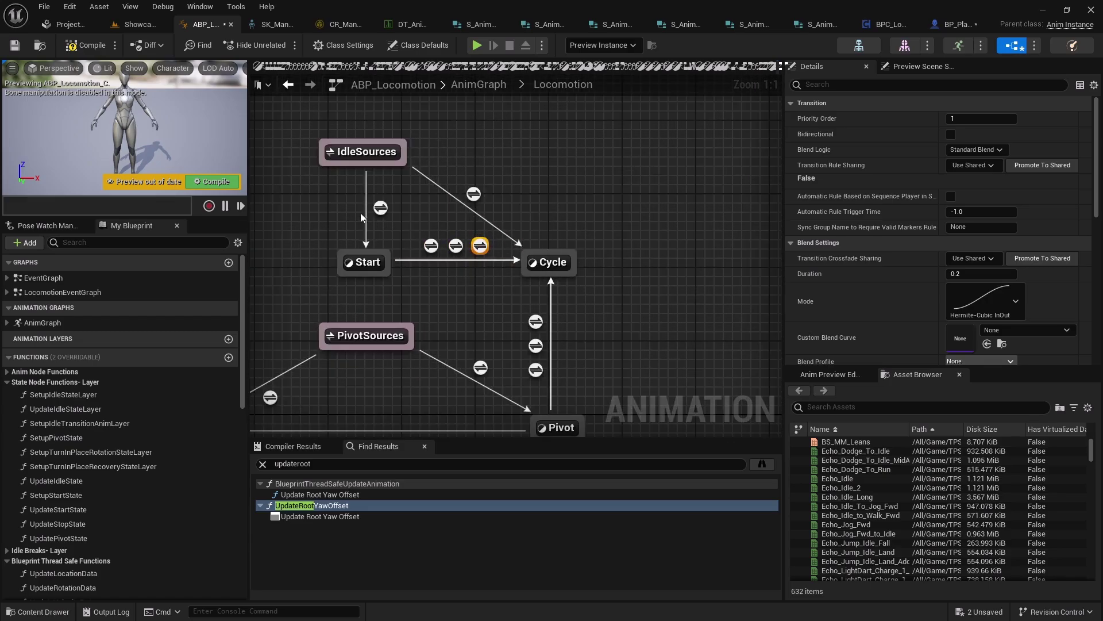
{"action": "left_click", "coordinate": [267, 12]}
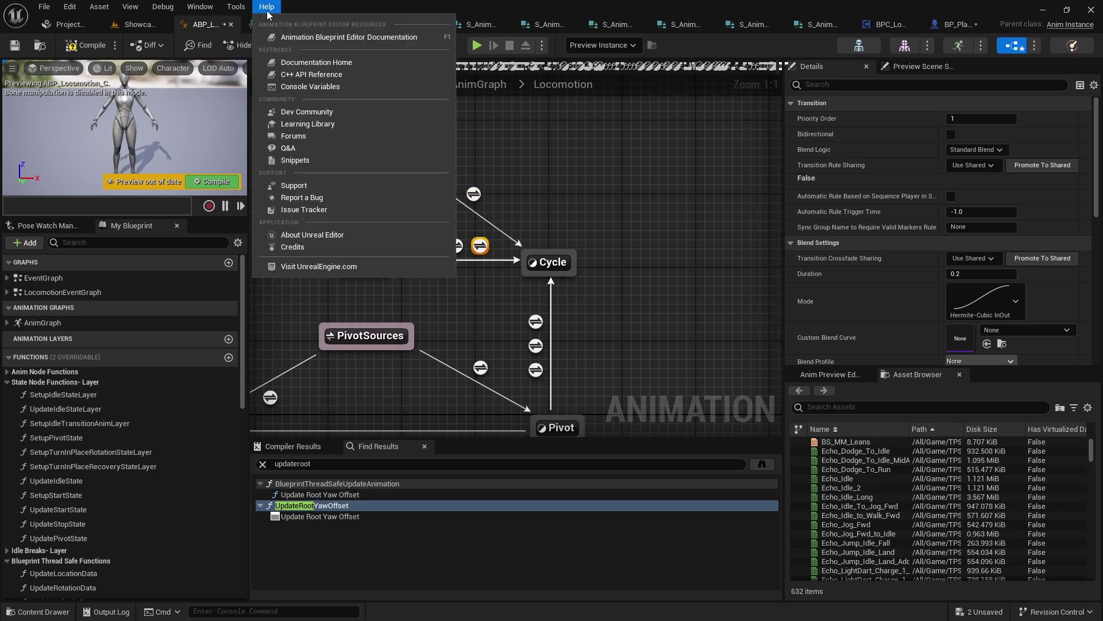
Check the Unreal Editor version information and return to the Locomotion state machine.
{"action": "left_click", "coordinate": [316, 237]}
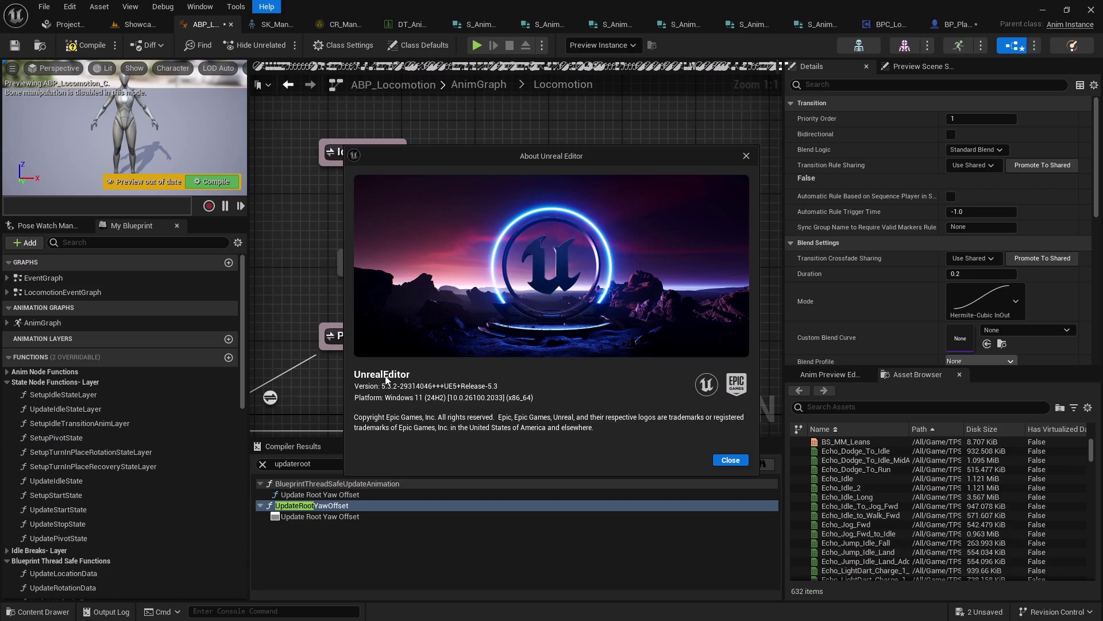
{"action": "left_click", "coordinate": [747, 157]}
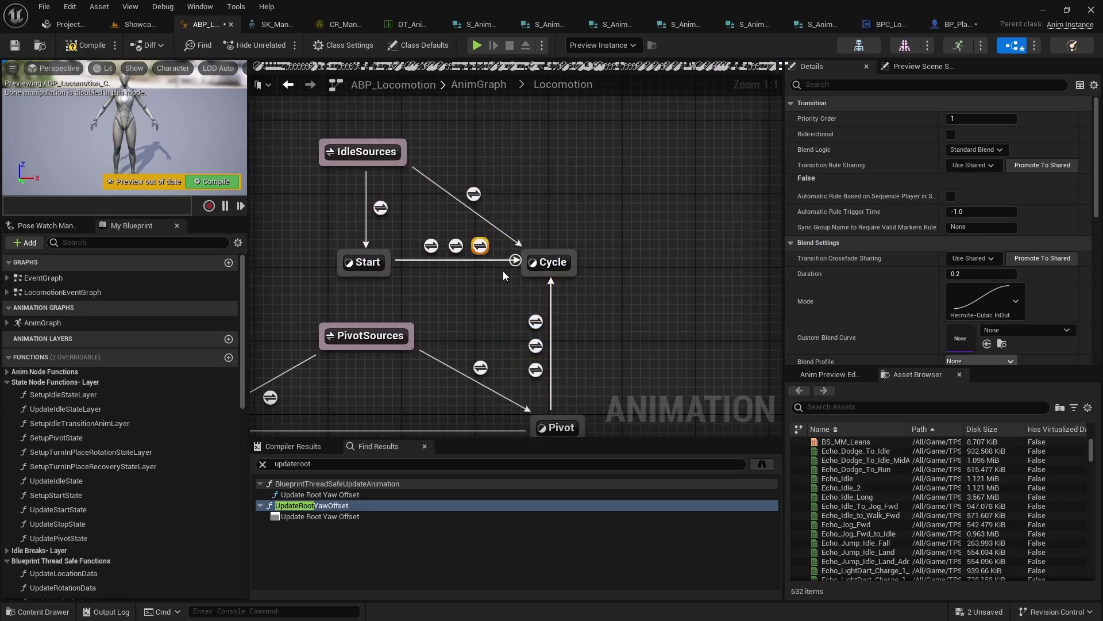
{"action": "right_click_drag", "start_coordinate": [479, 296], "coordinate": [496, 310]}
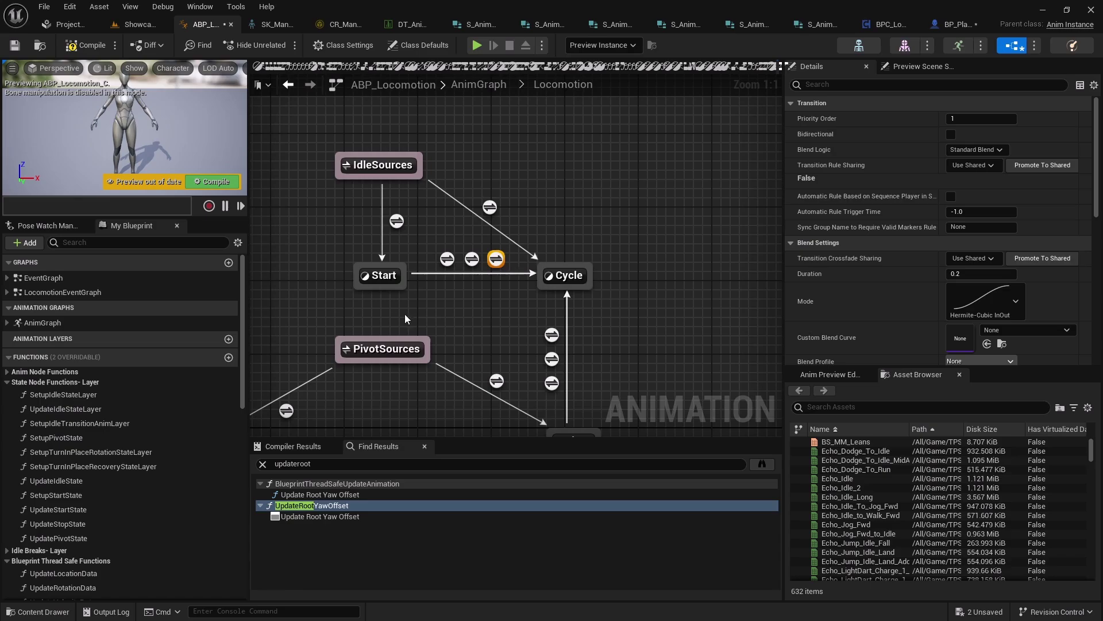
Compare the settings of the newly added Start-to-Cycle transition with those of the existing transition beside it.
{"action": "left_click", "coordinate": [471, 259]}
{"action": "left_click", "coordinate": [496, 259]}
{"action": "left_click", "coordinate": [472, 259]}
{"action": "left_click", "coordinate": [492, 260]}
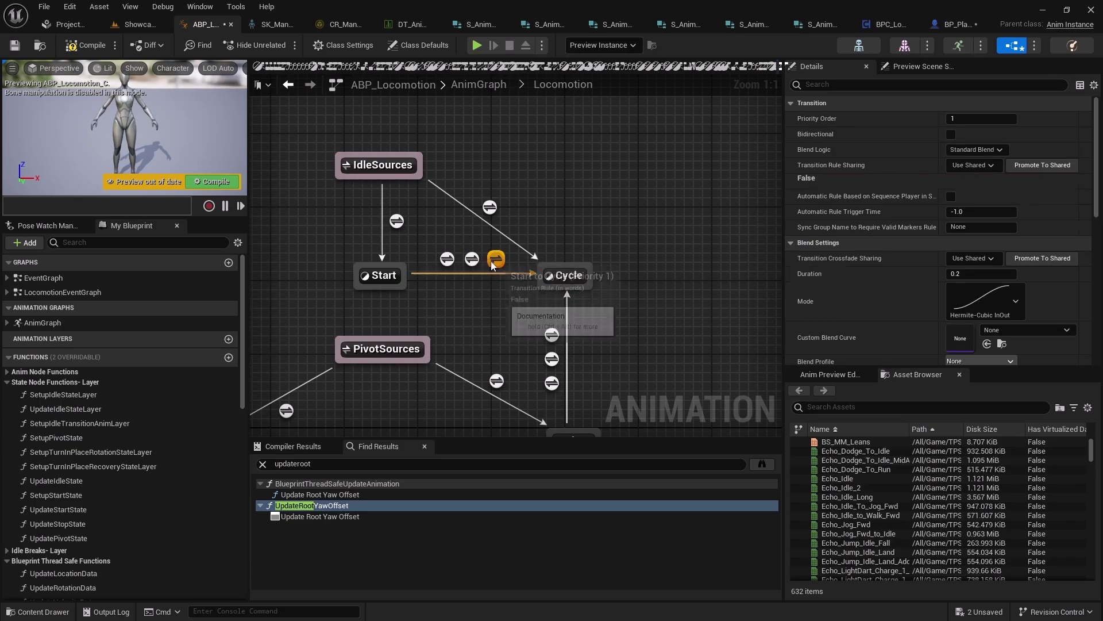
{"action": "left_click", "coordinate": [473, 260]}
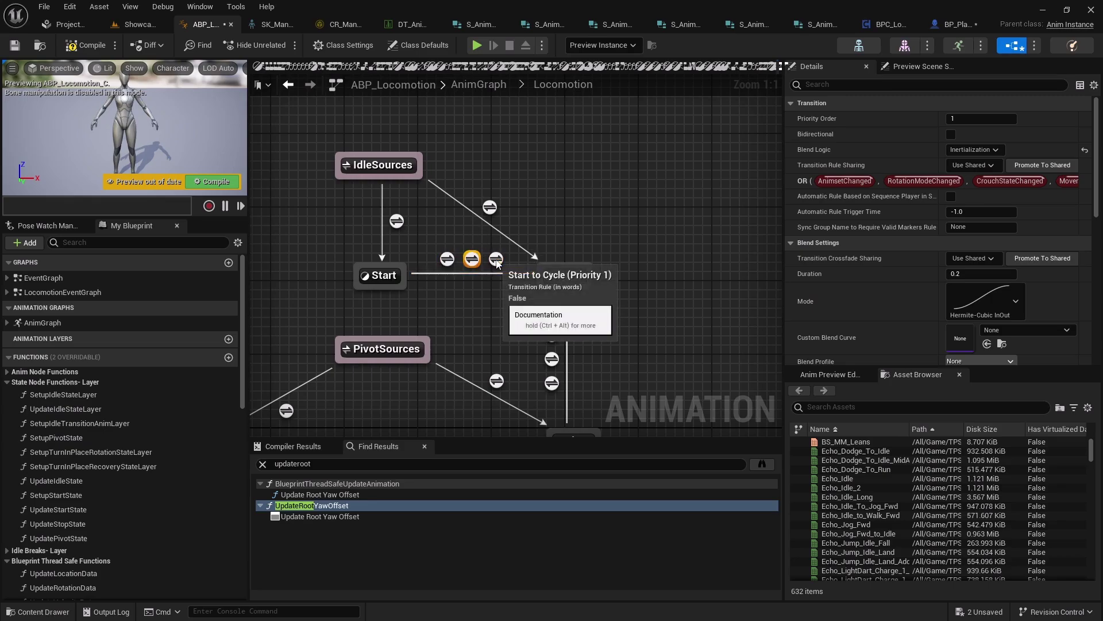
{"action": "left_click", "coordinate": [496, 260]}
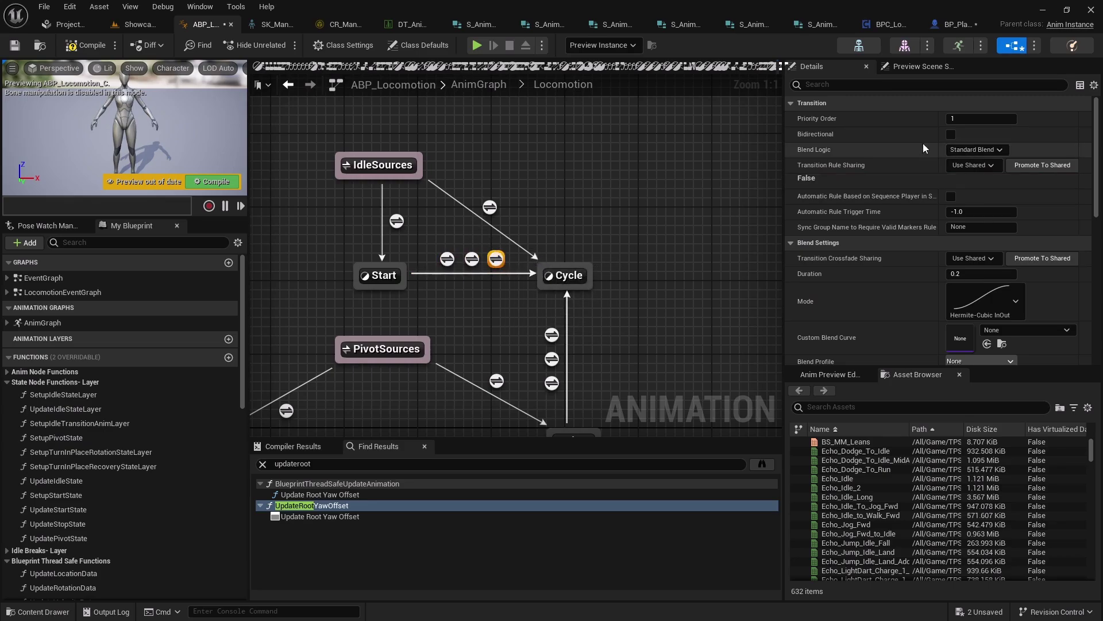
Open the new Start-to-Cycle transition's rule and add a getter for the Turn In Place variable RootYawOffset.
{"action": "double_click", "coordinate": [496, 259]}
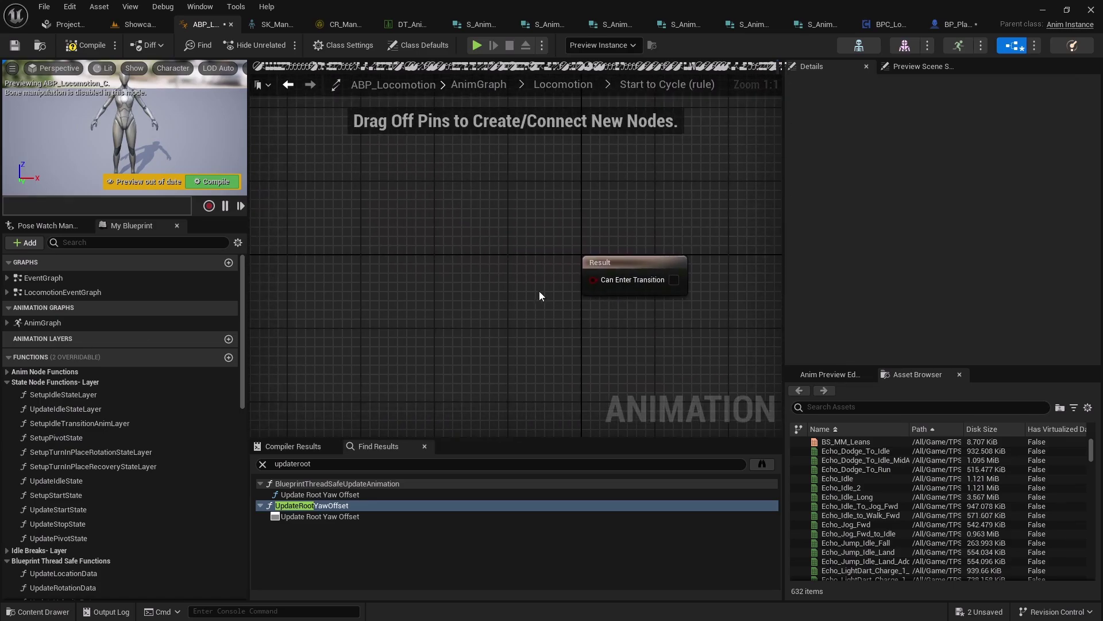
{"action": "scroll", "coordinate": [99, 460], "scroll_direction": "down", "scroll_amount": 10}
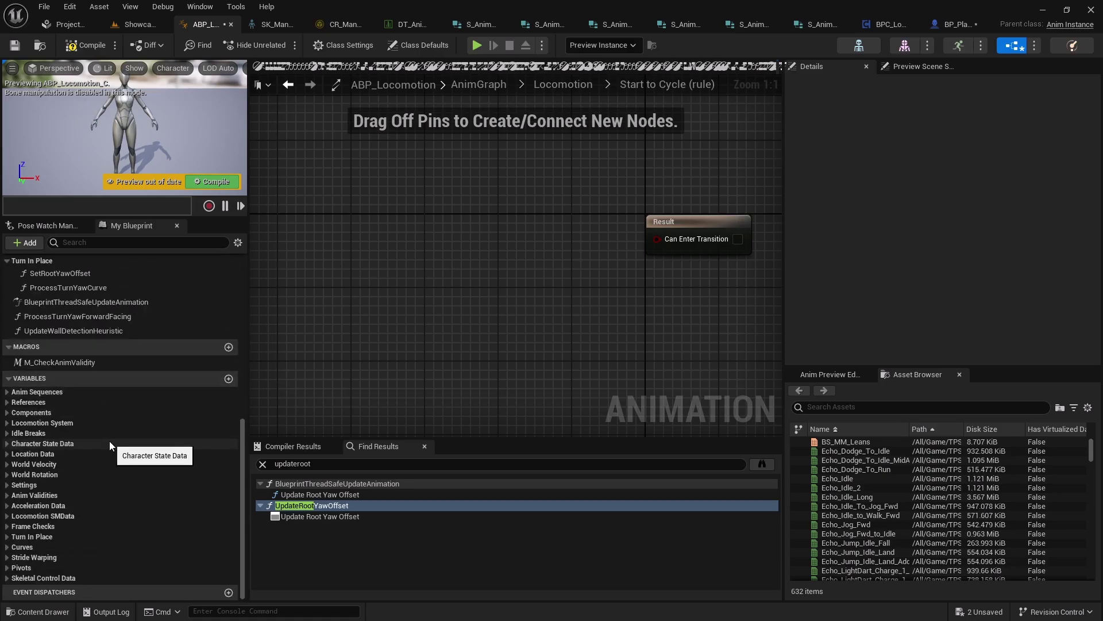
{"action": "left_click", "coordinate": [262, 464]}
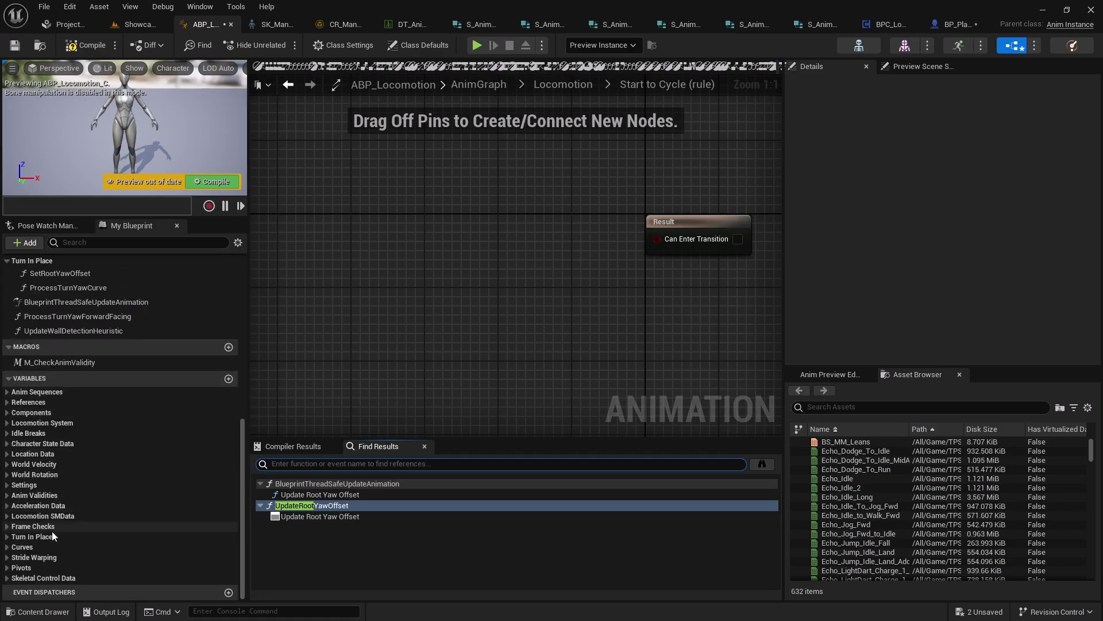
{"action": "left_click", "coordinate": [34, 537]}
{"action": "scroll", "coordinate": [45, 472], "scroll_direction": "down", "scroll_amount": 3}
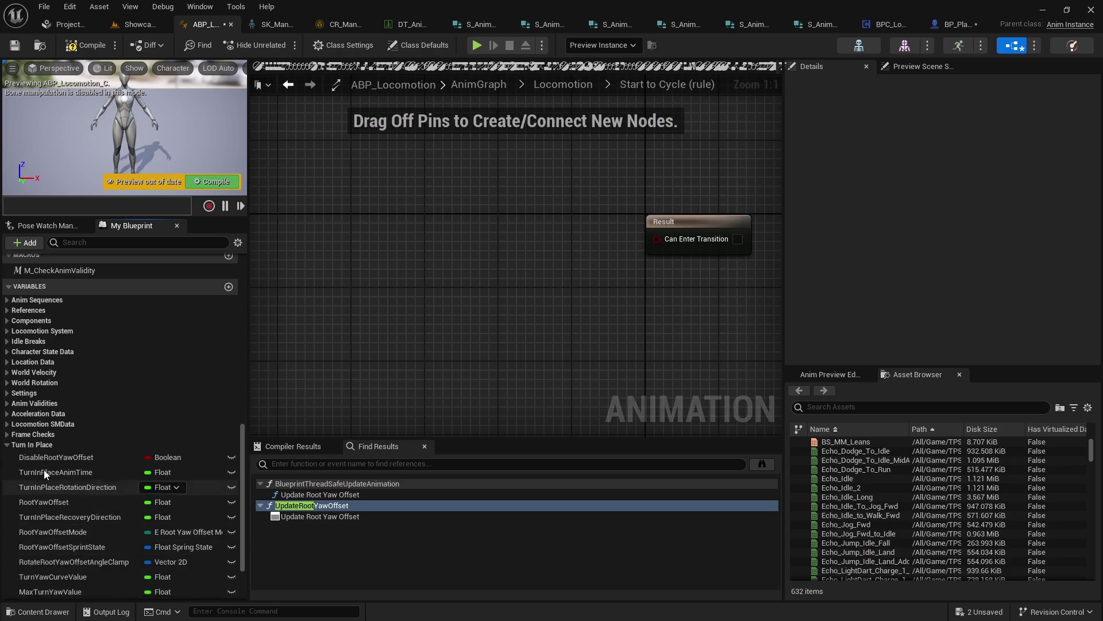
{"action": "scroll", "coordinate": [44, 472], "scroll_direction": "down", "scroll_amount": 2}
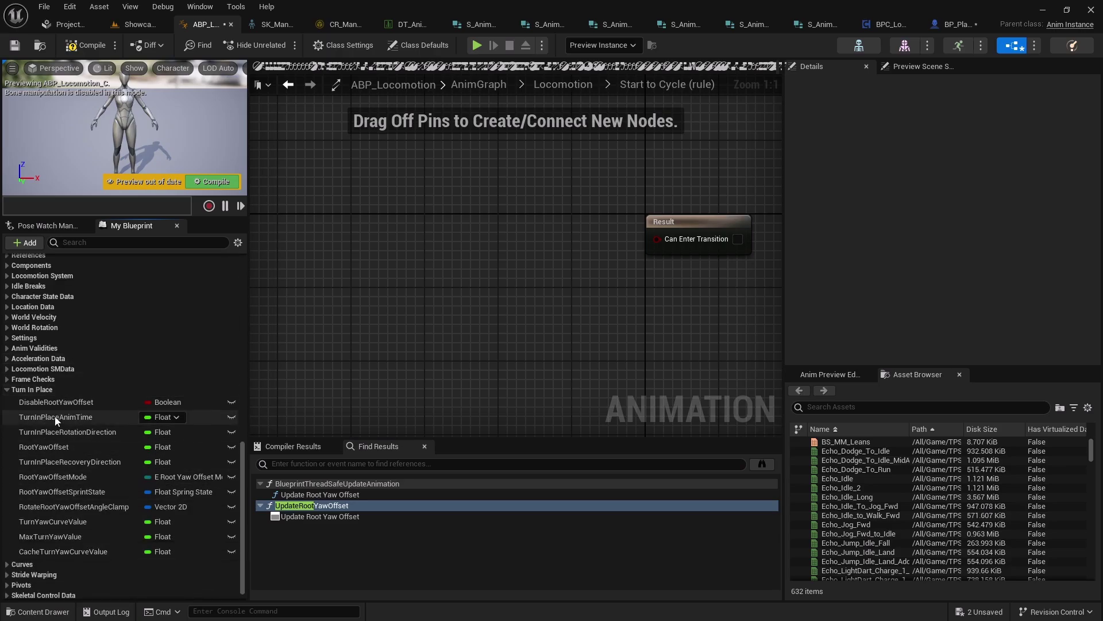
{"action": "left_click_drag", "start_coordinate": [43, 446], "coordinate": [354, 239], "text": "ctrl"}
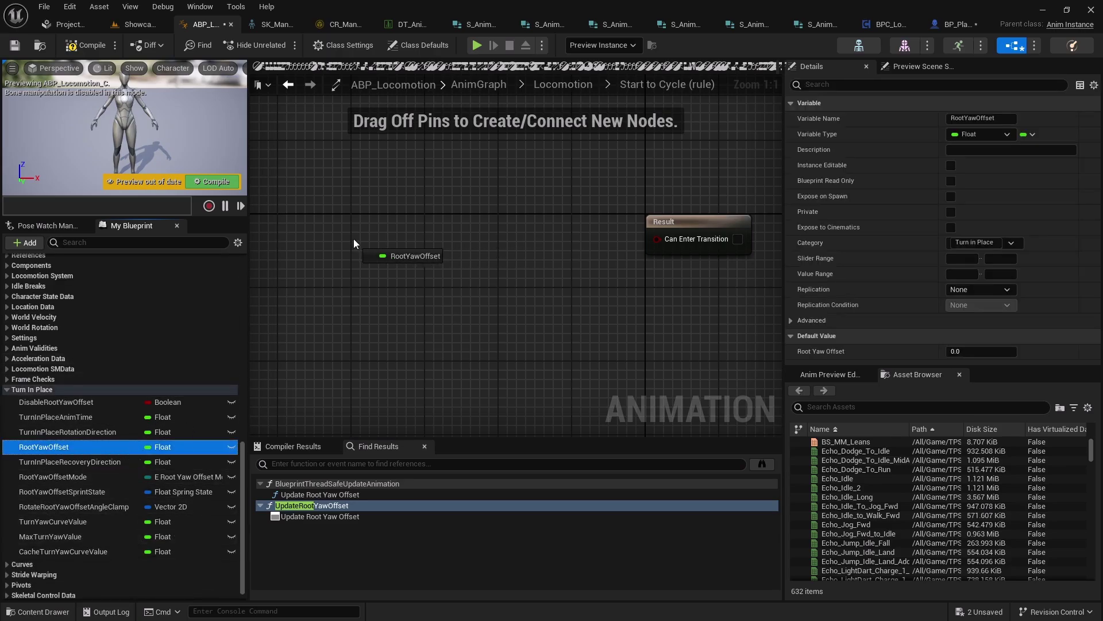
Feed Root Yaw Offset into an Absolute (Float) node and move both nodes farther from the Result node.
{"action": "left_click_drag", "start_coordinate": [430, 242], "coordinate": [437, 242]}
{"action": "type", "text": "abs"}
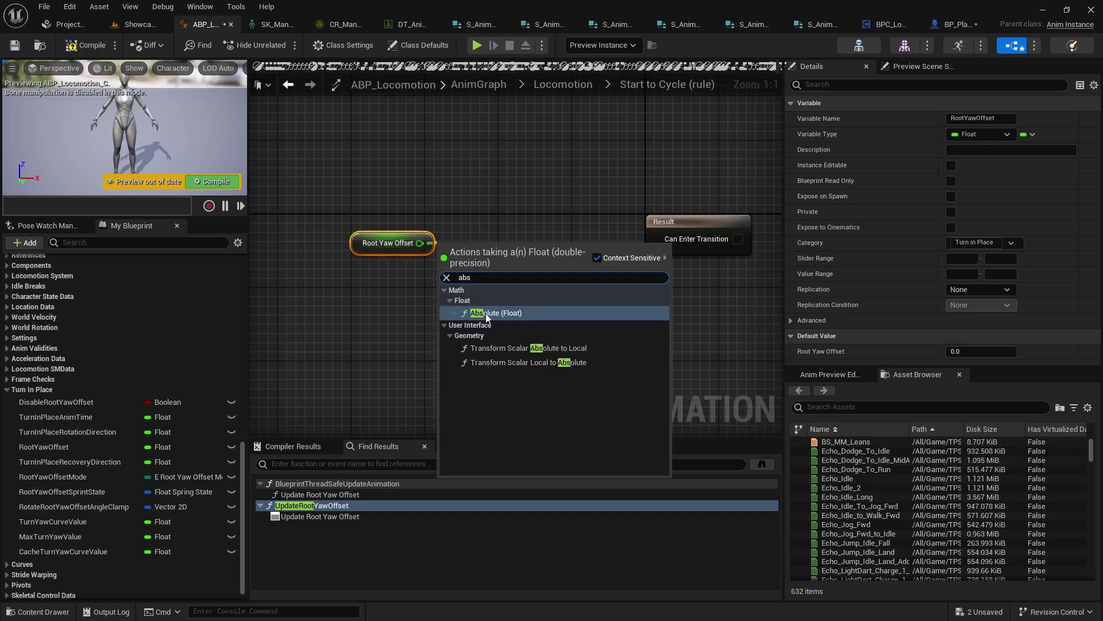
{"action": "left_click", "coordinate": [487, 314]}
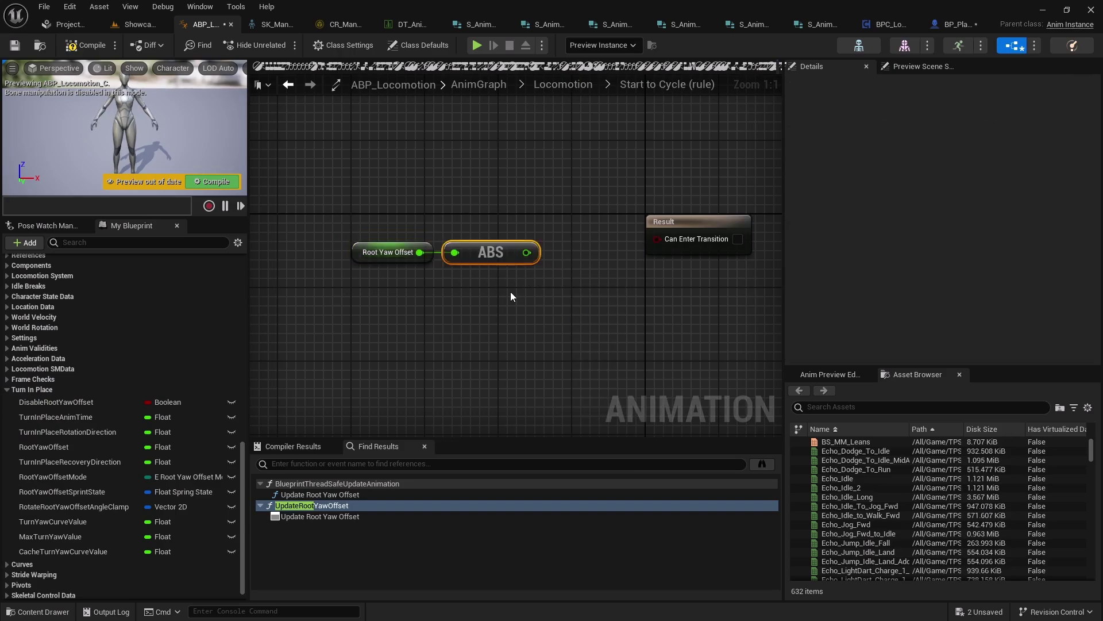
{"action": "left_click_drag", "start_coordinate": [511, 297], "coordinate": [368, 244]}
{"action": "left_click_drag", "start_coordinate": [475, 254], "coordinate": [345, 244]}
{"action": "right_click_drag", "start_coordinate": [390, 263], "coordinate": [457, 262]}
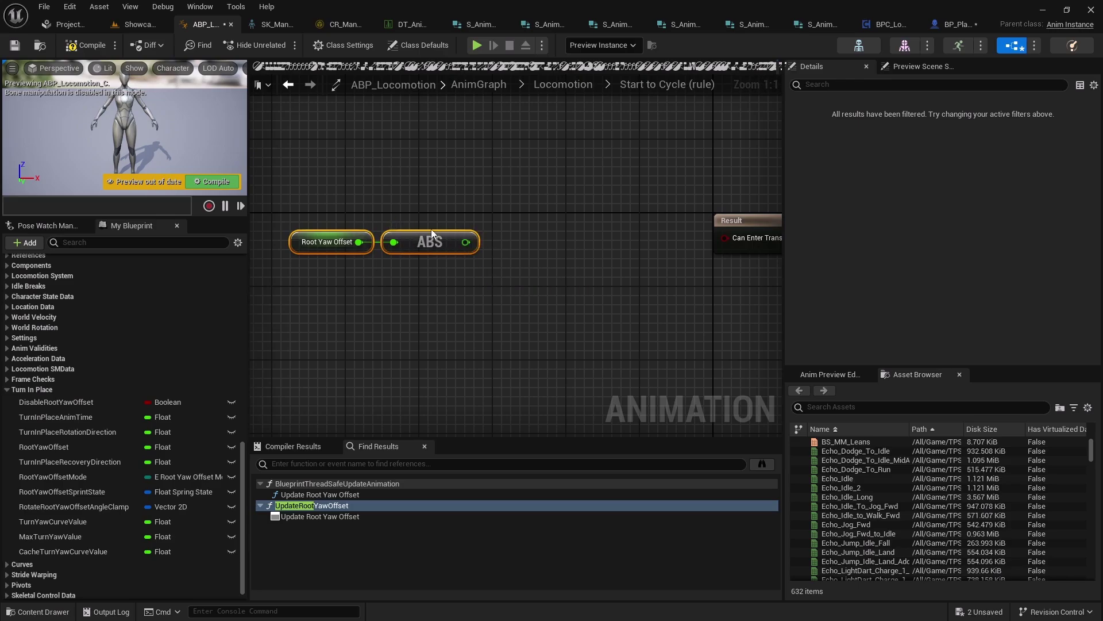
Compare the ABS output with a Greater than node using a threshold of 30.
{"action": "left_click_drag", "start_coordinate": [466, 242], "coordinate": [506, 256]}
{"action": "type", "text": ">"}
{"action": "key", "text": "Return"}
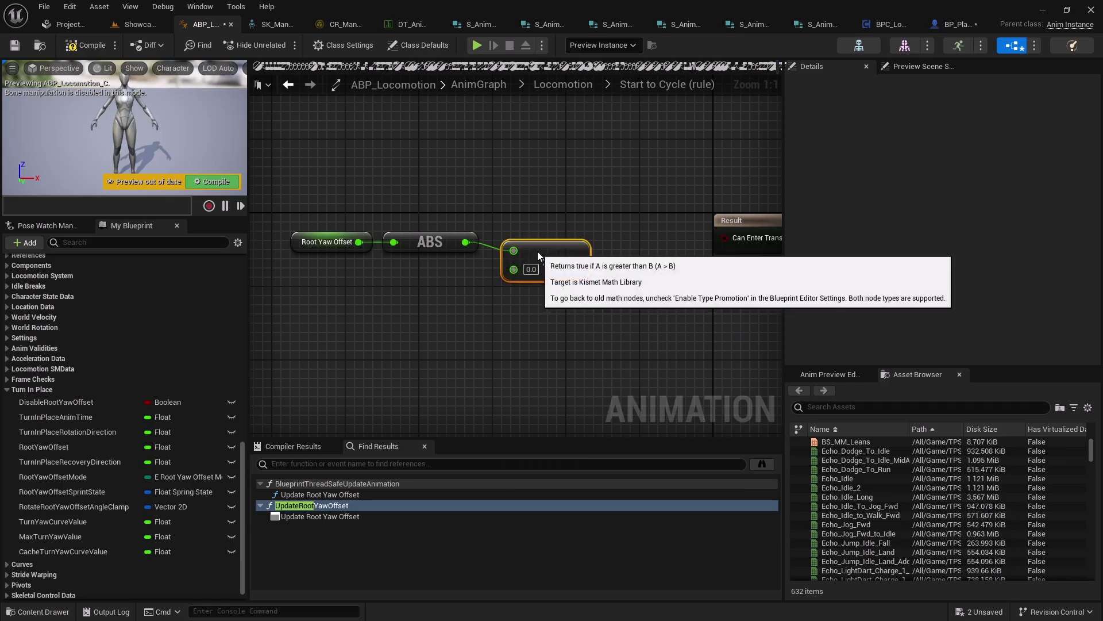
{"action": "type", "text": "30"}
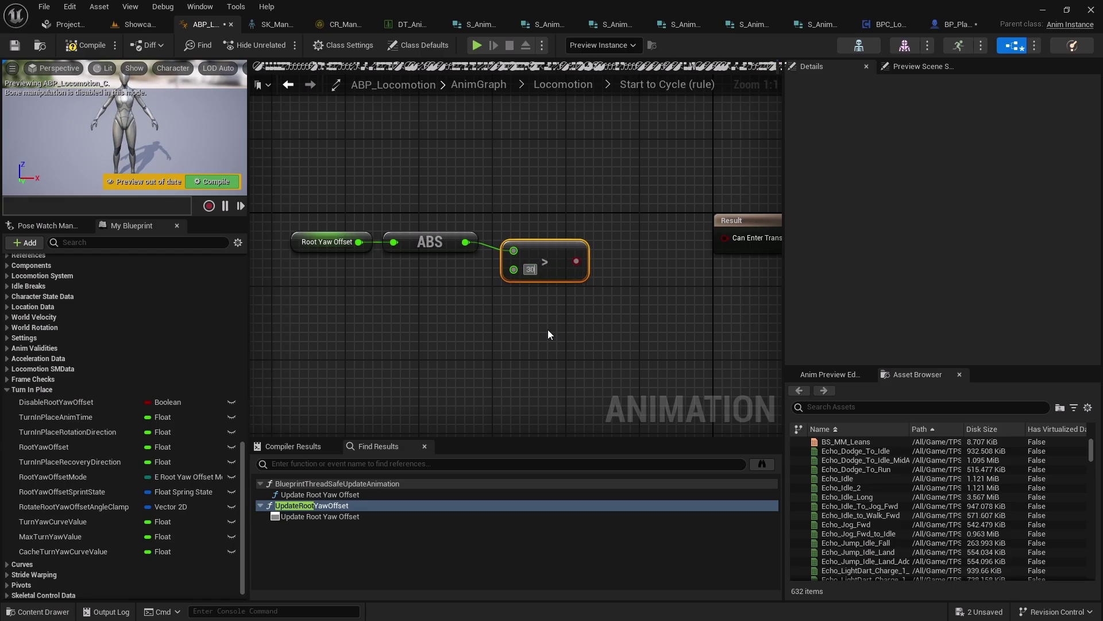
{"action": "key", "text": "Return"}
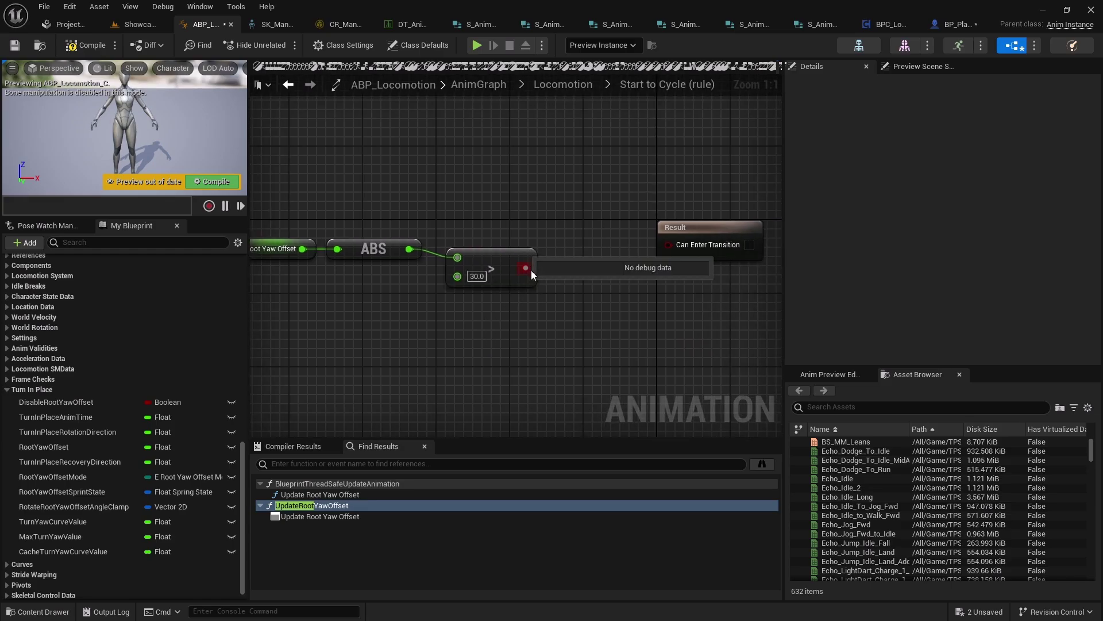
Connect the greater-than comparison's output to a new AND node.
{"action": "left_click_drag", "start_coordinate": [526, 268], "coordinate": [561, 308]}
{"action": "type", "text": "and"}
{"action": "key", "text": "Return"}
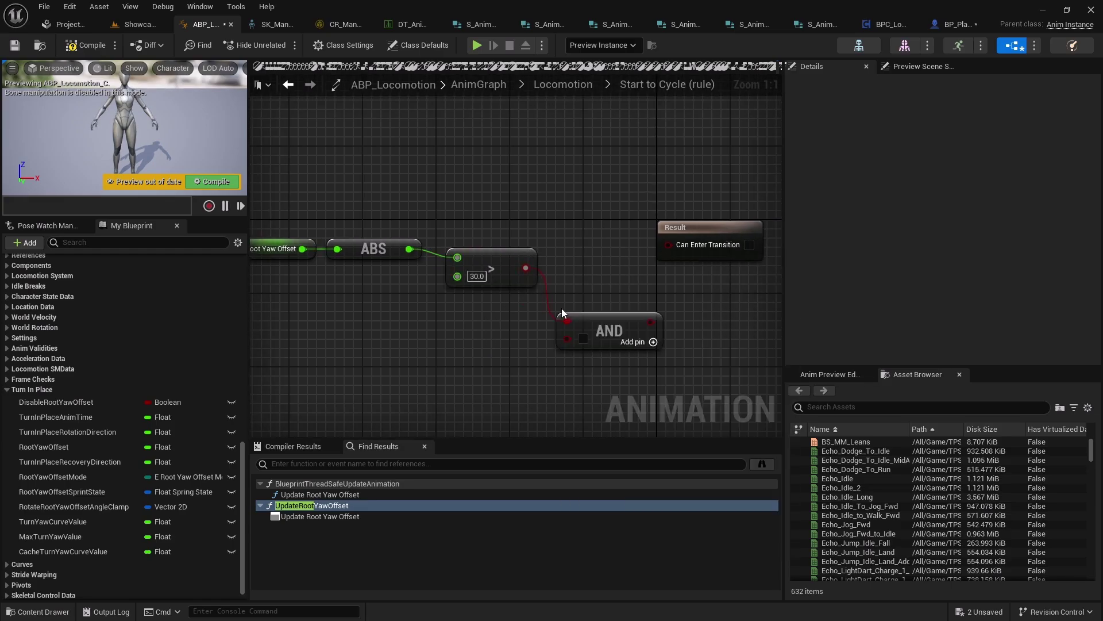
Add a Property Access node below the comparison and bind it to GetMovementComponent.bOrientRotationToMovement.
{"action": "right_click_drag", "start_coordinate": [285, 368], "coordinate": [362, 349]}
{"action": "right_click", "coordinate": [301, 367]}
{"action": "type", "text": "proper"}
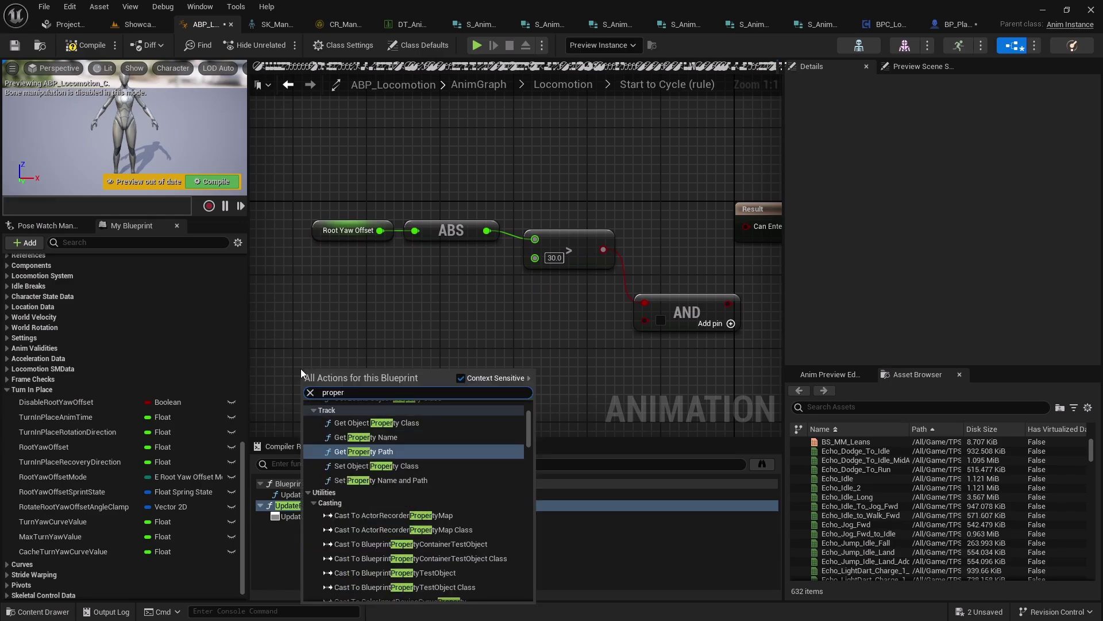
{"action": "type", "text": "tyacc"}
{"action": "key", "text": "Down"}
{"action": "key", "text": "Down"}
{"action": "key", "text": "Down"}
{"action": "key", "text": "Down"}
{"action": "key", "text": "Down"}
{"action": "key", "text": "Down"}
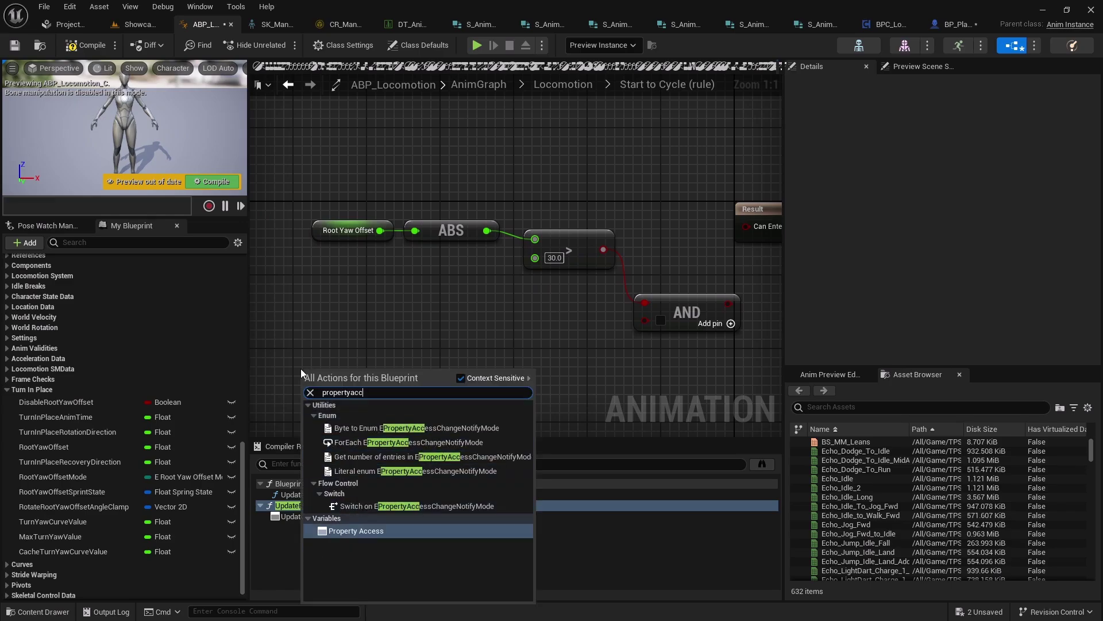
{"action": "key", "text": "Return"}
{"action": "left_click", "coordinate": [339, 382]}
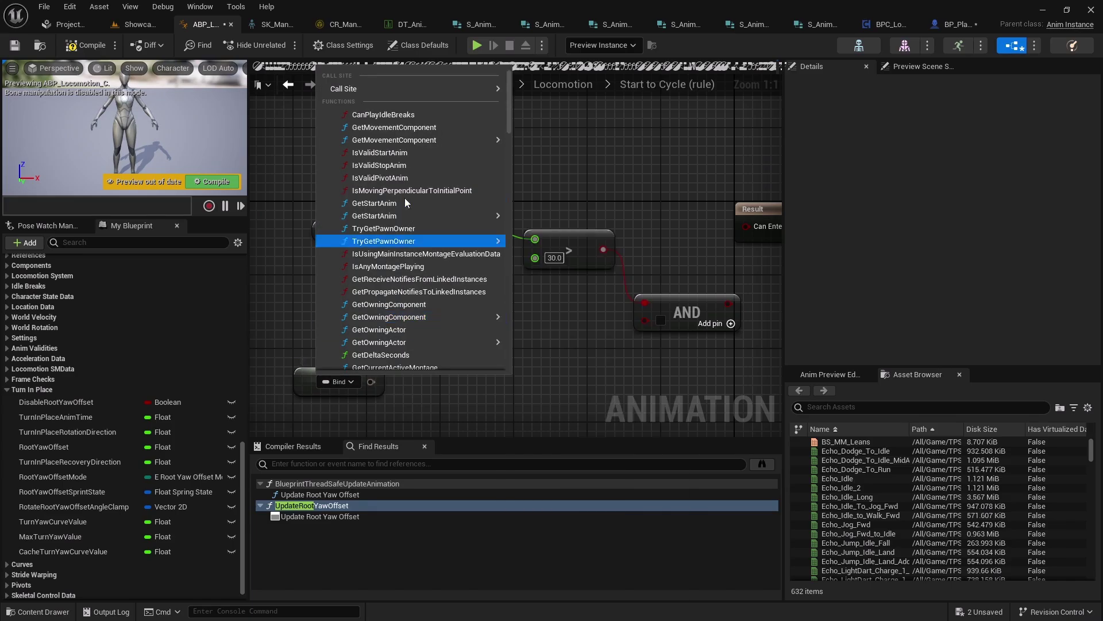
{"action": "mouse_move", "coordinate": [470, 140]}
{"action": "scroll", "coordinate": [630, 432], "scroll_direction": "down", "scroll_amount": 10}
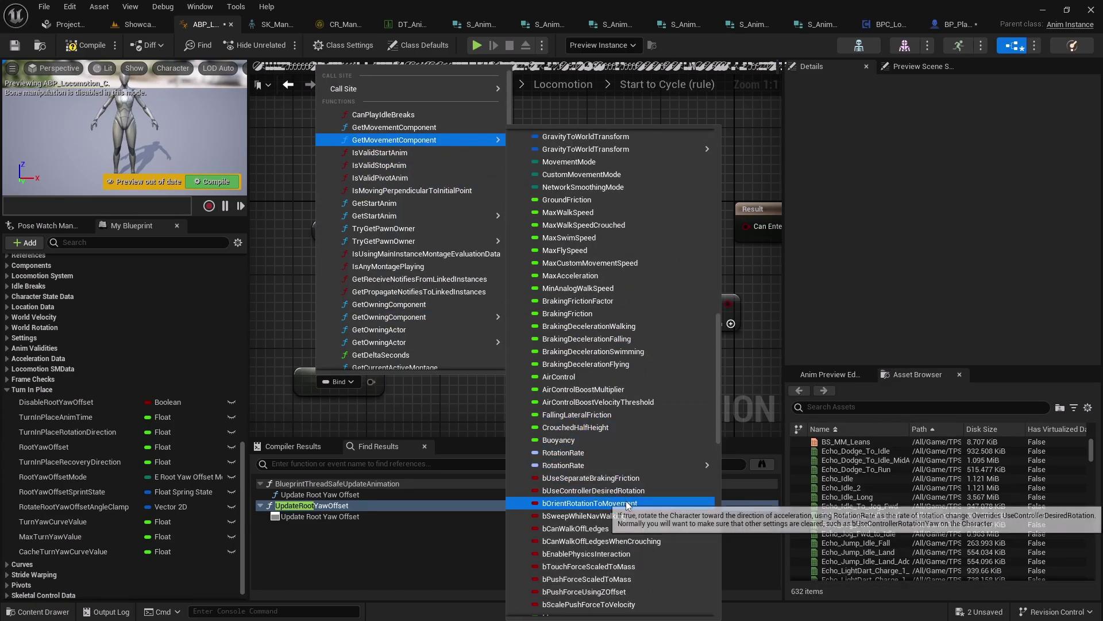
{"action": "left_click", "coordinate": [598, 503]}
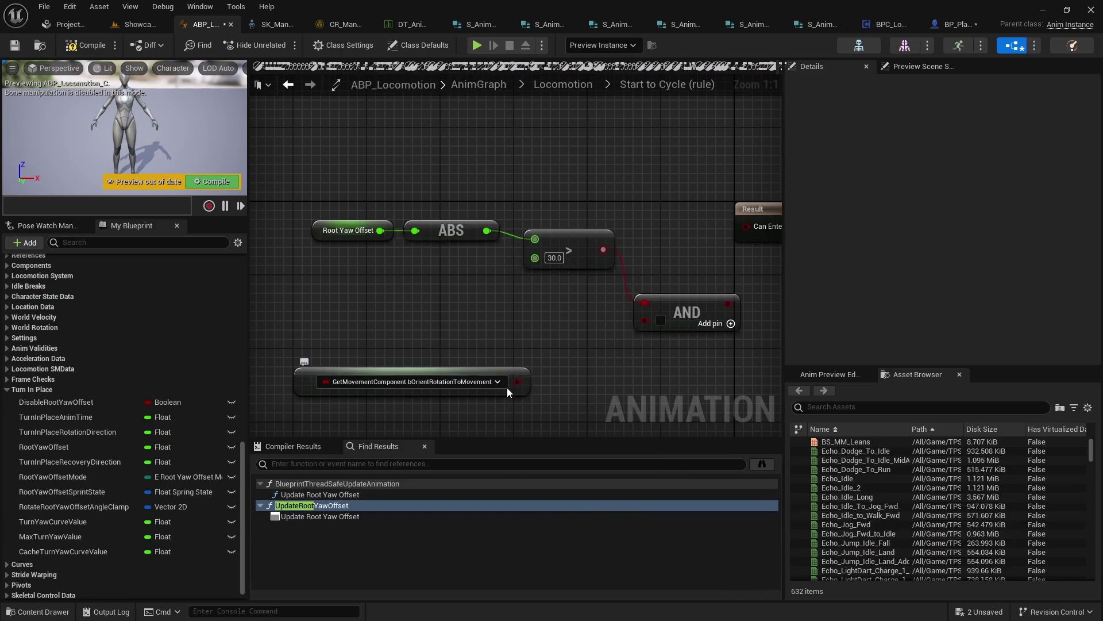
{"action": "left_click_drag", "start_coordinate": [517, 382], "coordinate": [539, 384]}
{"action": "type", "text": "not"}
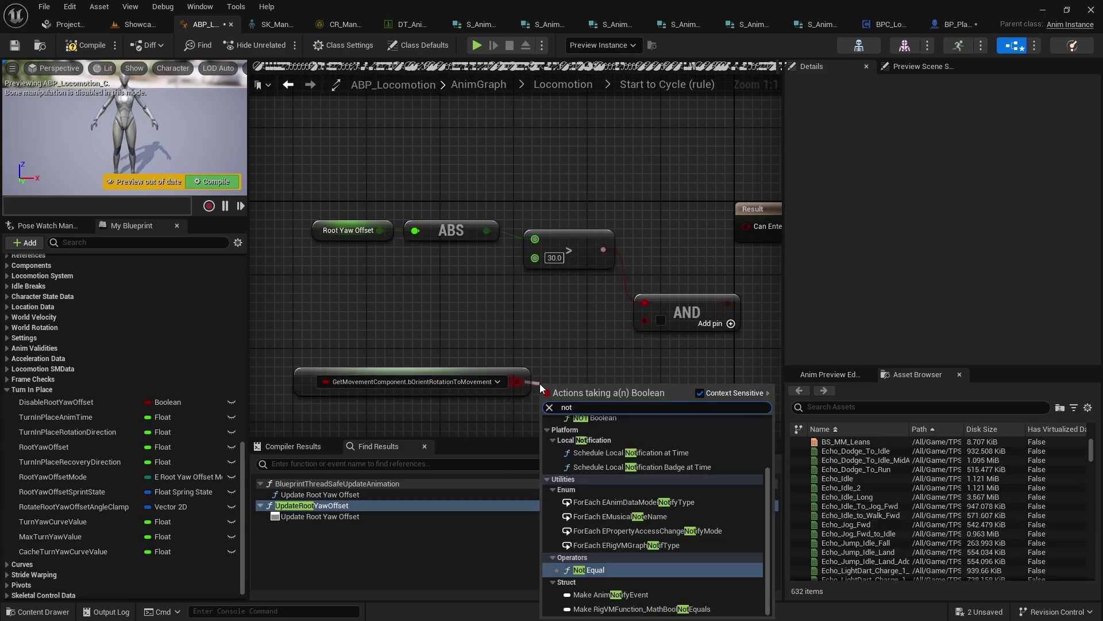
{"action": "key", "text": "Return"}
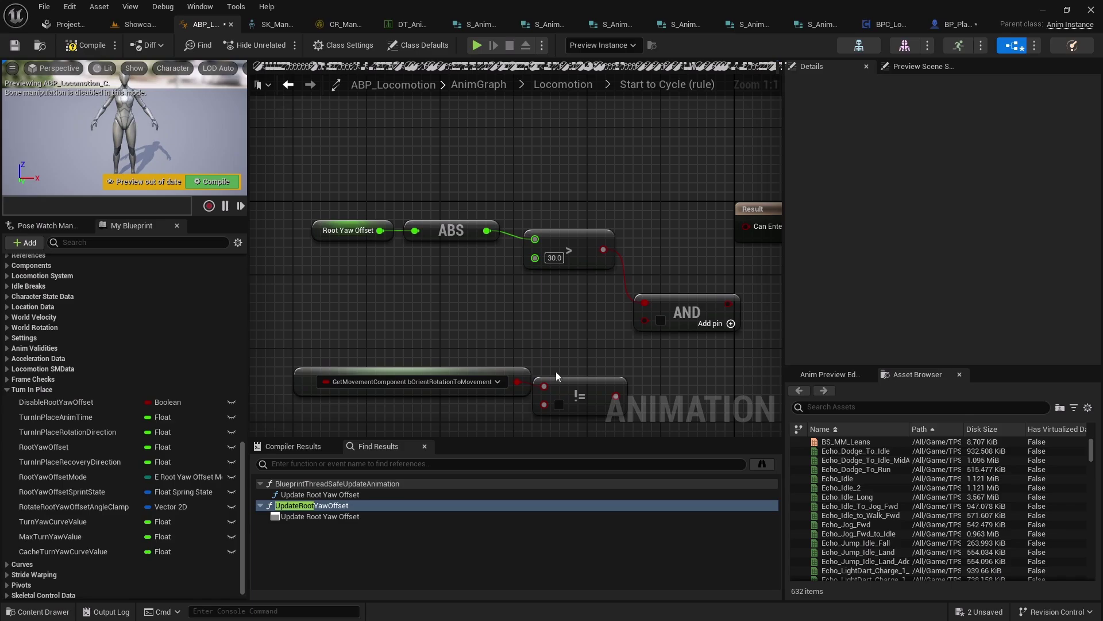
{"action": "left_click", "coordinate": [565, 396]}
{"action": "key", "text": "Delete"}
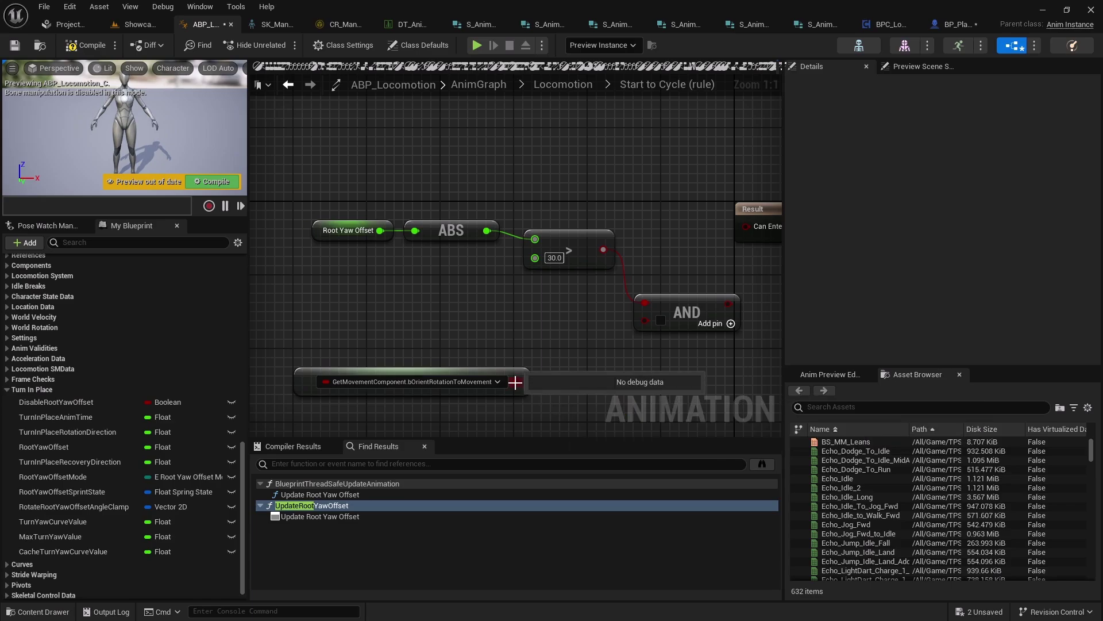
Invert bOrientRotationToMovement with a NOT Boolean node and connect it to the AND node's second input.
{"action": "left_click_drag", "start_coordinate": [517, 381], "coordinate": [547, 378]}
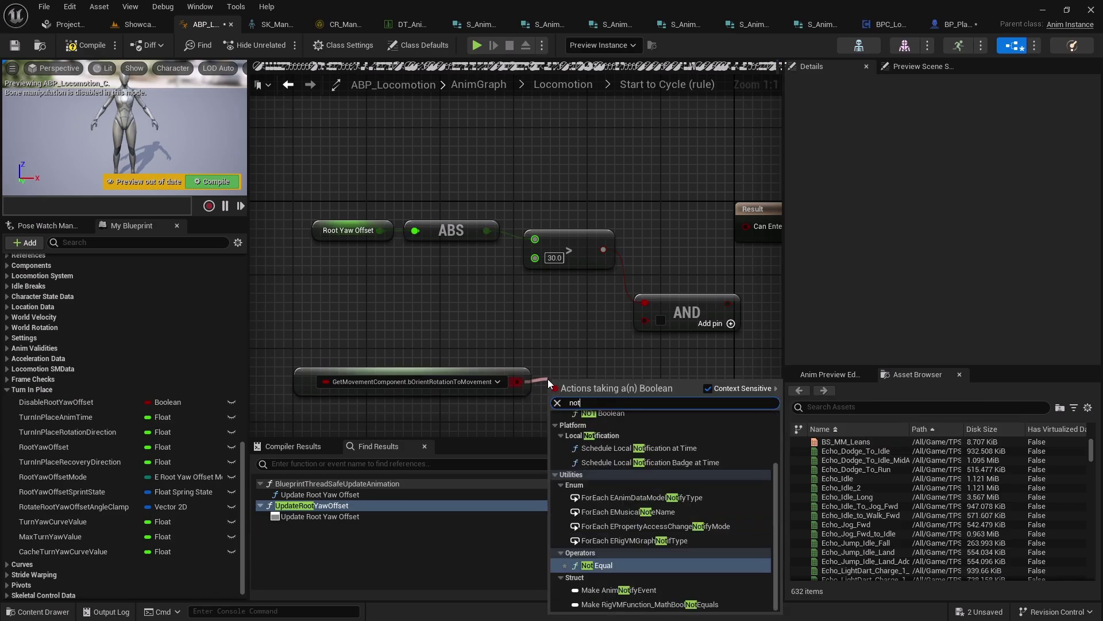
{"action": "left_click", "coordinate": [601, 414]}
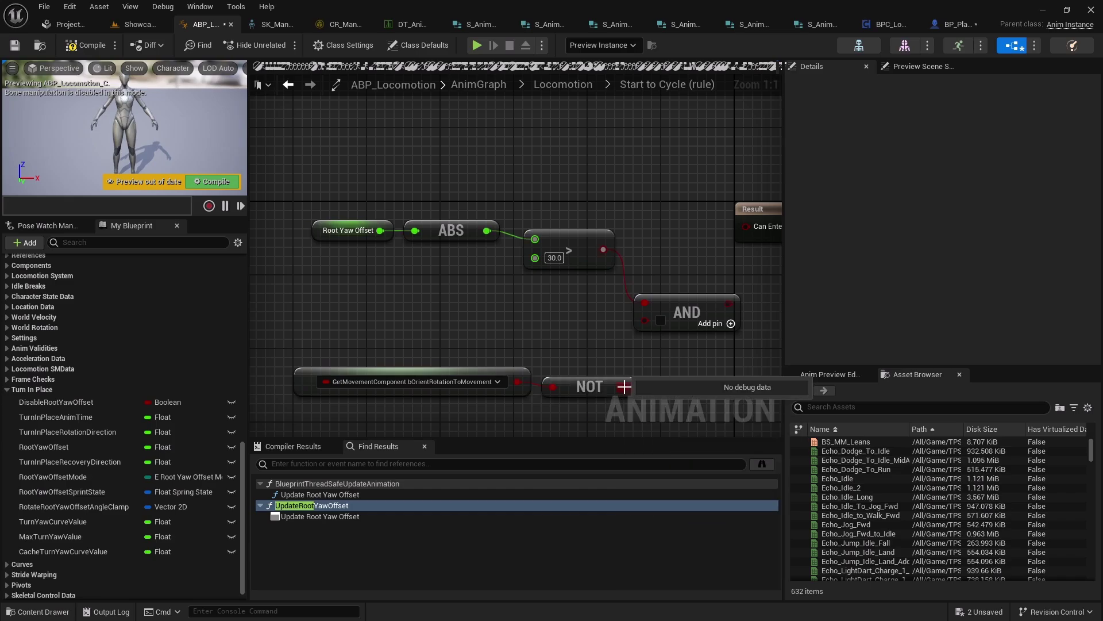
{"action": "left_click_drag", "start_coordinate": [625, 386], "coordinate": [649, 320]}
Straighten the connections in both condition rows and move the rows closer to the AND node's inputs.
{"action": "left_click_drag", "start_coordinate": [668, 398], "coordinate": [418, 353]}
{"action": "right_click_drag", "start_coordinate": [508, 341], "coordinate": [497, 319]}
{"action": "key", "text": "q"}
{"action": "left_click_drag", "start_coordinate": [575, 262], "coordinate": [338, 174]}
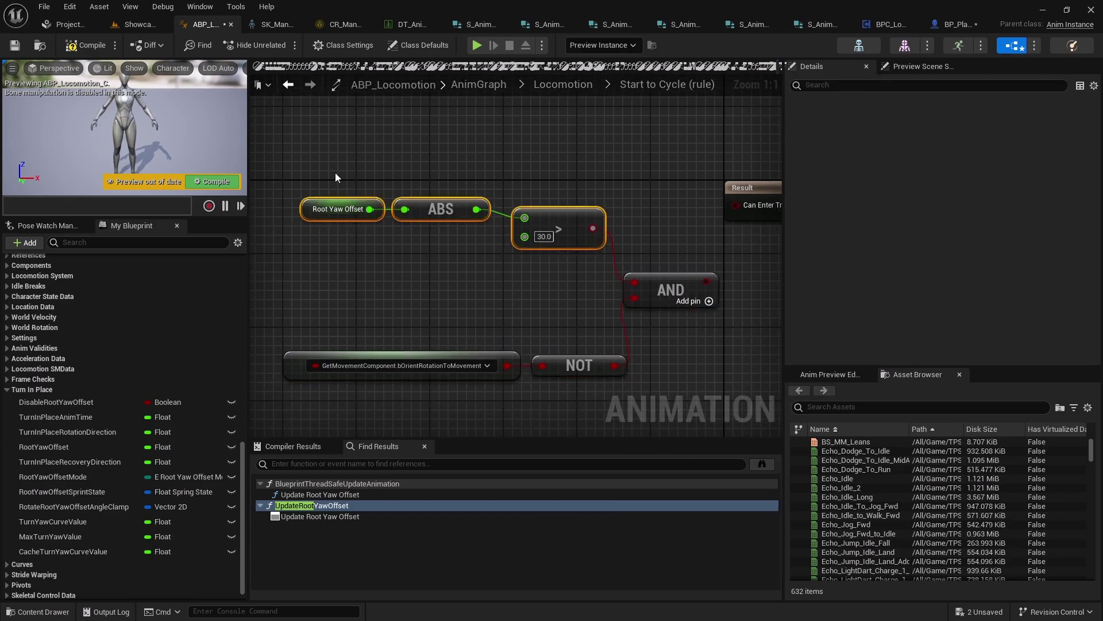
{"action": "key", "text": "q"}
{"action": "left_click_drag", "start_coordinate": [531, 232], "coordinate": [521, 268]}
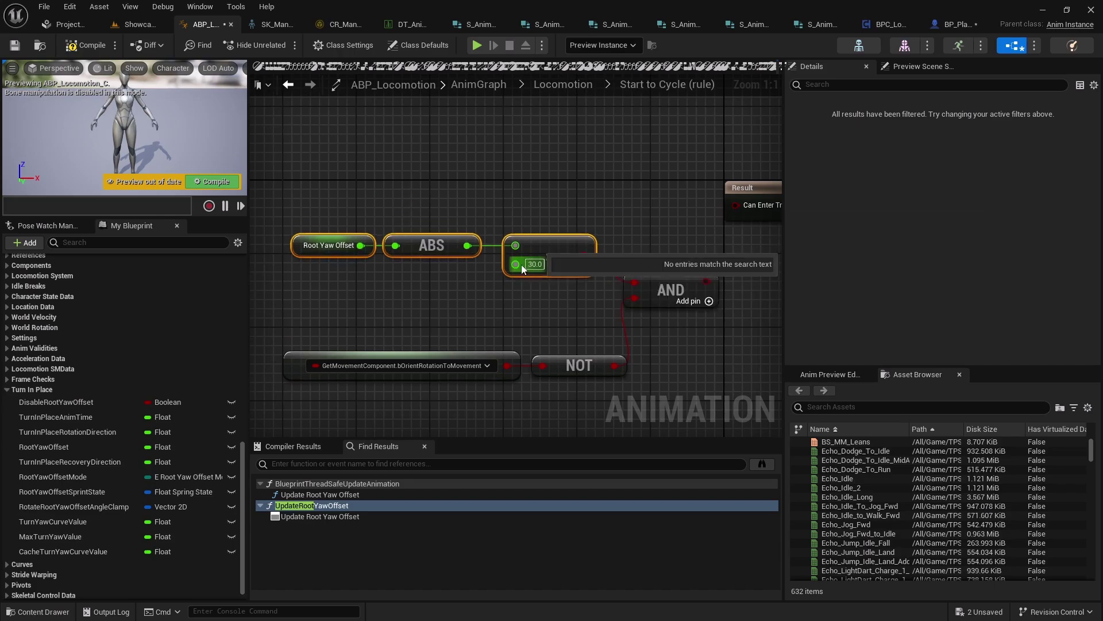
{"action": "left_click_drag", "start_coordinate": [416, 338], "coordinate": [526, 336]}
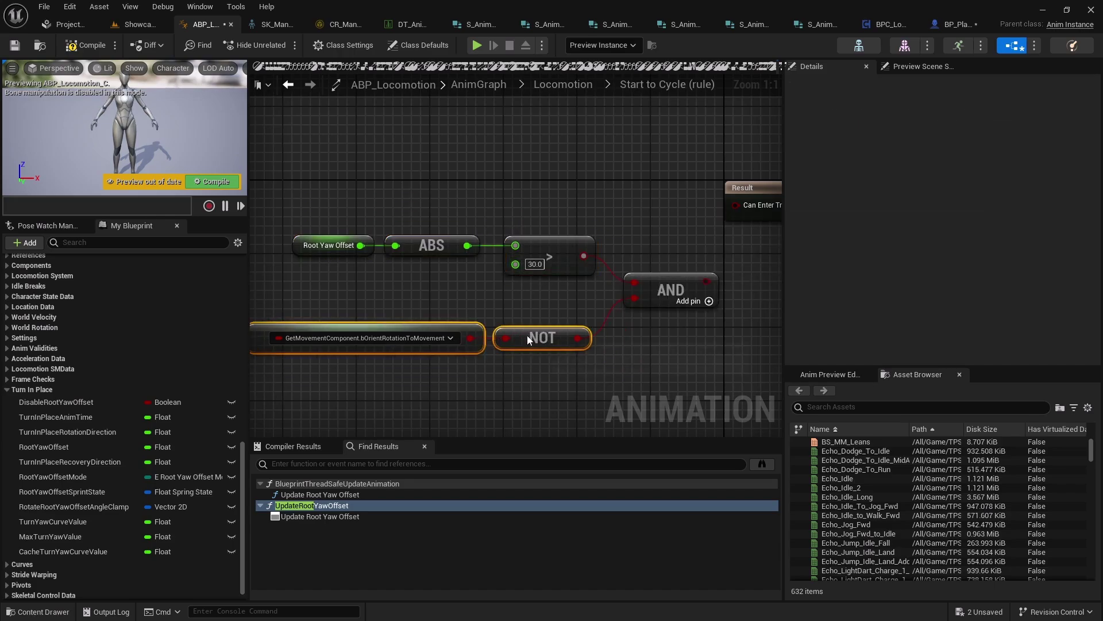
Connect the AND node's output to Can Enter Transition on the Result node.
{"action": "right_click_drag", "start_coordinate": [542, 340], "coordinate": [514, 339]}
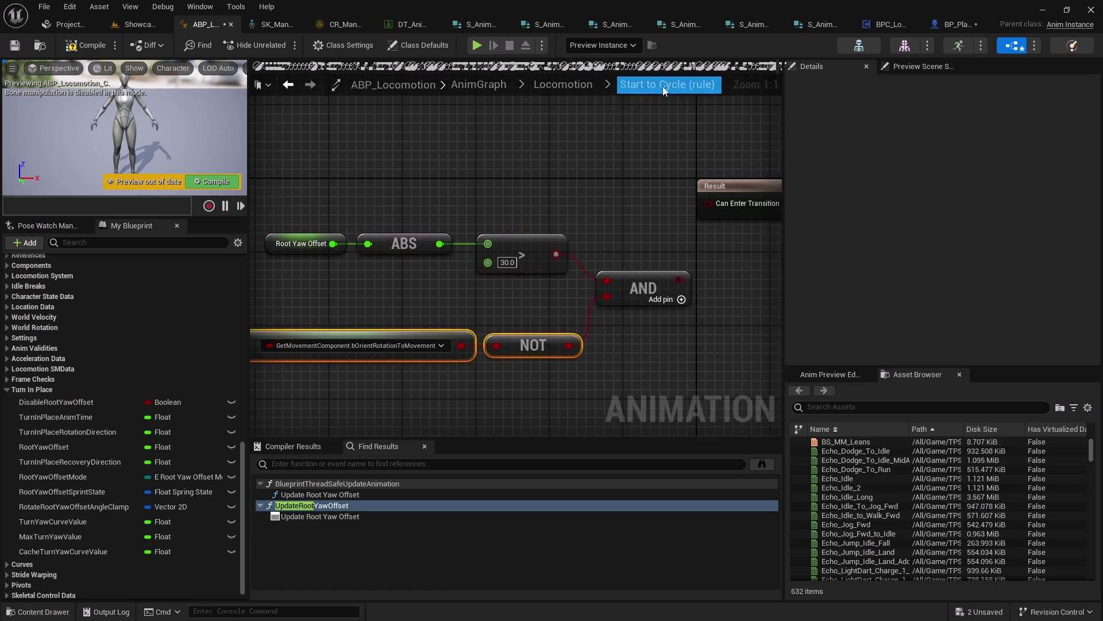
{"action": "right_click_drag", "start_coordinate": [646, 124], "coordinate": [608, 162]}
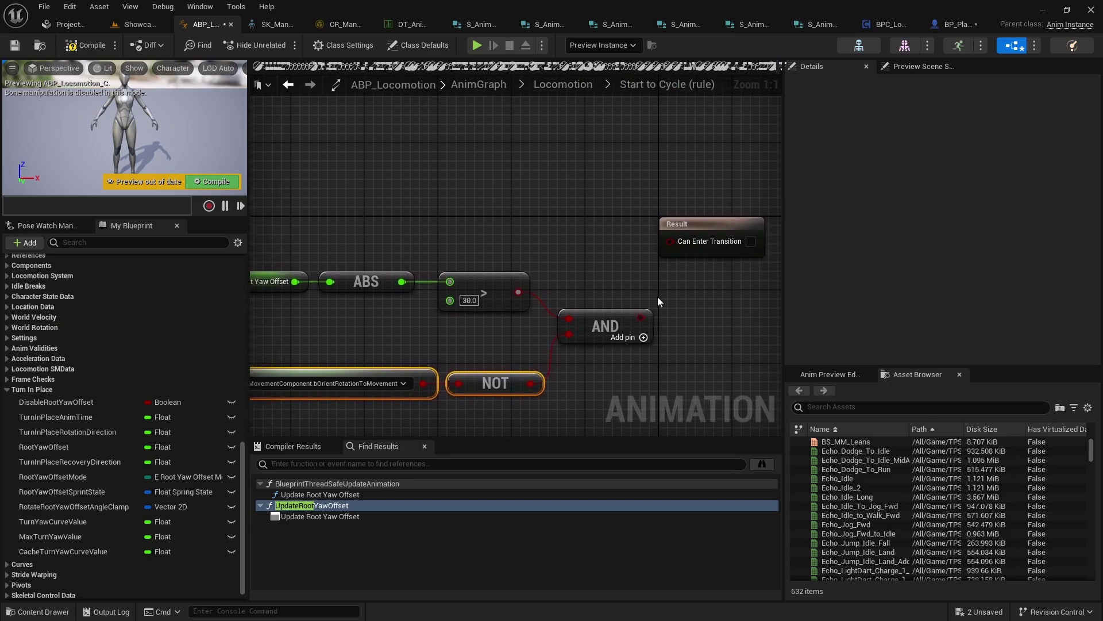
{"action": "left_click_drag", "start_coordinate": [641, 318], "coordinate": [670, 241]}
{"action": "right_click_drag", "start_coordinate": [723, 220], "coordinate": [741, 179]}
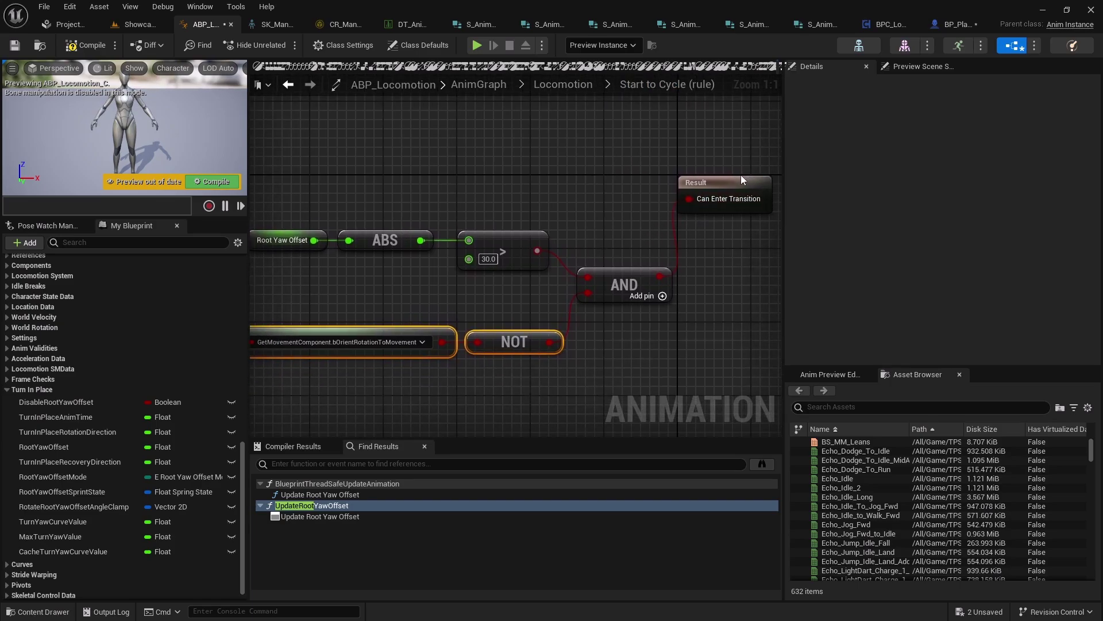
Move the Result node level with the AND node's output and compile the Animation Blueprint.
{"action": "left_click_drag", "start_coordinate": [741, 179], "coordinate": [766, 260]}
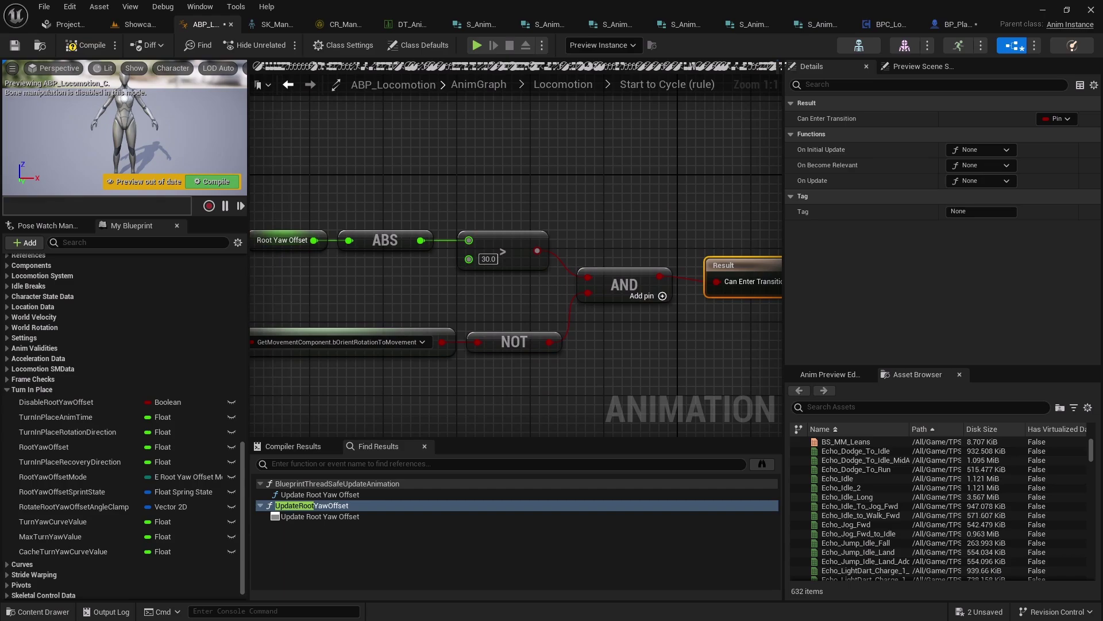
{"action": "left_click", "coordinate": [86, 46]}
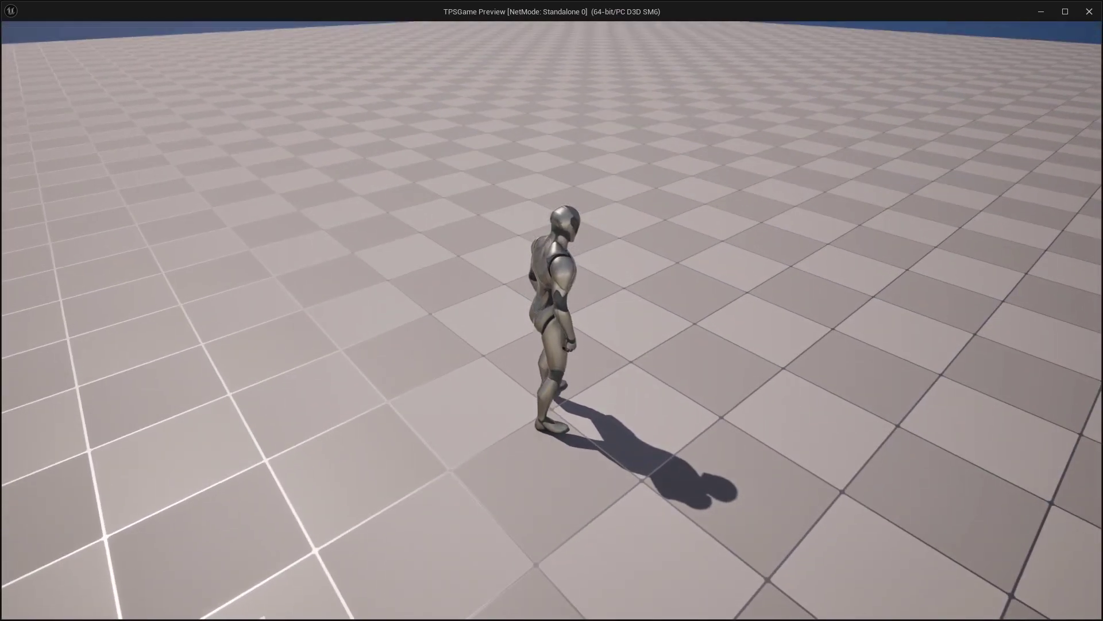
Play-test the character by repeatedly starting to run forward with the camera turned to different angles, checking the start movement.
{"action": "key", "text": "w"}
{"action": "key", "text": "w"}
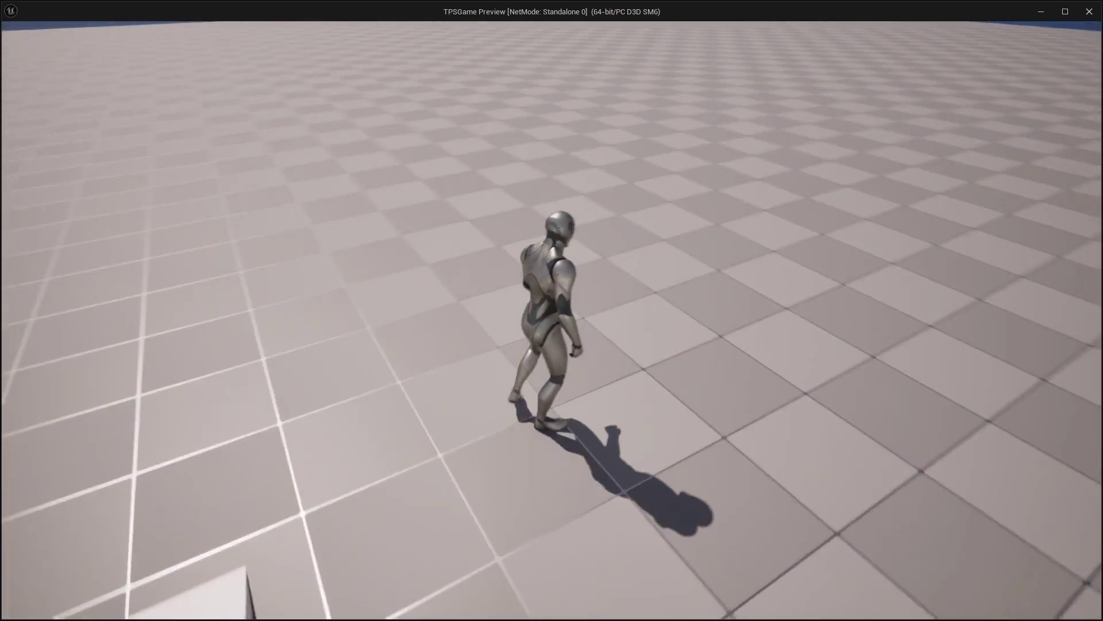
{"action": "key", "text": "w"}
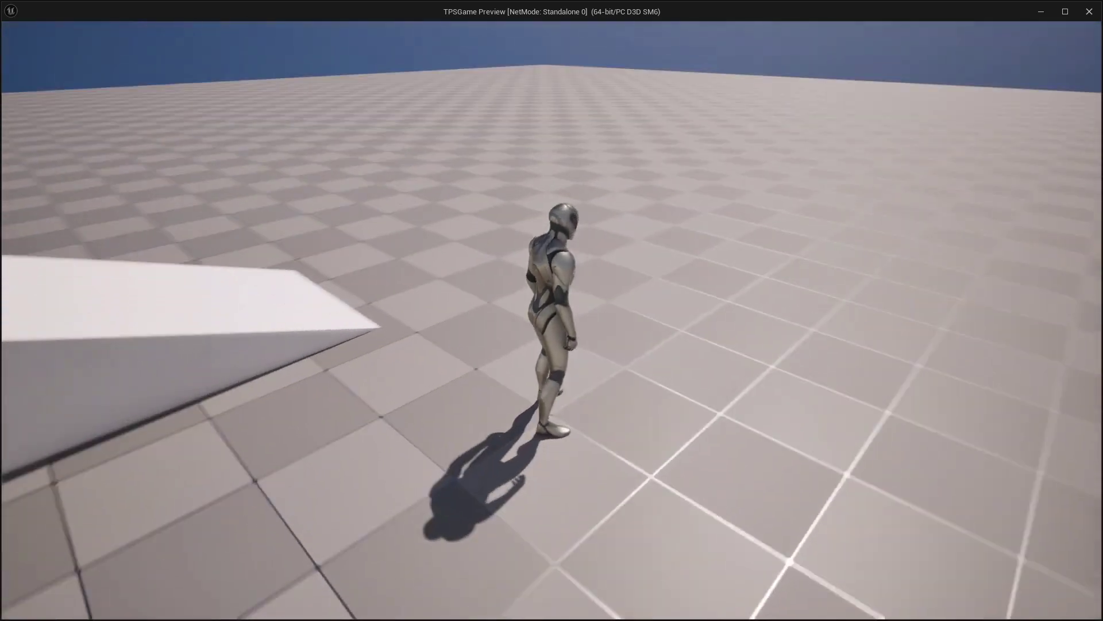
{"action": "key", "text": "w"}
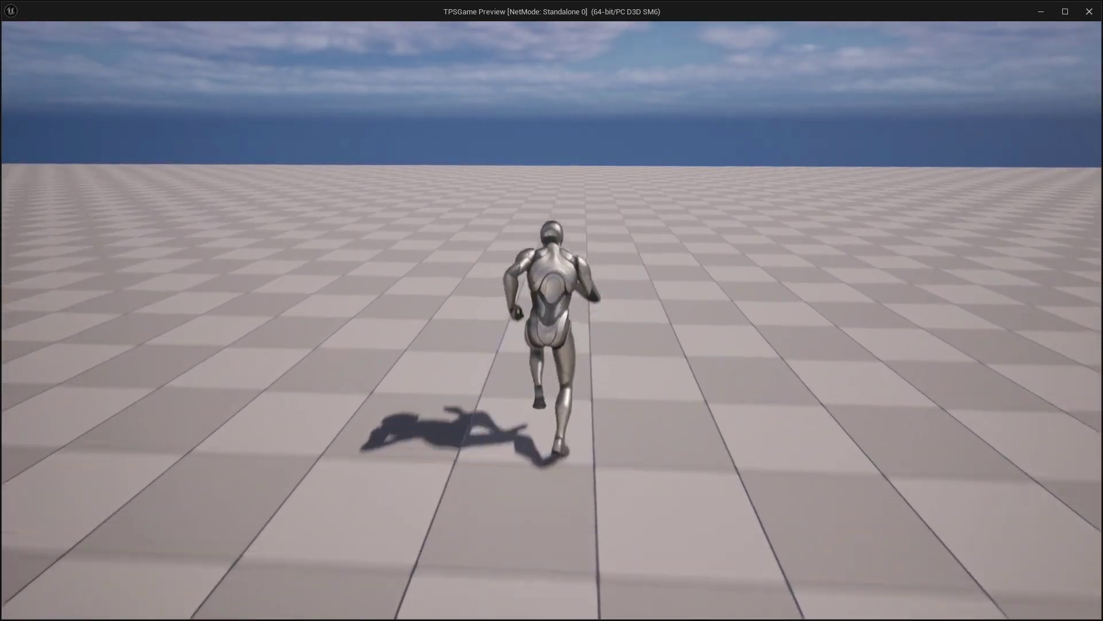
{"action": "key", "text": "w"}
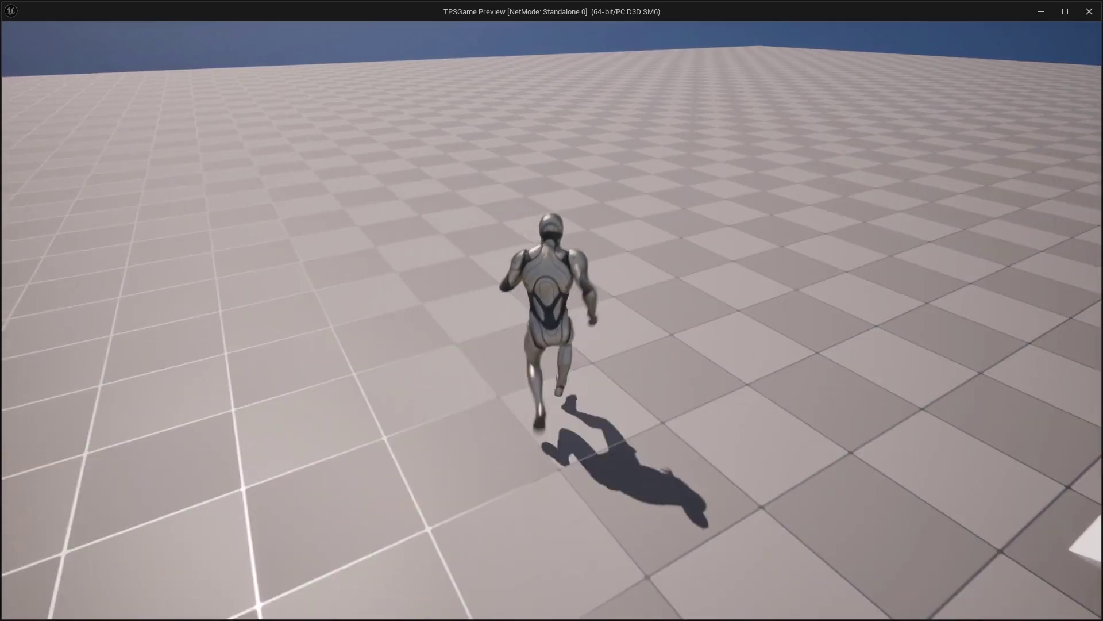
{"action": "key", "text": "w"}
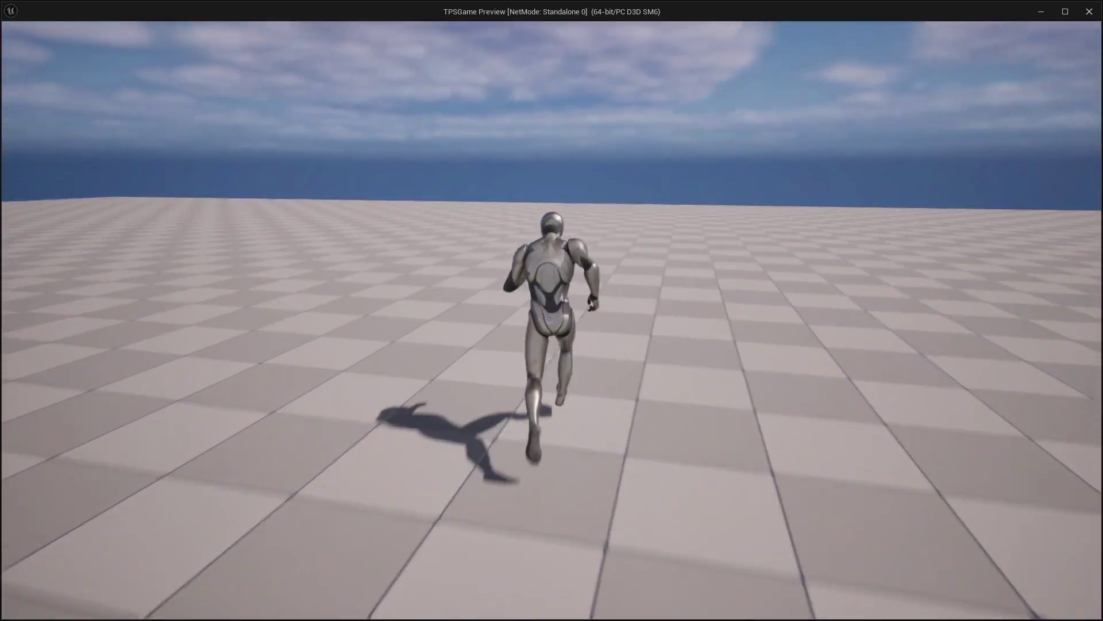
{"action": "key", "text": "w"}
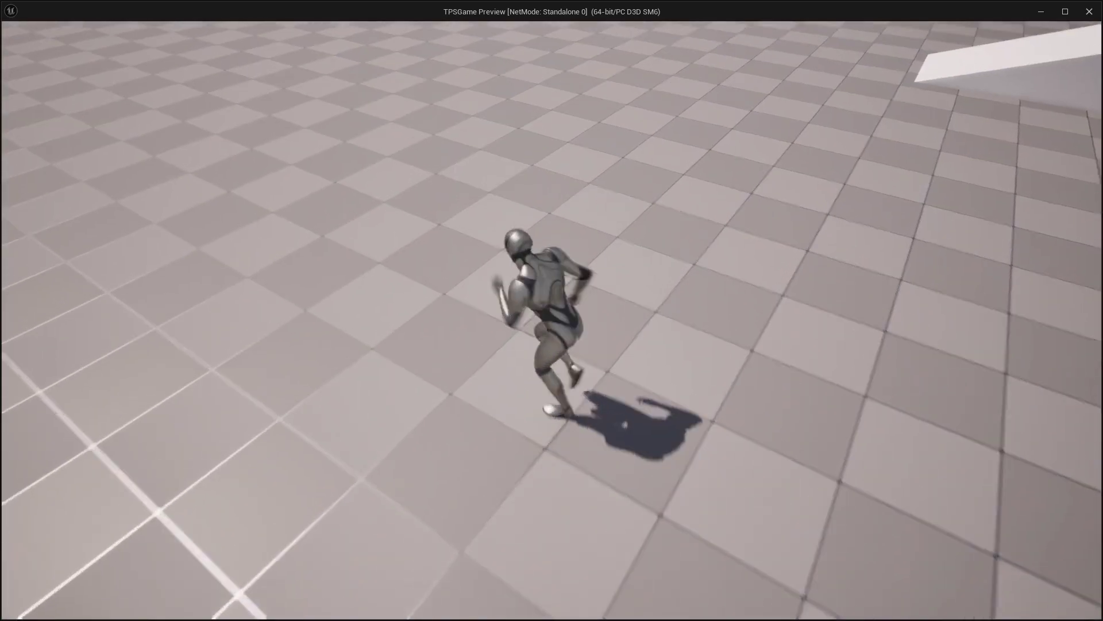
{"action": "key", "text": "w"}
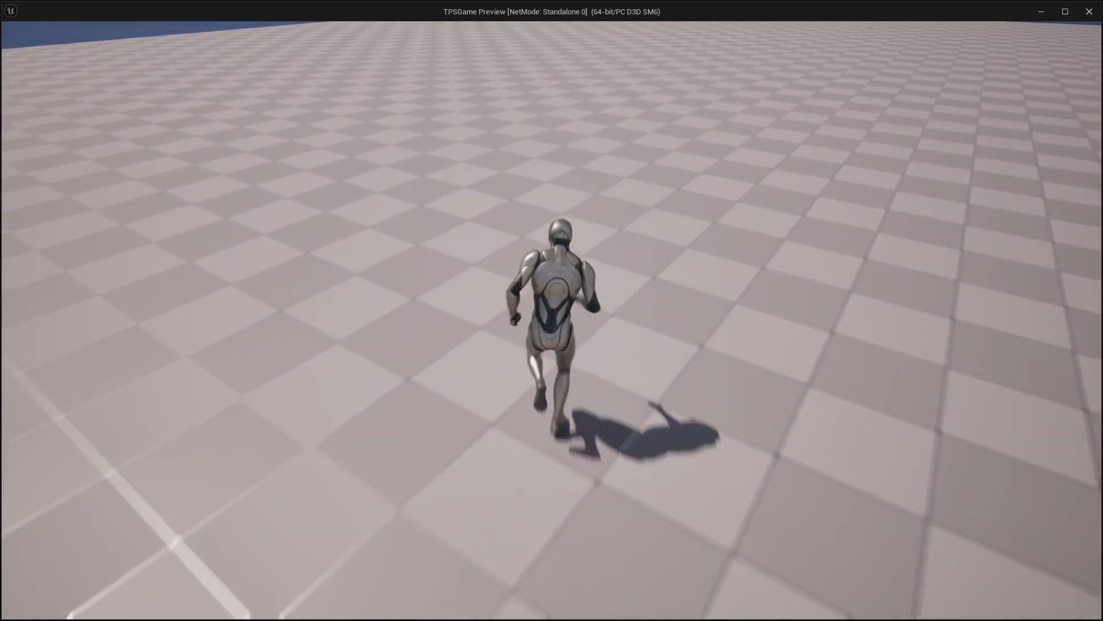
{"action": "key", "text": "w"}
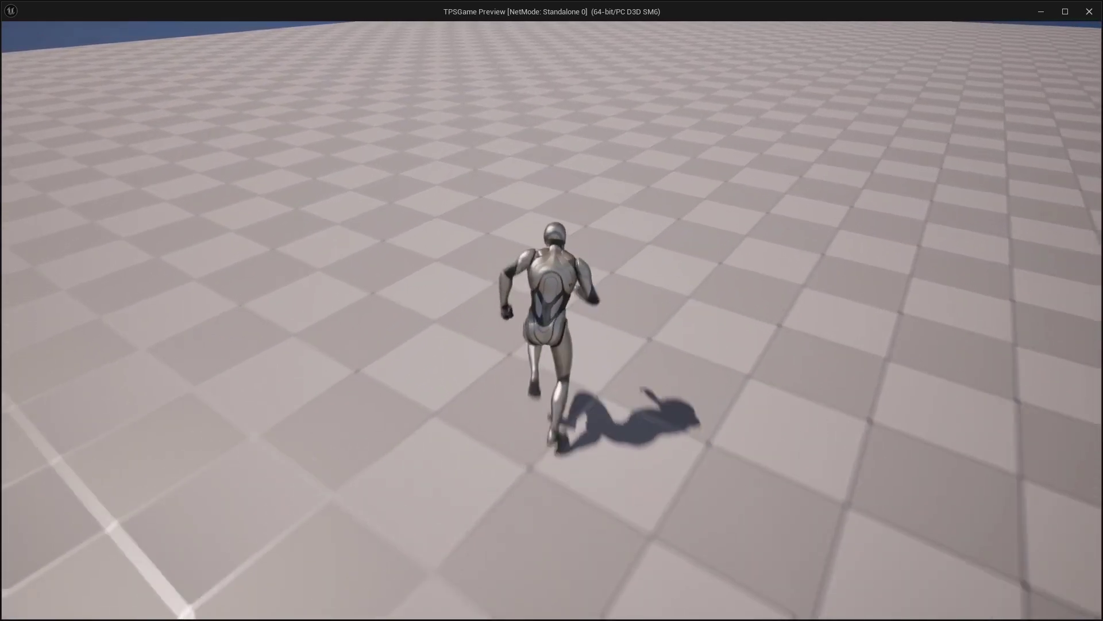
{"action": "key", "text": "w"}
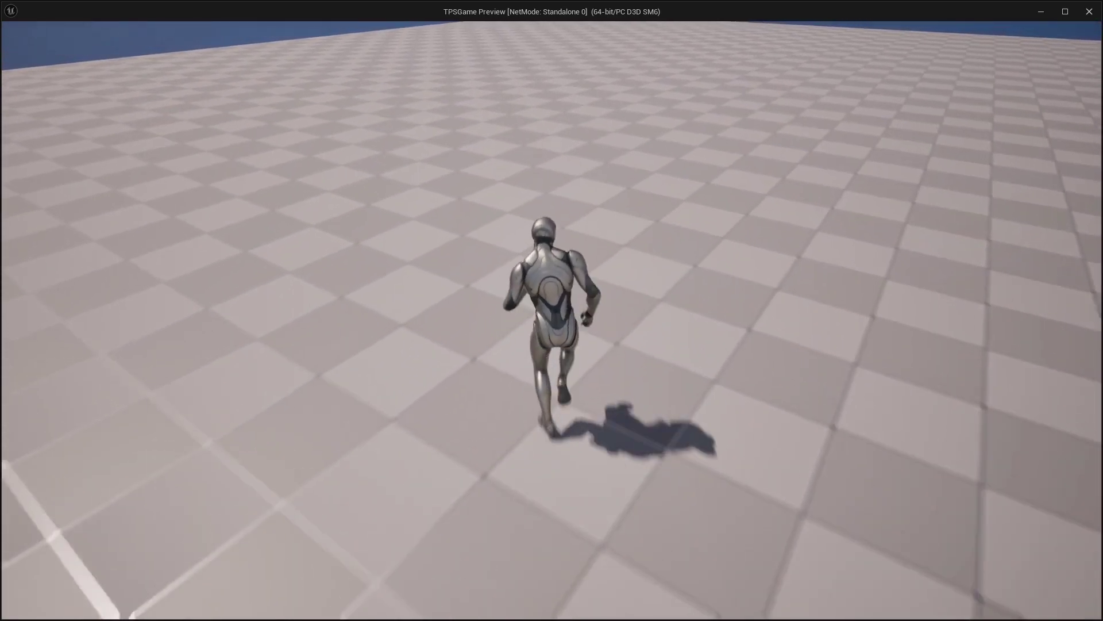
{"action": "key", "text": "w"}
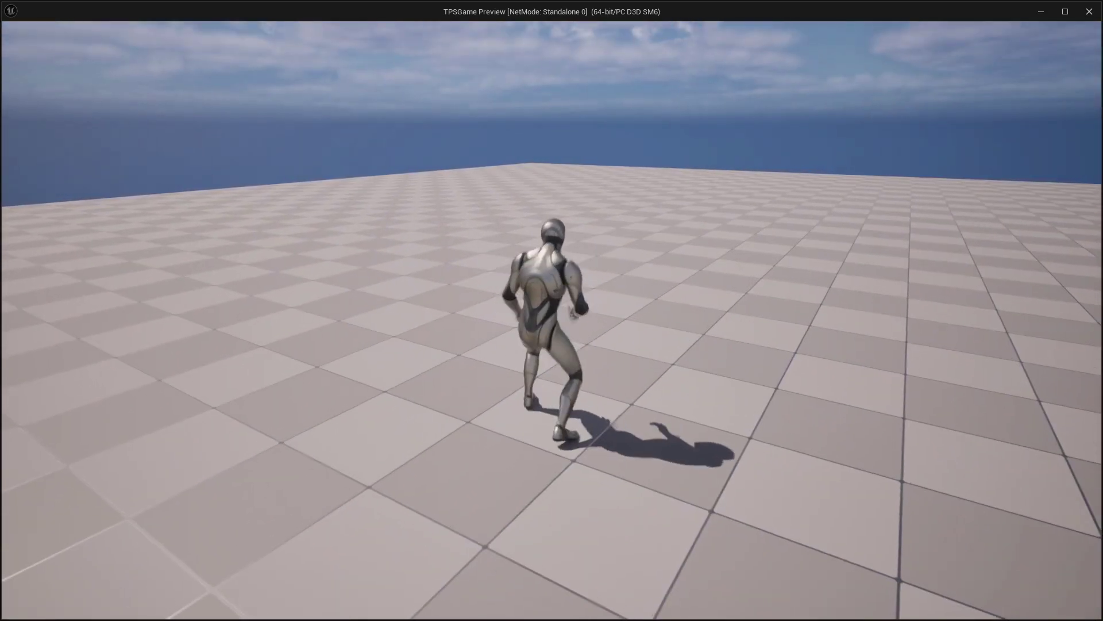
{"action": "key", "text": "w"}
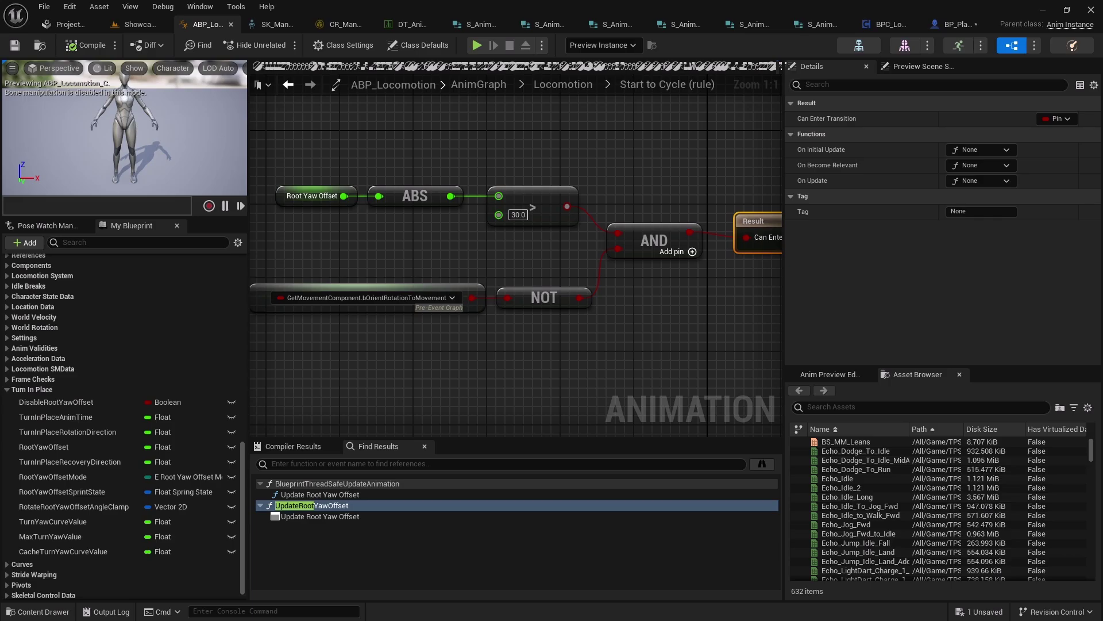
Copy the Root Yaw Offset, ABS and greater-than nodes from the Start to Cycle rule and return to the Locomotion state machine.
{"action": "right_click_drag", "start_coordinate": [611, 138], "coordinate": [642, 200]}
{"action": "left_click_drag", "start_coordinate": [310, 173], "coordinate": [592, 264]}
{"action": "left_click", "coordinate": [568, 88]}
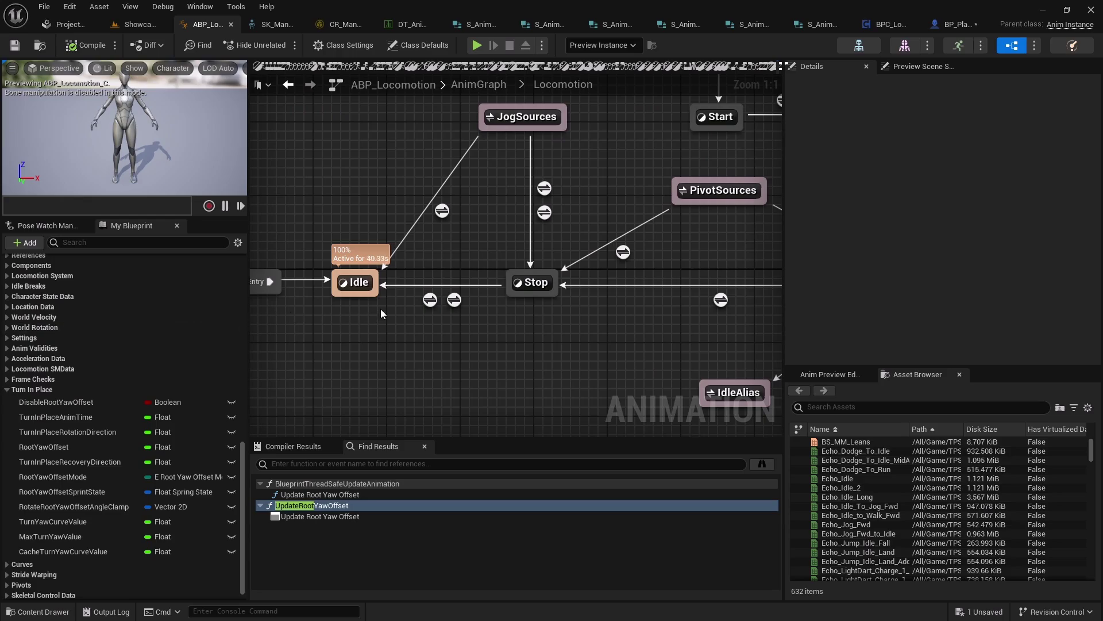
Check the existing Stop to Idle transitions and add another transition from the Stop state to the Idle state.
{"action": "left_click", "coordinate": [449, 293]}
{"action": "left_click", "coordinate": [473, 293]}
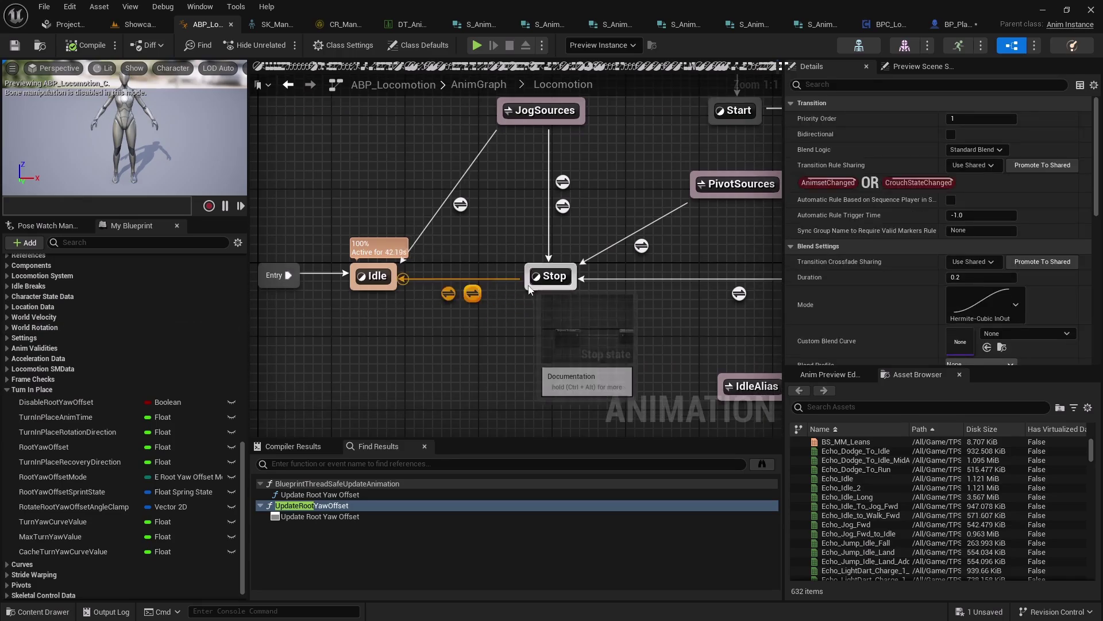
{"action": "left_click_drag", "start_coordinate": [524, 286], "coordinate": [388, 284]}
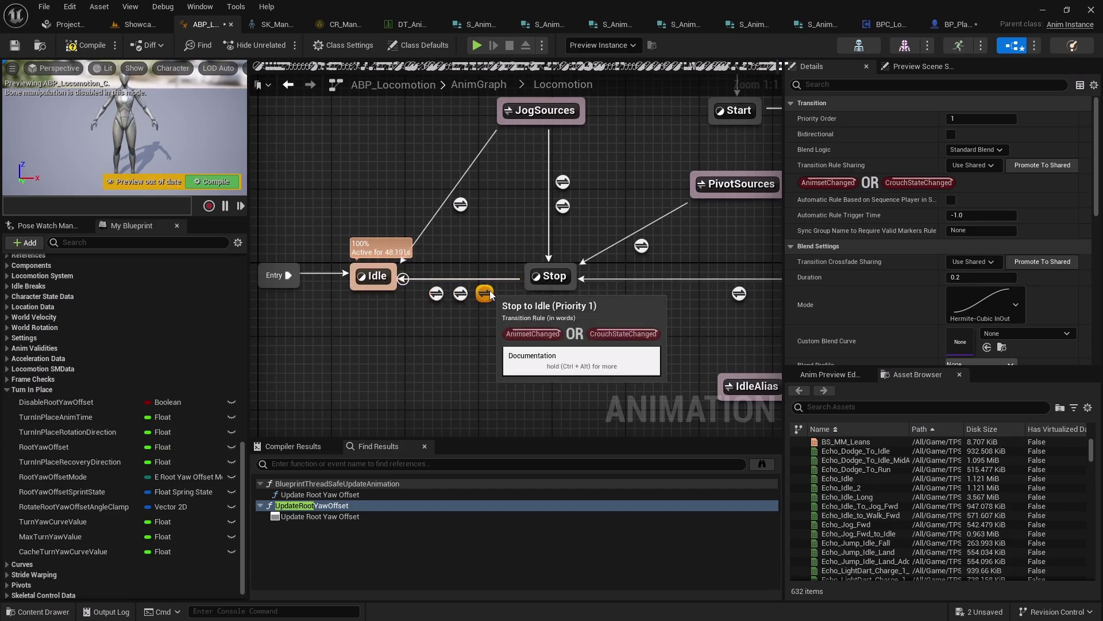
{"action": "left_click", "coordinate": [462, 292]}
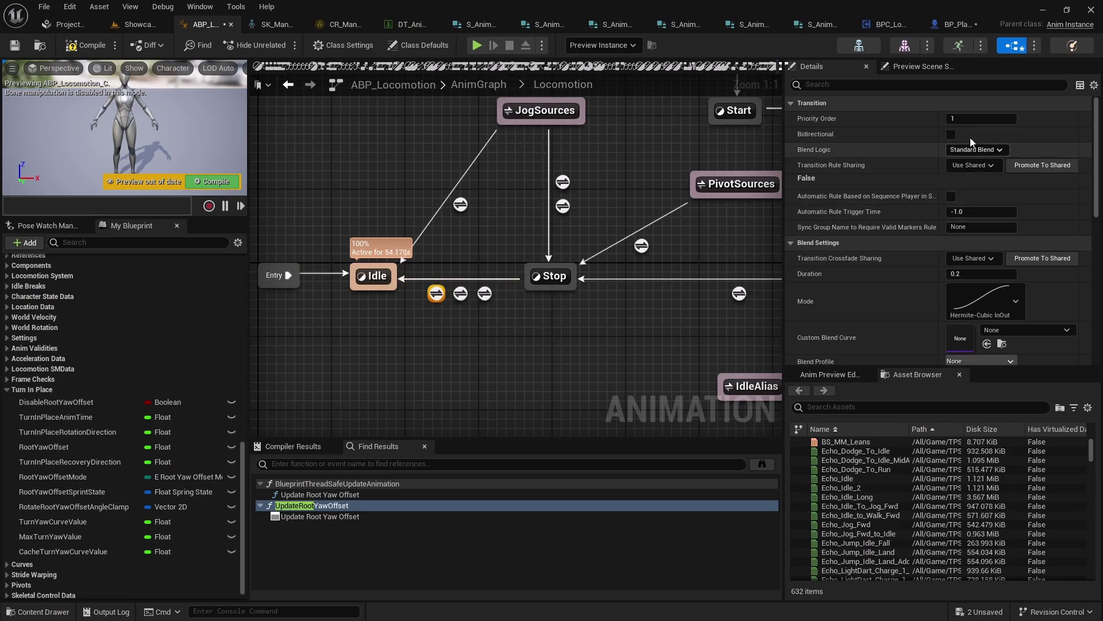
Paste the copied Root Yaw Offset check into the new Stop to Idle rule and set its comparison threshold to 50.
{"action": "double_click", "coordinate": [435, 294]}
{"action": "key", "text": "ctrl+v"}
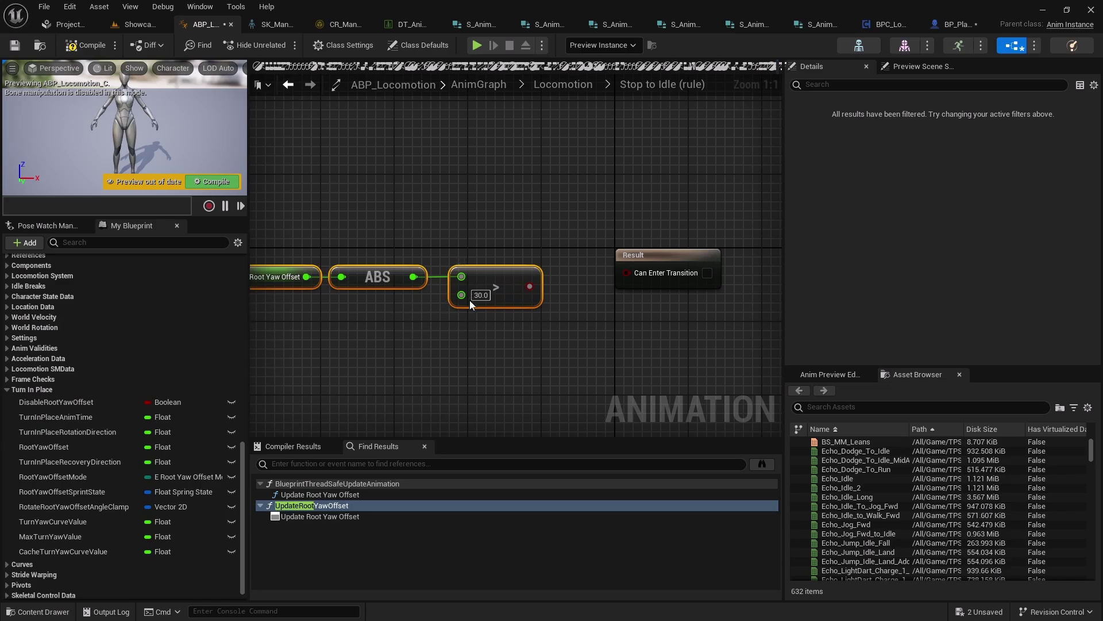
{"action": "left_click", "coordinate": [507, 294]}
{"action": "type", "text": "5"}
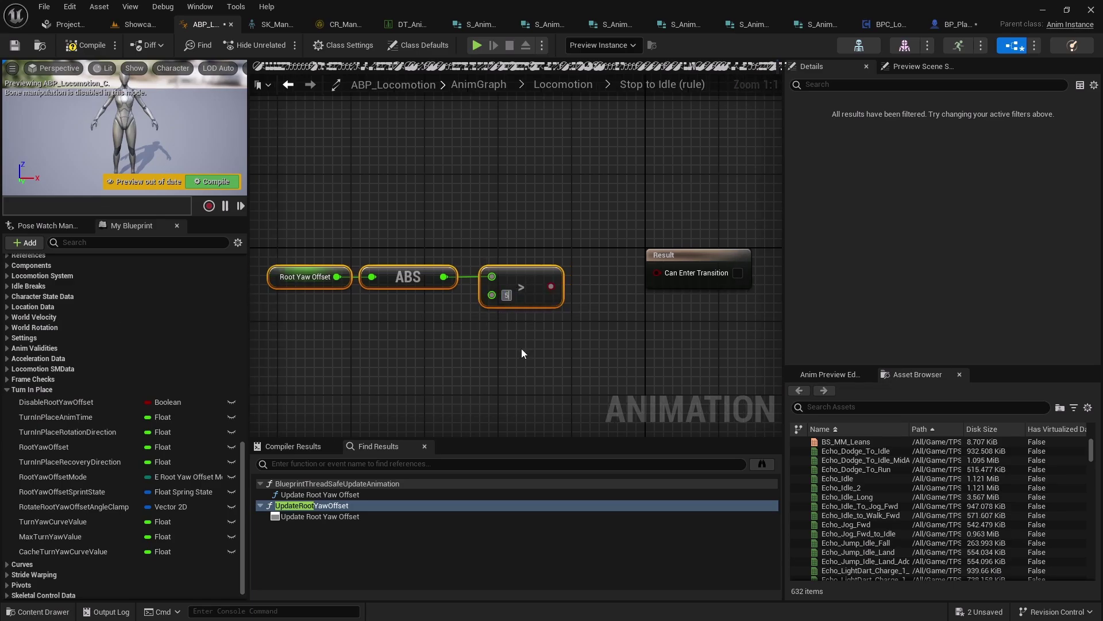
{"action": "type", "text": "0"}
{"action": "key", "text": "Return"}
Connect the comparison's output to Can Enter Transition, compile, and return to the Locomotion state machine.
{"action": "left_click_drag", "start_coordinate": [560, 286], "coordinate": [655, 284]}
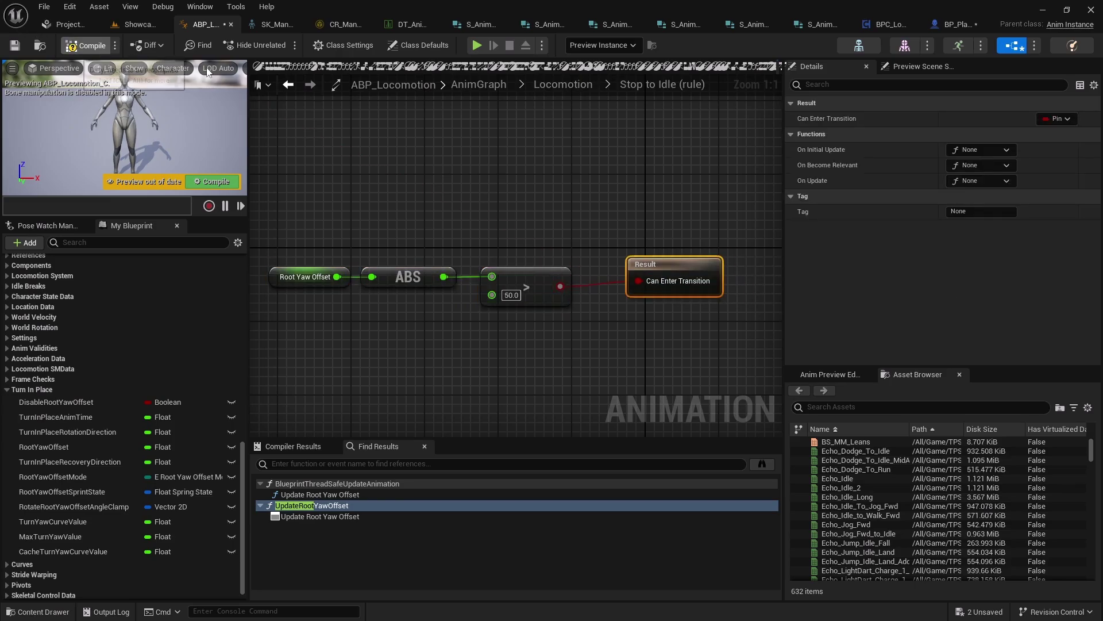
{"action": "left_click", "coordinate": [288, 85]}
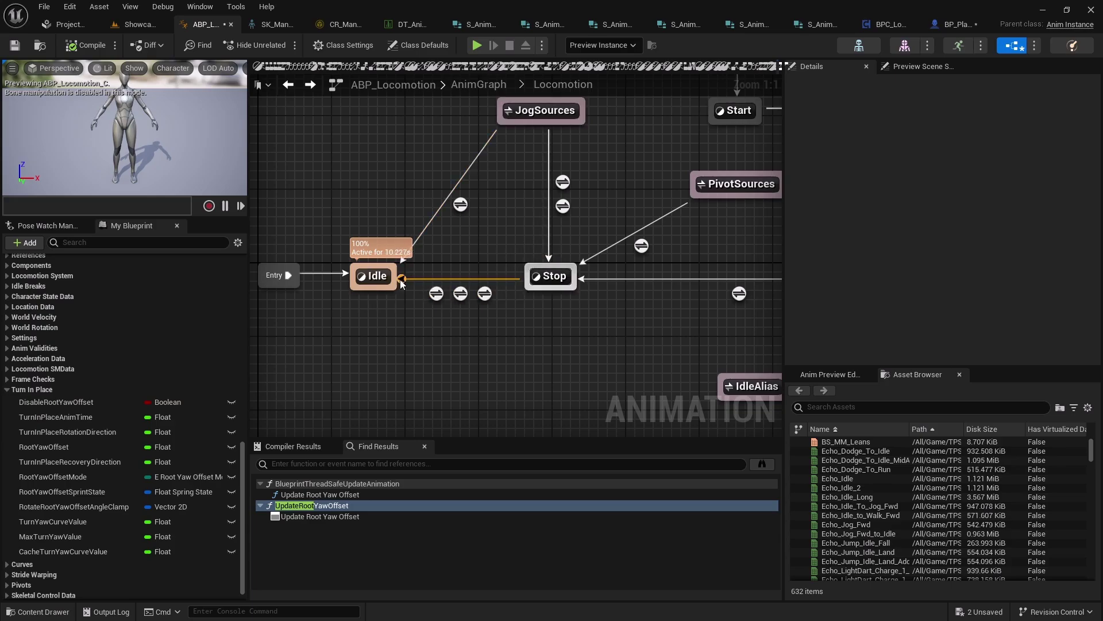
Play-test the character by running forward, stopping and rotating the camera, checking the start and stop movement.
{"action": "left_click", "coordinate": [477, 45]}
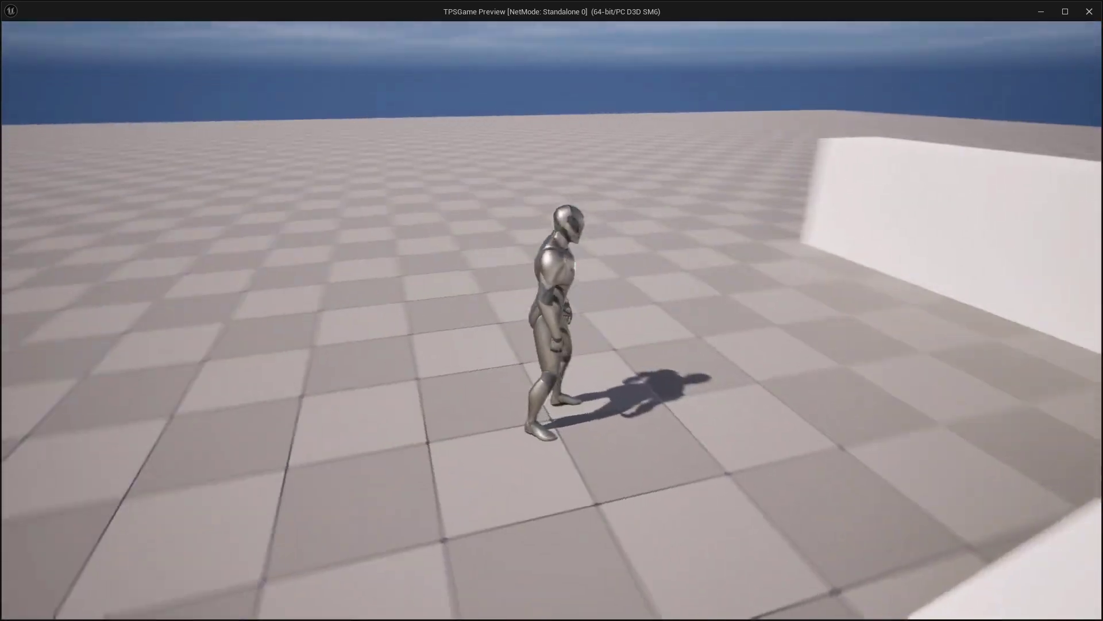
{"action": "key", "text": "w"}
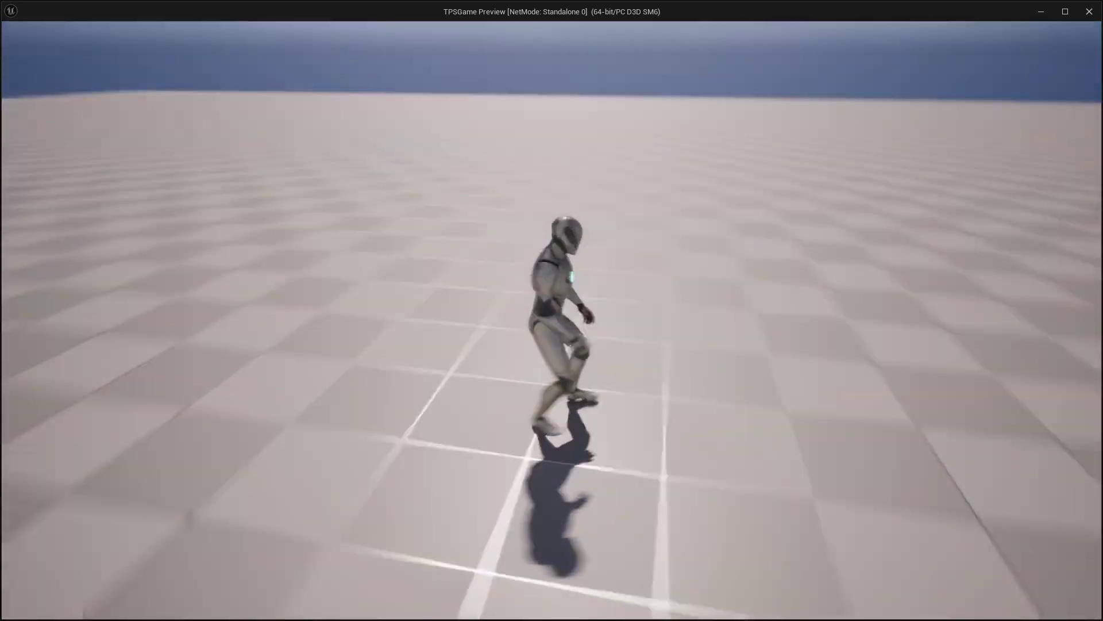
{"action": "key", "text": "w"}
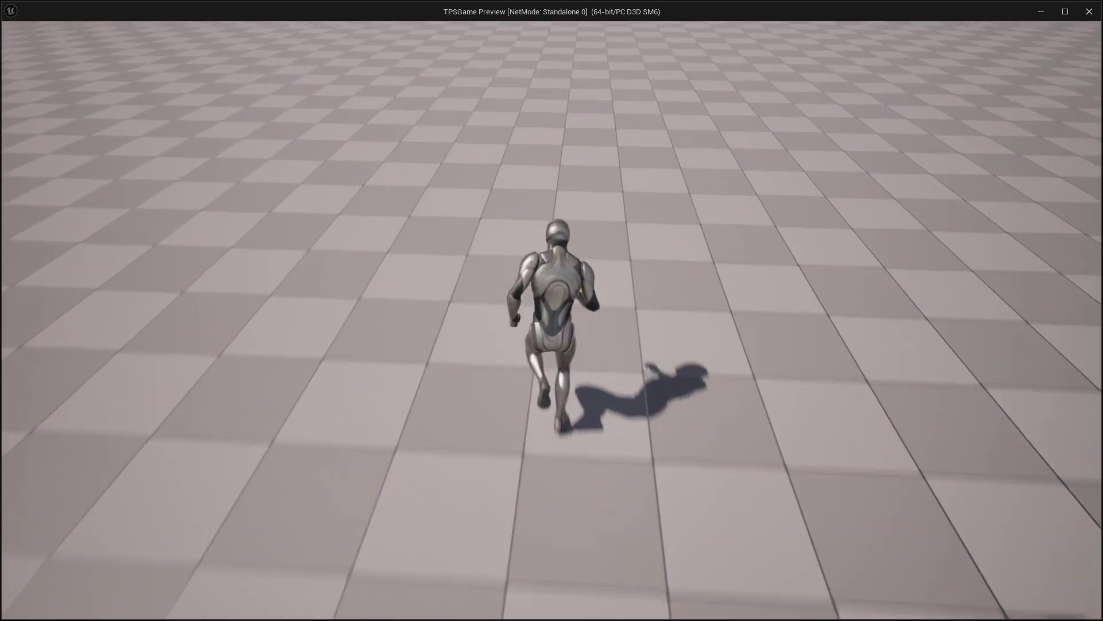
{"action": "key", "text": "w"}
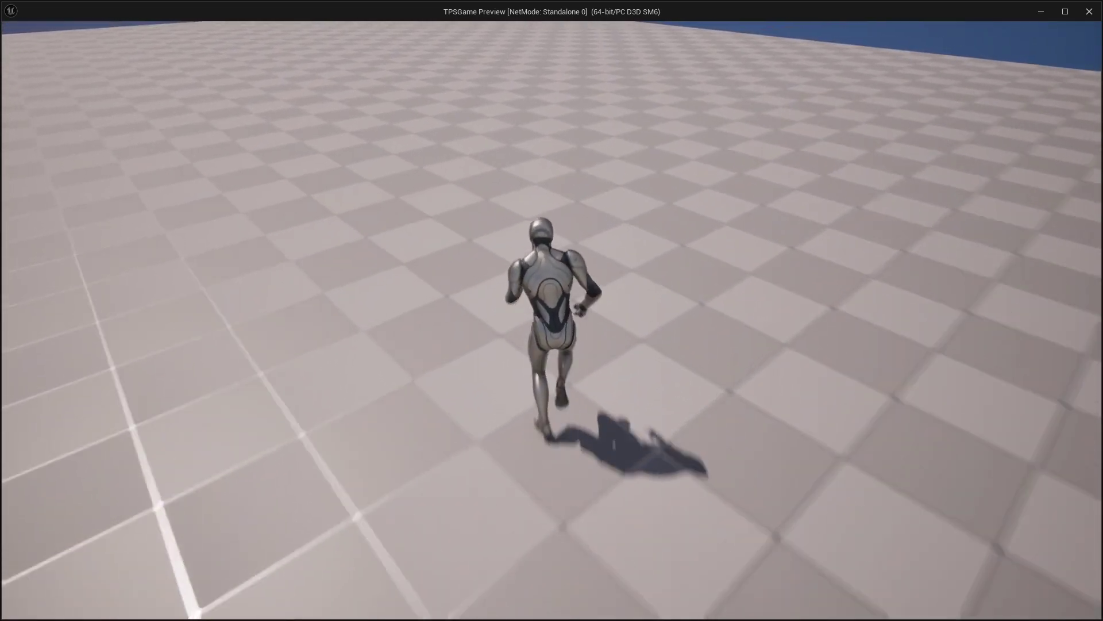
{"action": "key", "text": "w"}
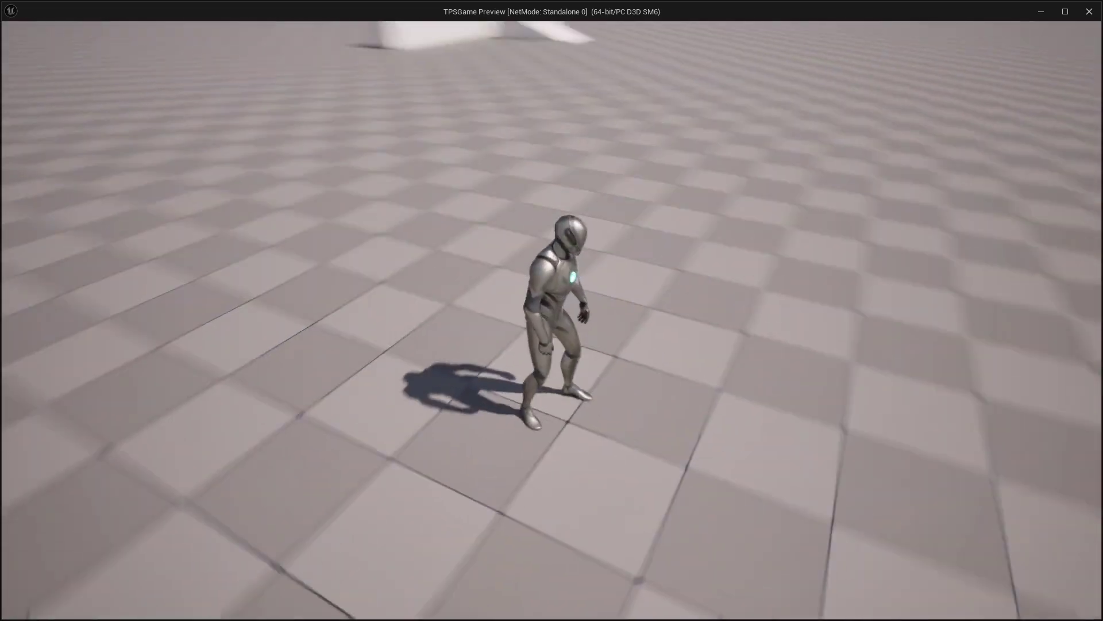
{"action": "key", "text": "w"}
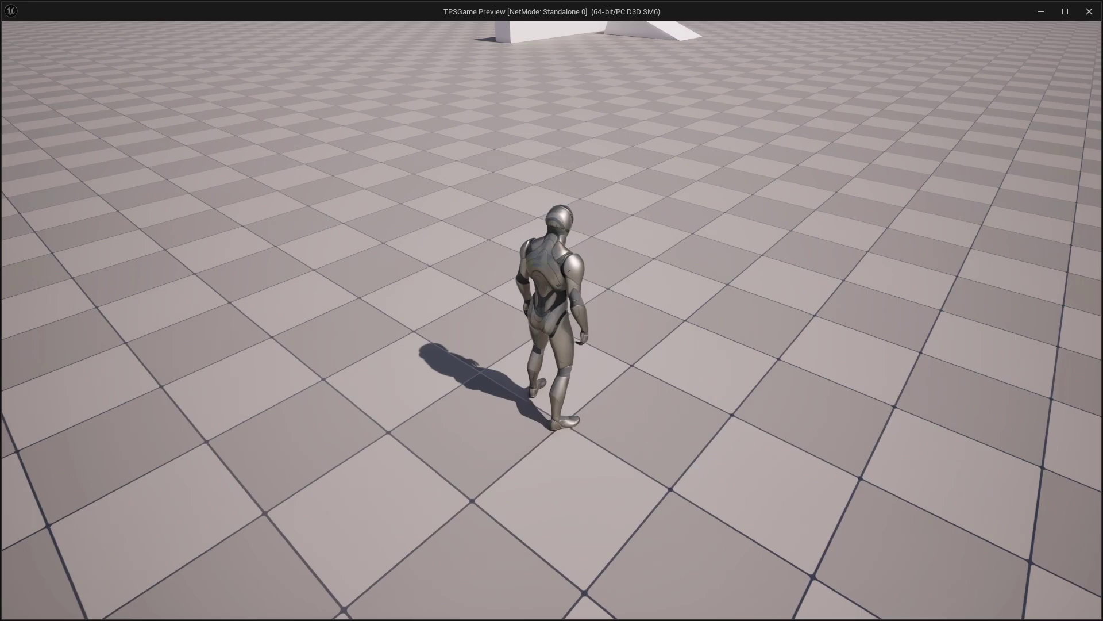
{"action": "key", "text": "w"}
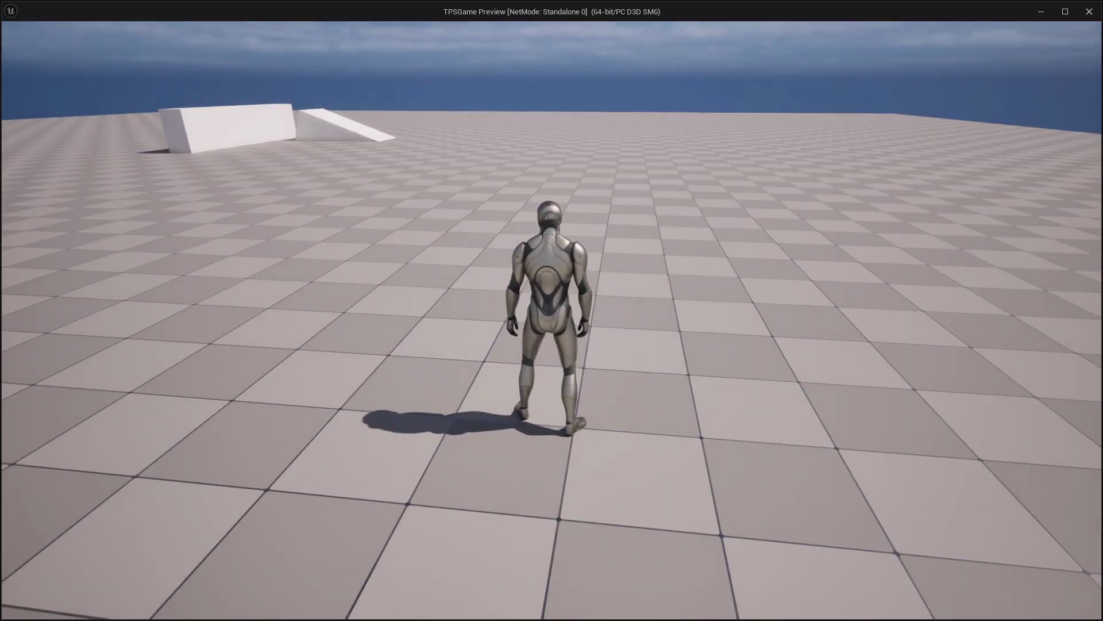
{"action": "key", "text": "w"}
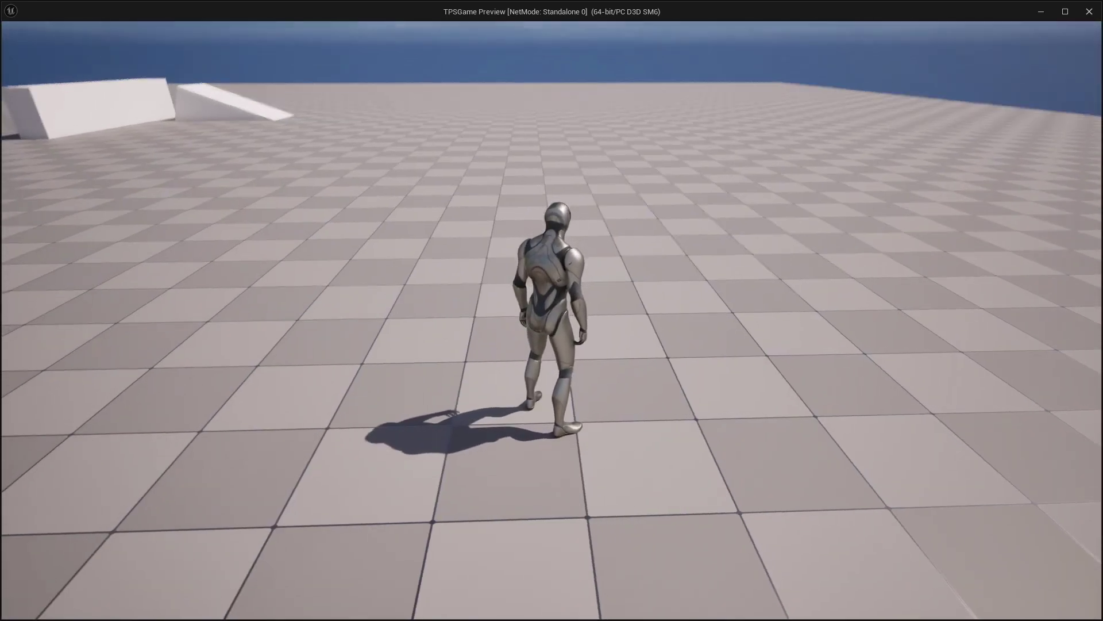
{"action": "key", "text": "w"}
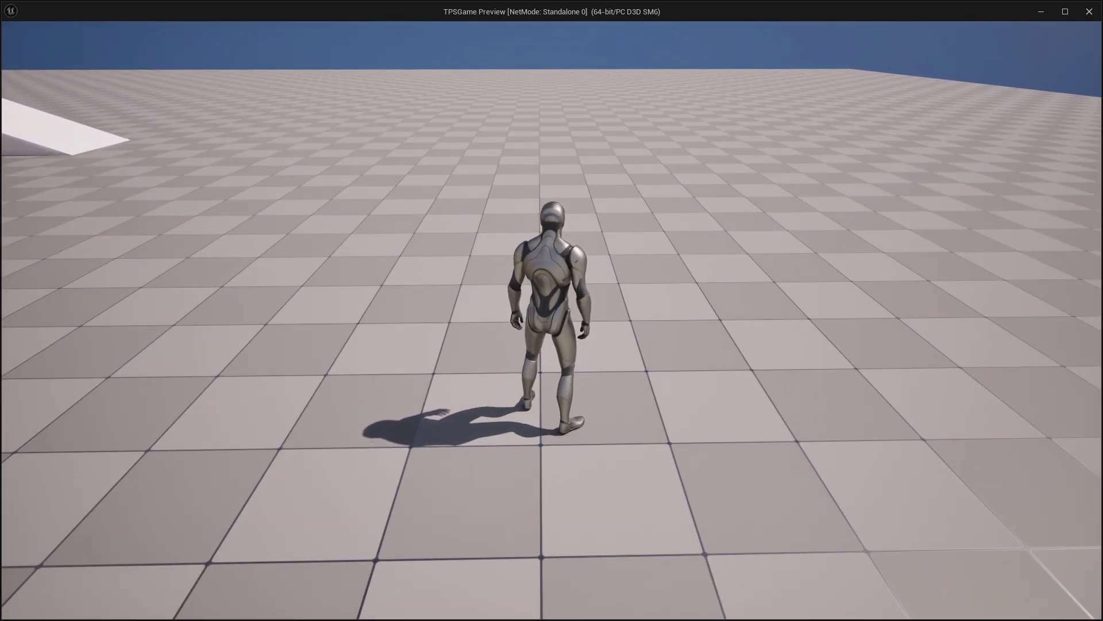
{"action": "key", "text": "w"}
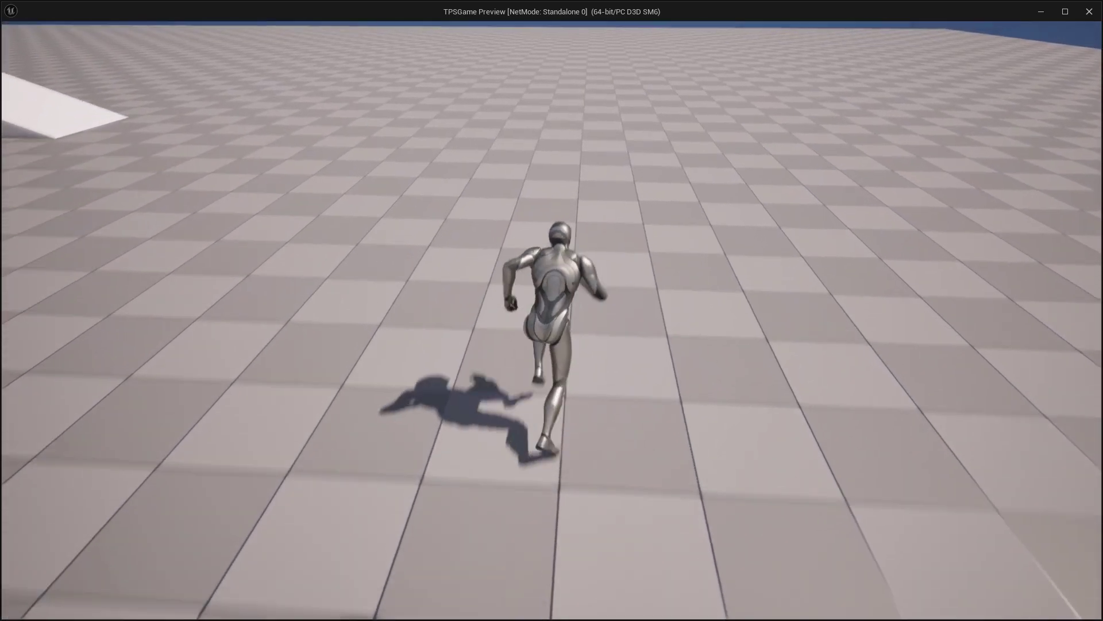
{"action": "key", "text": "w"}
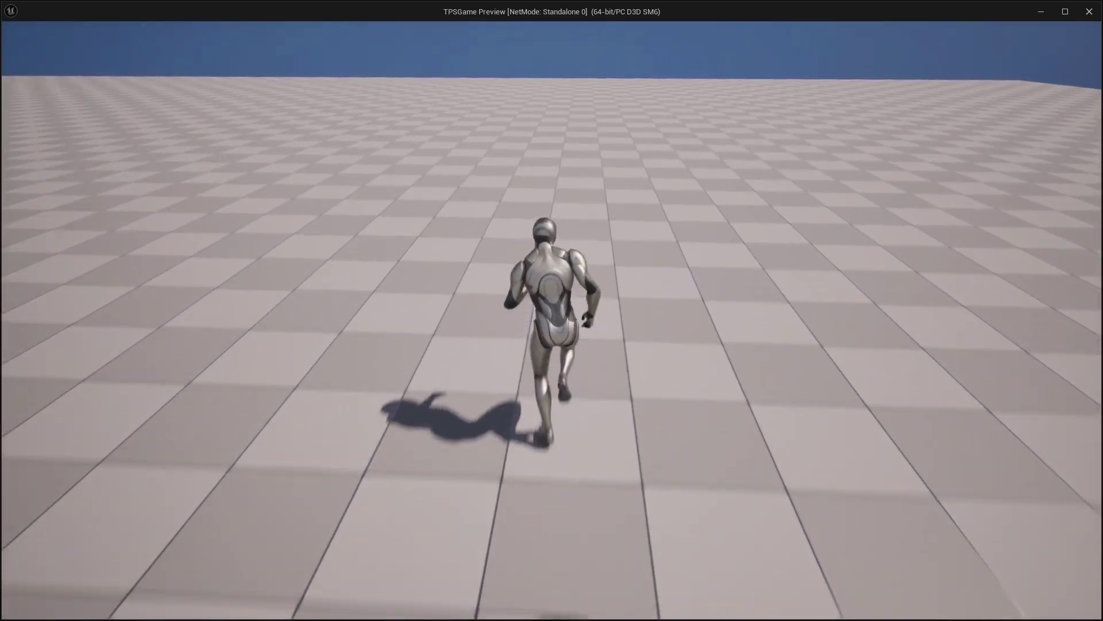
{"action": "key", "text": "w"}
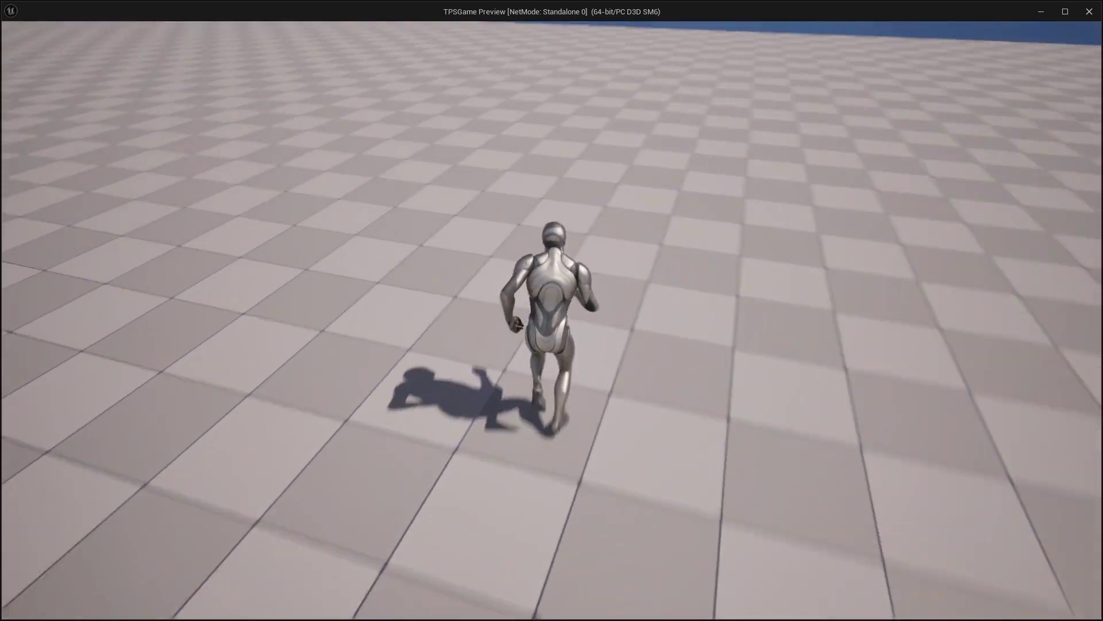
{"action": "key", "text": "w"}
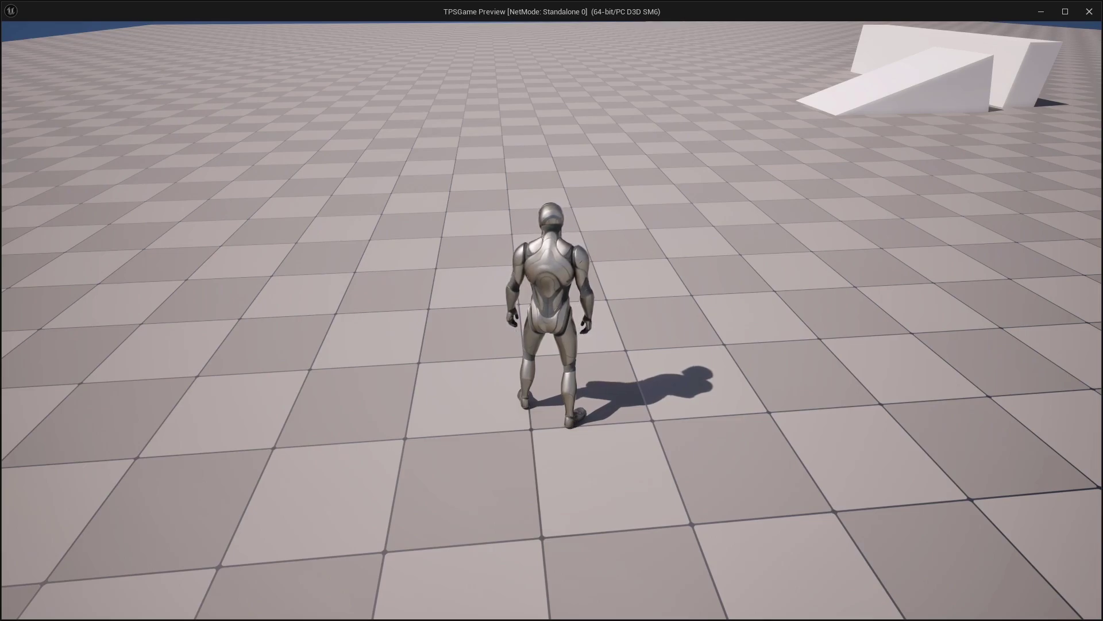
{"action": "mouse_move", "coordinate": [551, 311]}
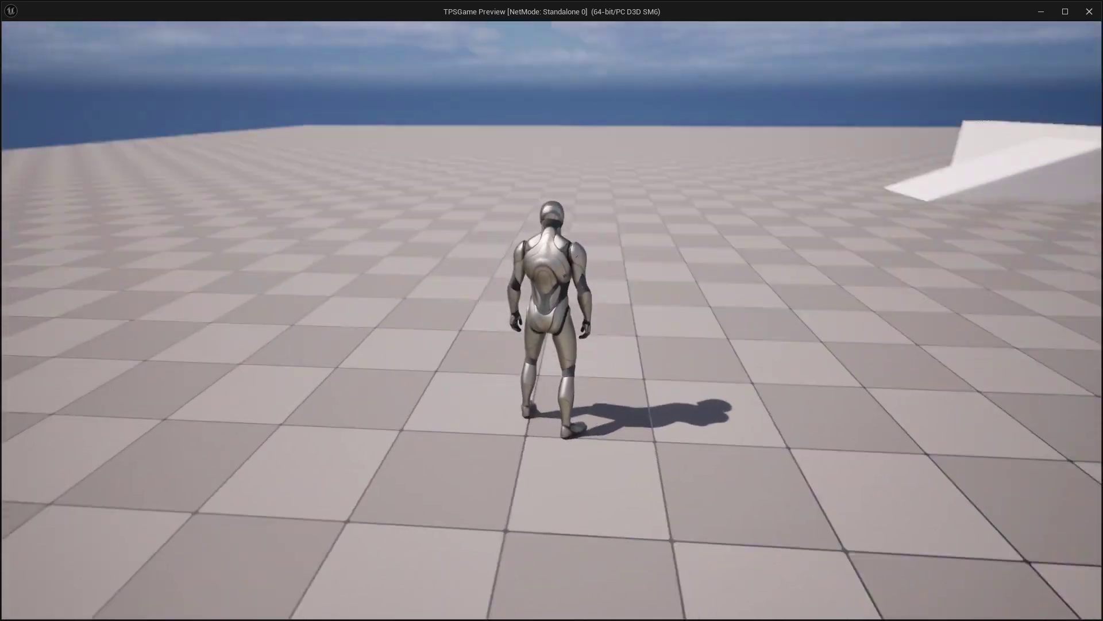
Play-test the character around the white ramp with repeated short forward runs, stops and camera turns, then end the play session.
{"action": "key", "text": "w"}
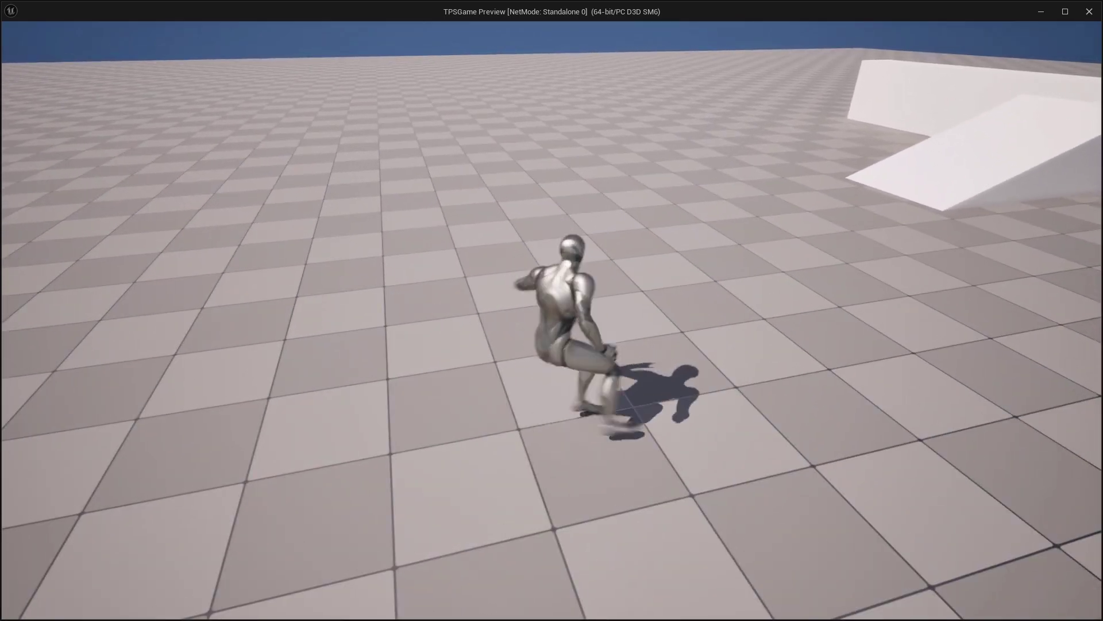
{"action": "key", "text": "Escape"}
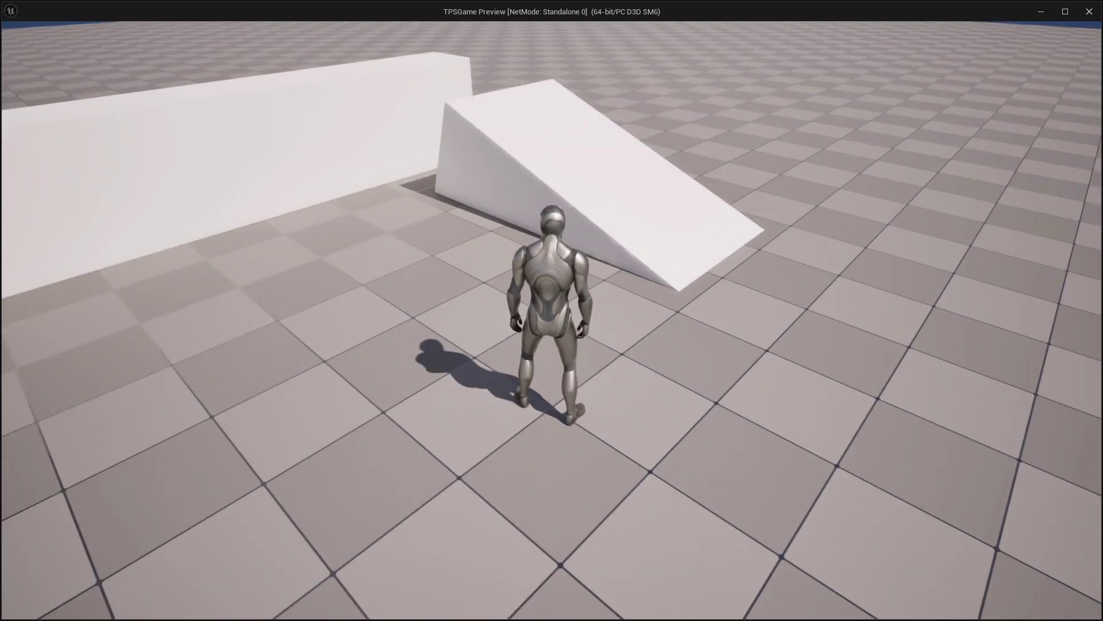
{"action": "key", "text": "w"}
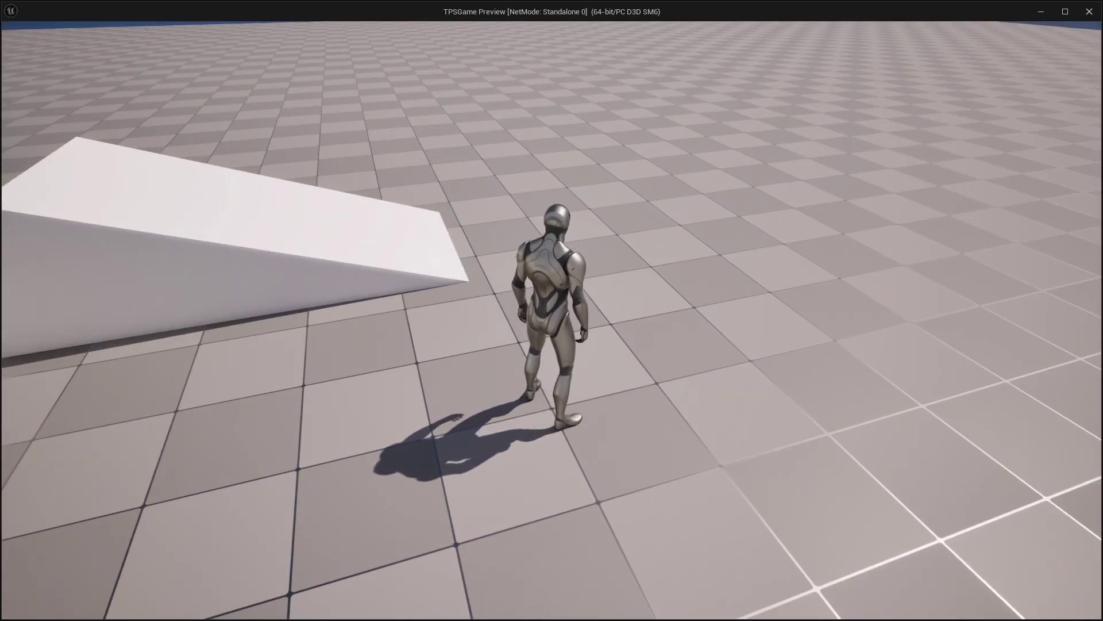
{"action": "key", "text": "w"}
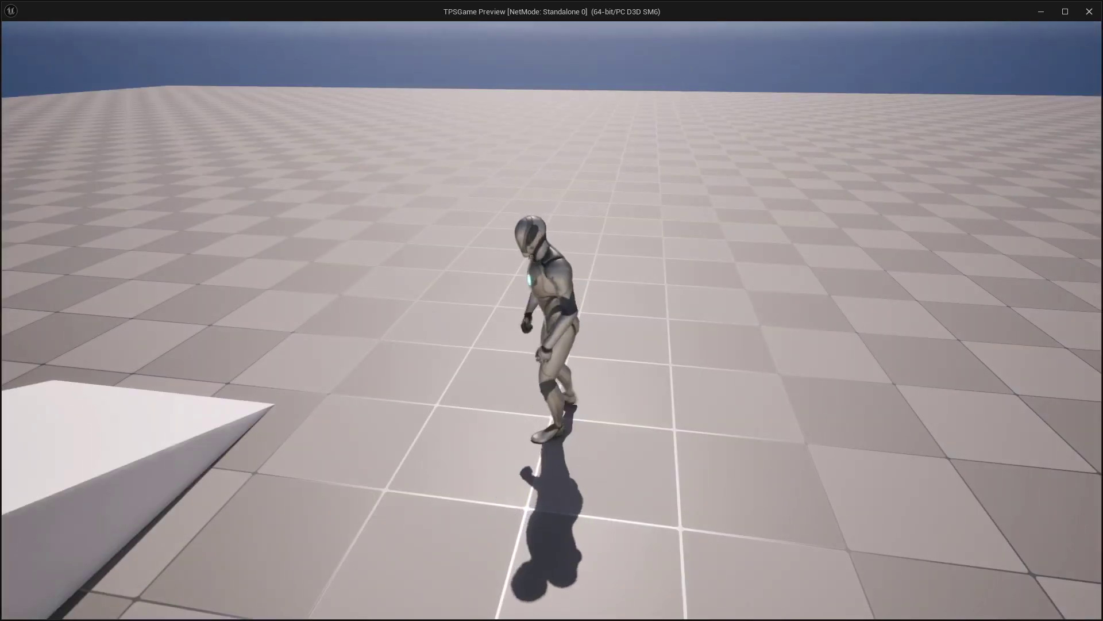
{"action": "key", "text": "w"}
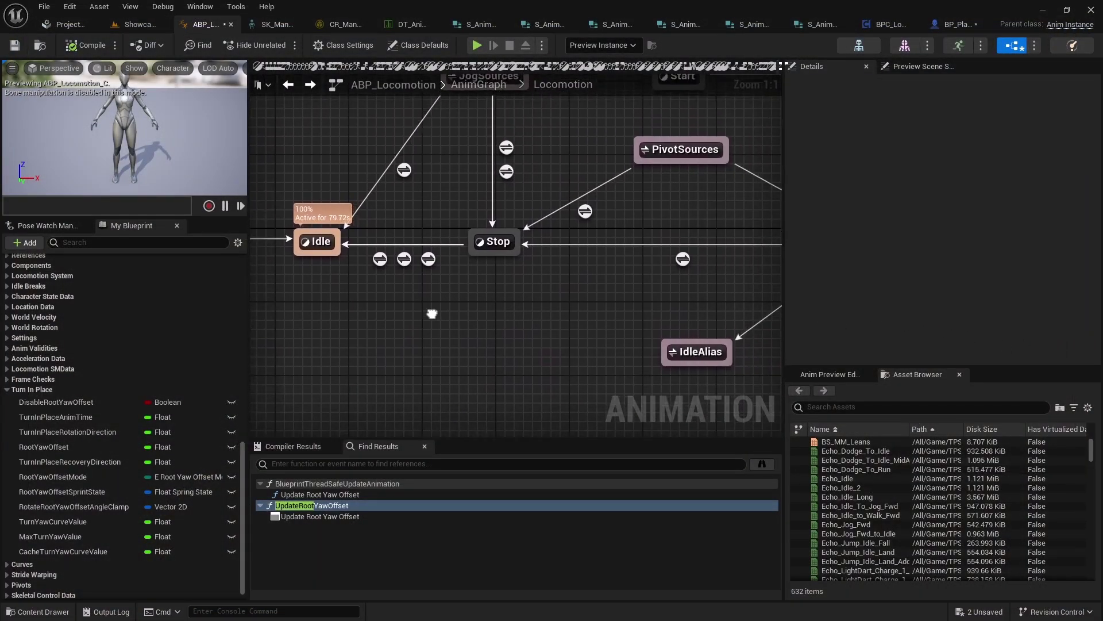
Review the Locomotion state machine's transitions together with the blueprint's functions and variables.
{"action": "scroll", "coordinate": [421, 335], "scroll_direction": "down", "scroll_amount": 1}
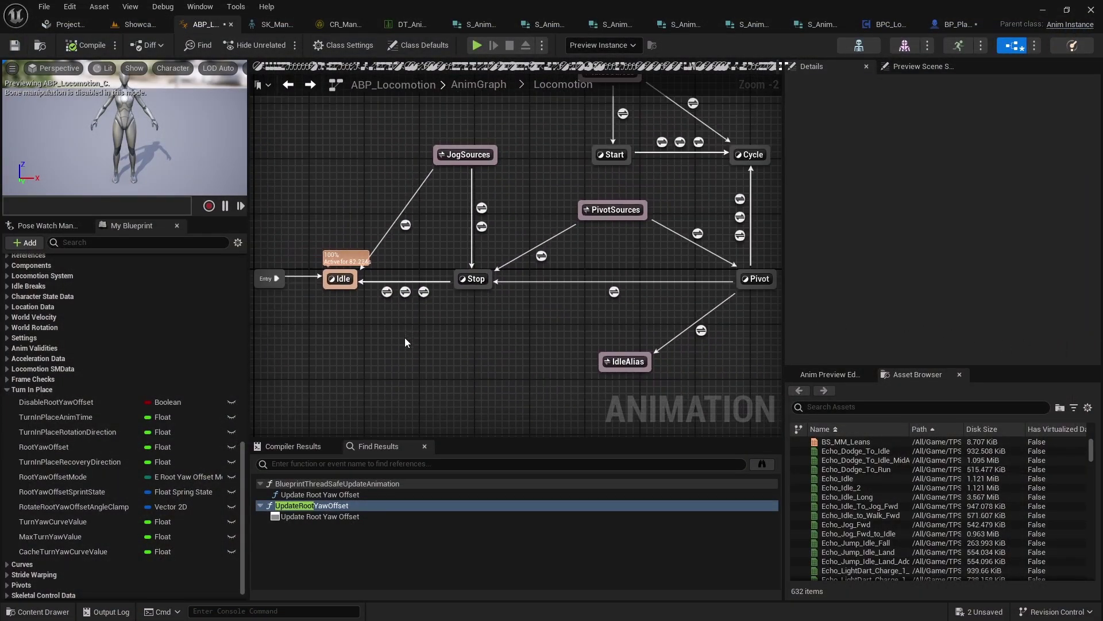
{"action": "scroll", "coordinate": [117, 399], "scroll_direction": "up", "scroll_amount": 10}
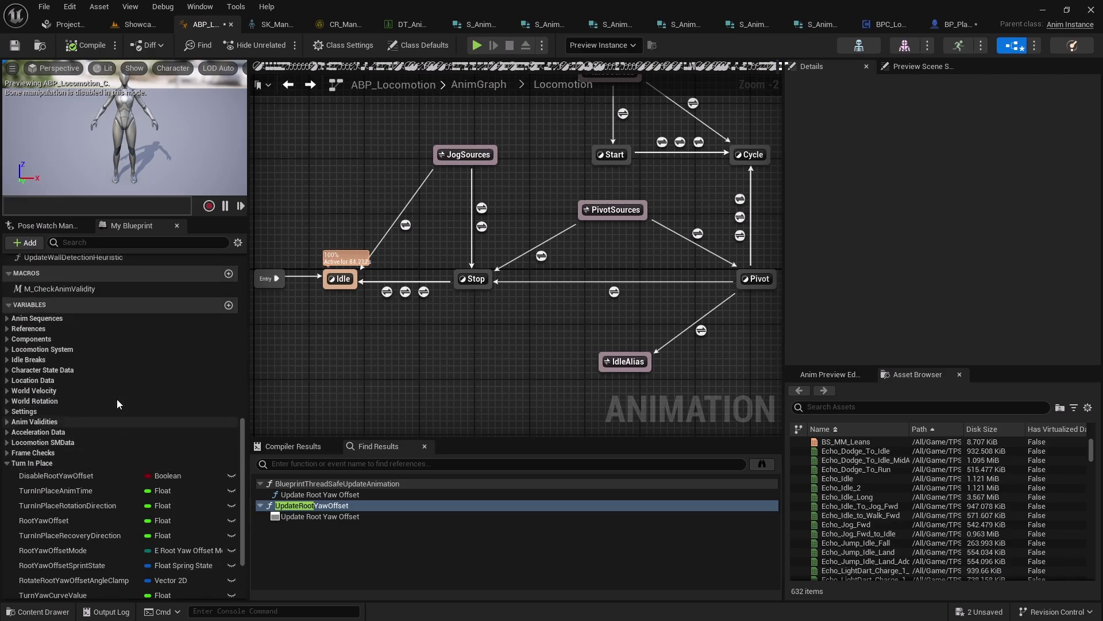
{"action": "scroll", "coordinate": [117, 404], "scroll_direction": "up", "scroll_amount": 2}
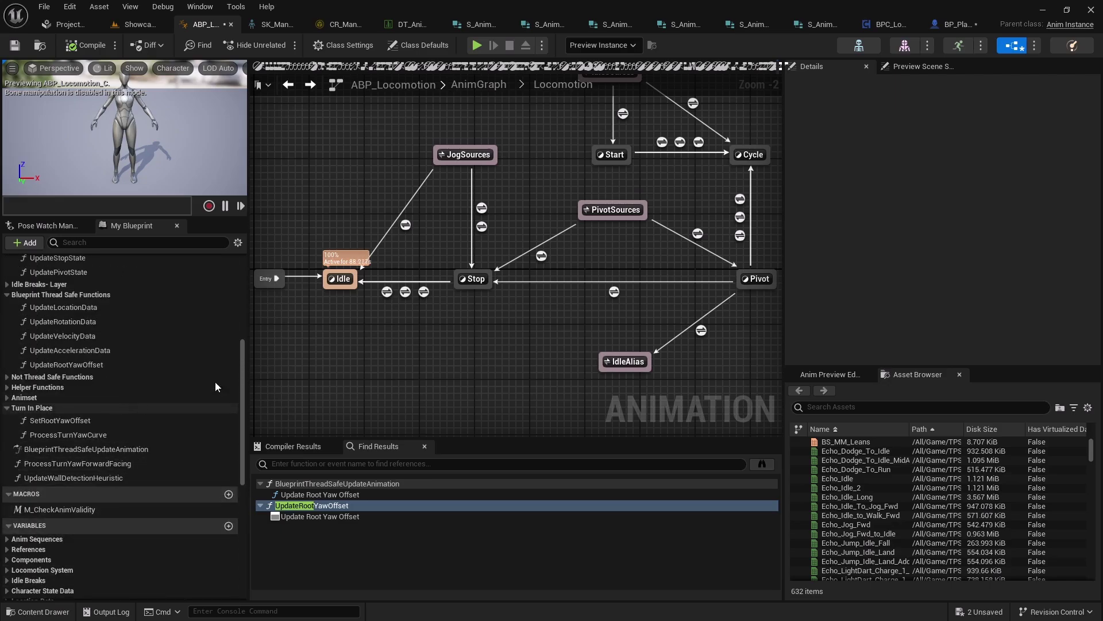
{"action": "right_click_drag", "start_coordinate": [528, 335], "coordinate": [467, 364]}
{"action": "right_click_drag", "start_coordinate": [459, 193], "coordinate": [482, 213]}
{"action": "scroll", "coordinate": [142, 352], "scroll_direction": "up", "scroll_amount": 12}
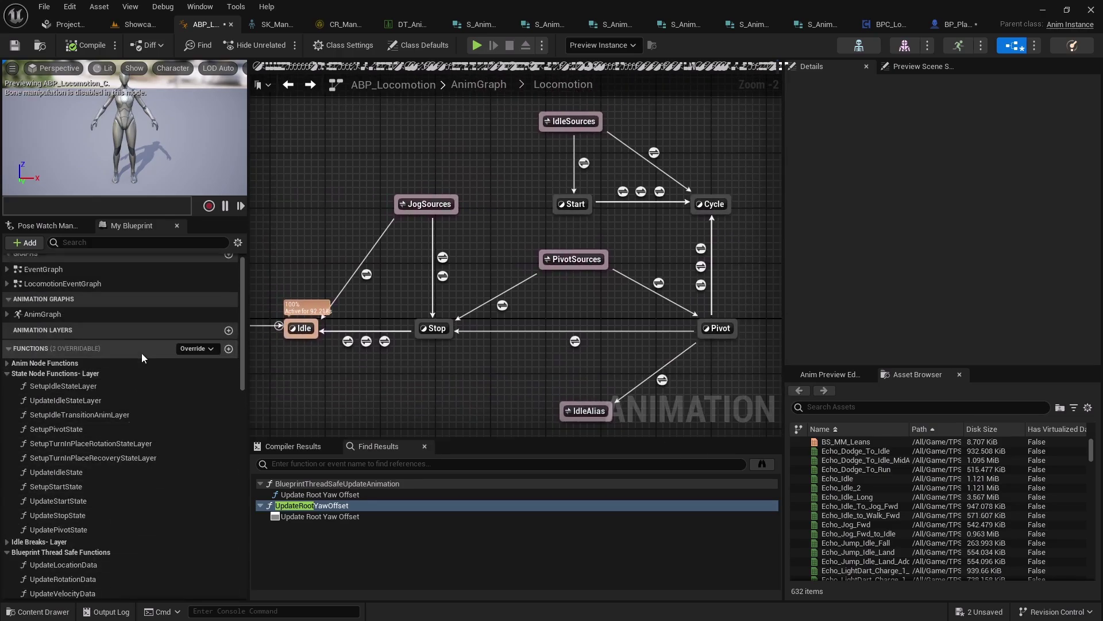
{"action": "right_click_drag", "start_coordinate": [505, 240], "coordinate": [495, 242]}
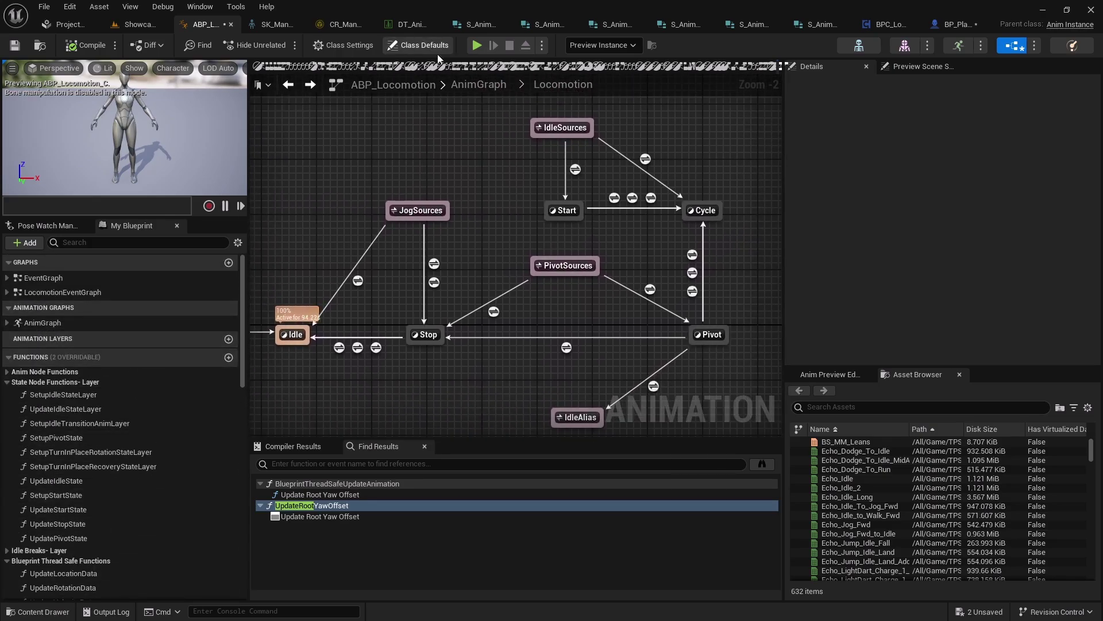
Return to the AnimGraph and select the Locomotion state machine node to view its settings.
{"action": "left_click", "coordinate": [468, 88]}
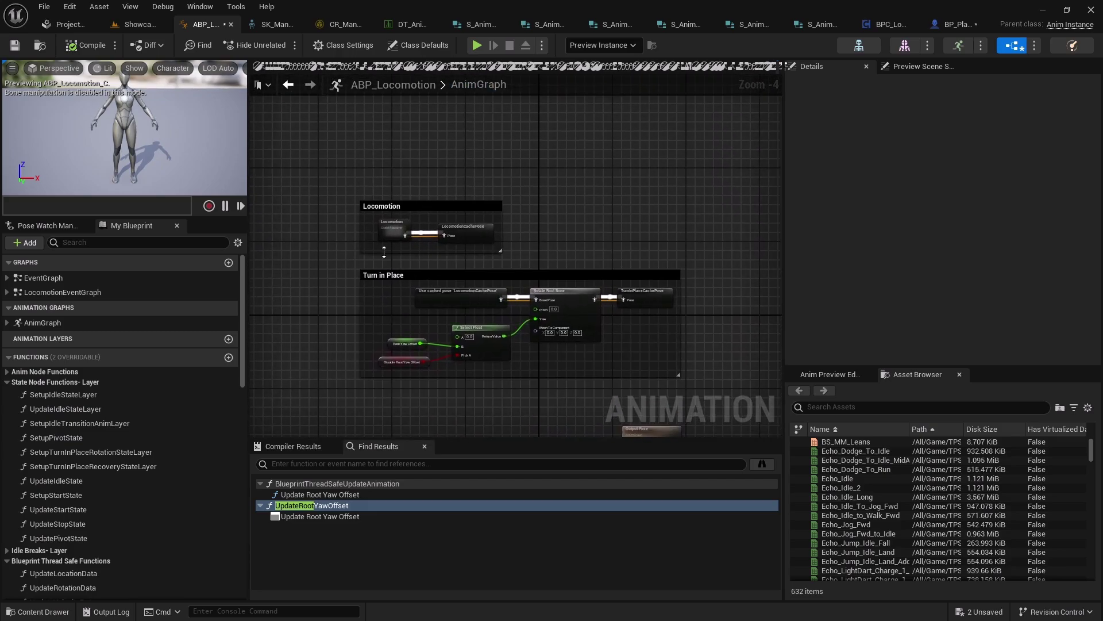
{"action": "scroll", "coordinate": [423, 204], "scroll_direction": "up", "scroll_amount": 4}
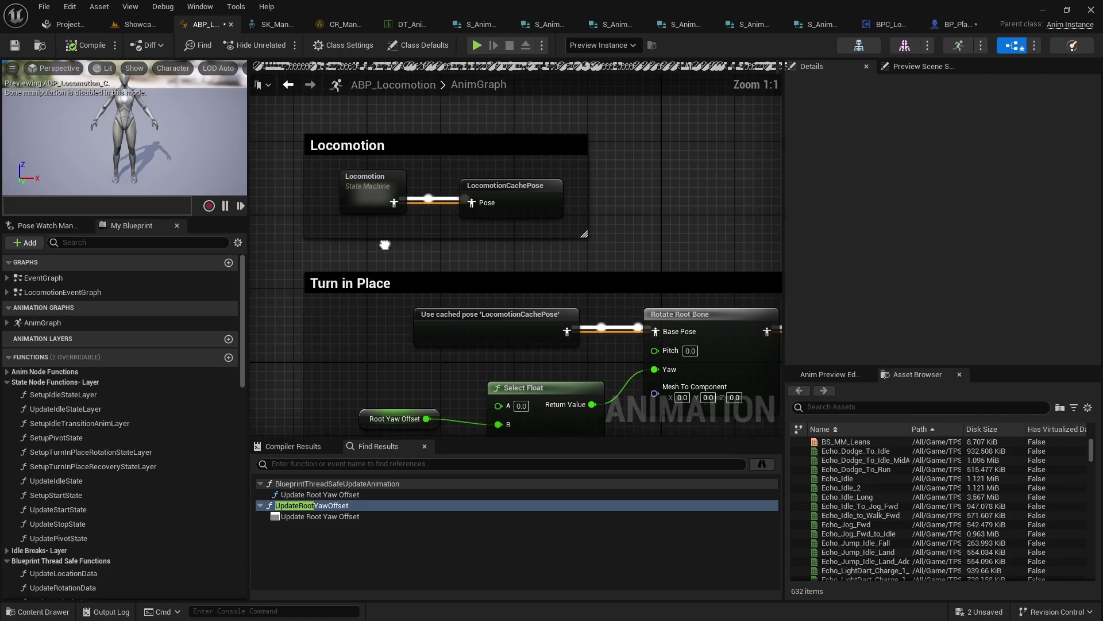
{"action": "left_click", "coordinate": [365, 238]}
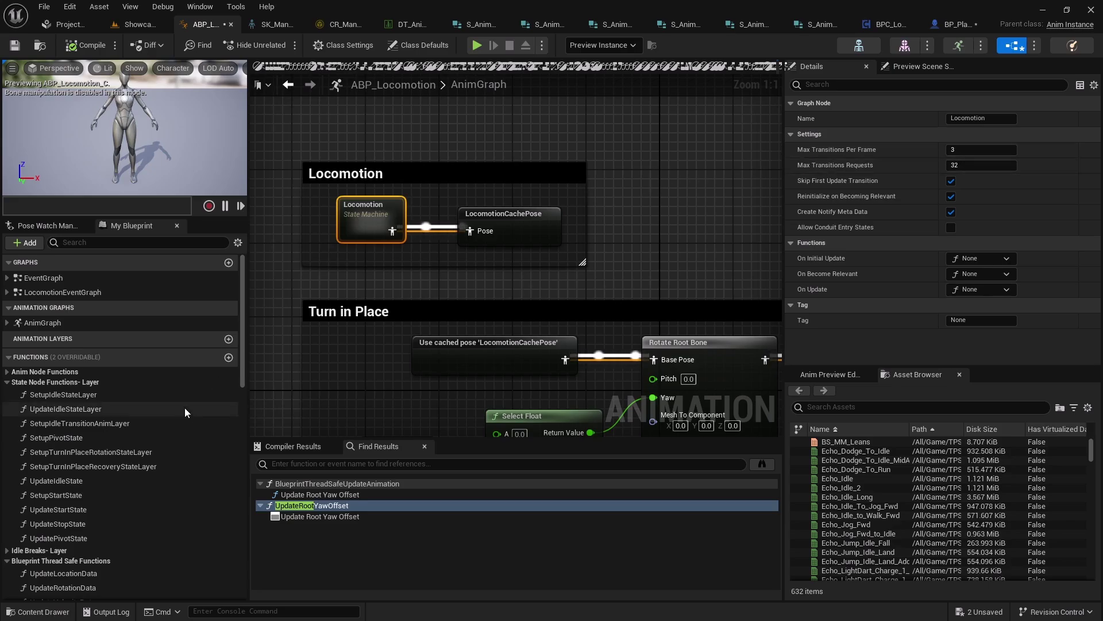
Examine the blueprint's function and variable lists, including BlueprintThreadSafeUpdateAnimation and the Turn In Place group.
{"action": "scroll", "coordinate": [171, 436], "scroll_direction": "down", "scroll_amount": 8}
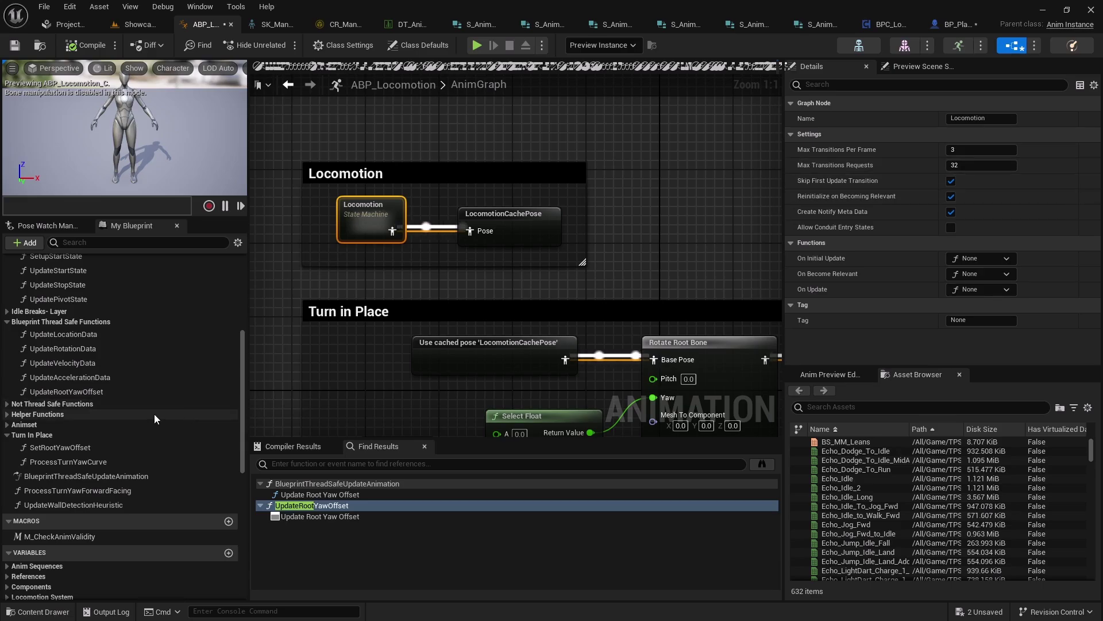
{"action": "scroll", "coordinate": [136, 411], "scroll_direction": "up", "scroll_amount": 3}
{"action": "scroll", "coordinate": [136, 411], "scroll_direction": "down", "scroll_amount": 8}
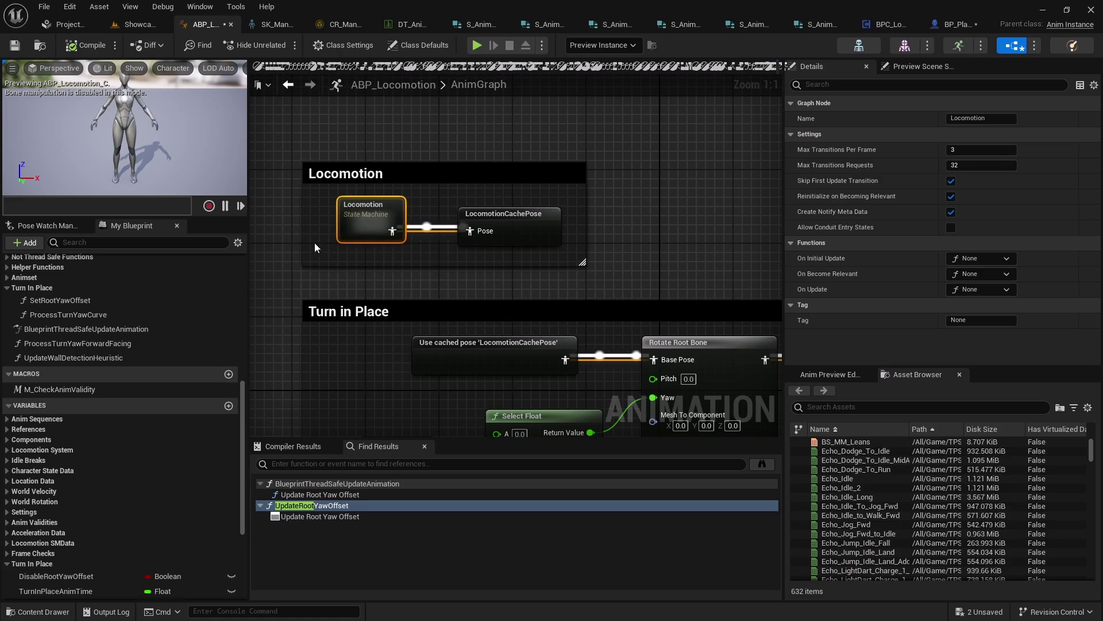
{"action": "scroll", "coordinate": [93, 370], "scroll_direction": "down", "scroll_amount": 7}
{"action": "scroll", "coordinate": [99, 367], "scroll_direction": "up", "scroll_amount": 10}
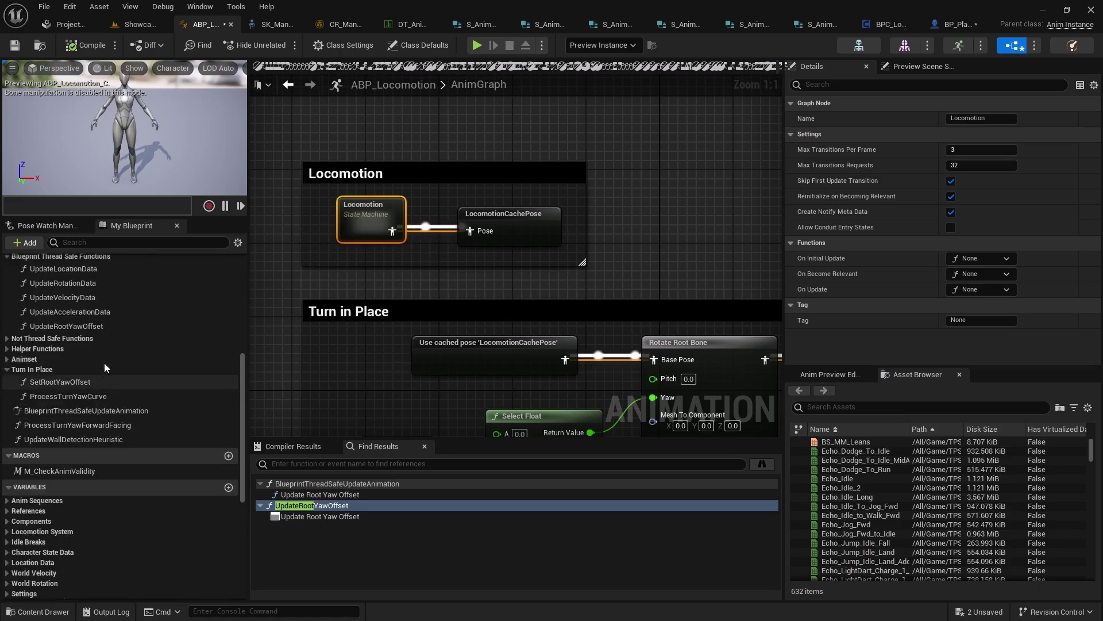
{"action": "scroll", "coordinate": [104, 363], "scroll_direction": "up", "scroll_amount": 2}
{"action": "left_click", "coordinate": [60, 466]}
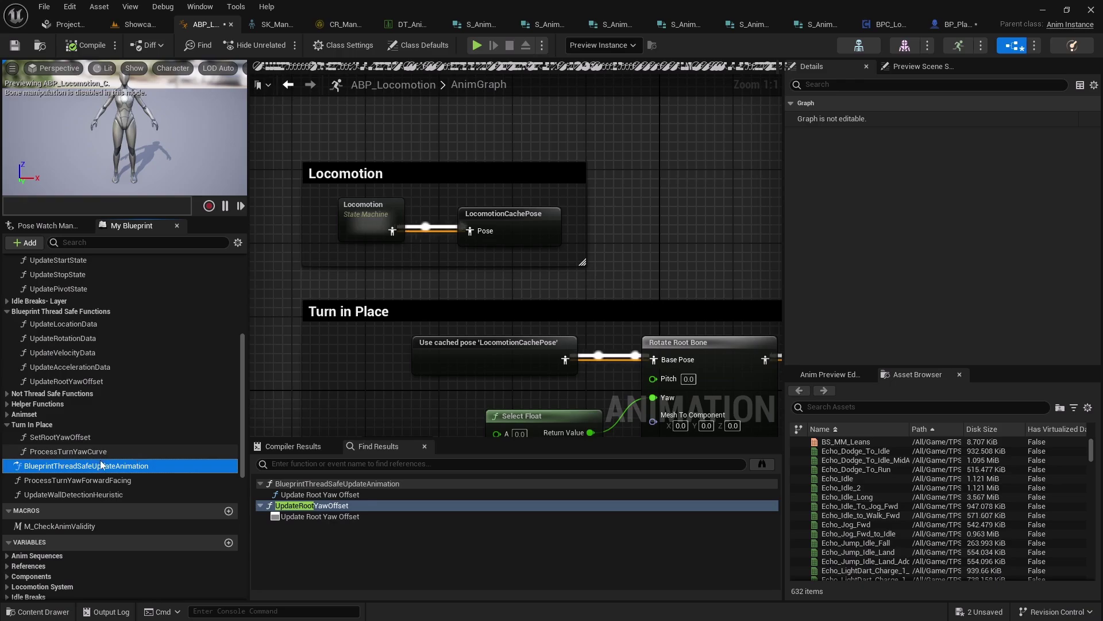
{"action": "scroll", "coordinate": [126, 481], "scroll_direction": "down", "scroll_amount": 5}
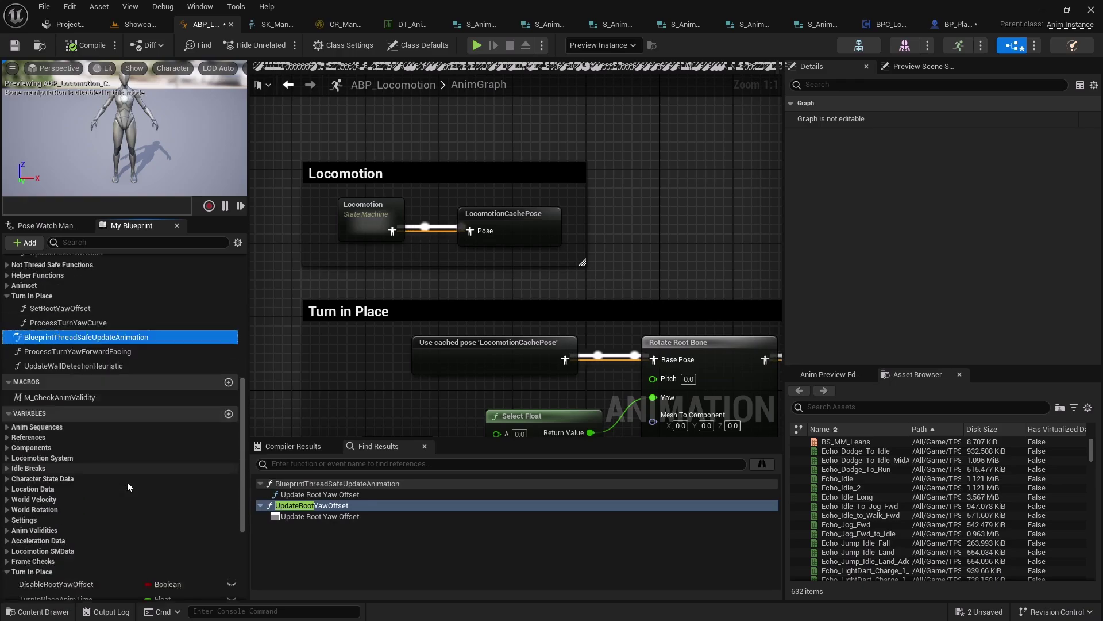
{"action": "scroll", "coordinate": [126, 482], "scroll_direction": "down", "scroll_amount": 8}
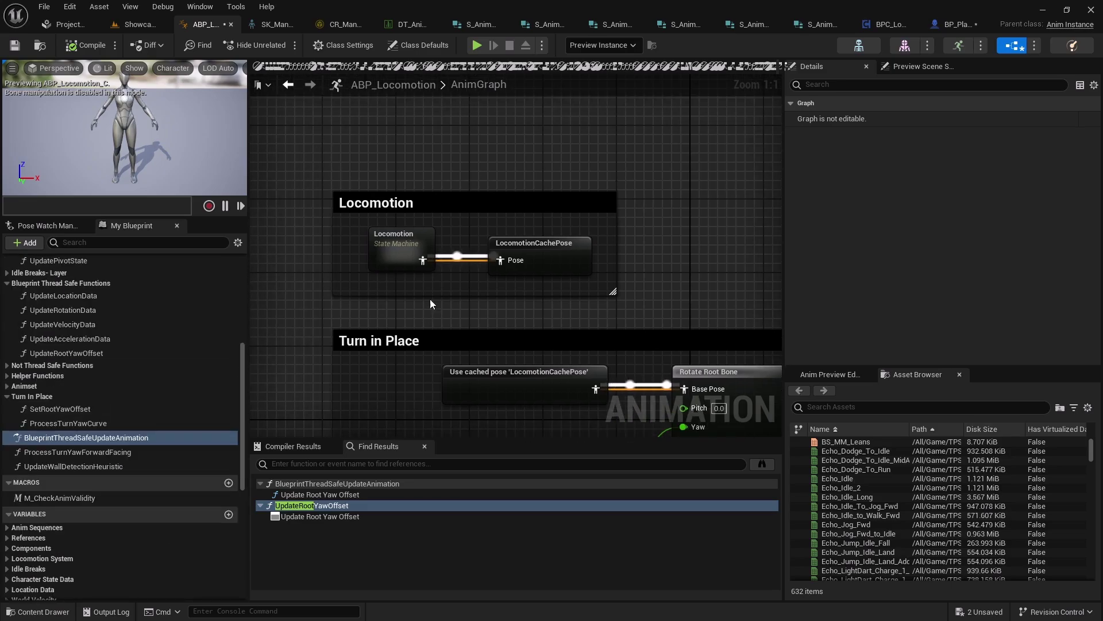
Set Max Transitions Per Frame of the Locomotion state machine to 1.
{"action": "left_click", "coordinate": [384, 256]}
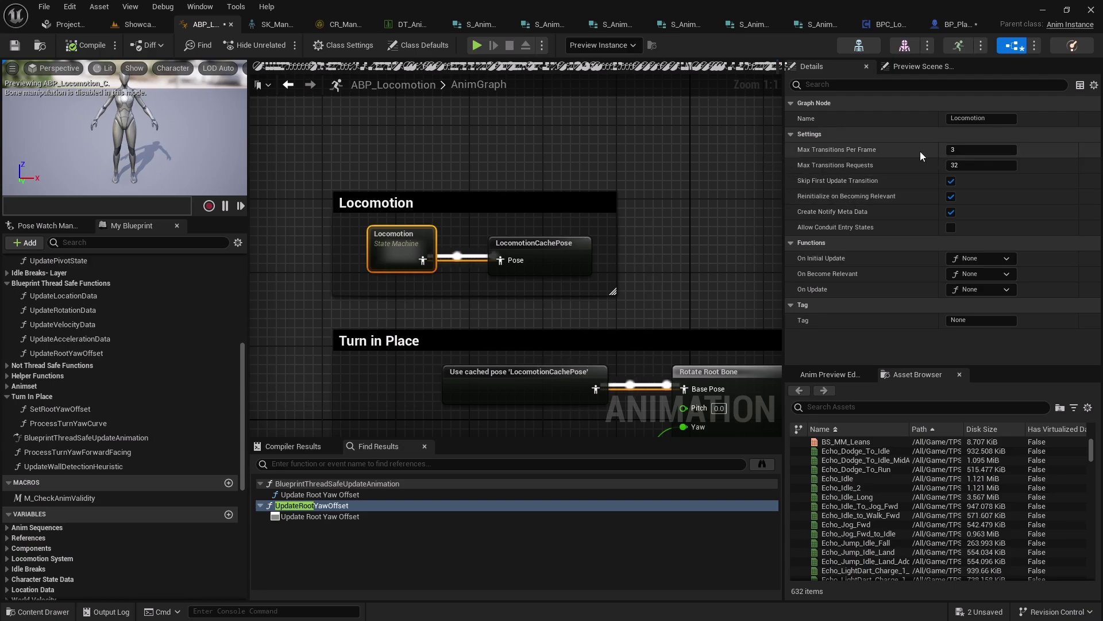
{"action": "left_click", "coordinate": [974, 150]}
{"action": "key", "text": "Return"}
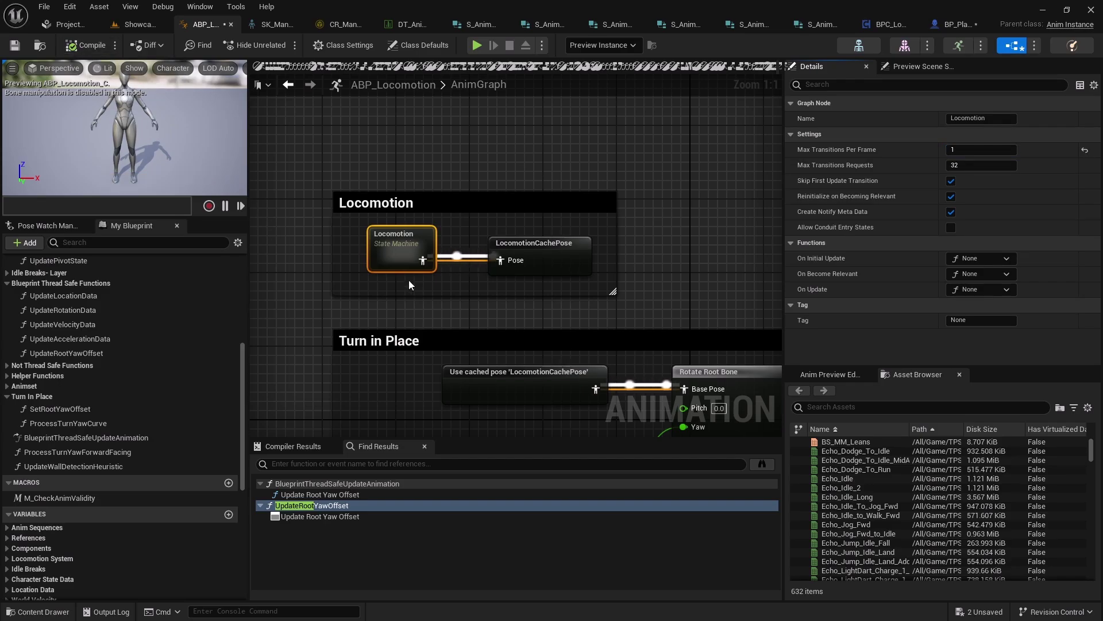
Open the Idle state inside Locomotion and set Max Transitions Per Frame of the Idle SM state machine to 1.
{"action": "double_click", "coordinate": [389, 257]}
{"action": "right_click_drag", "start_coordinate": [393, 289], "coordinate": [424, 351]}
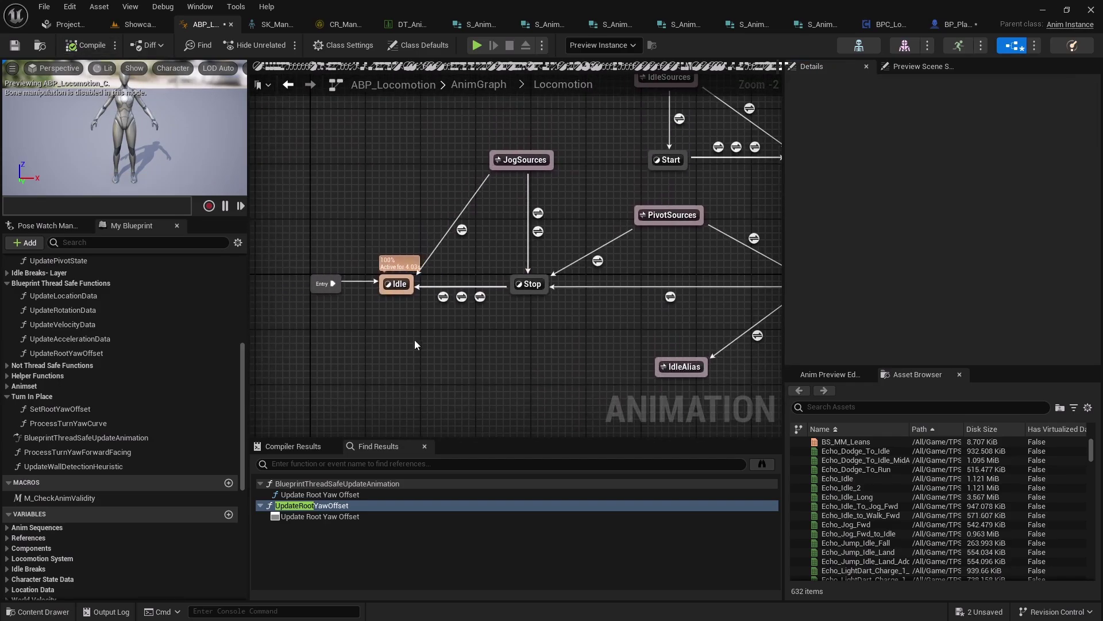
{"action": "scroll", "coordinate": [389, 295], "scroll_direction": "up", "scroll_amount": 2}
{"action": "double_click", "coordinate": [397, 284]}
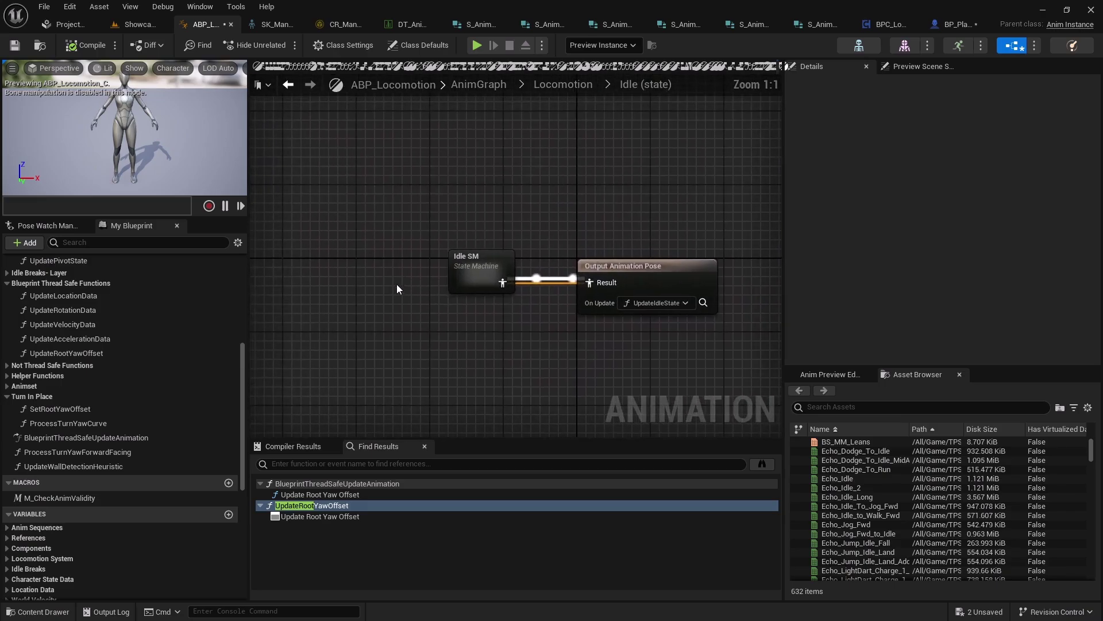
{"action": "left_click", "coordinate": [475, 277]}
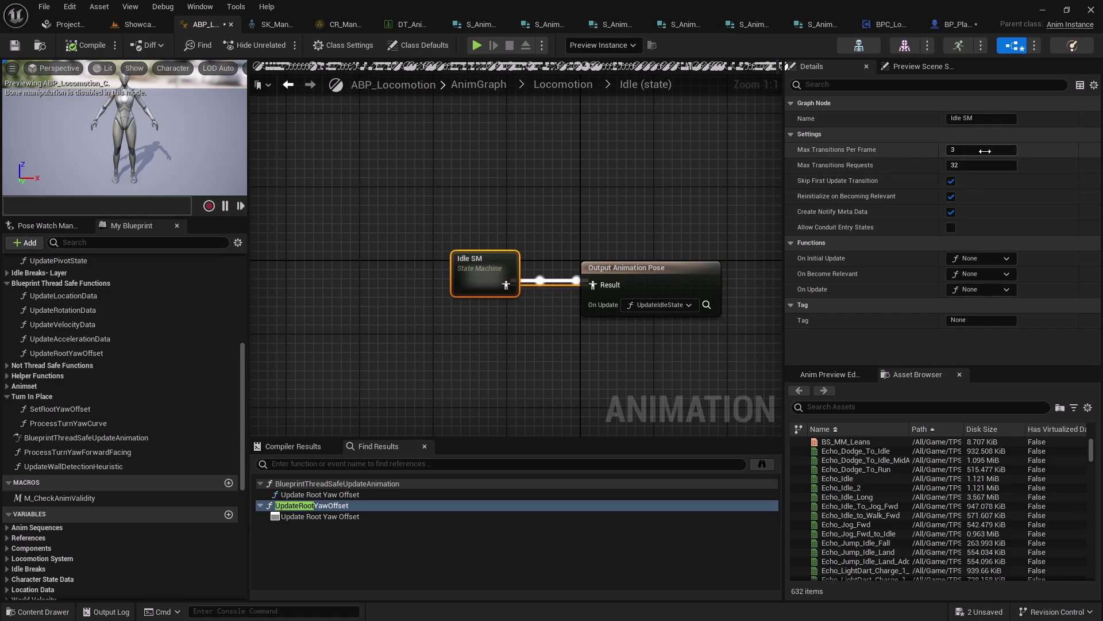
{"action": "left_click", "coordinate": [986, 150]}
{"action": "type", "text": "1"}
{"action": "key", "text": "Return"}
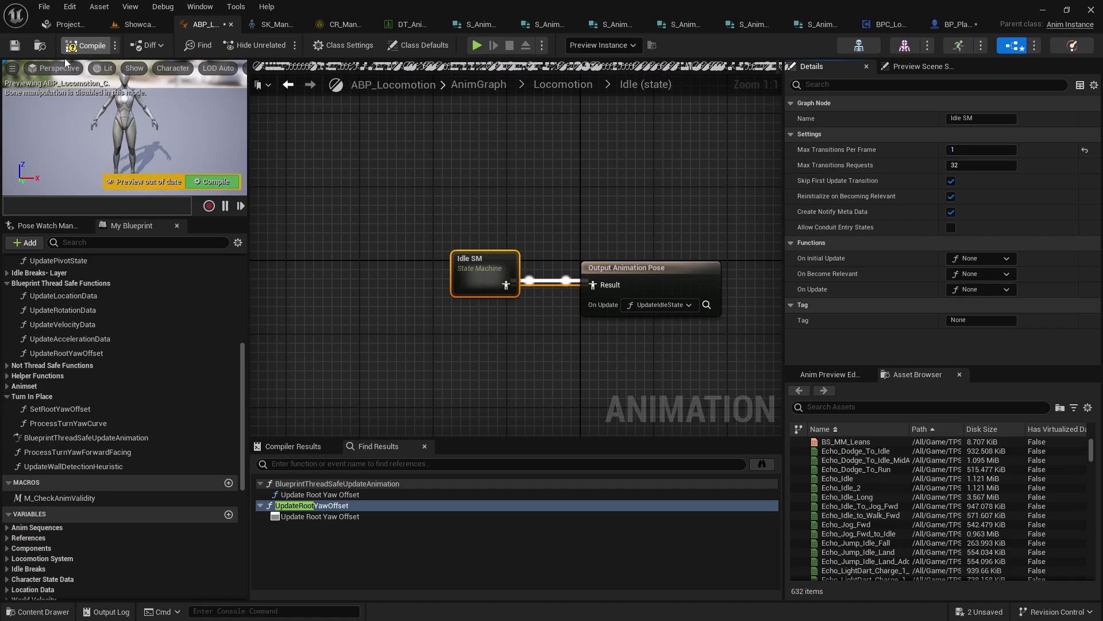
Compile and save ABP_Locomotion, and launch a play session to test the changes.
{"action": "left_click", "coordinate": [14, 45]}
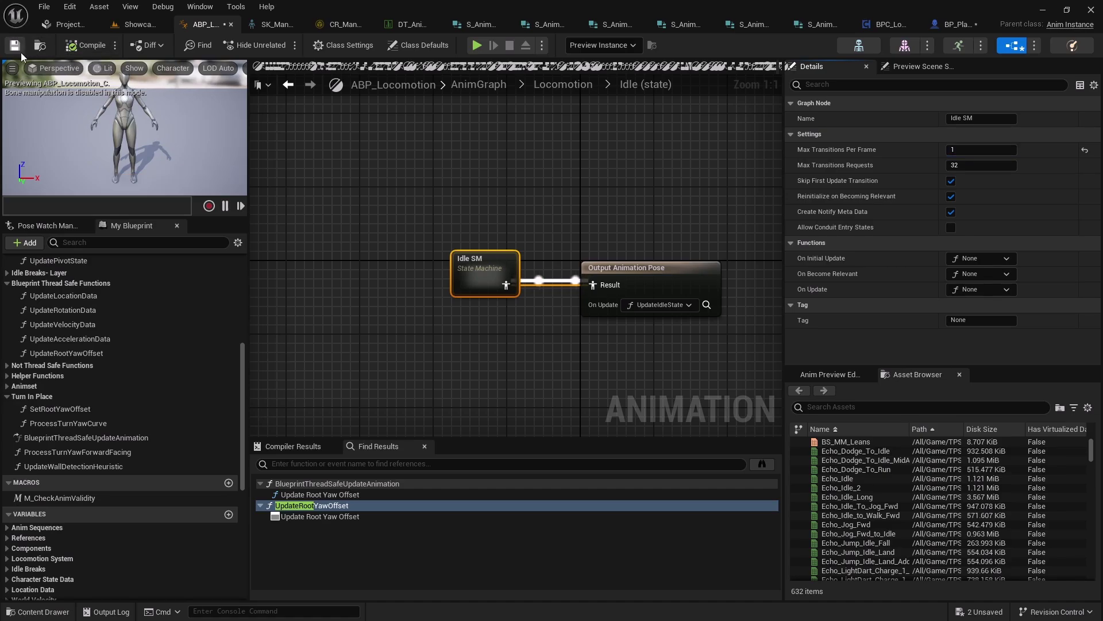
{"action": "left_click", "coordinate": [476, 45]}
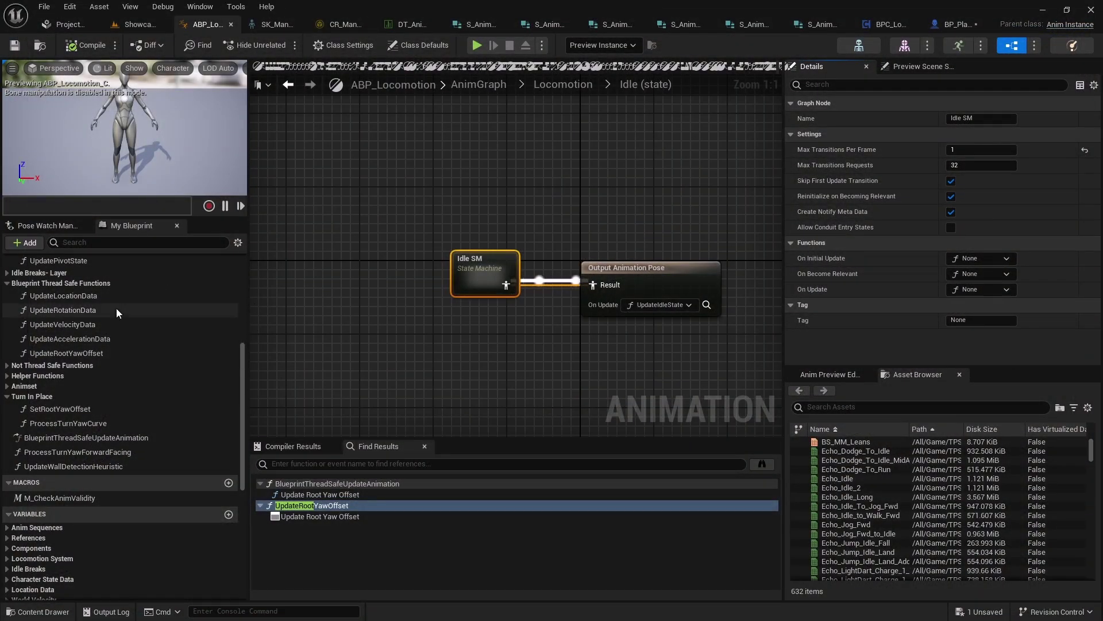
Open the Start to Cycle rule based on Root Yaw Offset and examine its conditions, widening the graph area to fit the whole rule.
{"action": "left_click", "coordinate": [565, 85]}
{"action": "right_click_drag", "start_coordinate": [429, 295], "coordinate": [317, 337]}
{"action": "scroll", "coordinate": [586, 269], "scroll_direction": "up", "scroll_amount": 1}
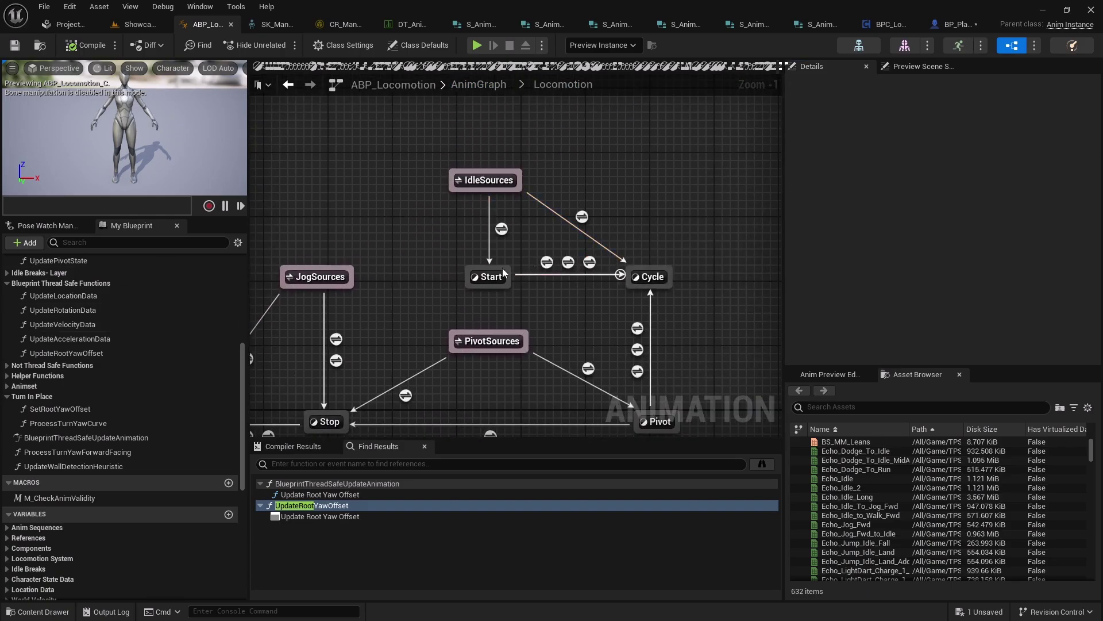
{"action": "double_click", "coordinate": [588, 265]}
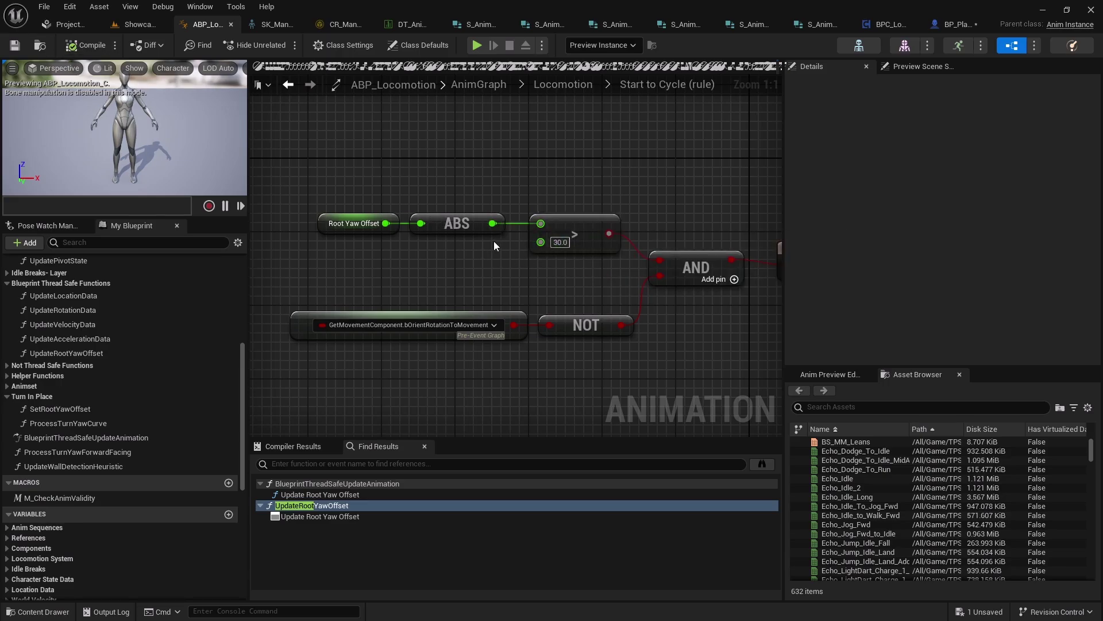
{"action": "right_click_drag", "start_coordinate": [495, 241], "coordinate": [505, 202]}
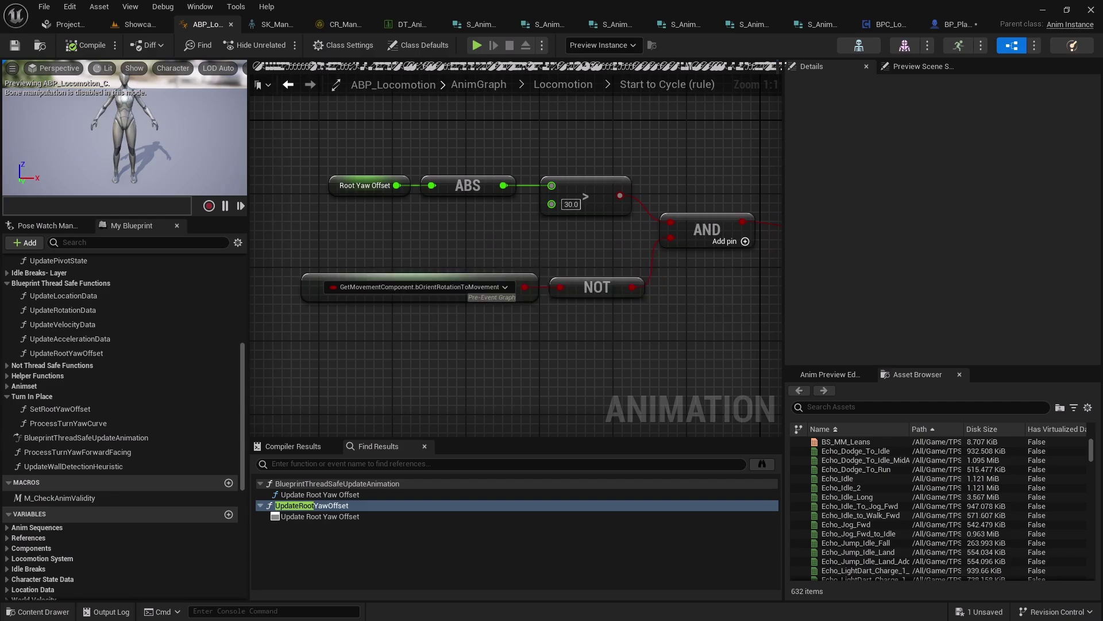
{"action": "right_click_drag", "start_coordinate": [560, 382], "coordinate": [489, 391]}
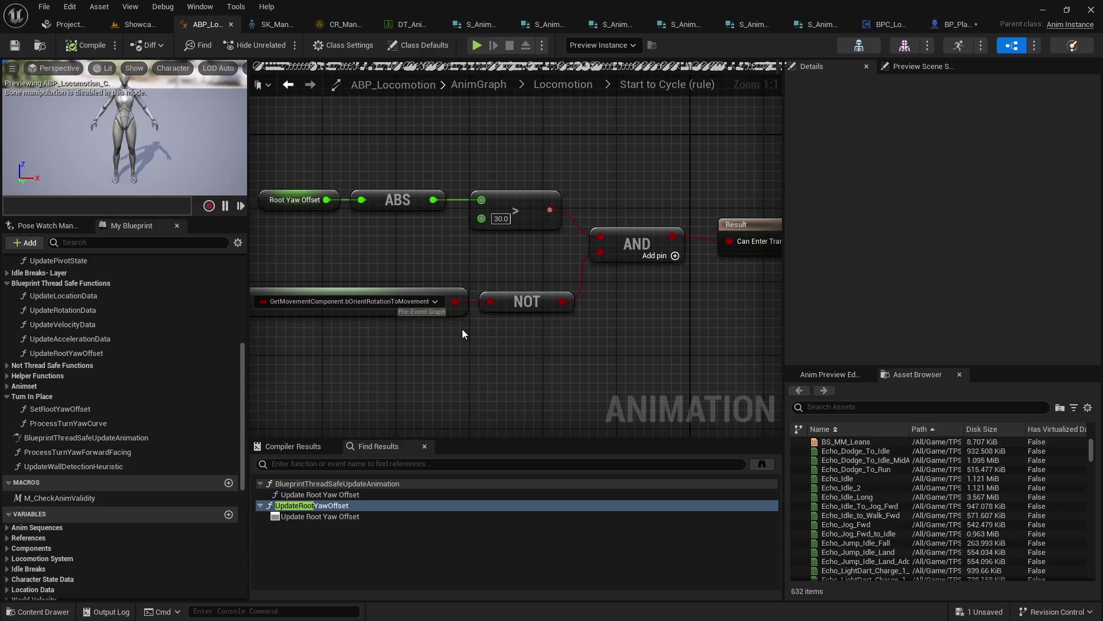
{"action": "scroll", "coordinate": [437, 333], "scroll_direction": "down", "scroll_amount": 1}
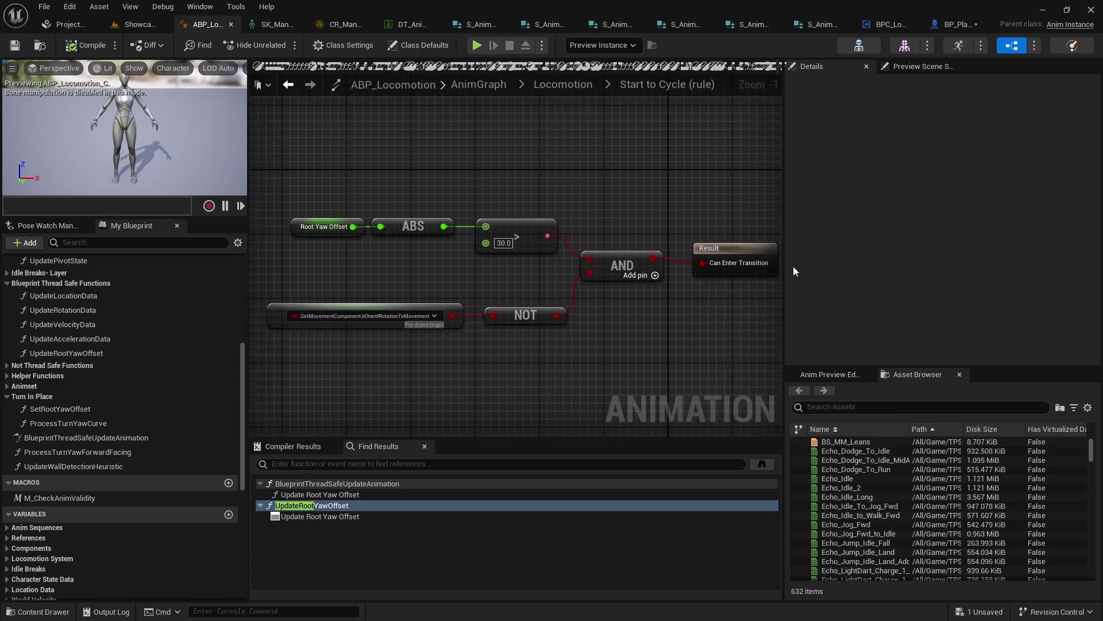
{"action": "left_click_drag", "start_coordinate": [785, 261], "coordinate": [888, 261]}
{"action": "right_click_drag", "start_coordinate": [615, 211], "coordinate": [581, 222]}
{"action": "mouse_move", "coordinate": [440, 181]}
{"action": "right_mouse_down"}
{"action": "mouse_move", "coordinate": [463, 196]}
{"action": "mouse_move", "coordinate": [457, 168]}
{"action": "right_mouse_up"}
{"action": "right_click_drag", "start_coordinate": [384, 236], "coordinate": [435, 171]}
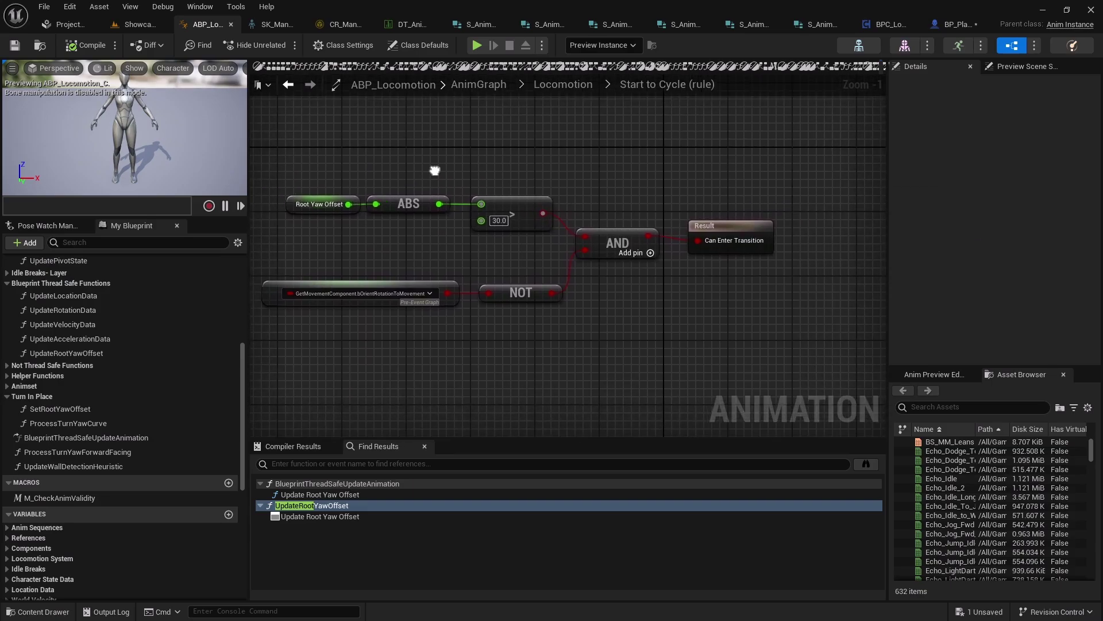
Switch to the animset data table and save all unsaved assets.
{"action": "left_click", "coordinate": [408, 25]}
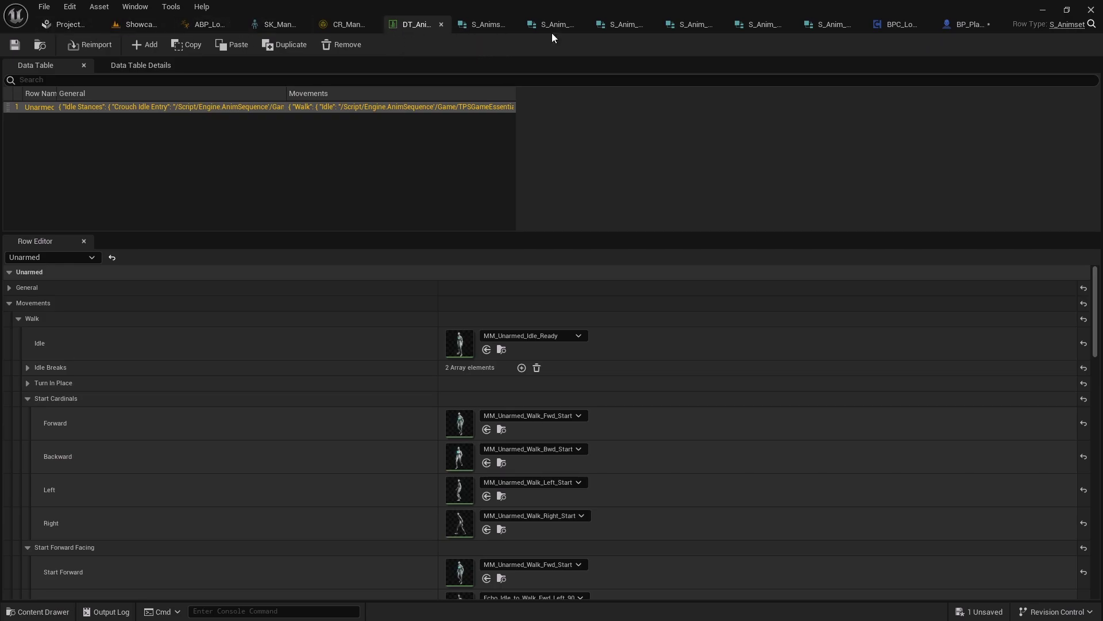
{"action": "left_click", "coordinate": [43, 7]}
{"action": "left_click", "coordinate": [63, 74]}
{"action": "scroll", "coordinate": [244, 412], "scroll_direction": "down", "scroll_amount": 1}
{"action": "scroll", "coordinate": [236, 418], "scroll_direction": "up", "scroll_amount": 1}
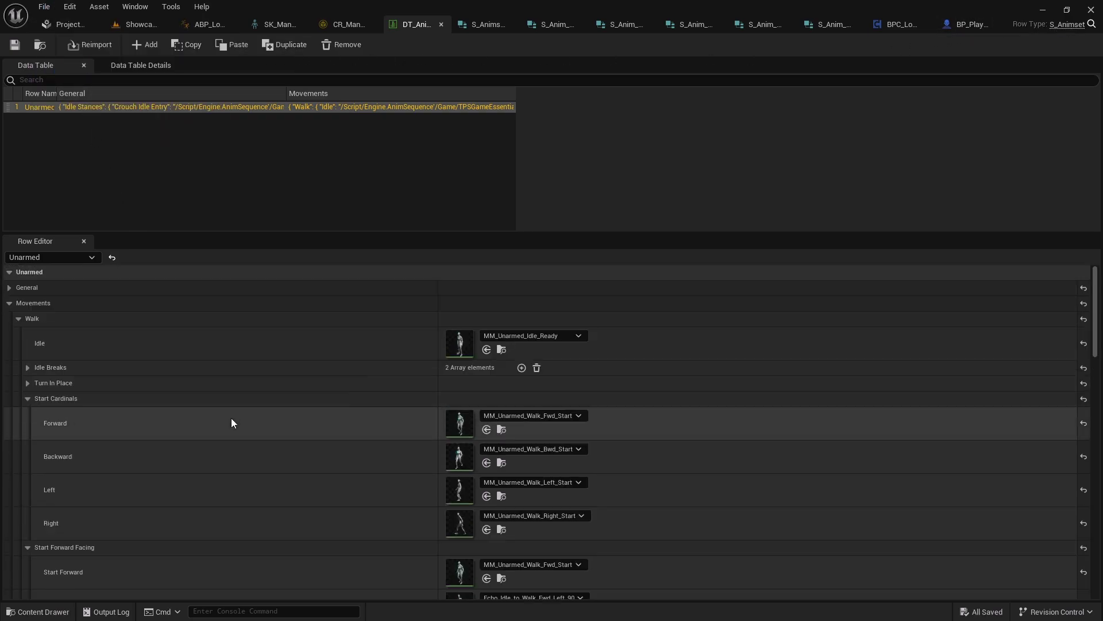
Review the Walk movement entries of the Unarmed row and expand Turn In Place to inspect its fields.
{"action": "scroll", "coordinate": [144, 389], "scroll_direction": "down", "scroll_amount": 10}
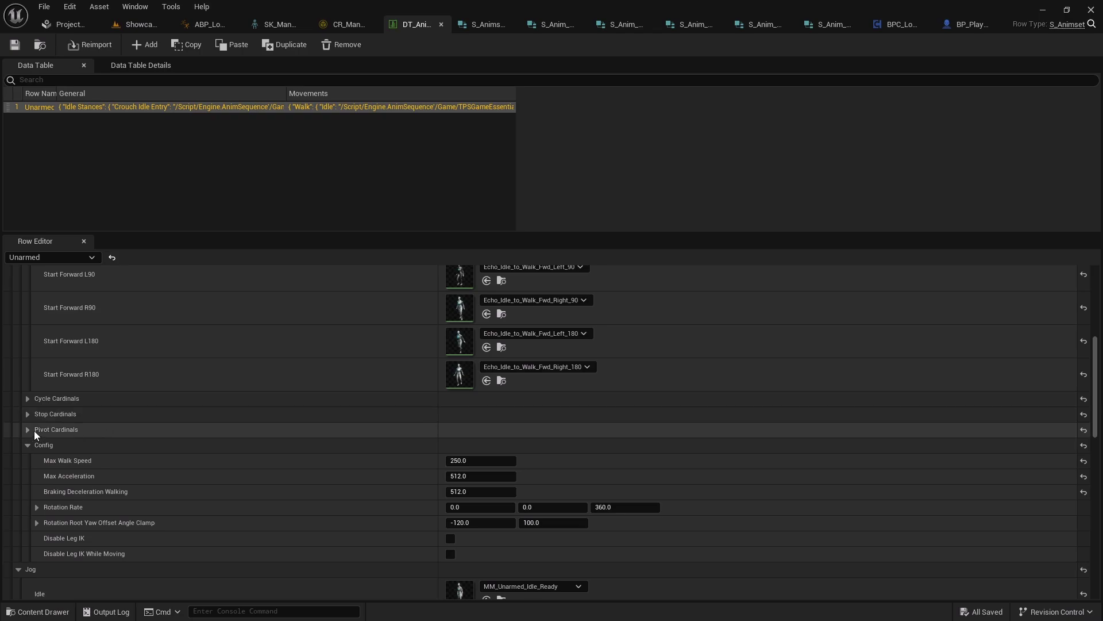
{"action": "scroll", "coordinate": [33, 430], "scroll_direction": "down", "scroll_amount": 2}
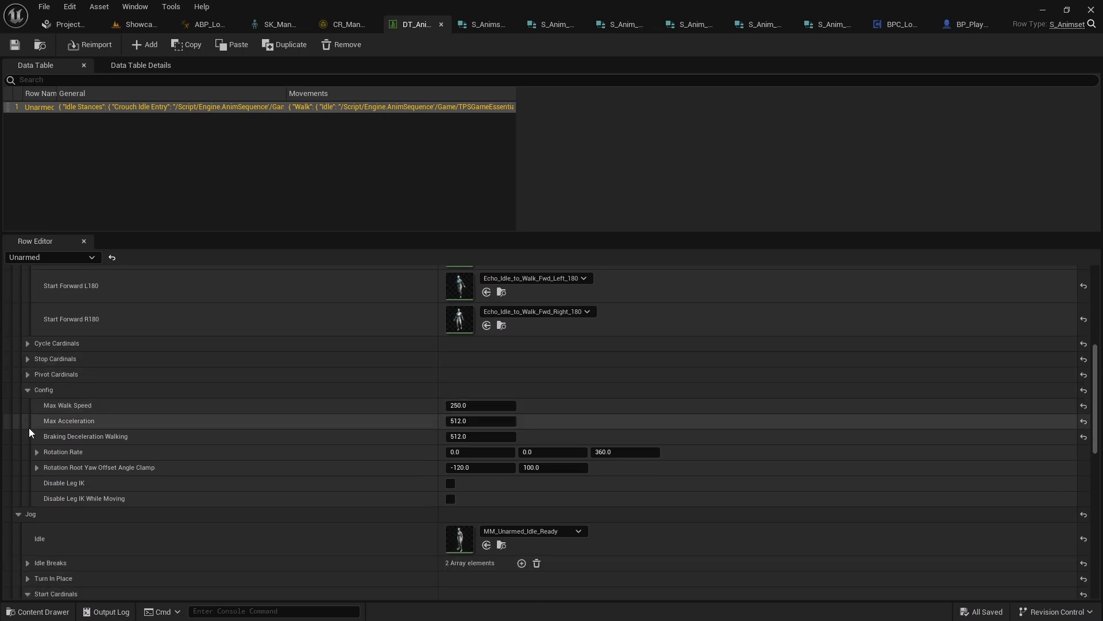
{"action": "scroll", "coordinate": [80, 432], "scroll_direction": "up", "scroll_amount": 12}
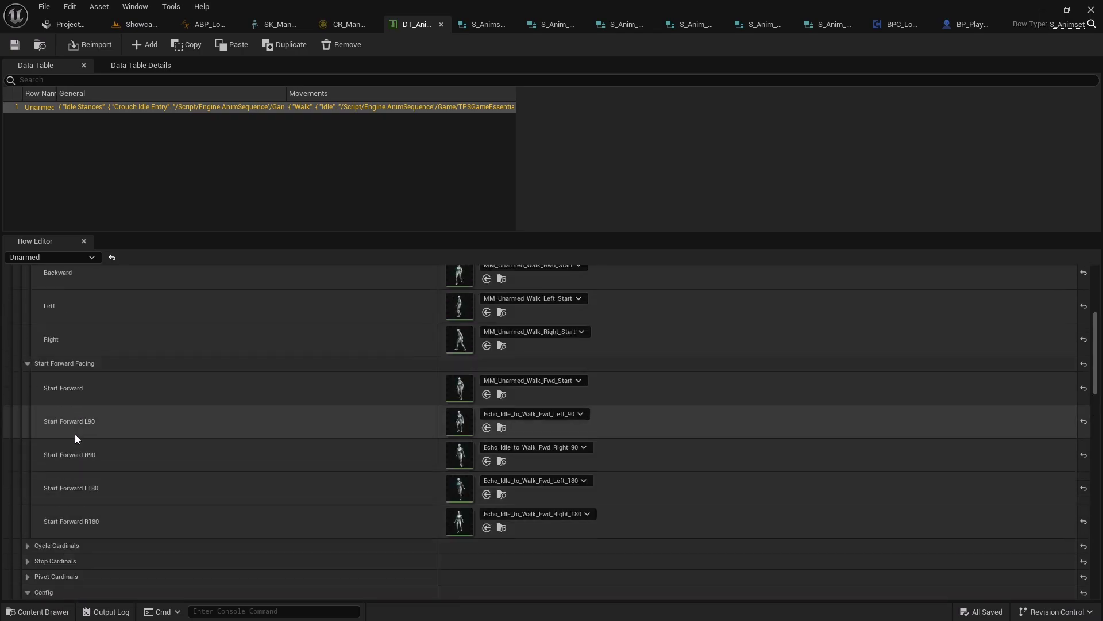
{"action": "left_click", "coordinate": [27, 347]}
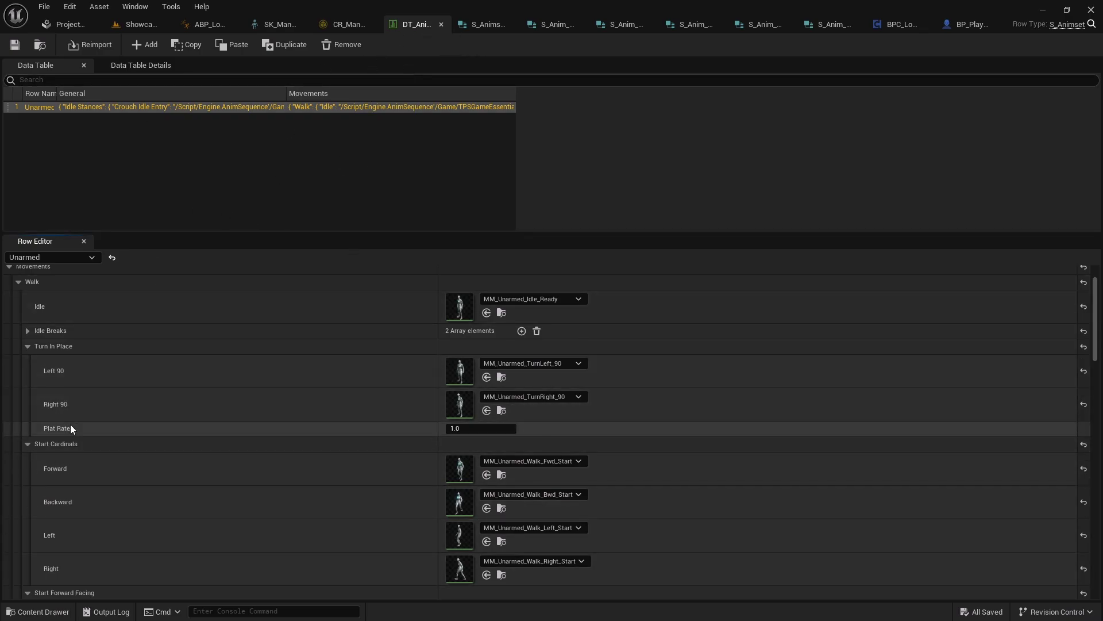
Locate DT_Animset in the project content and export it as JSON, replacing the existing DT_Animset.json on the Desktop.
{"action": "left_click", "coordinate": [39, 46]}
{"action": "right_click", "coordinate": [172, 503]}
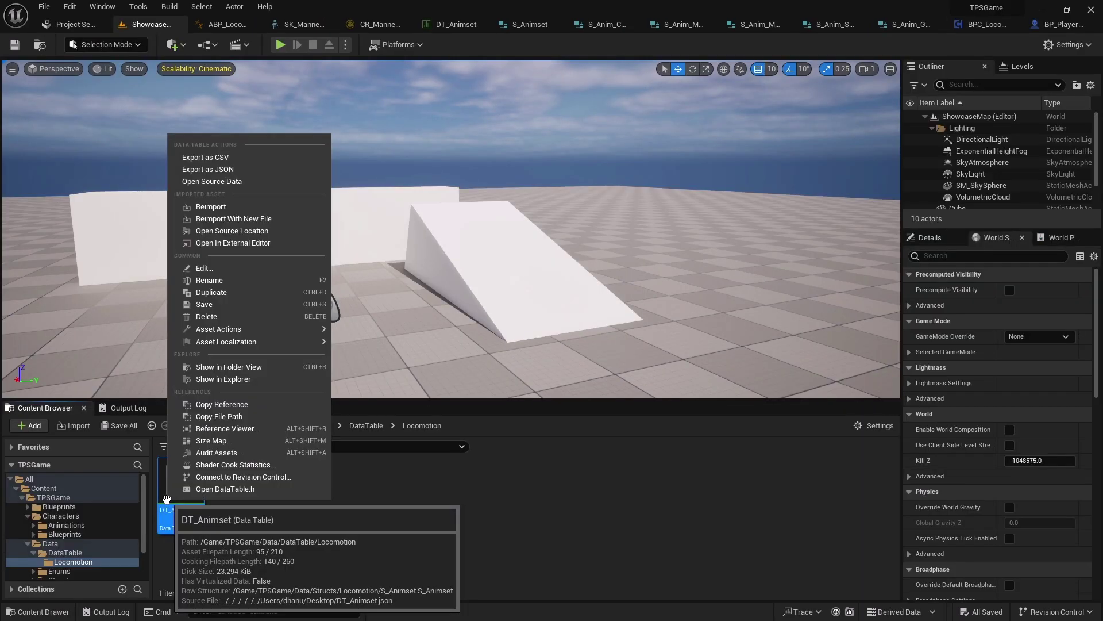
{"action": "left_click", "coordinate": [229, 169]}
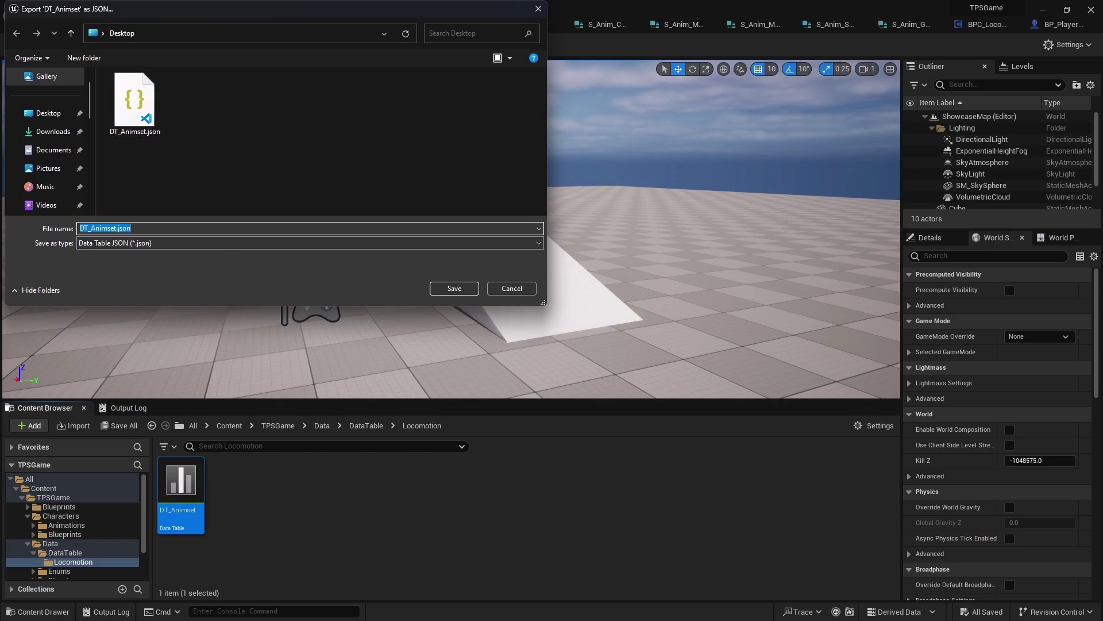
{"action": "double_click", "coordinate": [134, 100]}
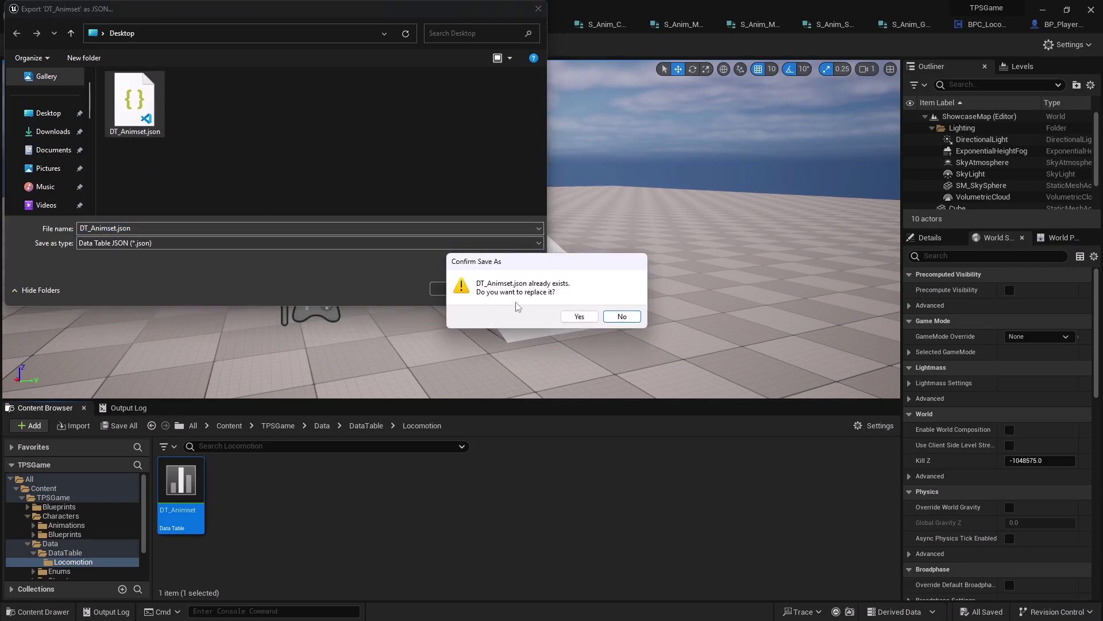
{"action": "left_click", "coordinate": [579, 317]}
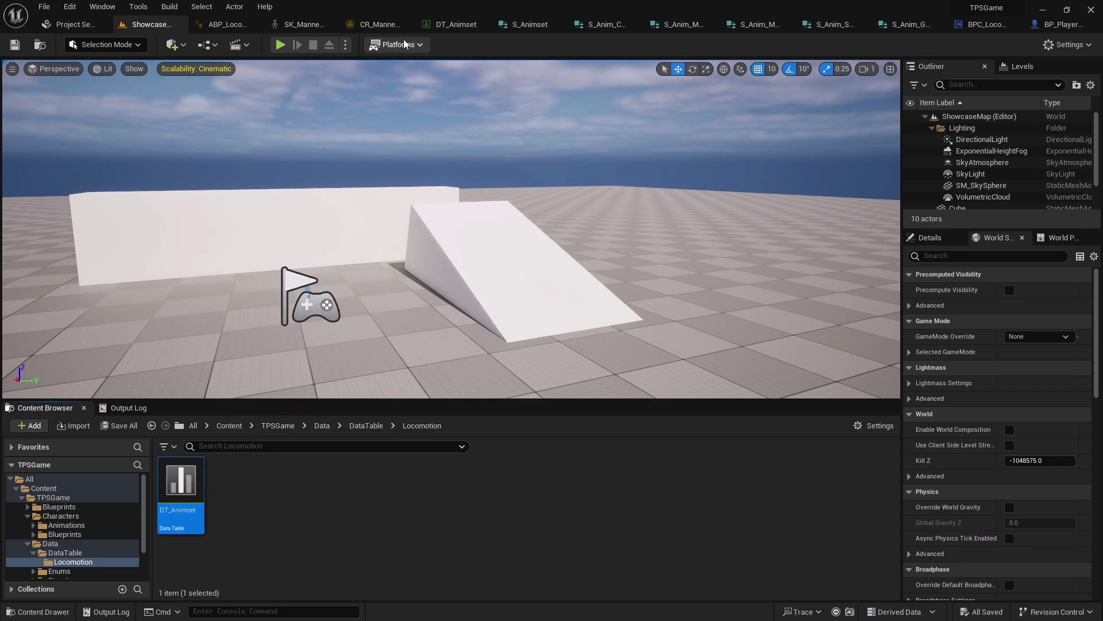
Open the S_Anim_TurnInPlace structure from the Movement structs folder and rename its Plat Rate variable to Play Rate.
{"action": "left_click", "coordinate": [433, 23]}
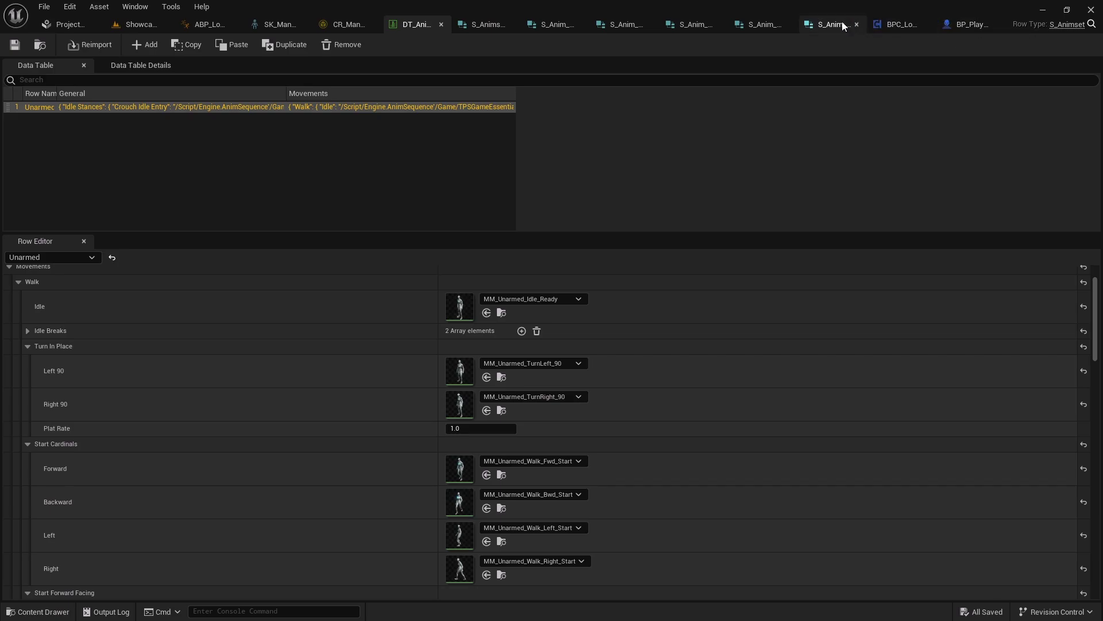
{"action": "left_click", "coordinate": [1091, 24]}
{"action": "double_click", "coordinate": [242, 497]}
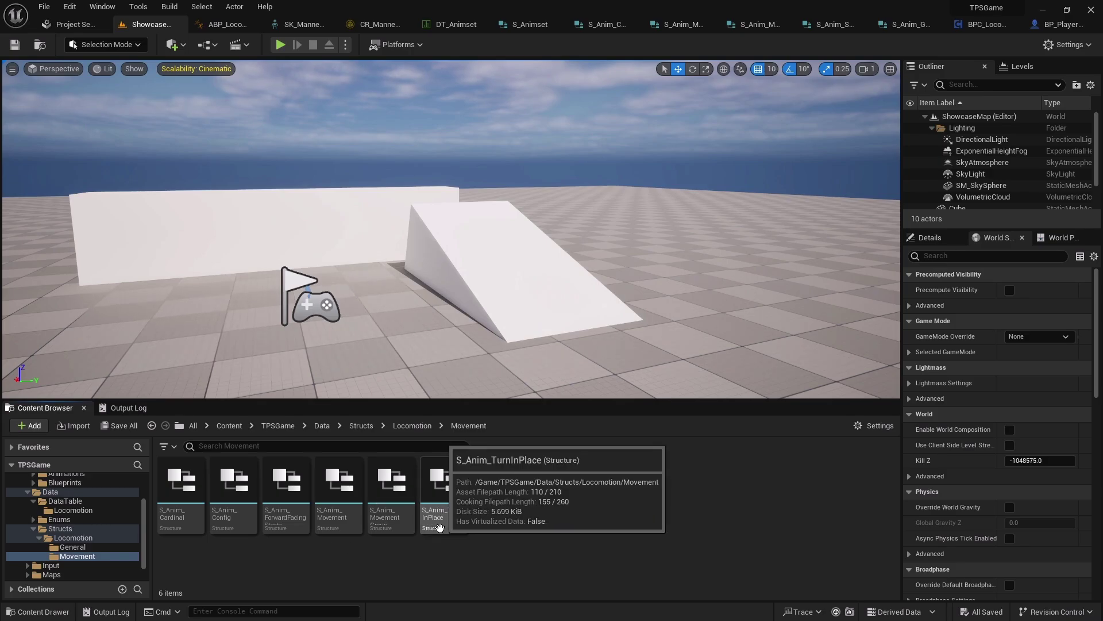
{"action": "double_click", "coordinate": [451, 522]}
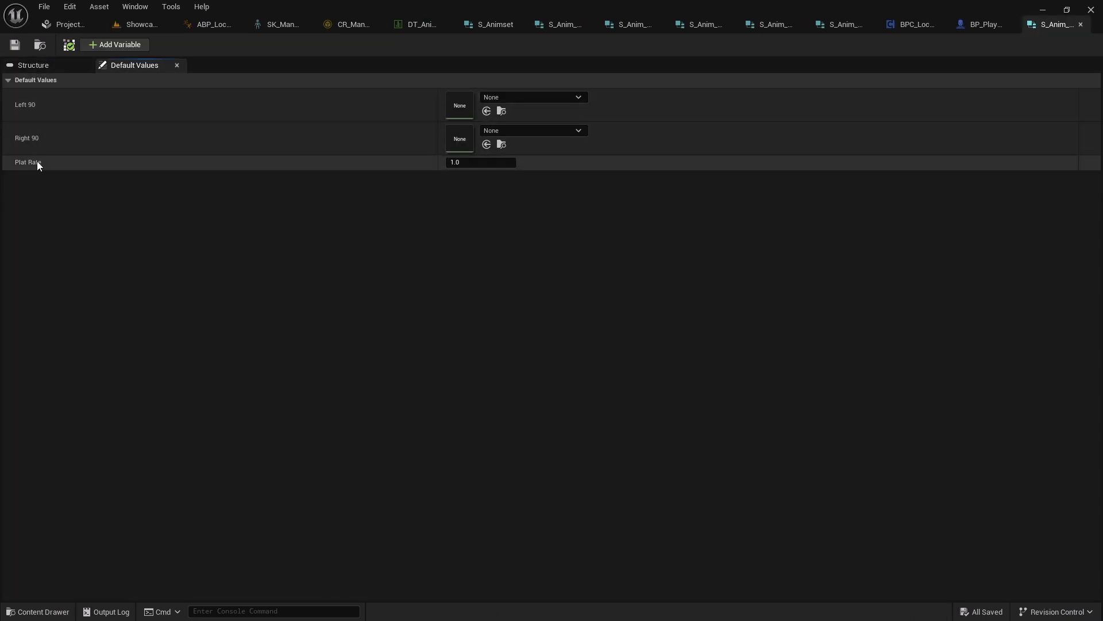
{"action": "left_click", "coordinate": [44, 68]}
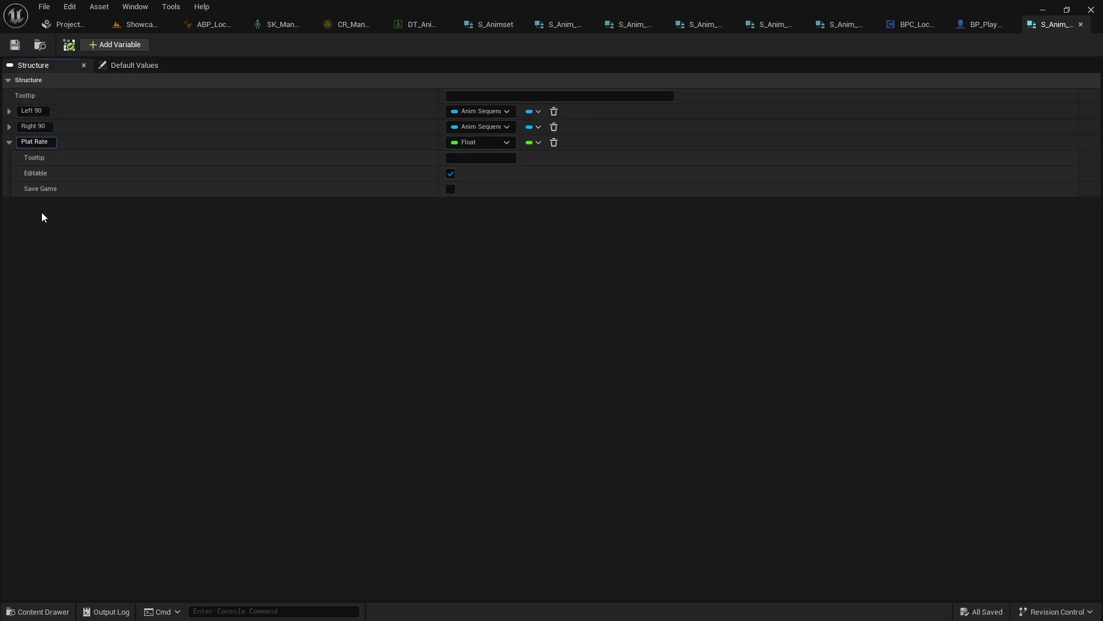
{"action": "key", "text": "BackSpace"}
{"action": "type", "text": "y"}
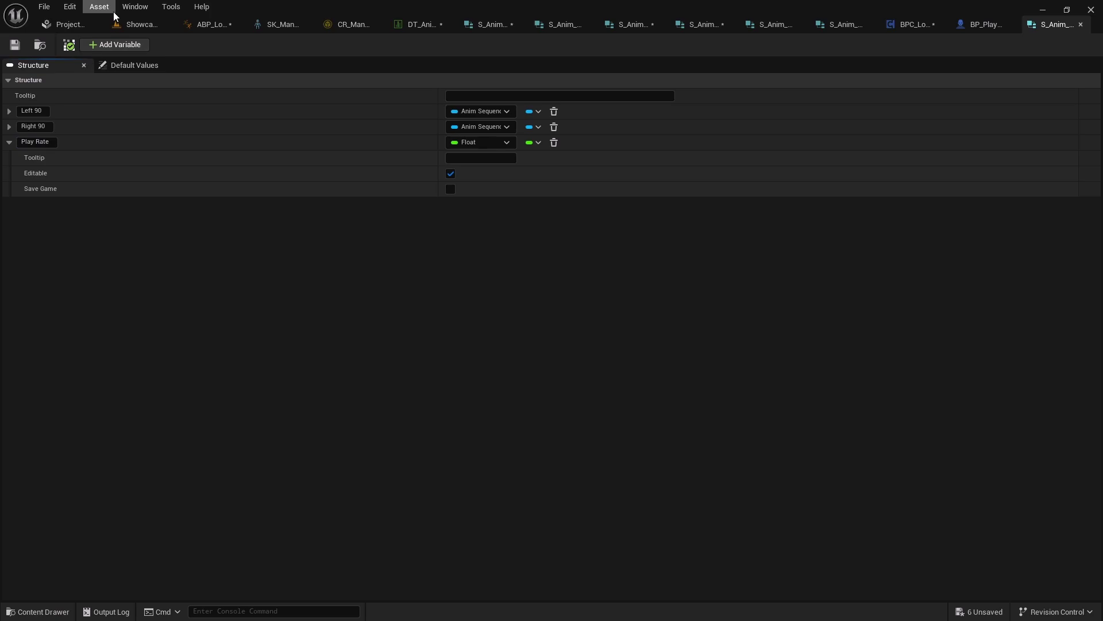
Save the S_Anim_Movement structure and the movement group structure that holds Walk, Jog and Crouch.
{"action": "left_click", "coordinate": [129, 24]}
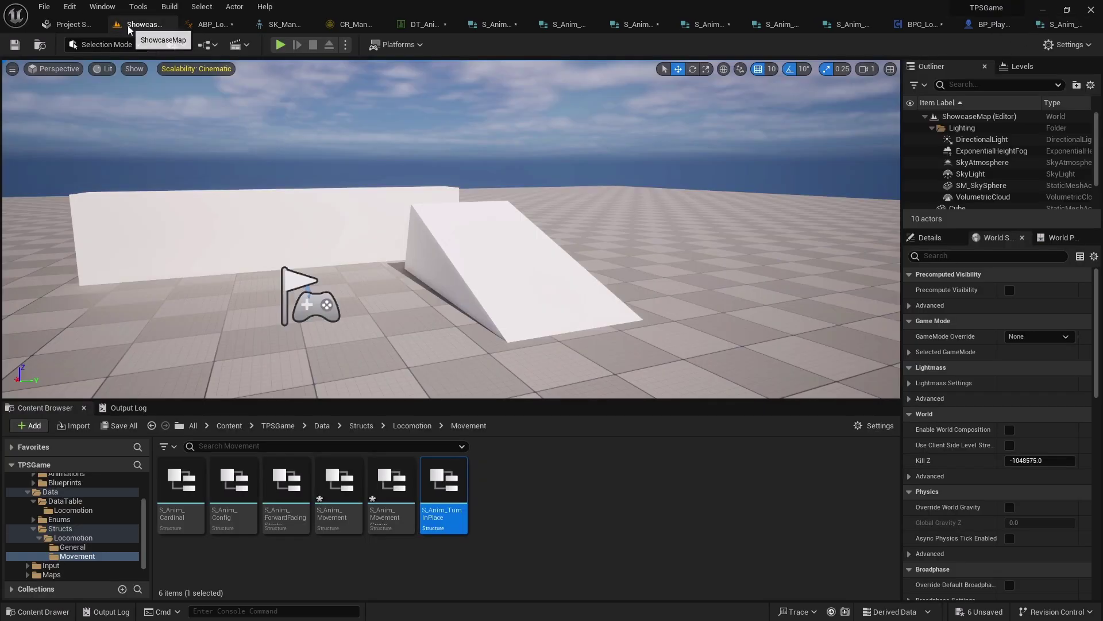
{"action": "double_click", "coordinate": [339, 506]}
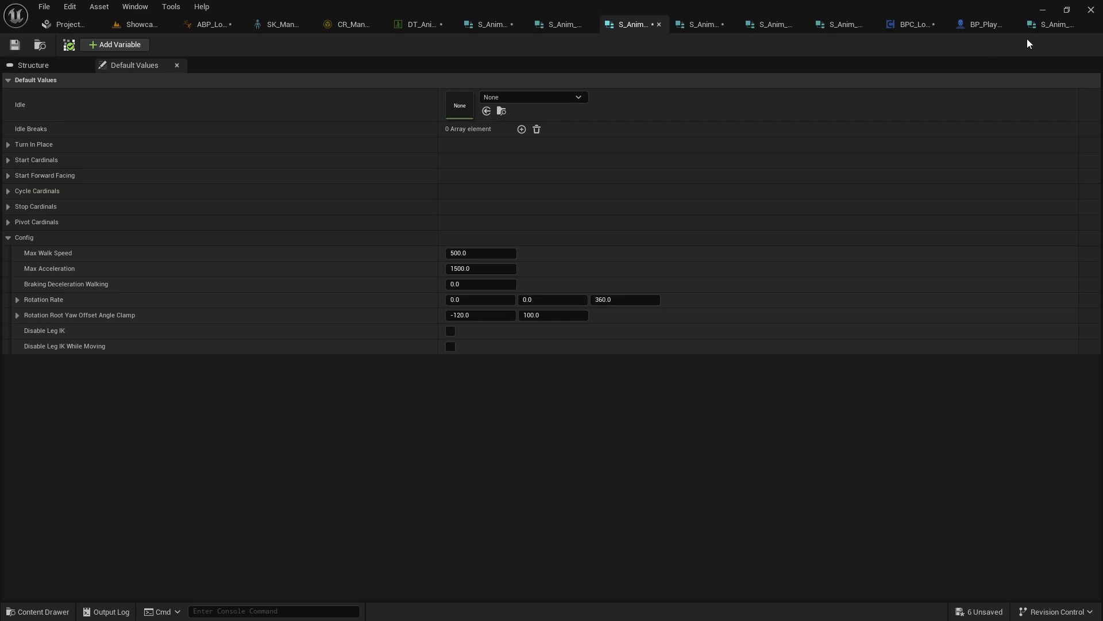
{"action": "left_click", "coordinate": [15, 44]}
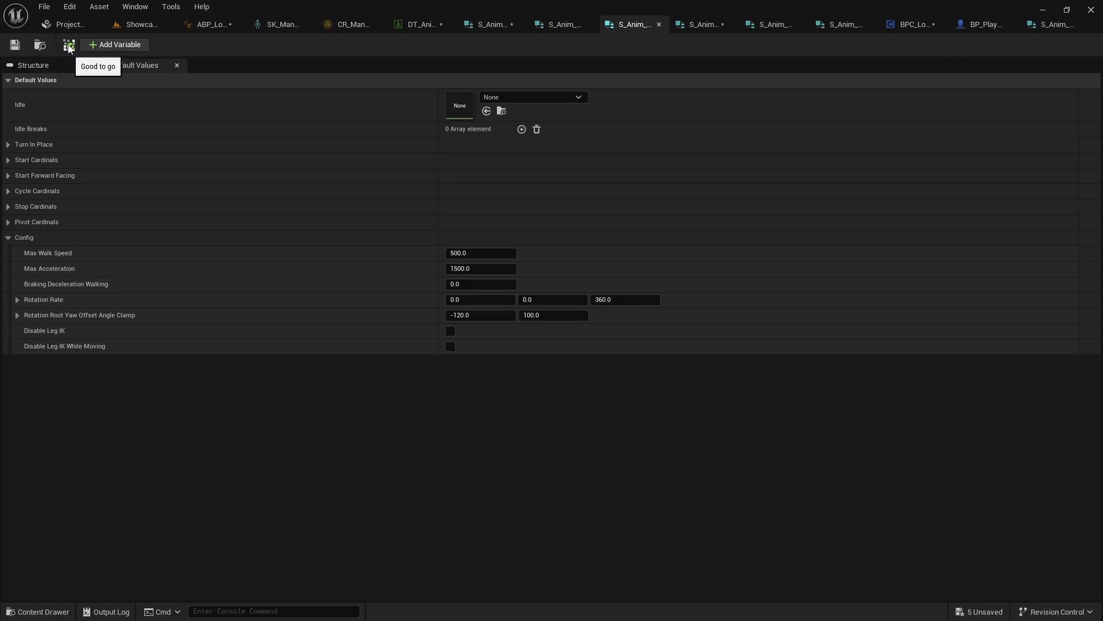
{"action": "left_click", "coordinate": [119, 33]}
{"action": "double_click", "coordinate": [383, 502]}
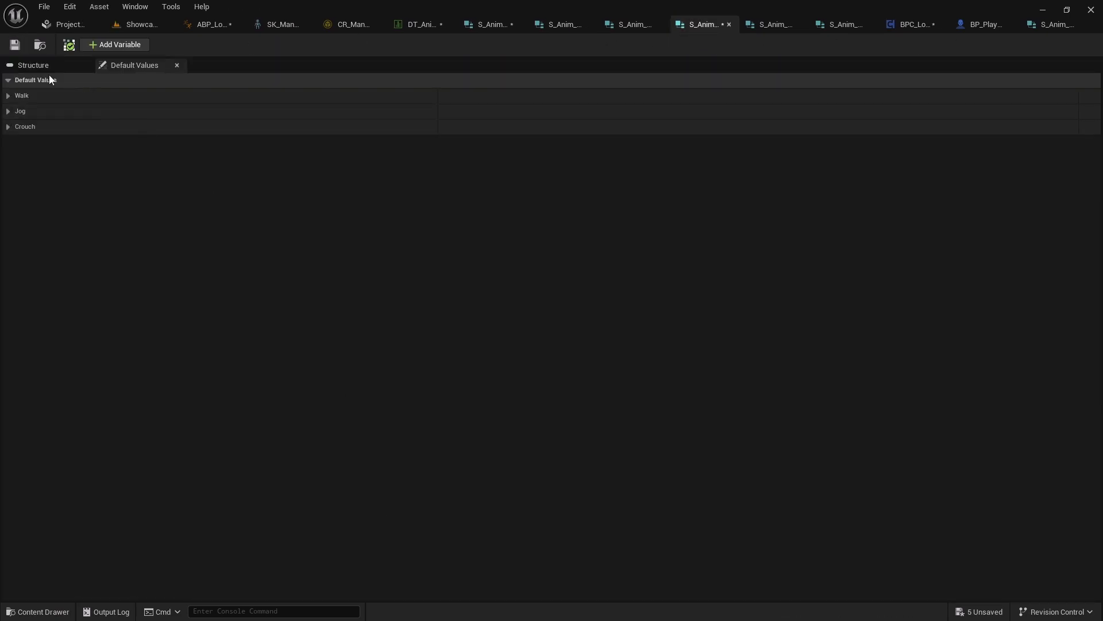
{"action": "left_click", "coordinate": [15, 44]}
Open S_Animset from the Structs/Locomotion folder and save it, along with the DT_Animset data table.
{"action": "left_click", "coordinate": [138, 24]}
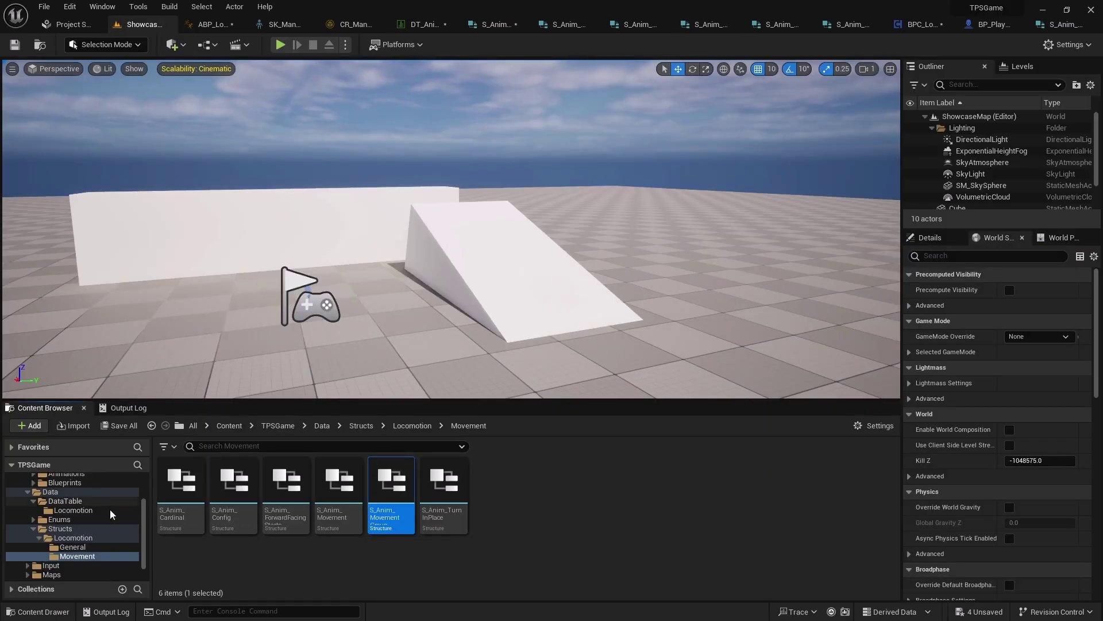
{"action": "left_click", "coordinate": [72, 546]}
{"action": "left_click", "coordinate": [72, 538]}
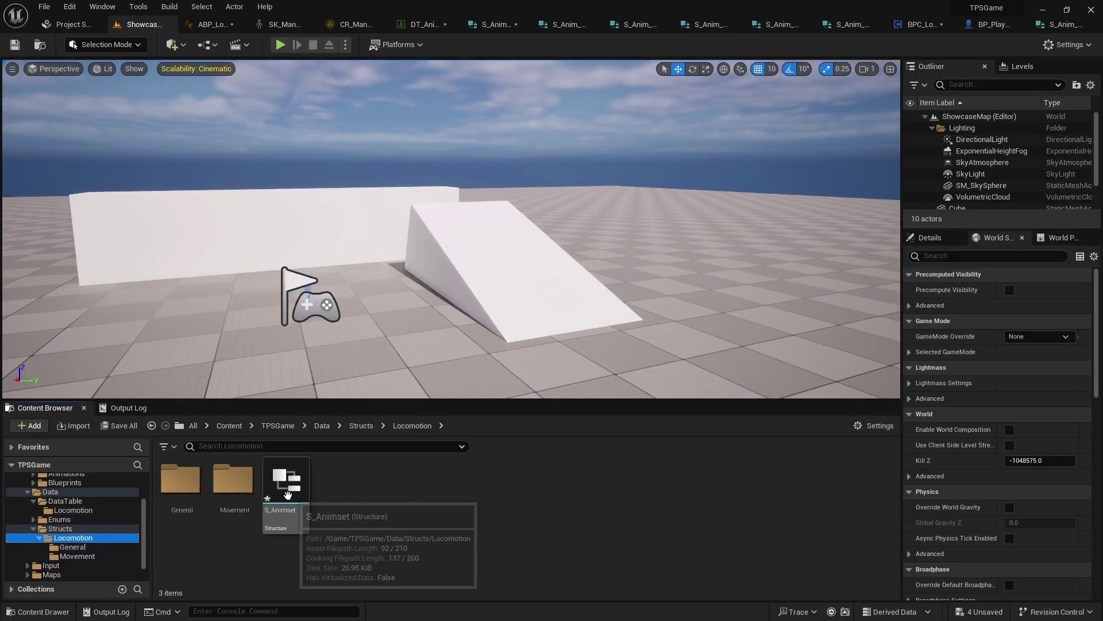
{"action": "double_click", "coordinate": [287, 482]}
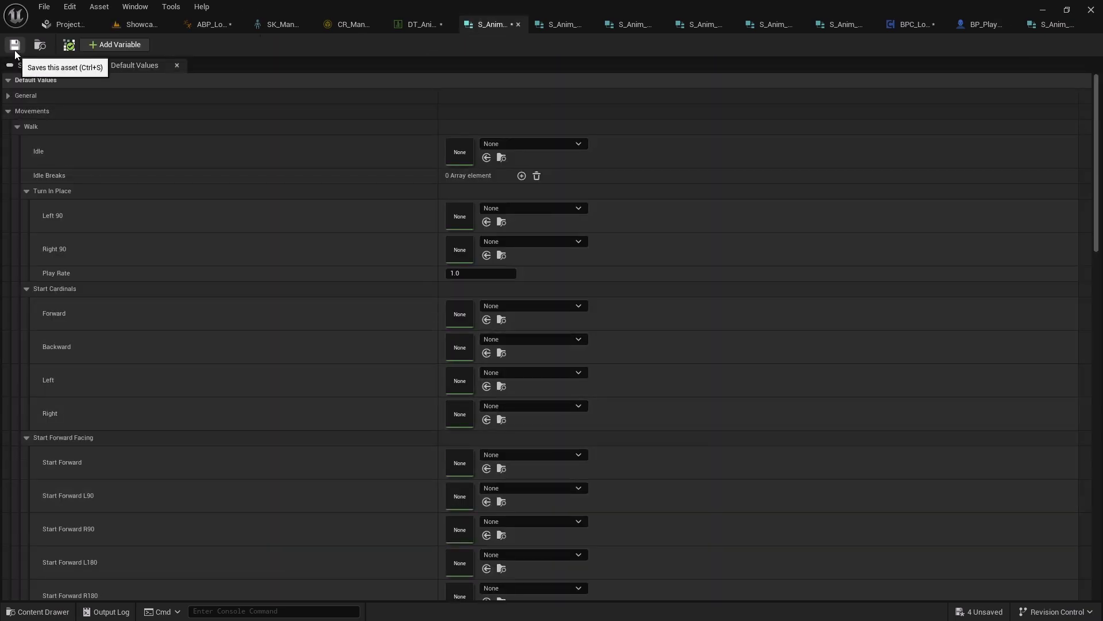
{"action": "left_click", "coordinate": [15, 50]}
{"action": "left_click", "coordinate": [419, 23]}
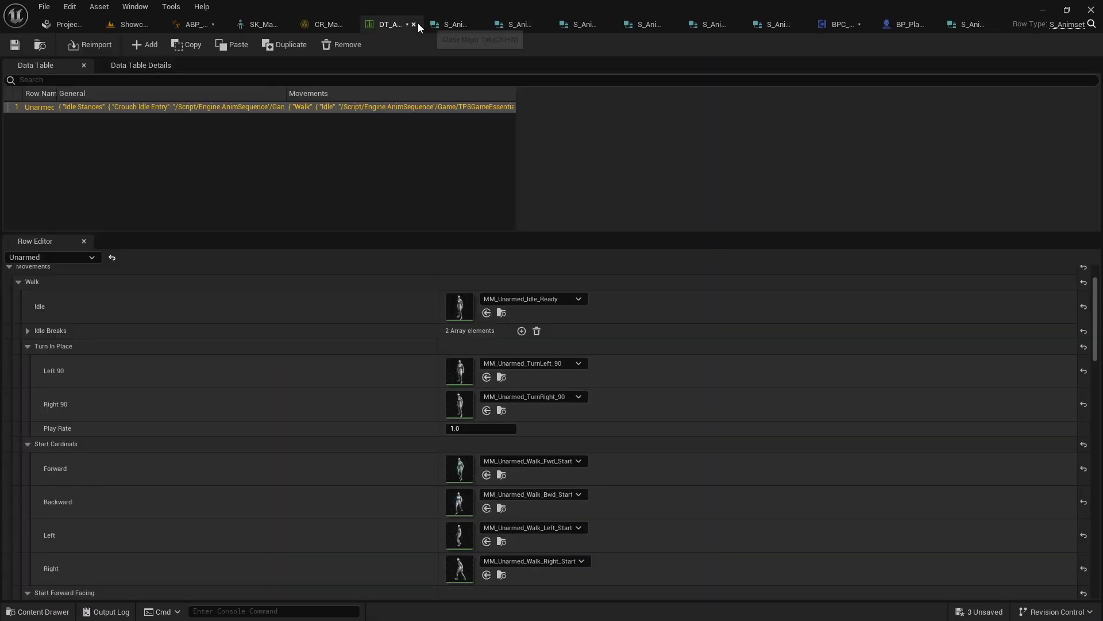
{"action": "left_click", "coordinate": [15, 45]}
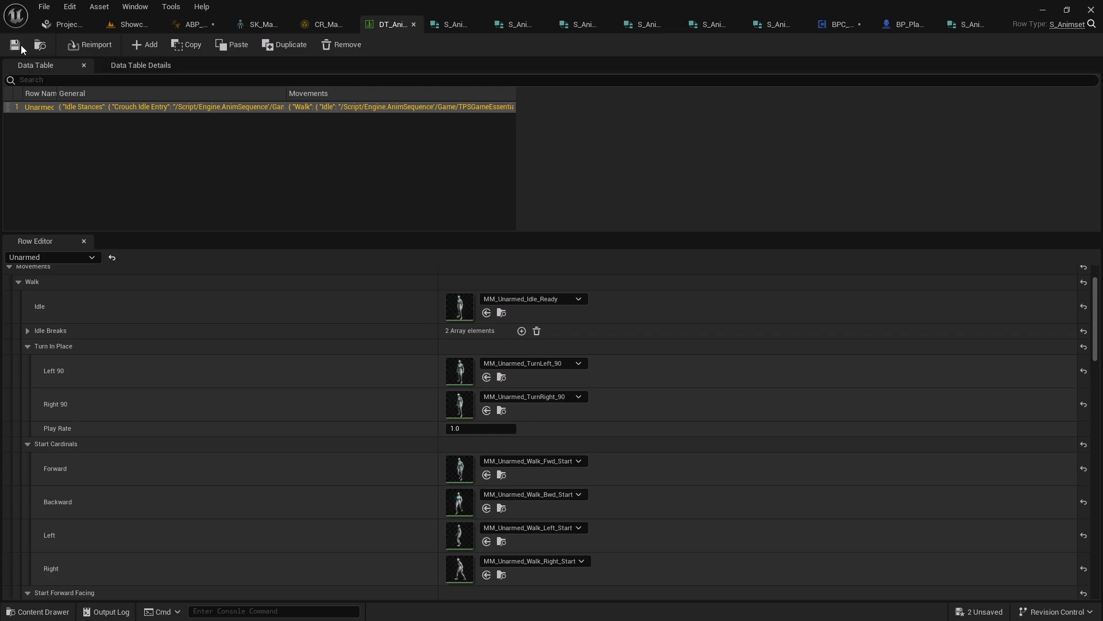
Compile and save the BPC_LocomotionSystem component blueprint.
{"action": "left_click", "coordinate": [841, 24]}
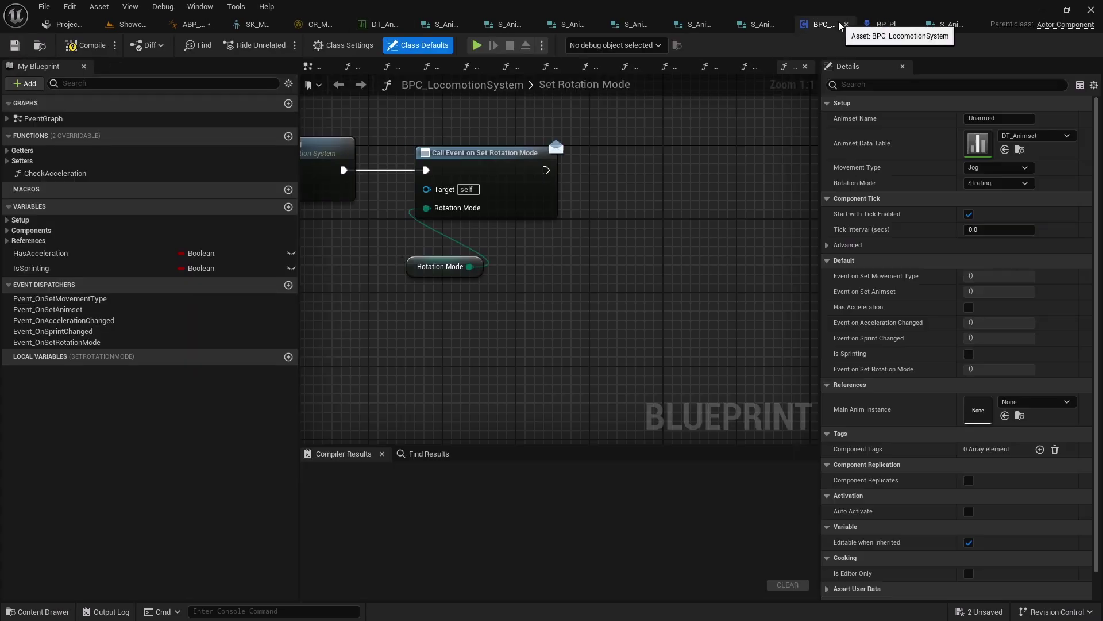
{"action": "left_click", "coordinate": [79, 46]}
{"action": "left_click", "coordinate": [14, 45]}
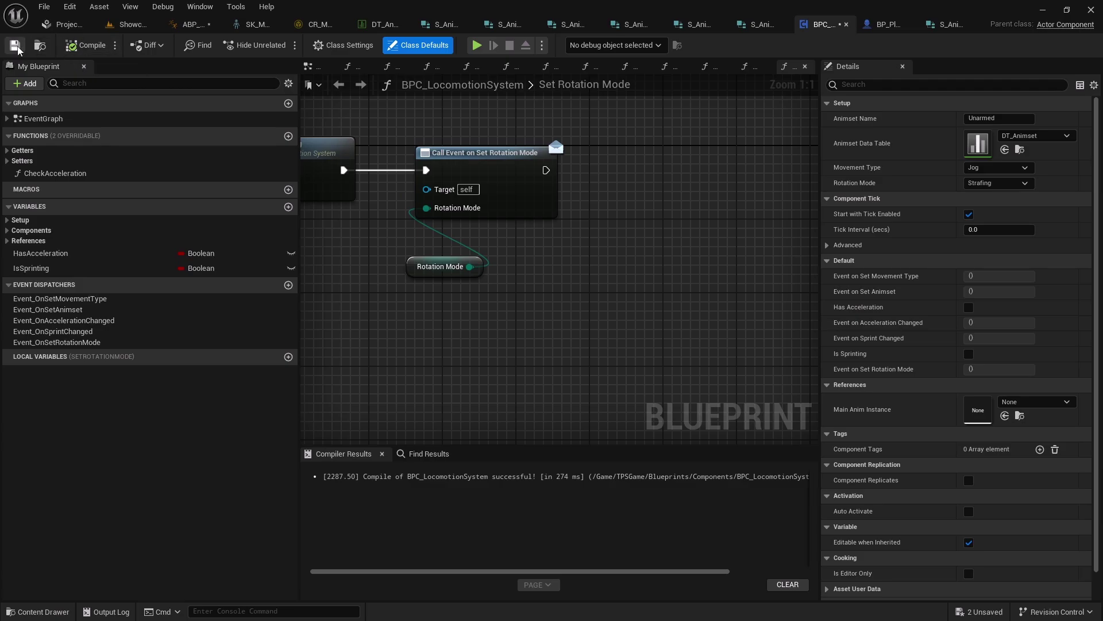
Check the Turn In Place entries and their Play Rate for both Walk and Jog in DT_Animset.
{"action": "left_click", "coordinate": [380, 24]}
{"action": "scroll", "coordinate": [226, 391], "scroll_direction": "down", "scroll_amount": 3}
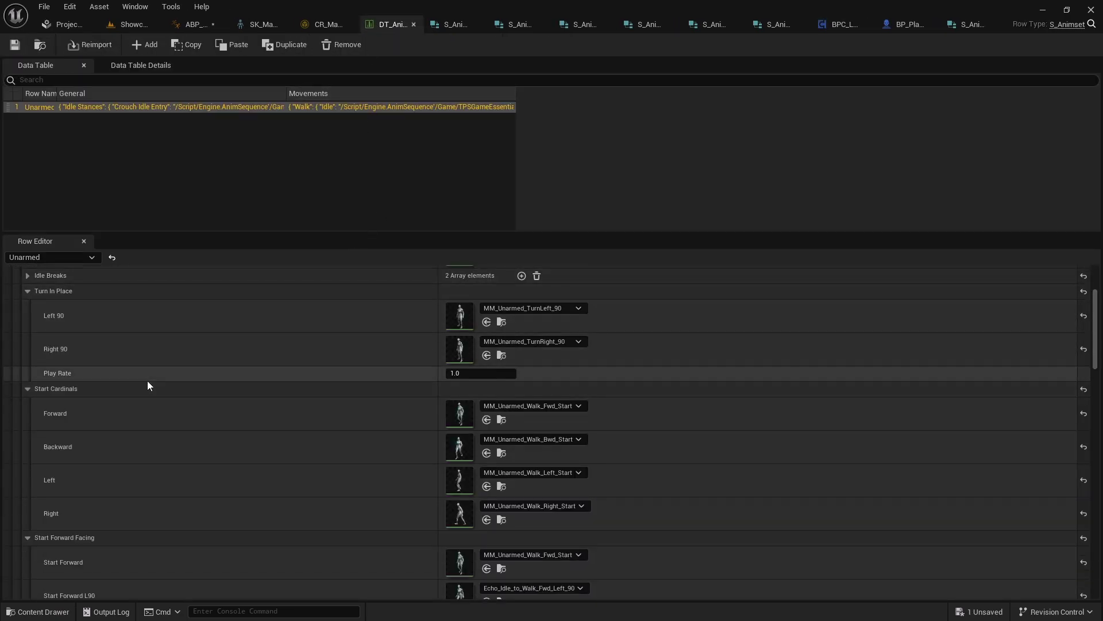
{"action": "scroll", "coordinate": [60, 376], "scroll_direction": "up", "scroll_amount": 2}
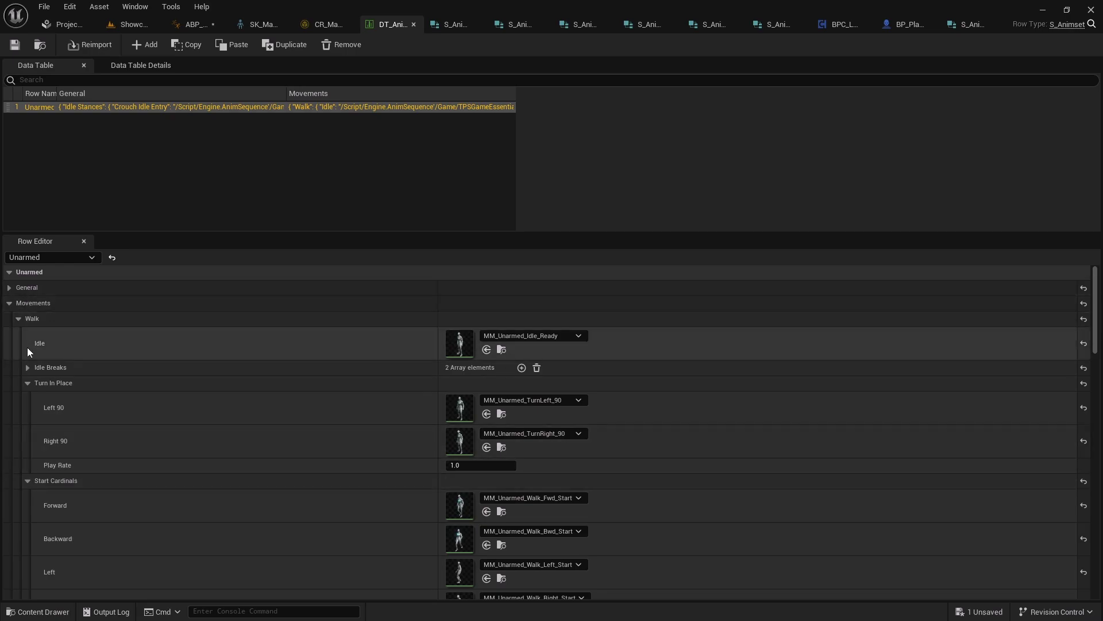
{"action": "scroll", "coordinate": [37, 401], "scroll_direction": "down", "scroll_amount": 2}
{"action": "scroll", "coordinate": [36, 401], "scroll_direction": "down", "scroll_amount": 10}
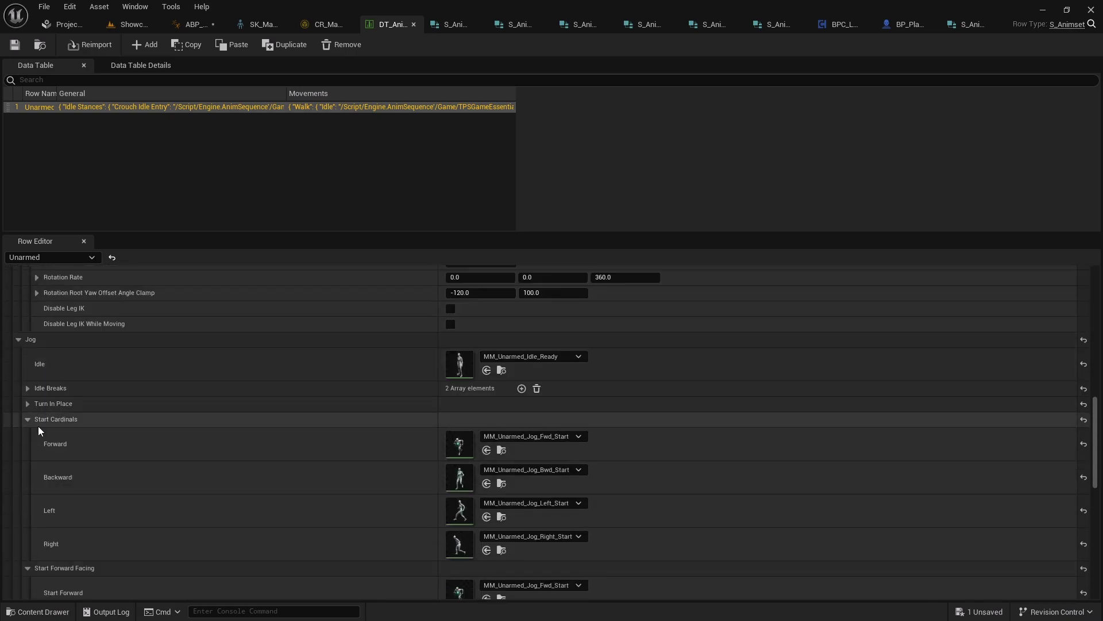
{"action": "left_click", "coordinate": [27, 402]}
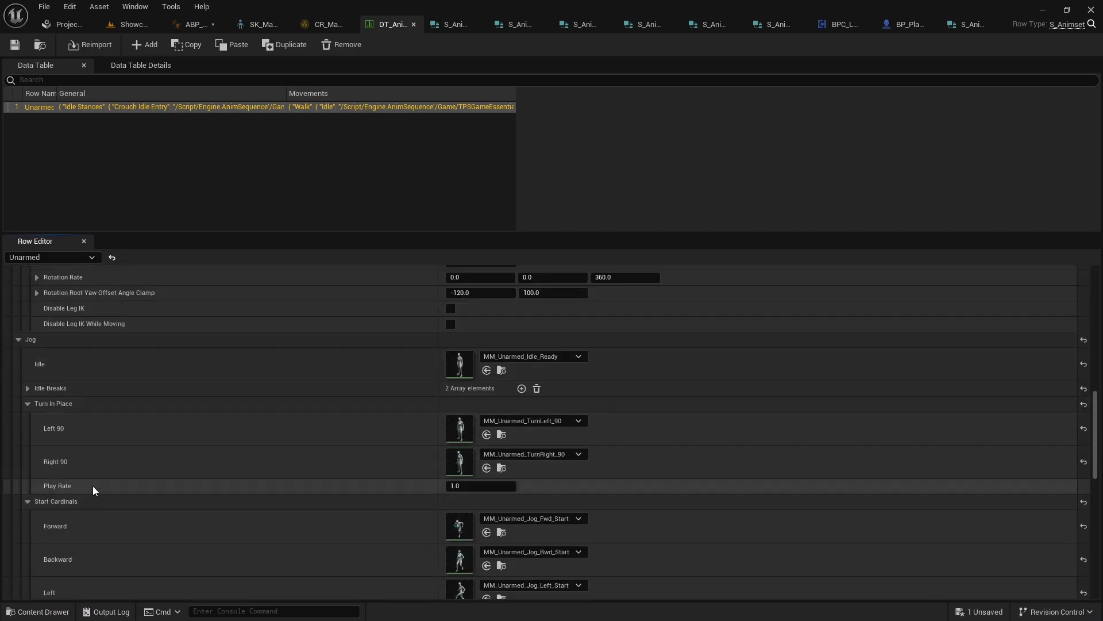
Save all remaining unsaved assets and look over the Jog entries in DT_Animset.
{"action": "left_click", "coordinate": [44, 6]}
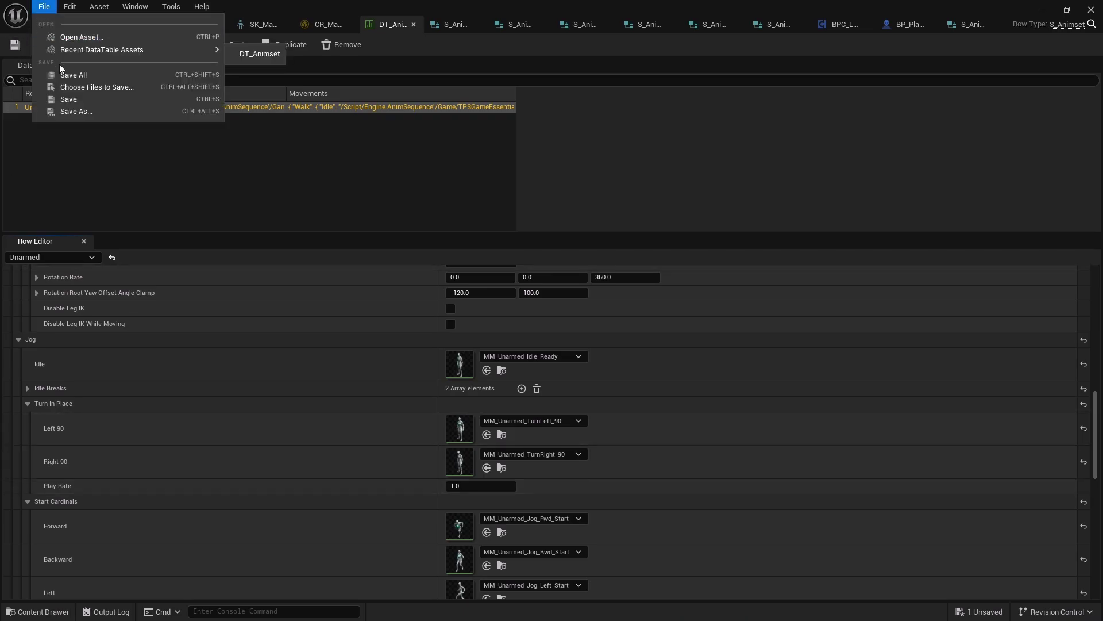
{"action": "left_click", "coordinate": [63, 71]}
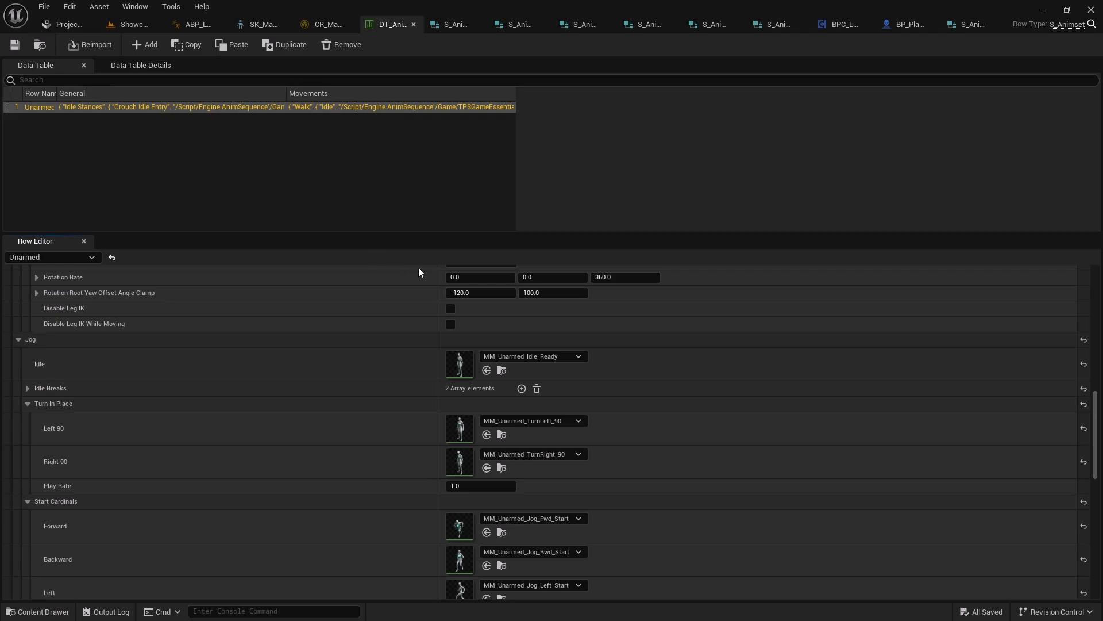
{"action": "scroll", "coordinate": [313, 356], "scroll_direction": "down", "scroll_amount": 5}
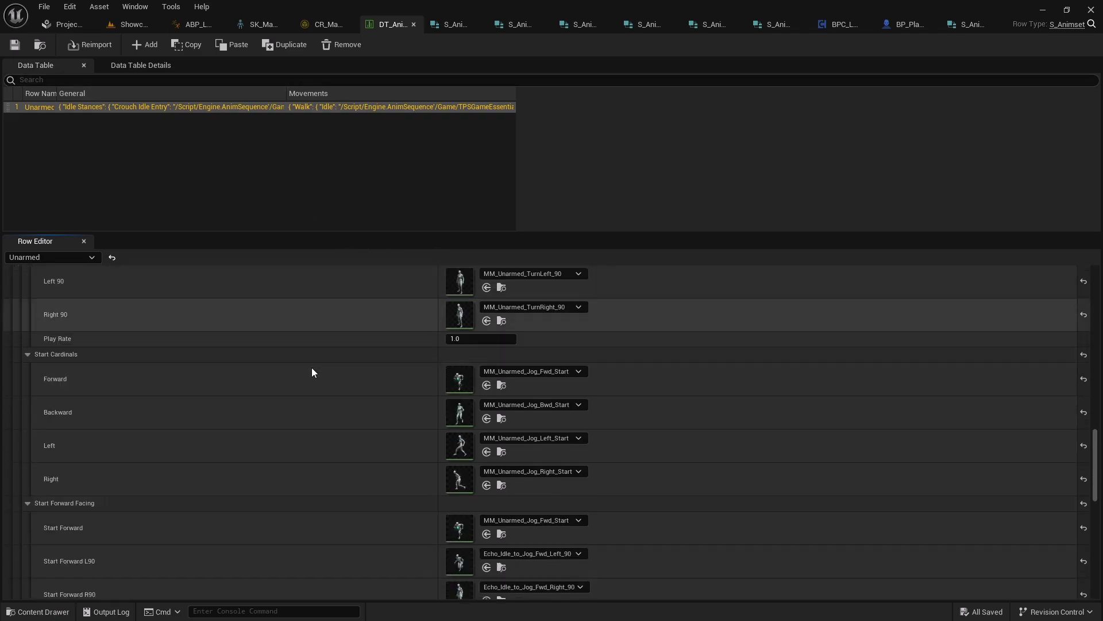
{"action": "scroll", "coordinate": [308, 368], "scroll_direction": "up", "scroll_amount": 3}
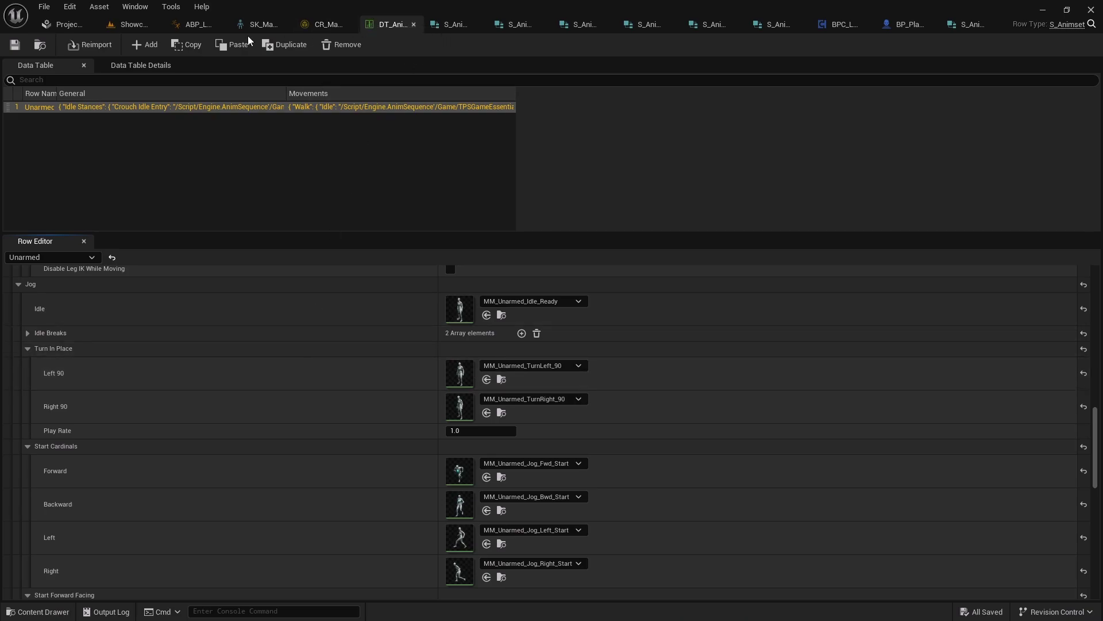
Return to ABP_Locomotion and inspect the default value of the DisableRootYawOffset variable in the Turn In Place category.
{"action": "left_click", "coordinate": [195, 24]}
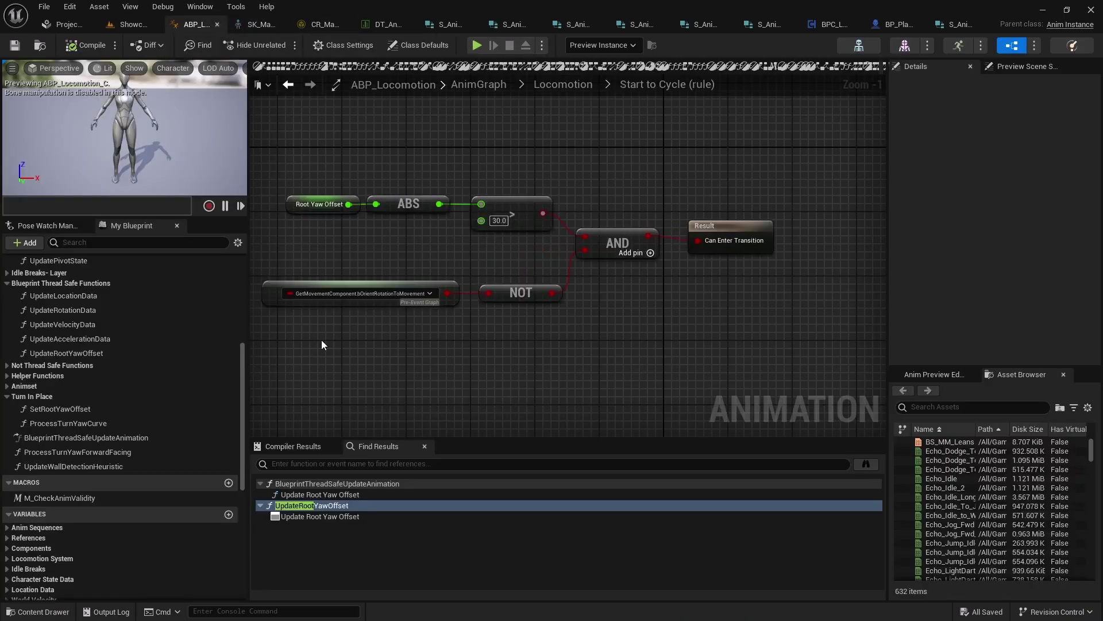
{"action": "scroll", "coordinate": [172, 405], "scroll_direction": "down", "scroll_amount": 10}
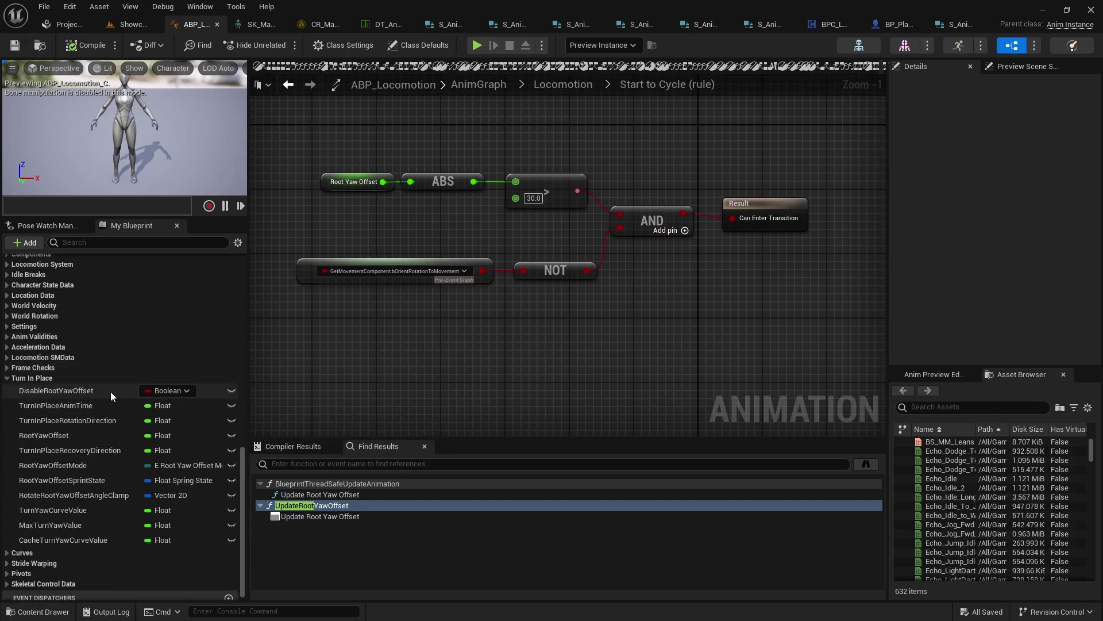
{"action": "left_click", "coordinate": [68, 391]}
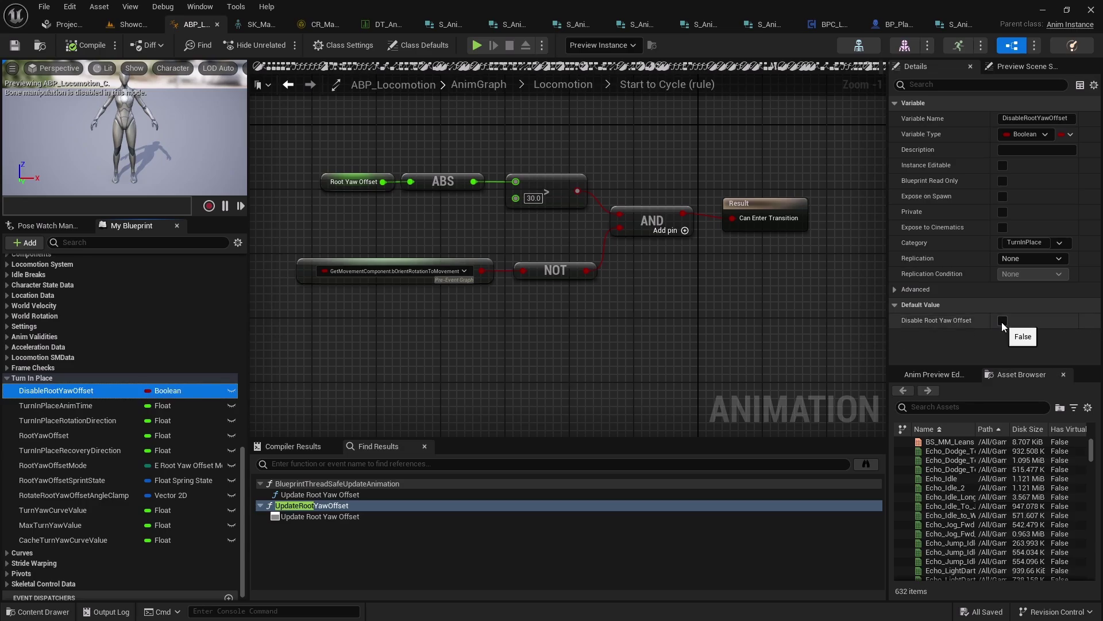
Try to play-test with the DisableRootYawOffset default enabled, compile ABP_Locomotion, and turn the default off again.
{"action": "left_click", "coordinate": [1003, 321]}
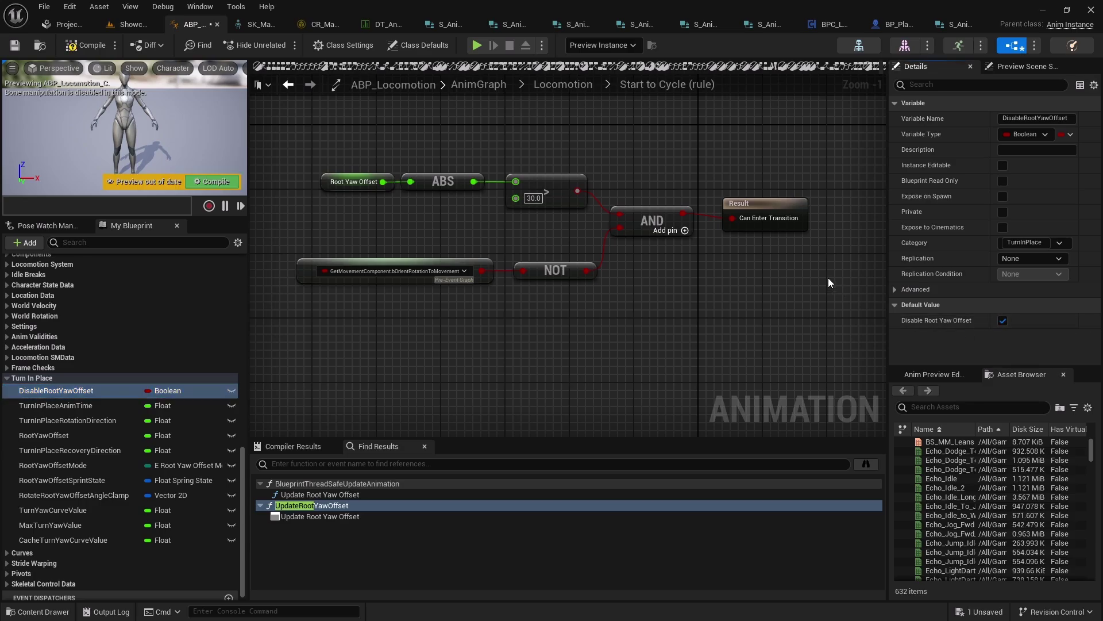
{"action": "left_click", "coordinate": [482, 46]}
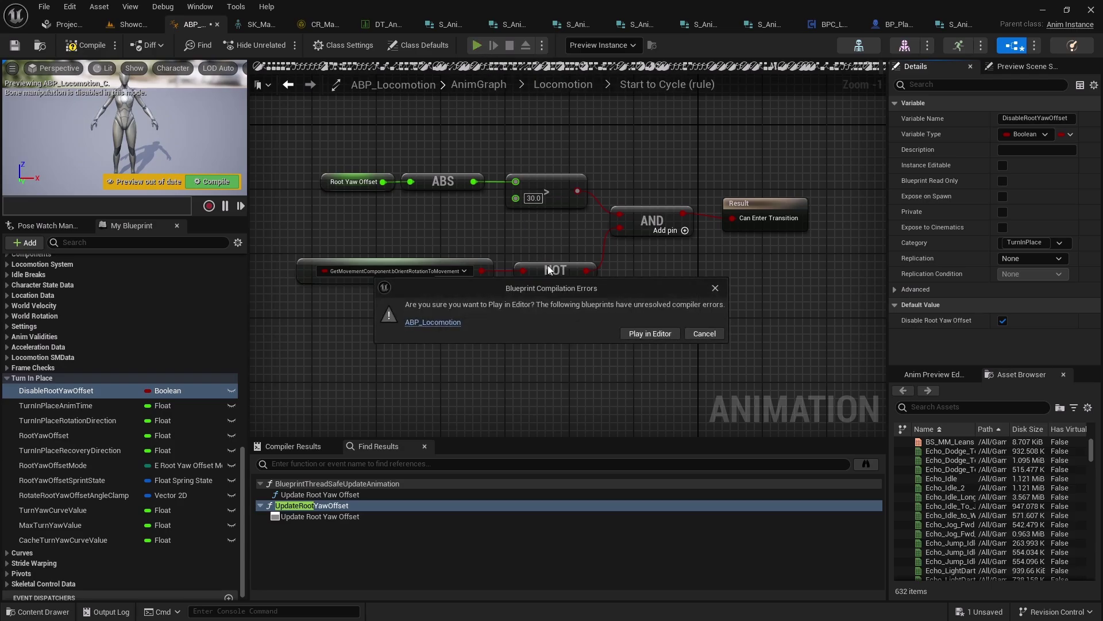
{"action": "left_click", "coordinate": [715, 289]}
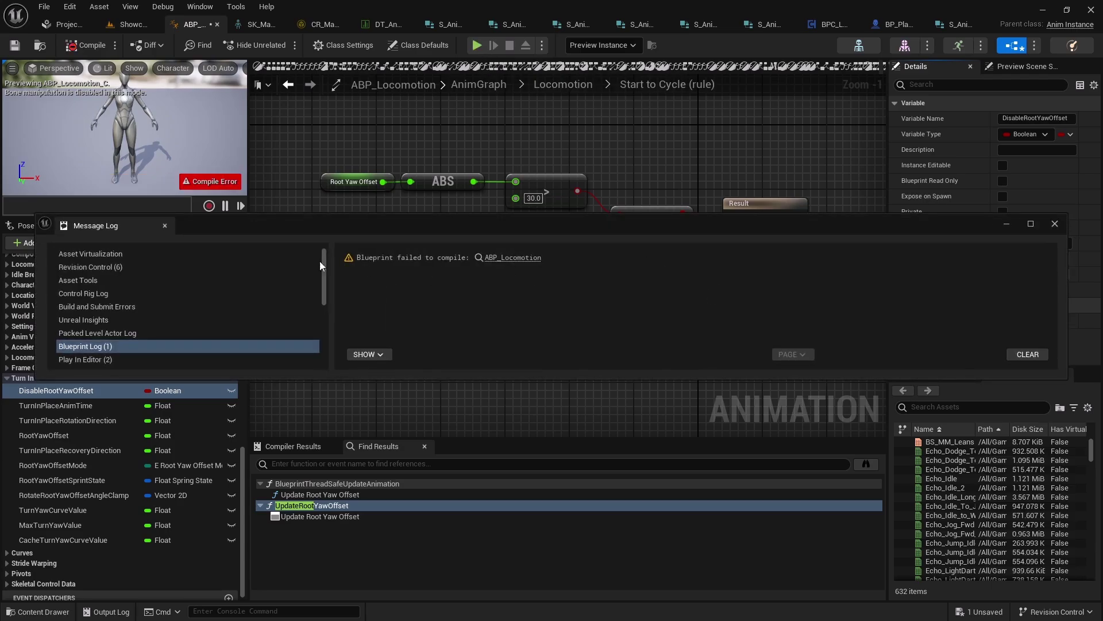
{"action": "left_click", "coordinate": [164, 225]}
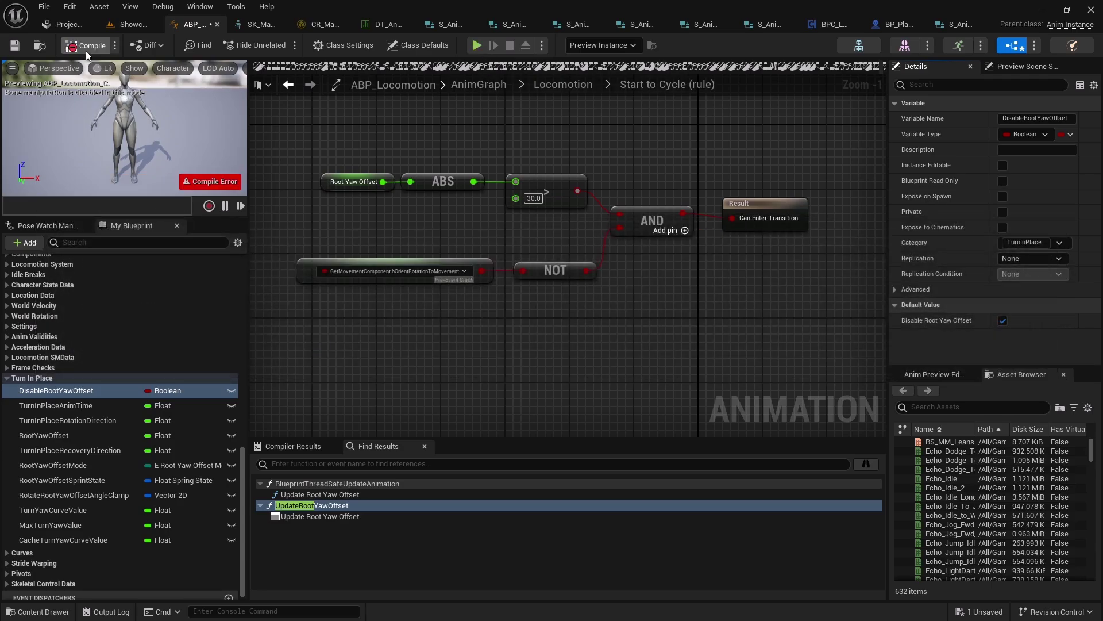
{"action": "left_click", "coordinate": [86, 44]}
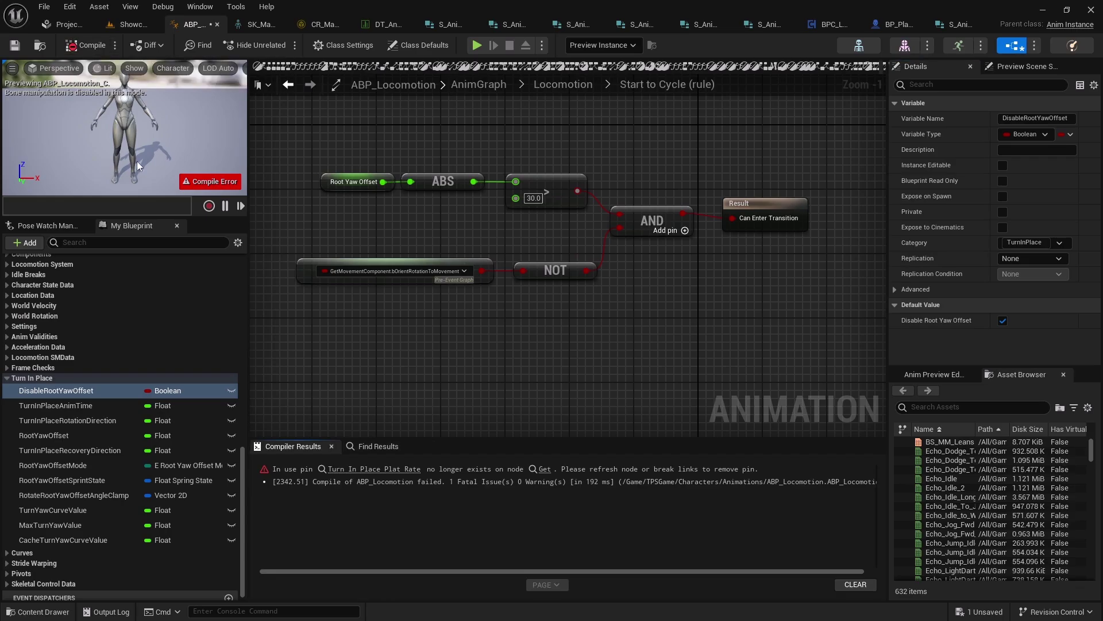
{"action": "left_click", "coordinate": [1003, 321]}
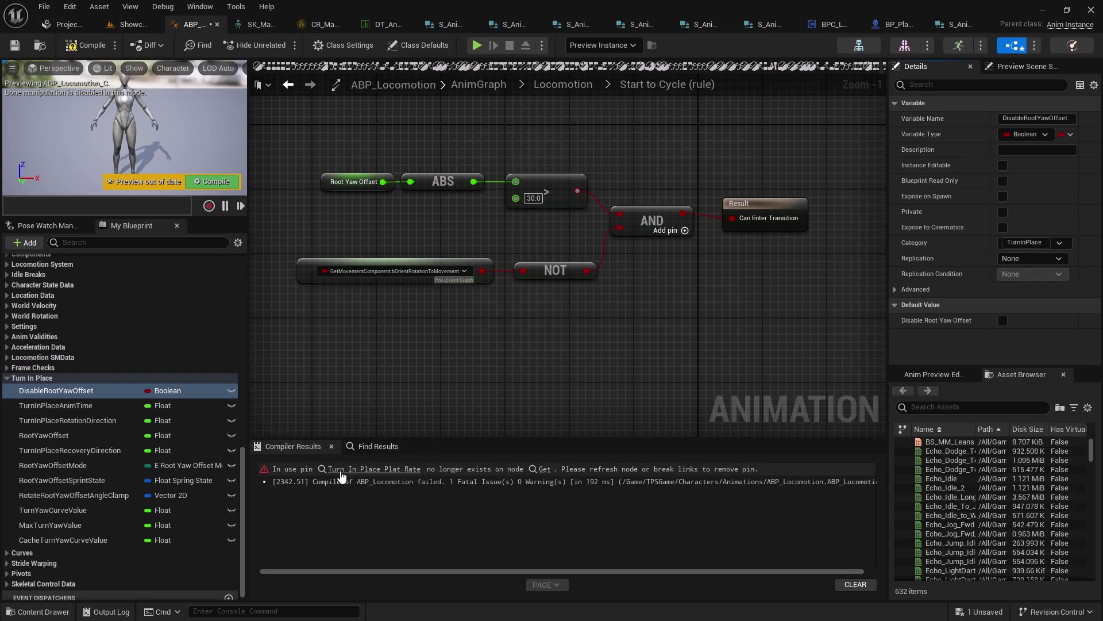
Fix the broken pin in Update Turn in Place Anim Layer by wiring Turn In Place Play Rate into the multiply node; compile and save.
{"action": "left_click", "coordinate": [340, 471]}
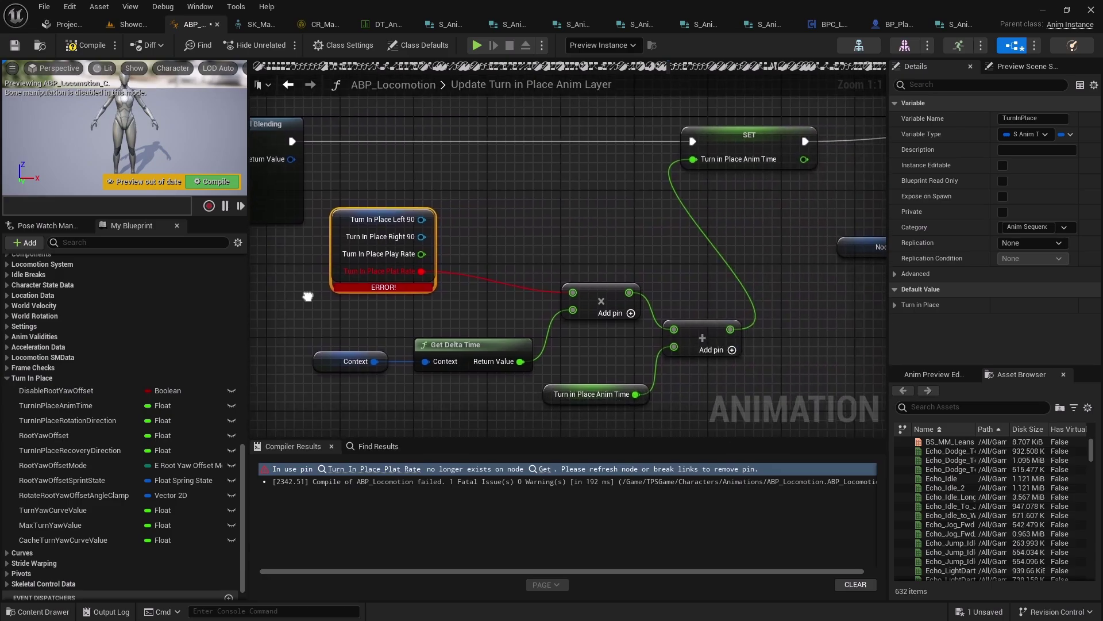
{"action": "left_click_drag", "start_coordinate": [412, 254], "coordinate": [563, 293]}
{"action": "left_click", "coordinate": [80, 45]}
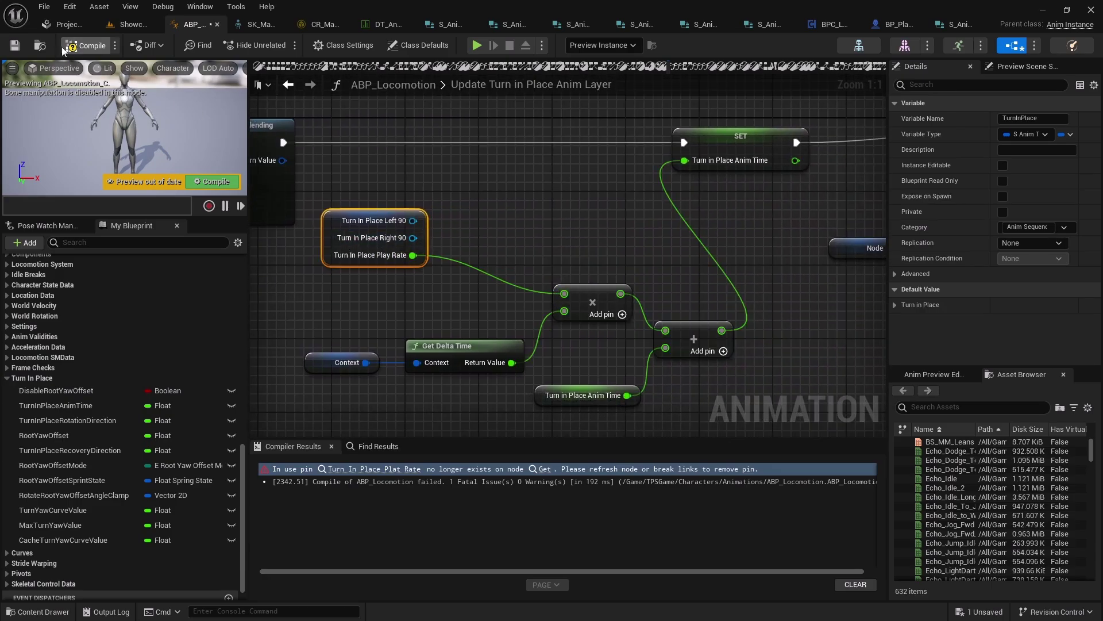
{"action": "left_click", "coordinate": [12, 49]}
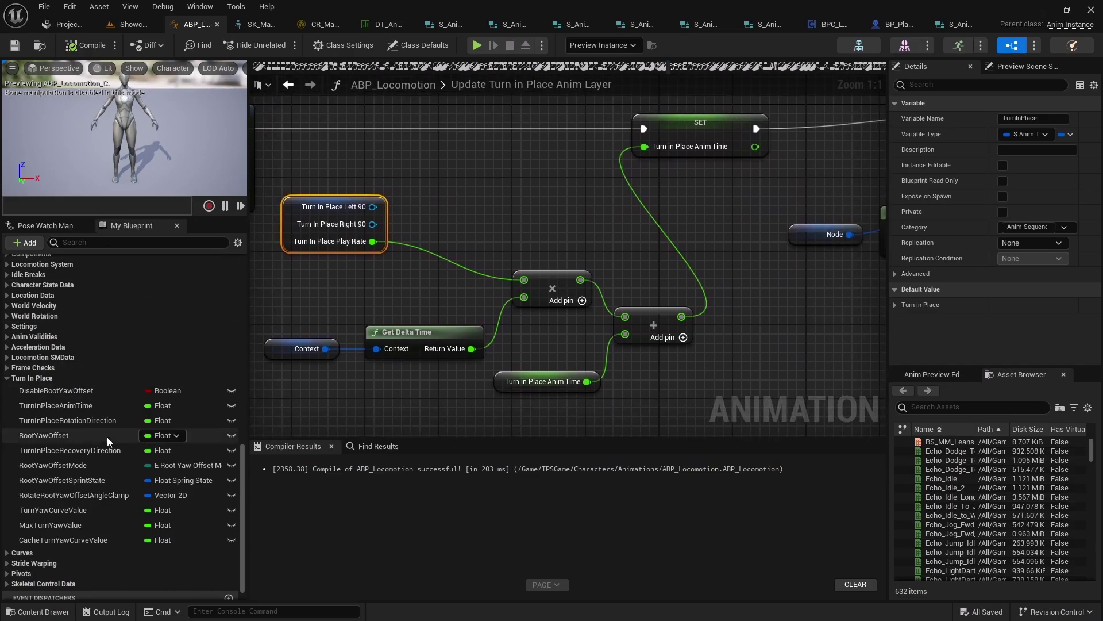
Play-test the character with DisableRootYawOffset enabled by default, restore it to disabled, and compile and save ABP_Locomotion.
{"action": "left_click", "coordinate": [55, 392]}
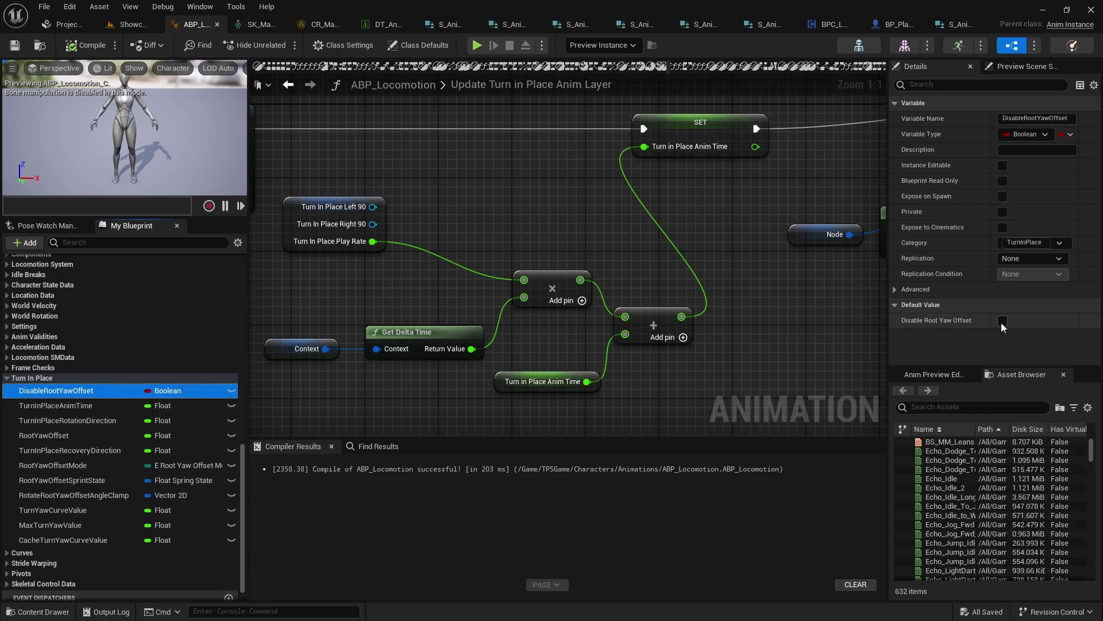
{"action": "left_click", "coordinate": [1002, 321]}
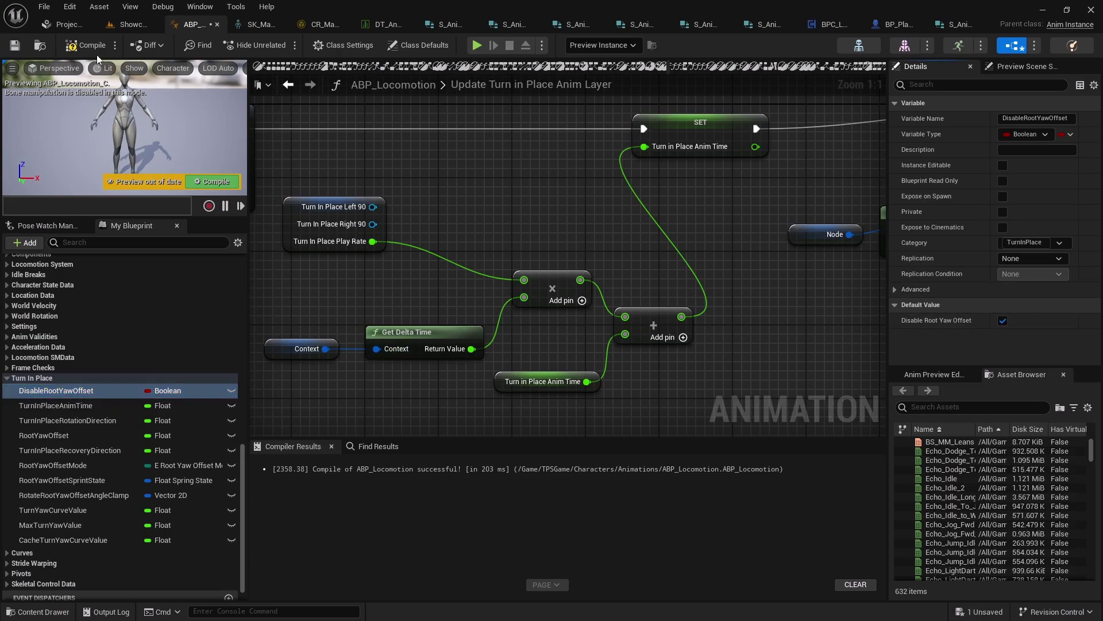
{"action": "left_click", "coordinate": [477, 45]}
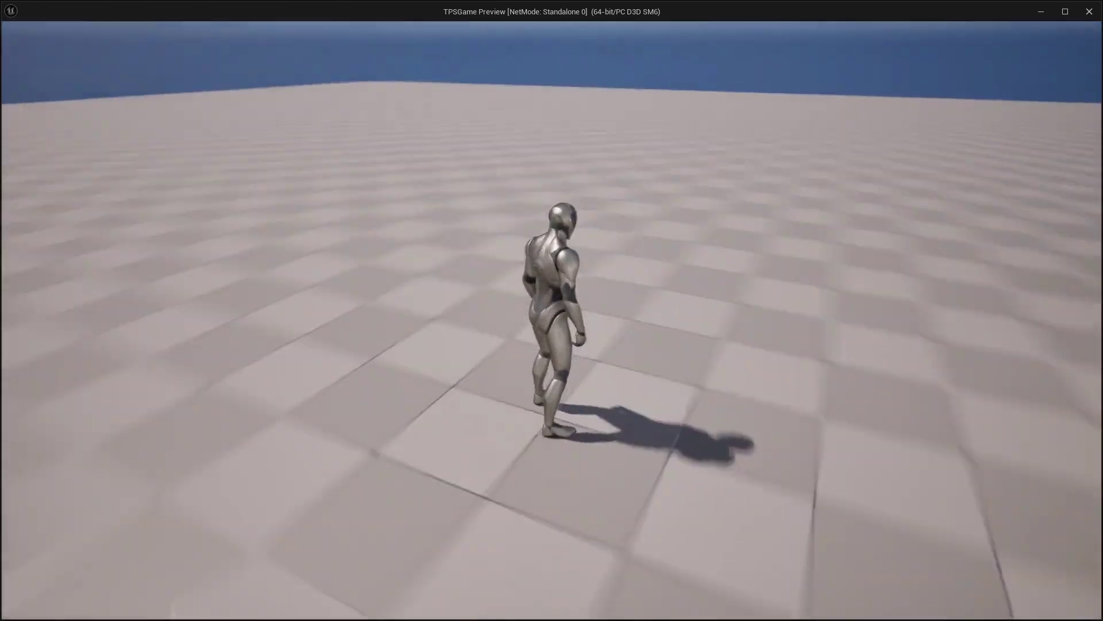
{"action": "key", "text": "Escape"}
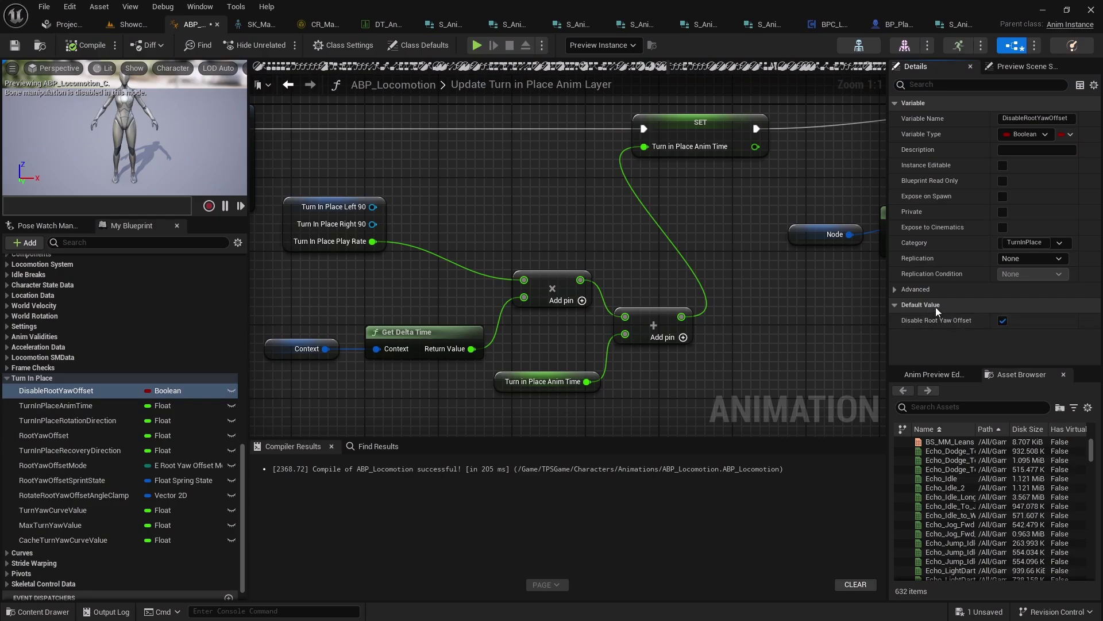
{"action": "left_click", "coordinate": [1000, 321]}
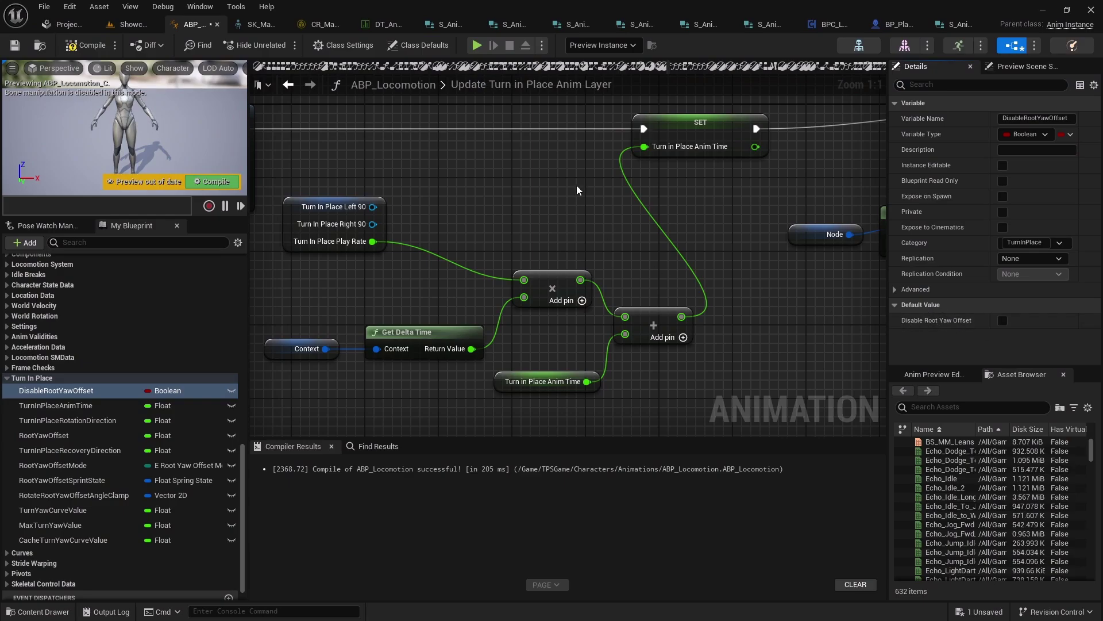
{"action": "left_click", "coordinate": [71, 46]}
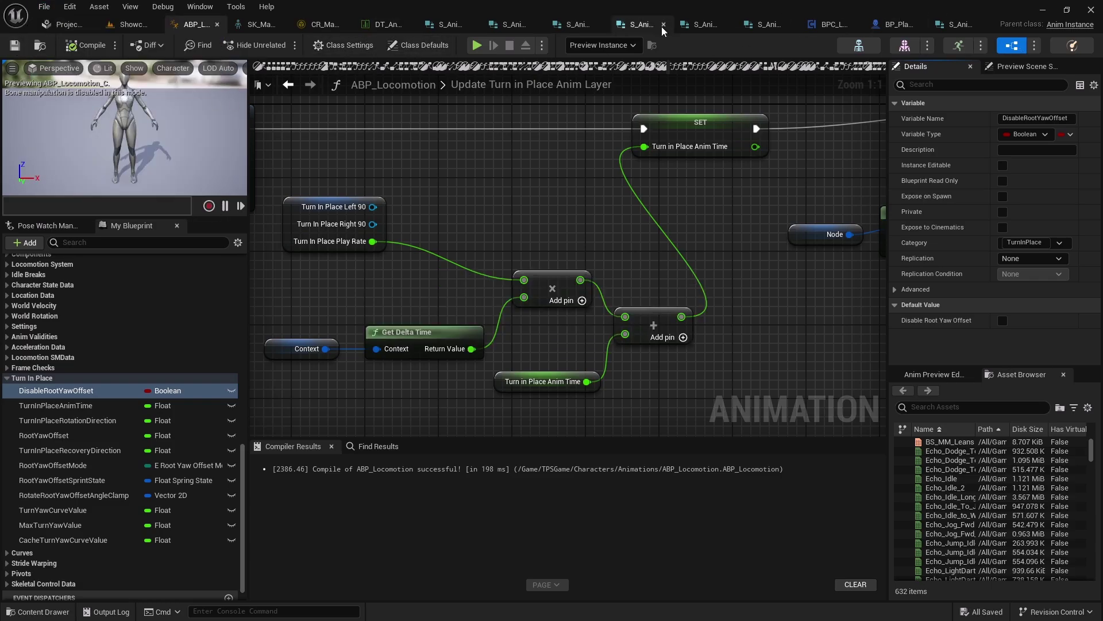
Check the turn-in-place structure's members and add a new Boolean variable to the S_Anim_Config structure.
{"action": "left_click", "coordinate": [954, 26]}
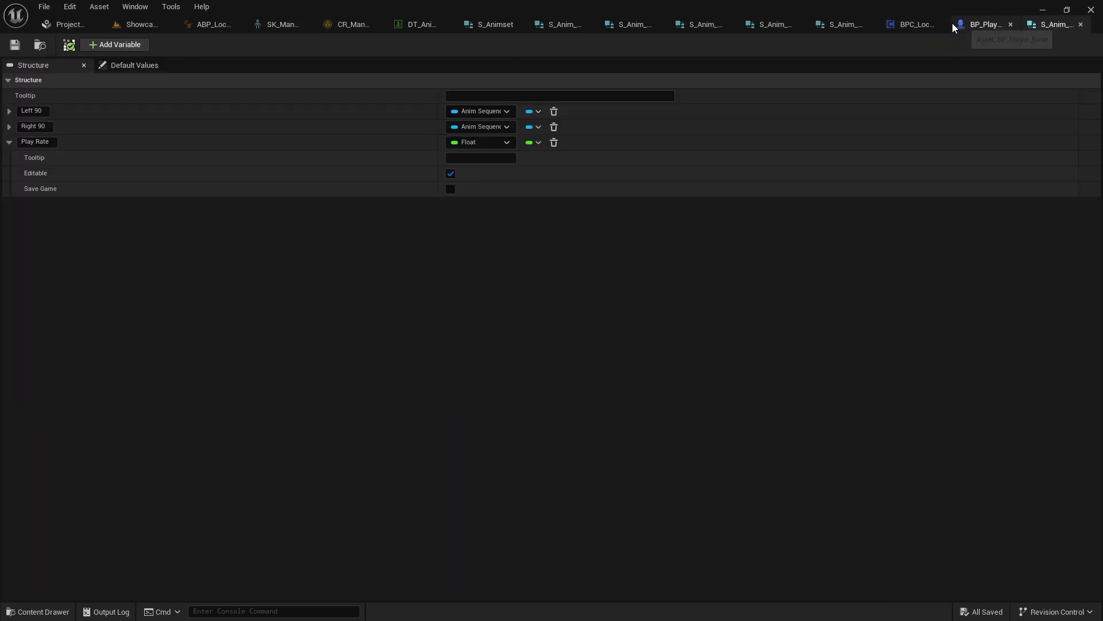
{"action": "left_click", "coordinate": [9, 143]}
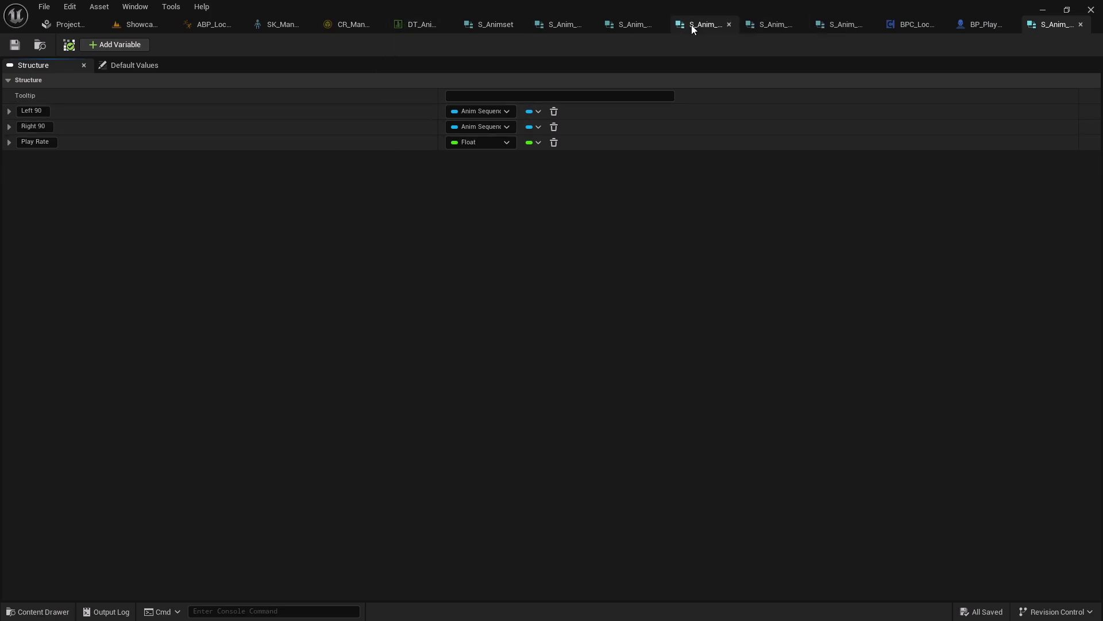
{"action": "left_click", "coordinate": [566, 25]}
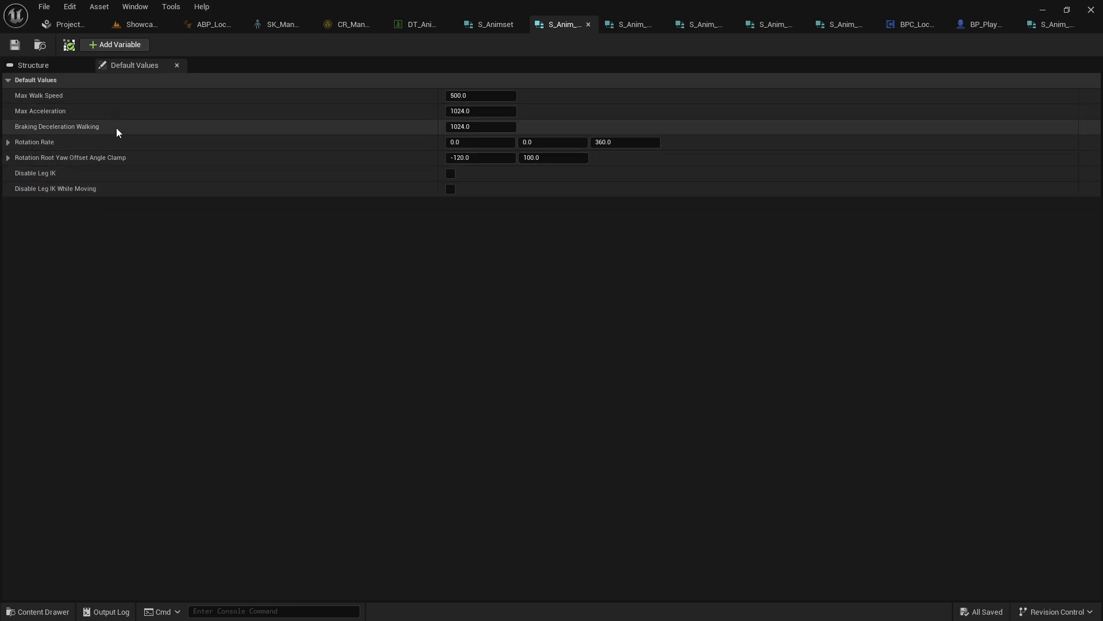
{"action": "left_click", "coordinate": [115, 45]}
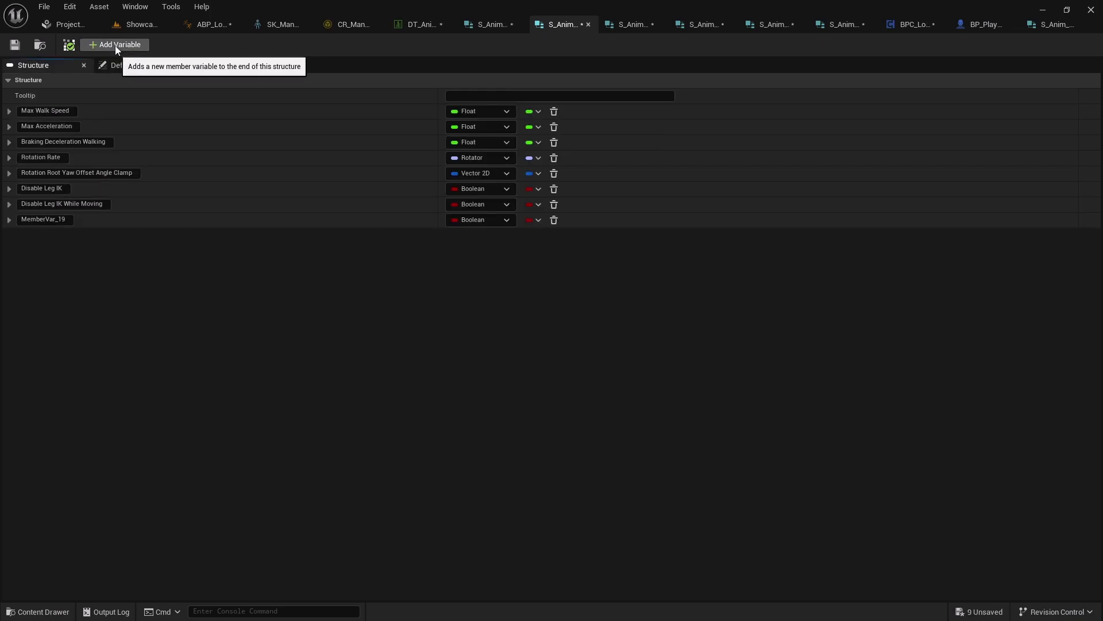
{"action": "left_click", "coordinate": [60, 218]}
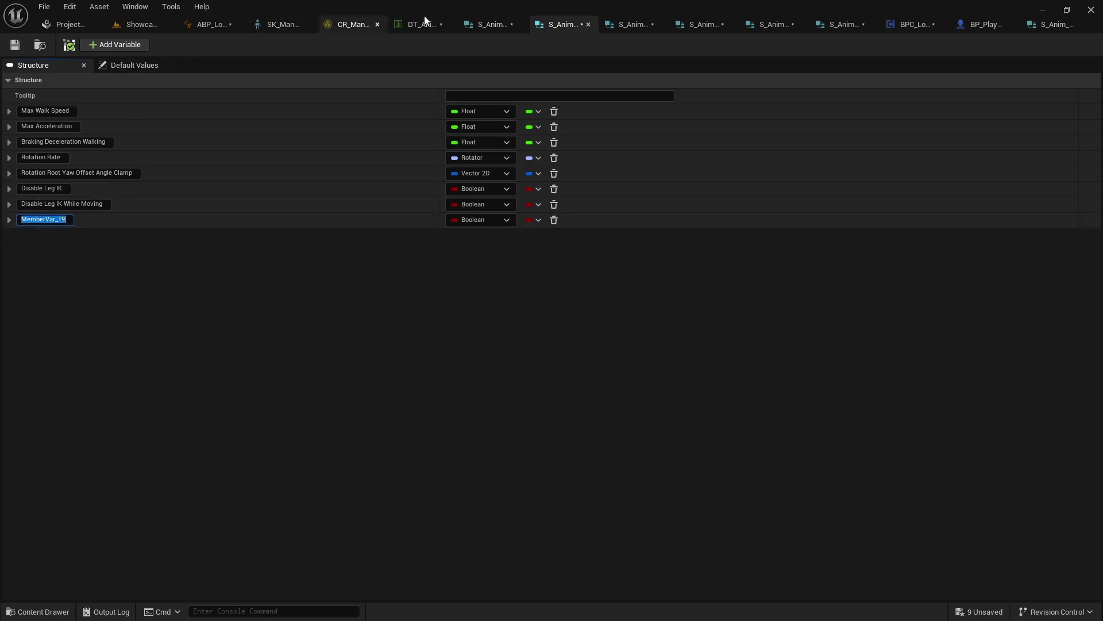
Name the new S_Anim_Config Boolean Disable Turn In Place, move it above Disable Leg IK, and save the structure.
{"action": "left_click", "coordinate": [202, 26]}
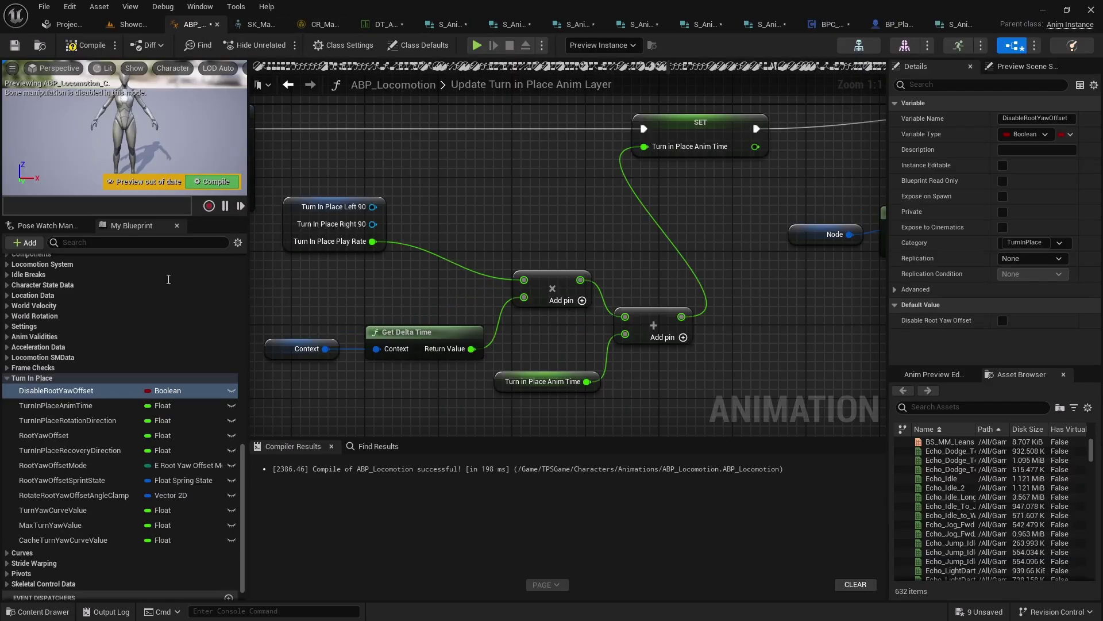
{"action": "left_click", "coordinate": [386, 24]}
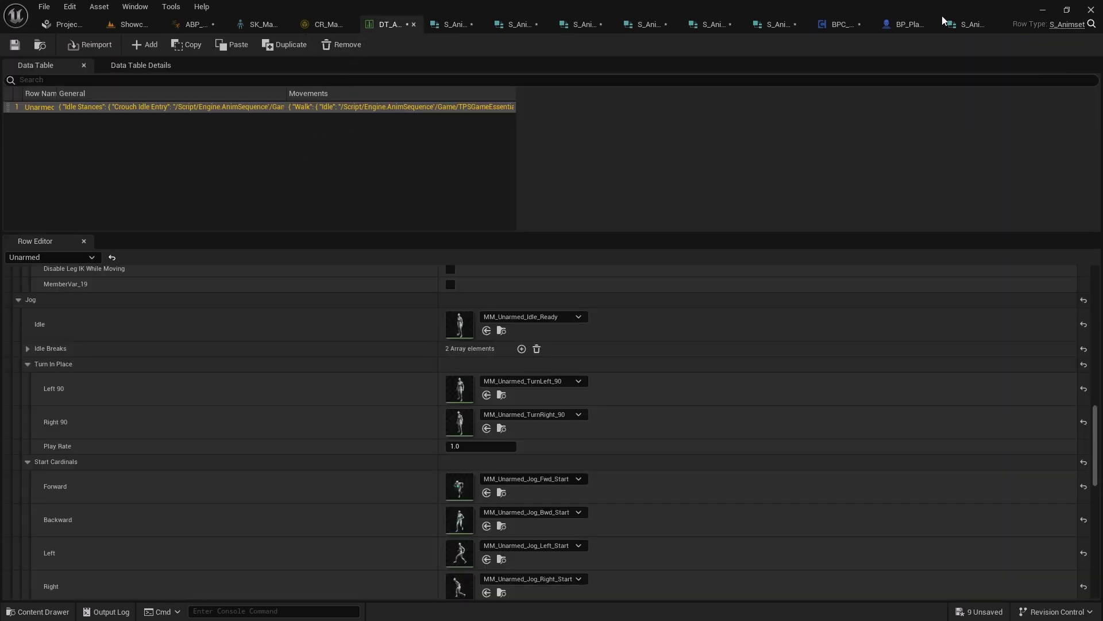
{"action": "left_click", "coordinate": [836, 32]}
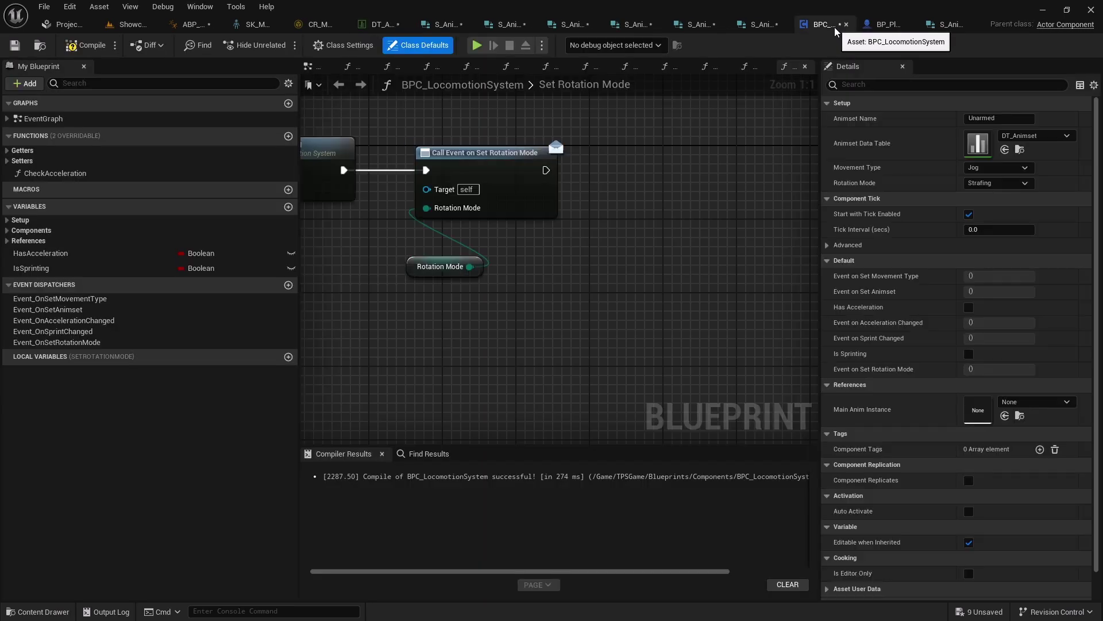
{"action": "left_click", "coordinate": [379, 24]}
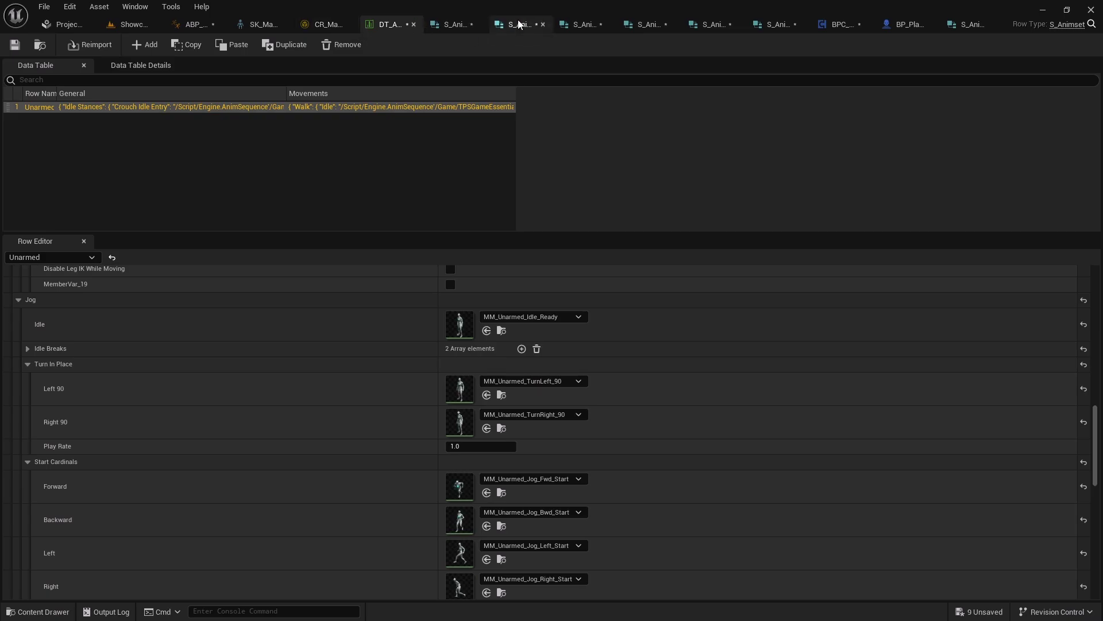
{"action": "left_click", "coordinate": [537, 24]}
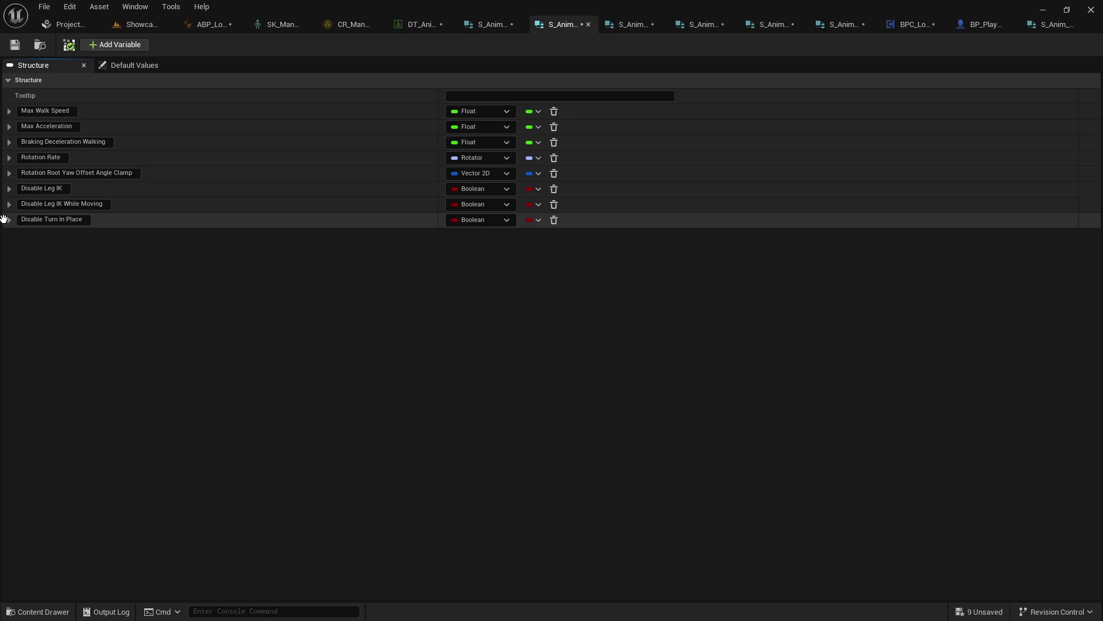
{"action": "left_click_drag", "start_coordinate": [4, 219], "coordinate": [7, 190]}
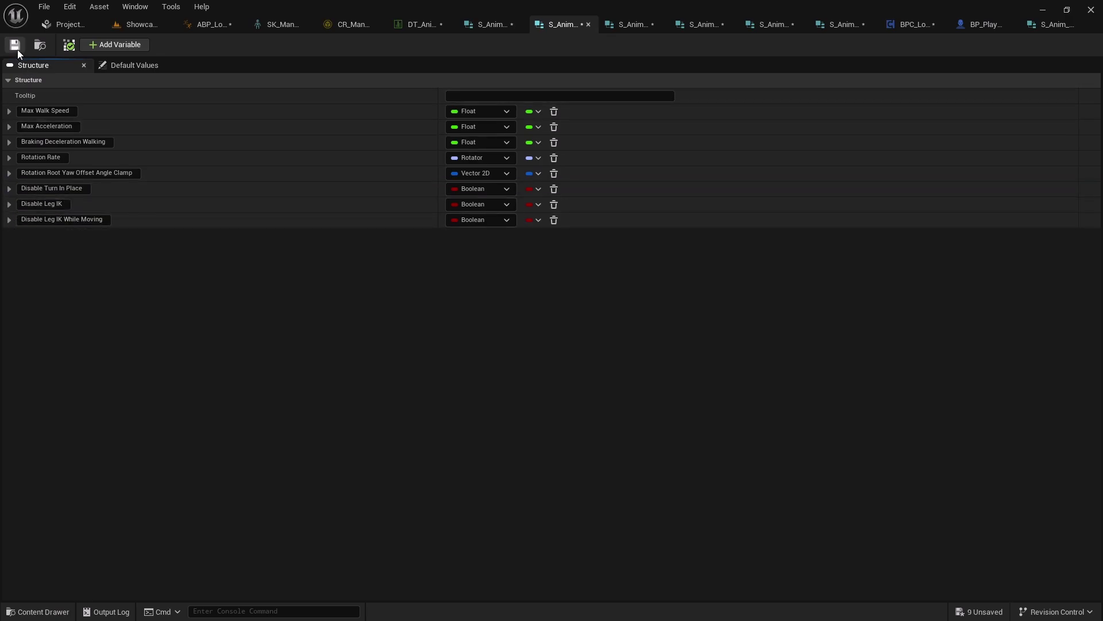
Open and save the S_Anim_Movement structure and the movement group structure in the Movement folder.
{"action": "left_click", "coordinate": [136, 24]}
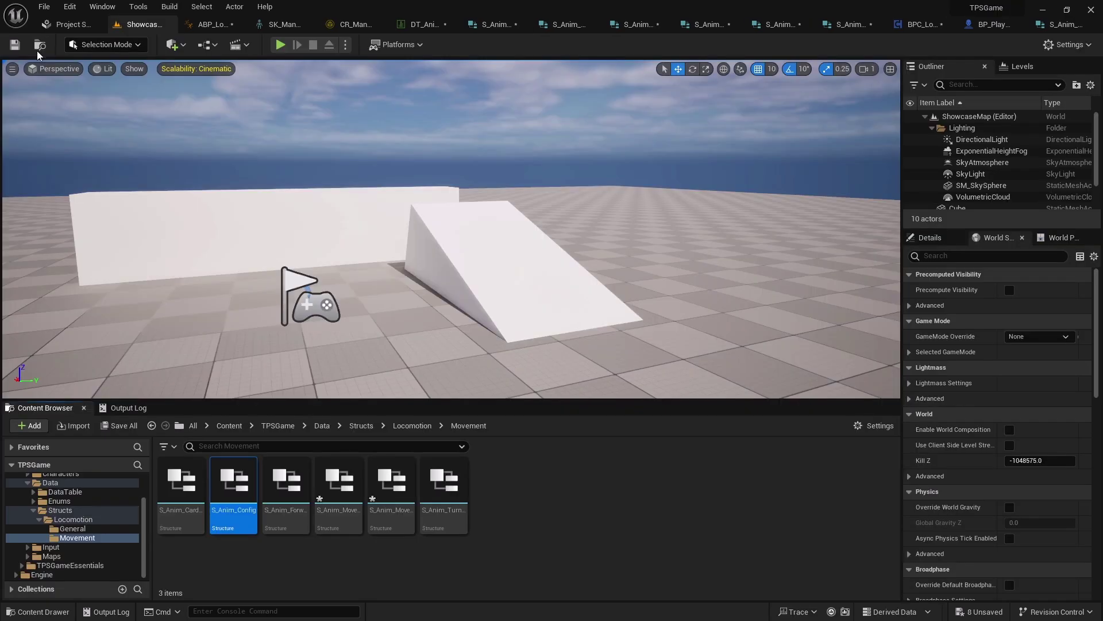
{"action": "double_click", "coordinate": [339, 486]}
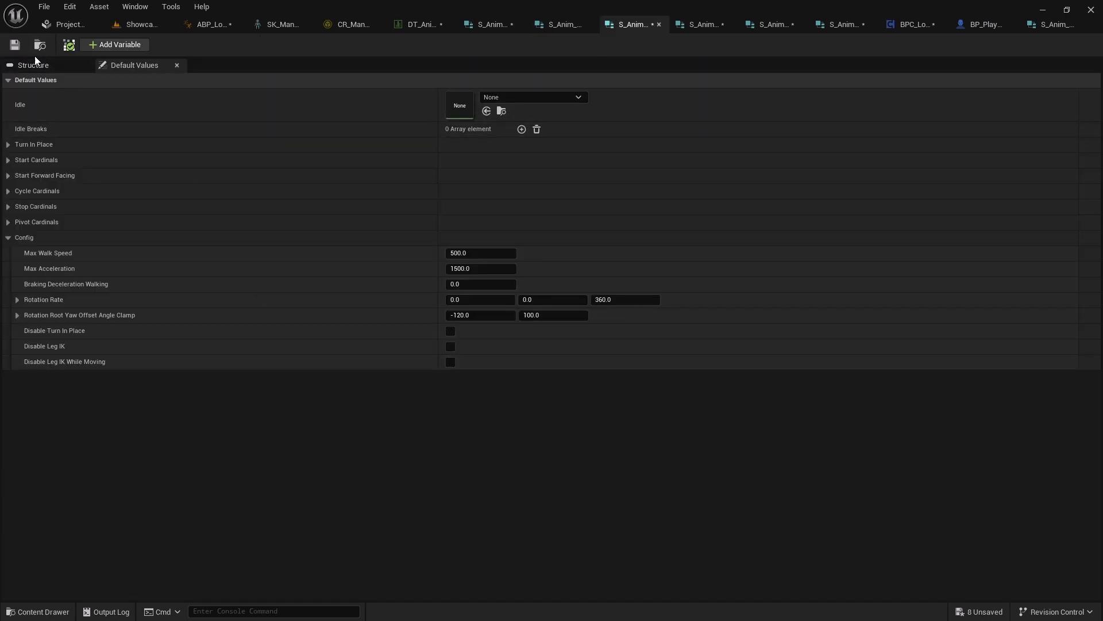
{"action": "left_click", "coordinate": [137, 24]}
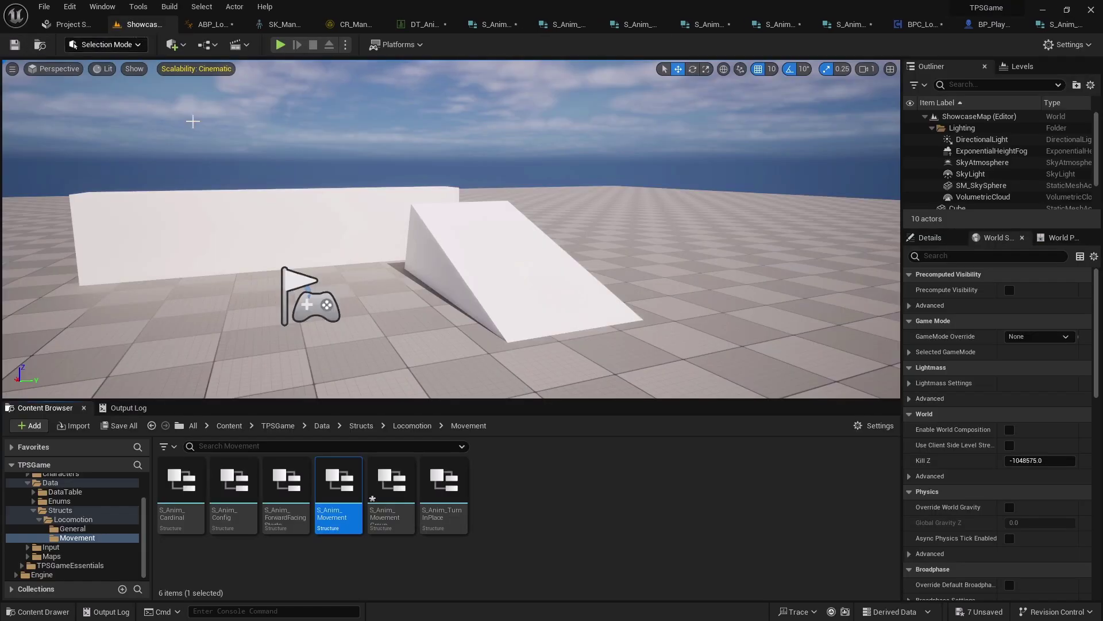
{"action": "double_click", "coordinate": [393, 486]}
{"action": "left_click", "coordinate": [136, 24]}
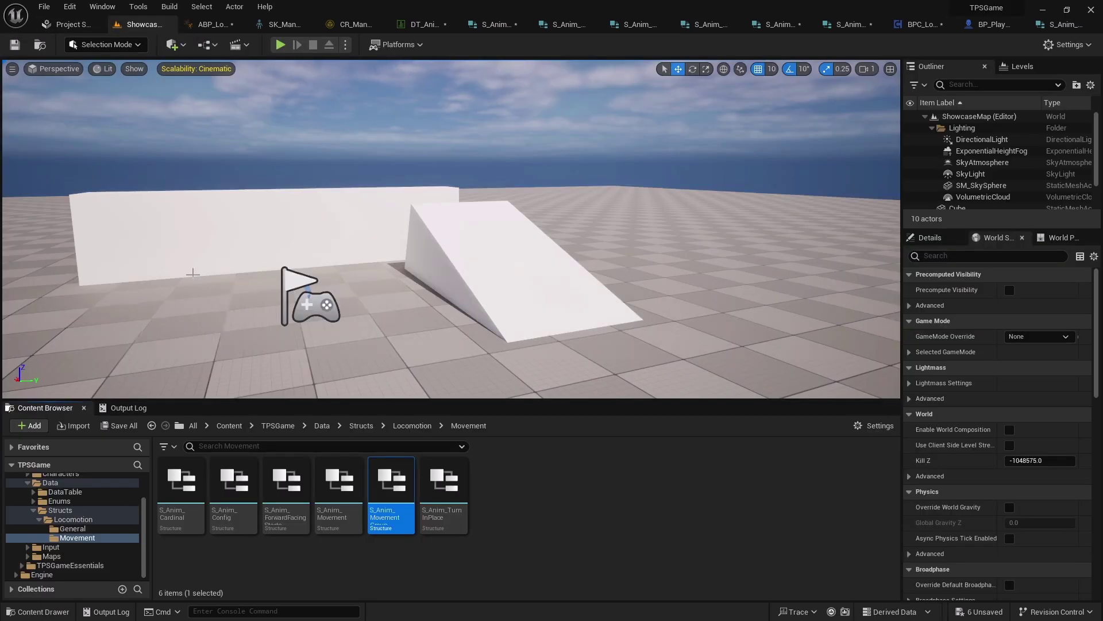
Open and save the S_Anim_Sprint and S_Anim_General structures in the General folder.
{"action": "left_click", "coordinate": [73, 529]}
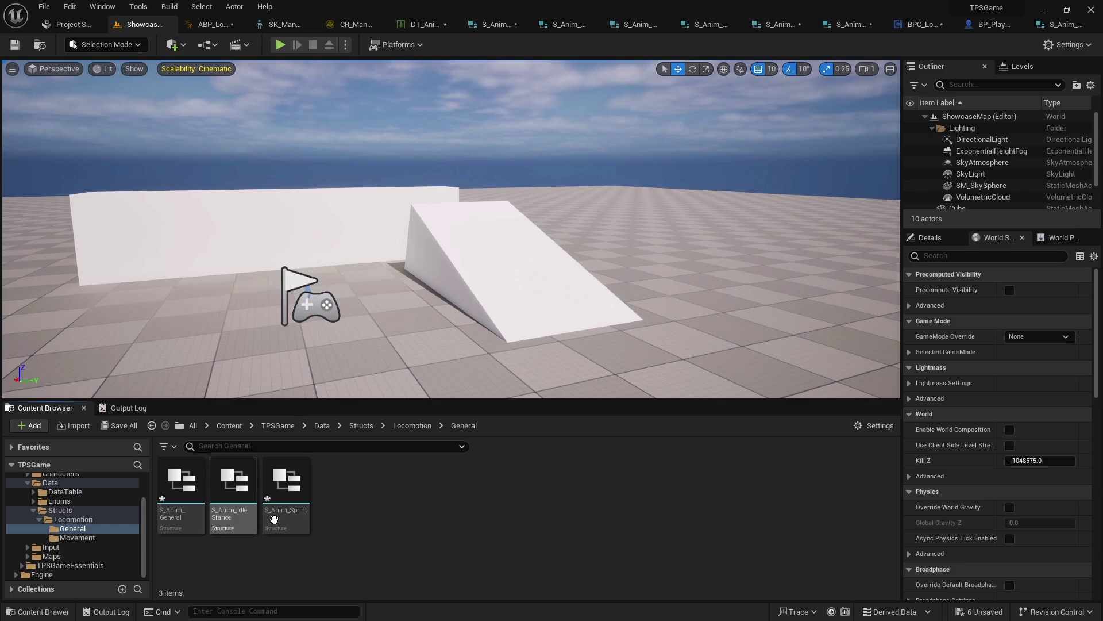
{"action": "double_click", "coordinate": [286, 485]}
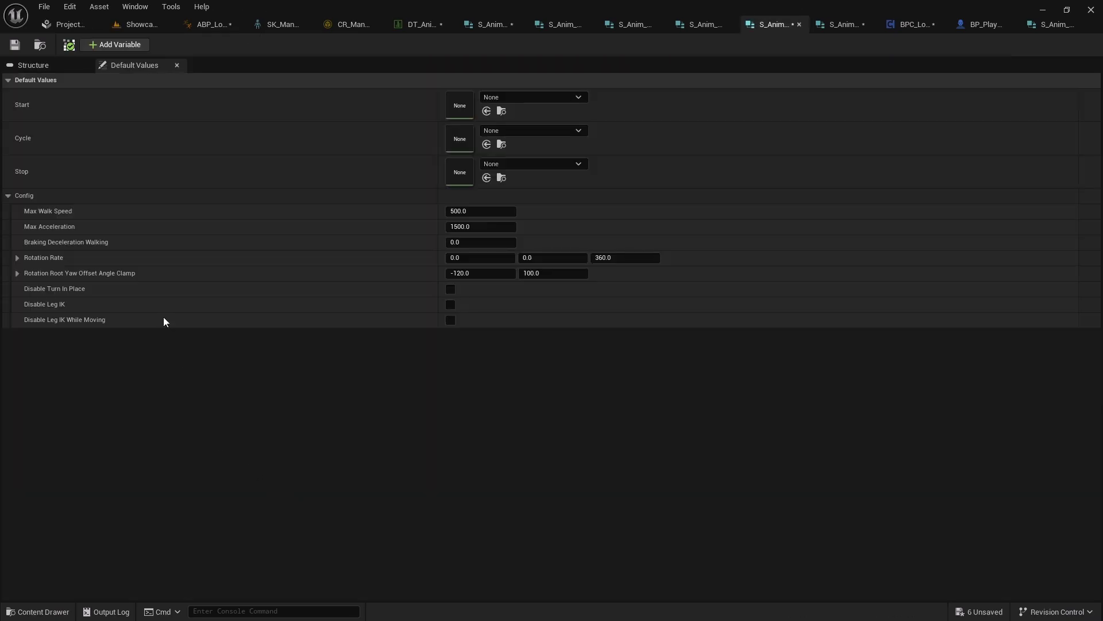
{"action": "left_click", "coordinate": [15, 46]}
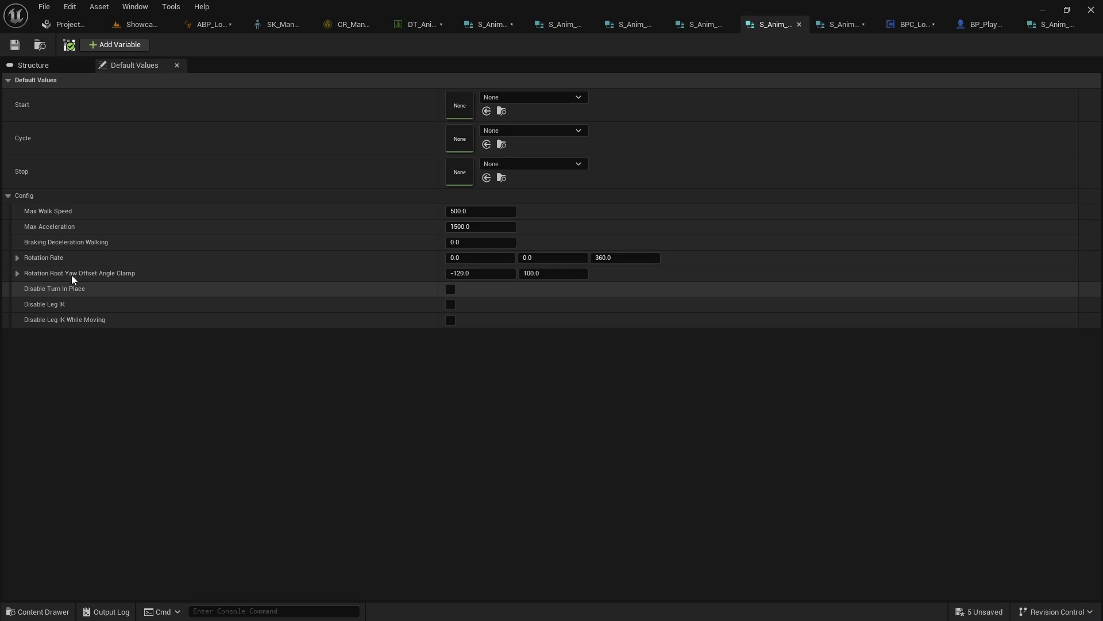
{"action": "left_click", "coordinate": [142, 26]}
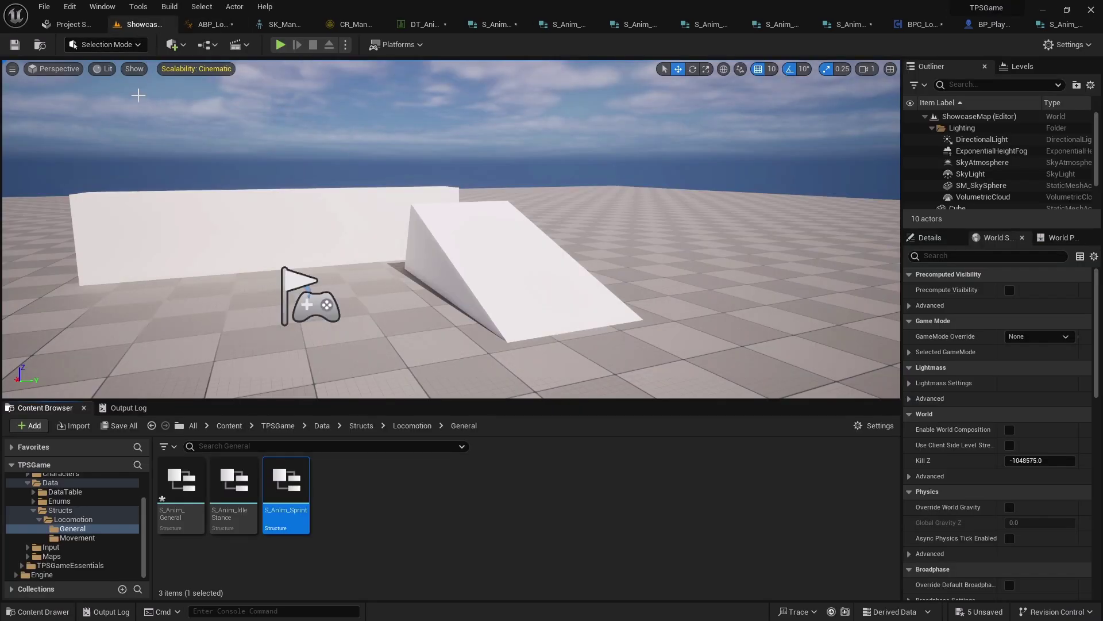
{"action": "double_click", "coordinate": [181, 486]}
{"action": "left_click", "coordinate": [15, 45]}
{"action": "left_click", "coordinate": [135, 25]}
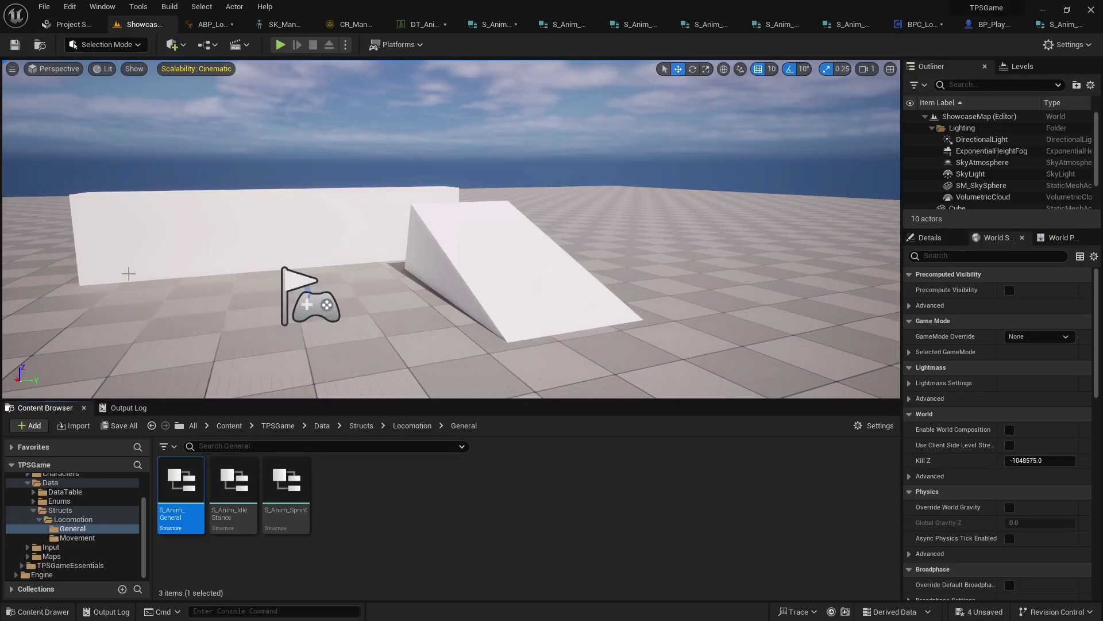
Save the S_Animset structure, the DT_Animset data table and the BPC_LocomotionSystem component.
{"action": "double_click", "coordinate": [286, 482]}
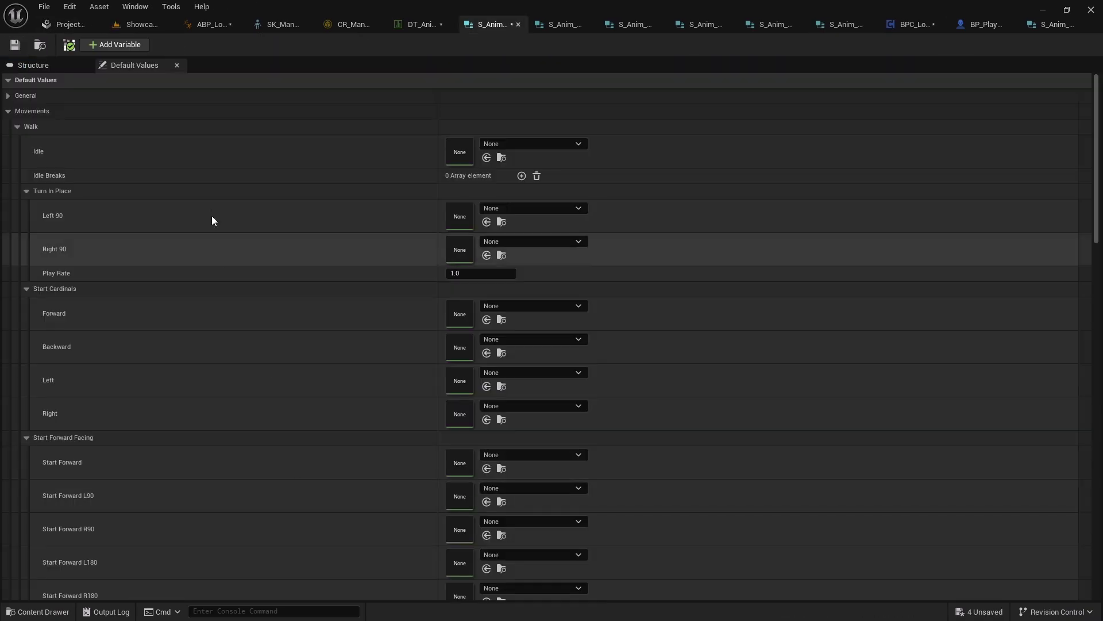
{"action": "left_click", "coordinate": [403, 25]}
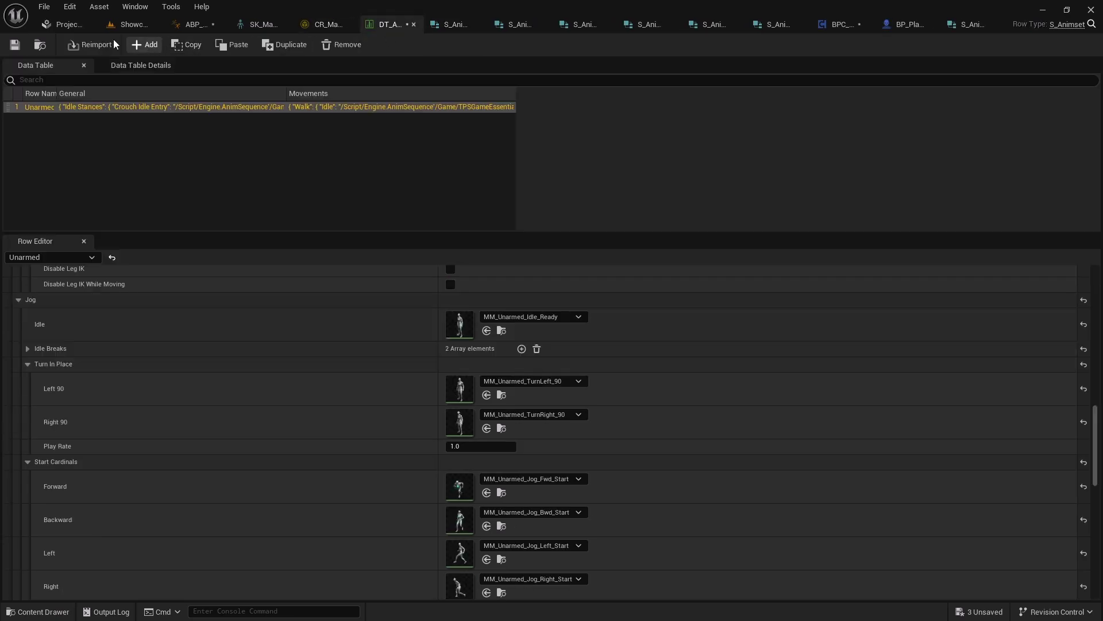
{"action": "left_click", "coordinate": [842, 24]}
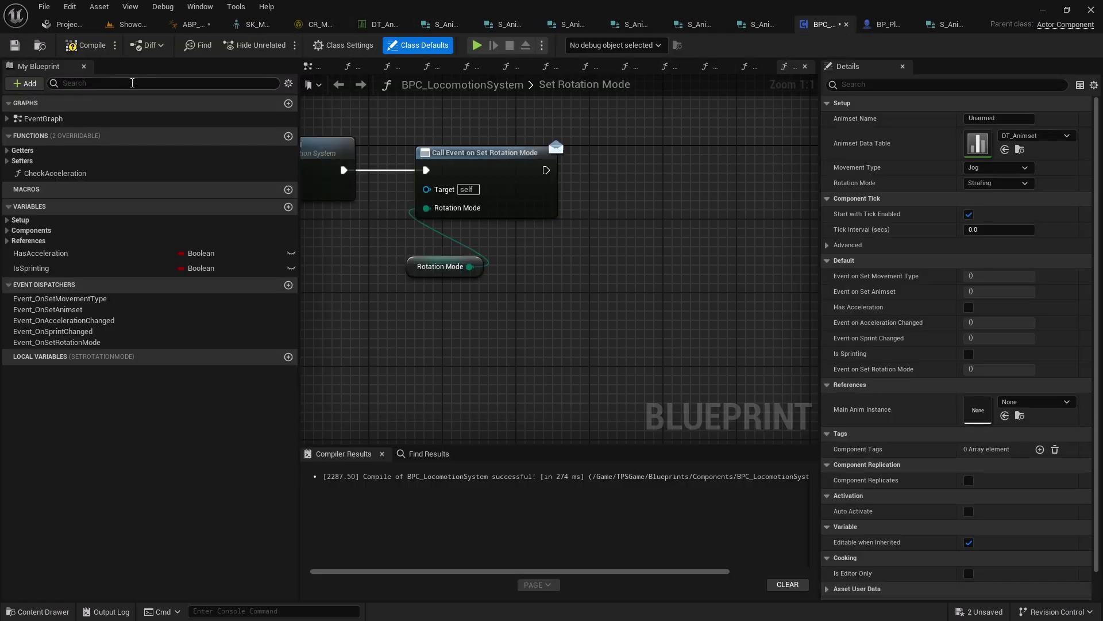
Check the Jog Config settings of the Unarmed row in DT_Animset for the Disable Turn In Place option.
{"action": "left_click", "coordinate": [380, 24]}
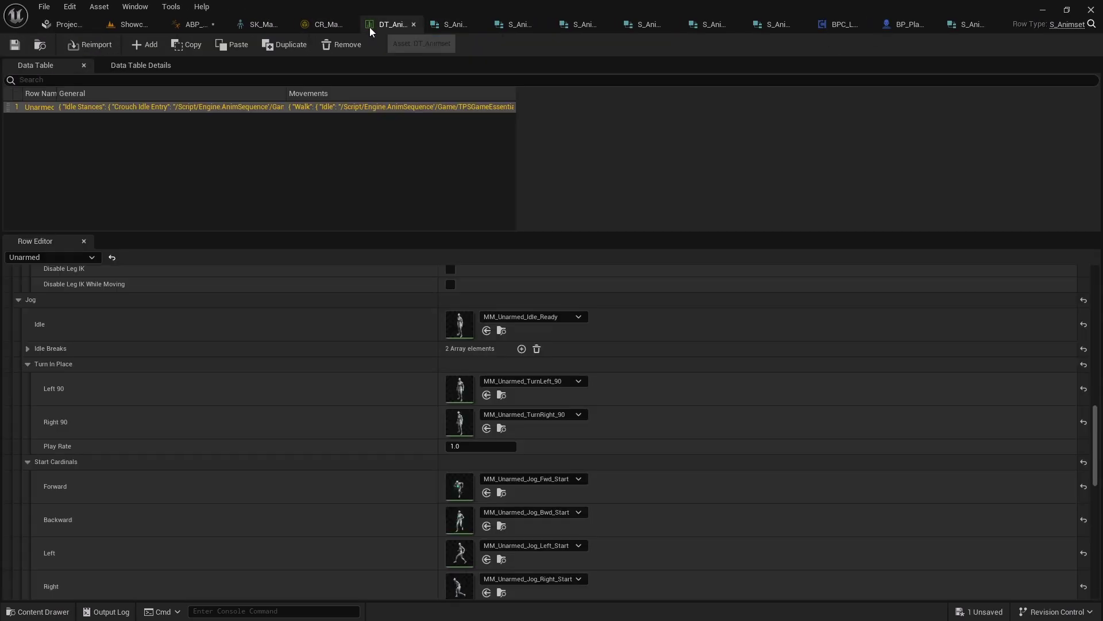
{"action": "scroll", "coordinate": [247, 382], "scroll_direction": "up", "scroll_amount": 15}
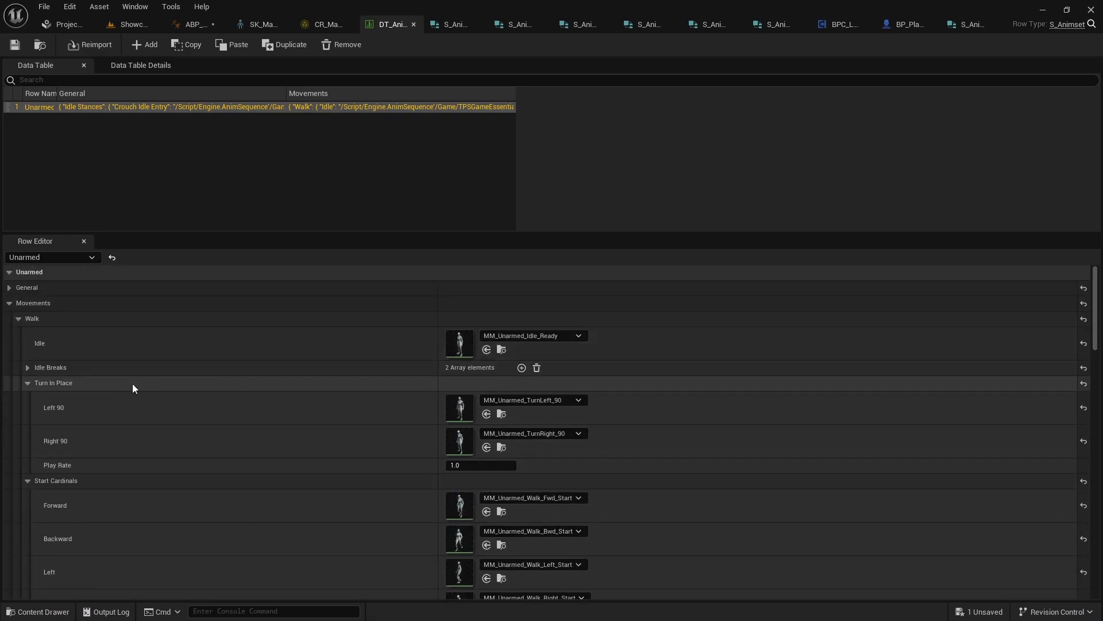
{"action": "left_click", "coordinate": [18, 318]}
{"action": "scroll", "coordinate": [18, 342], "scroll_direction": "down", "scroll_amount": 2}
{"action": "left_click", "coordinate": [27, 343]}
{"action": "left_click", "coordinate": [27, 359]}
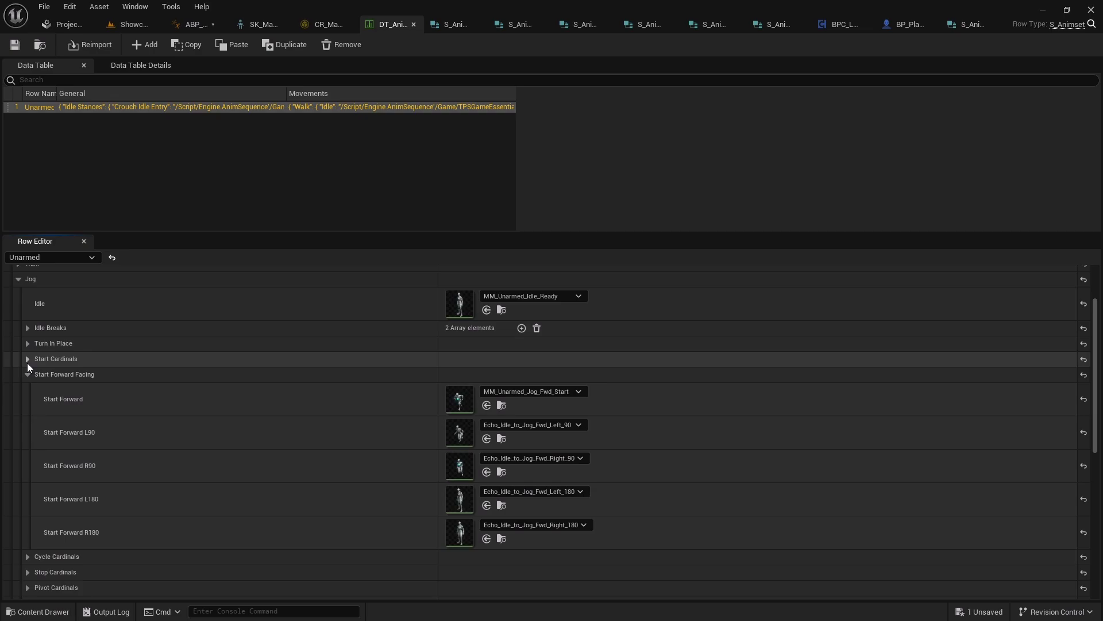
{"action": "left_click", "coordinate": [26, 375]}
{"action": "scroll", "coordinate": [25, 396], "scroll_direction": "down", "scroll_amount": 1}
{"action": "left_click", "coordinate": [27, 401]}
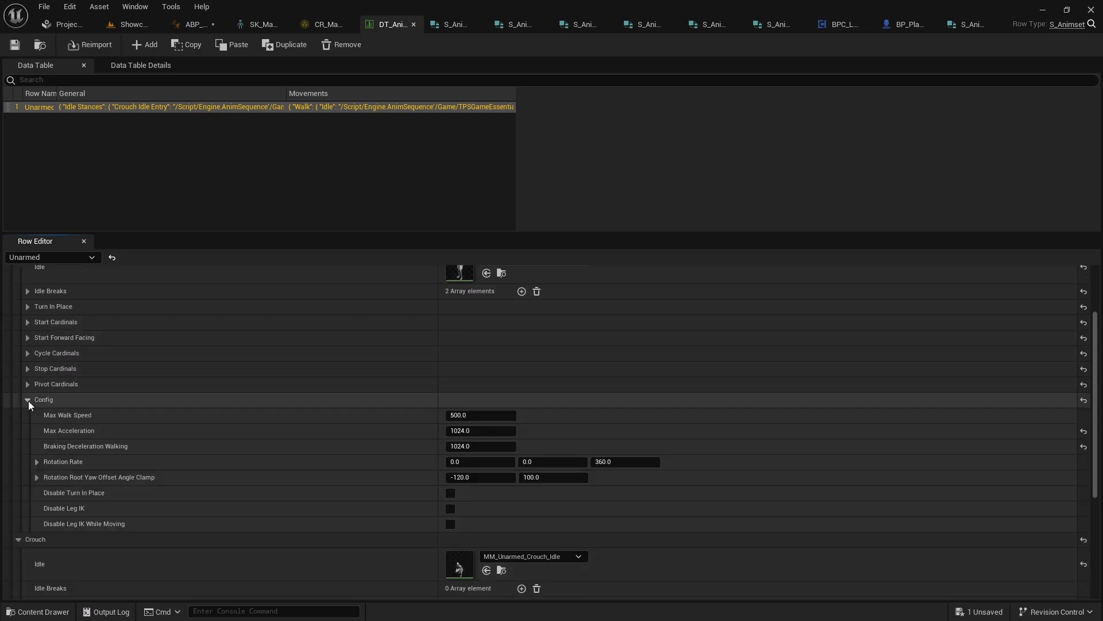
{"action": "scroll", "coordinate": [28, 399], "scroll_direction": "down", "scroll_amount": 1}
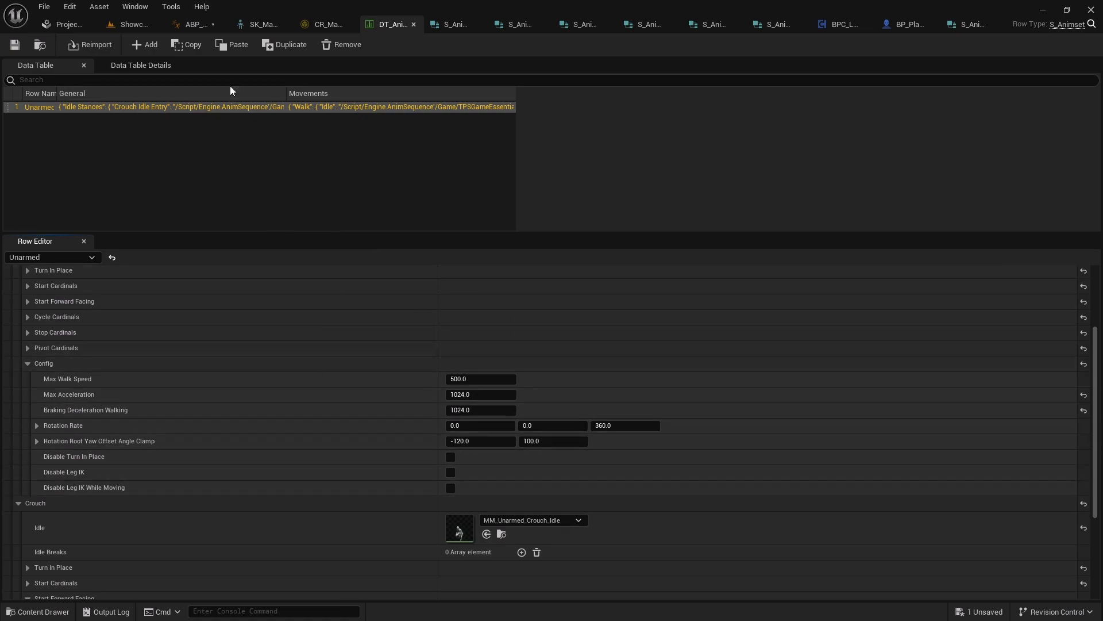
Open the Configs collapsed graph inside ABP_Locomotion's SetAnimationData function and expand all outputs of the Break S_Anim_Config node.
{"action": "left_click", "coordinate": [185, 26]}
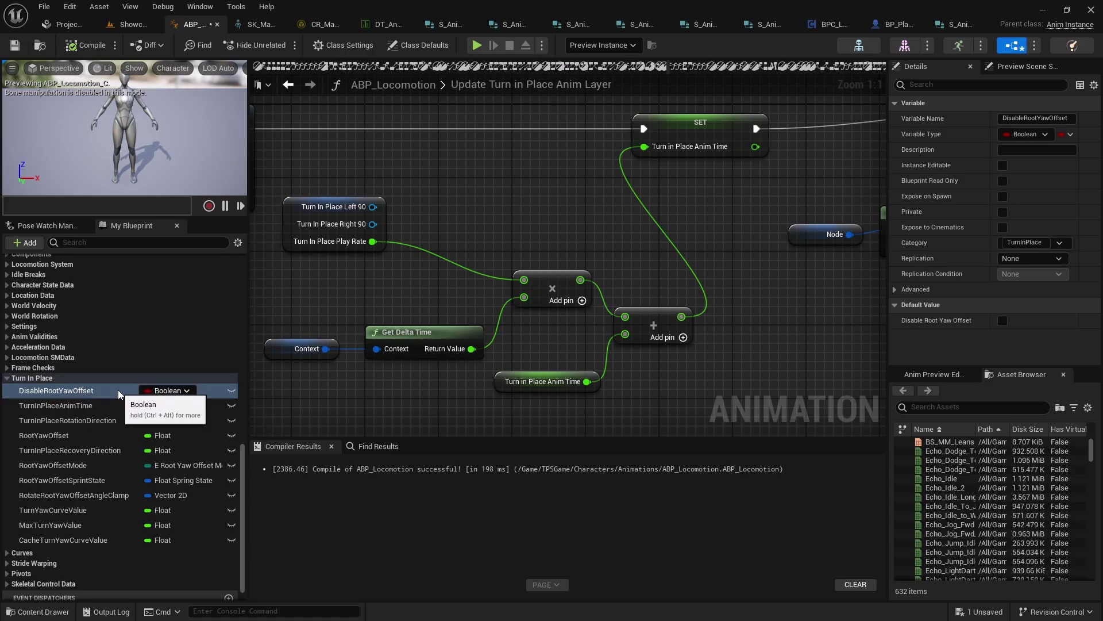
{"action": "scroll", "coordinate": [103, 356], "scroll_direction": "up", "scroll_amount": 10}
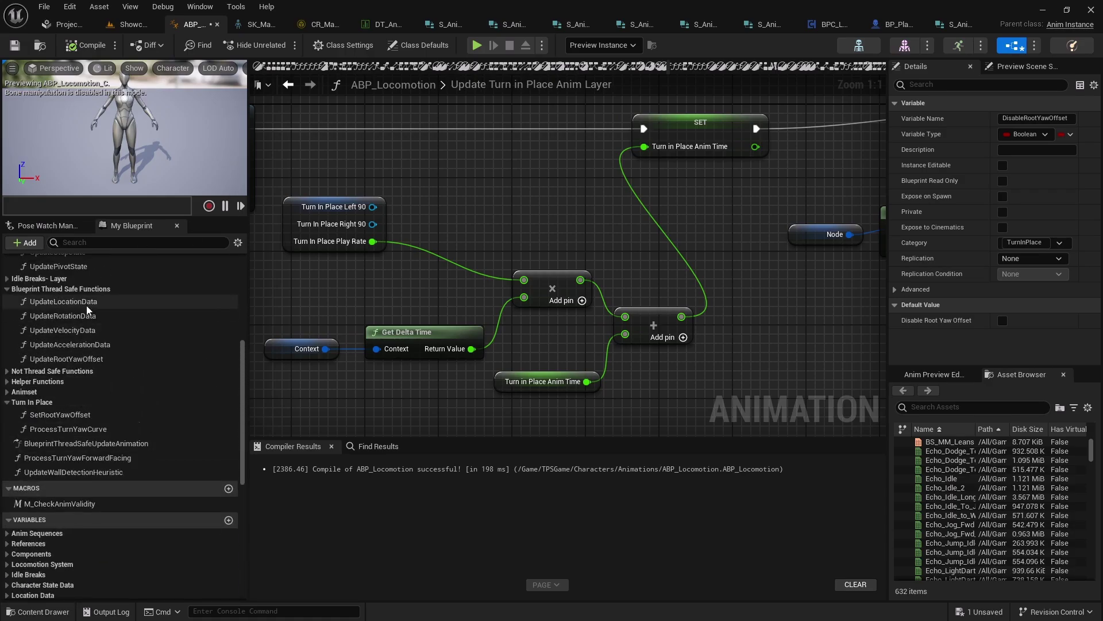
{"action": "scroll", "coordinate": [86, 311], "scroll_direction": "up", "scroll_amount": 7}
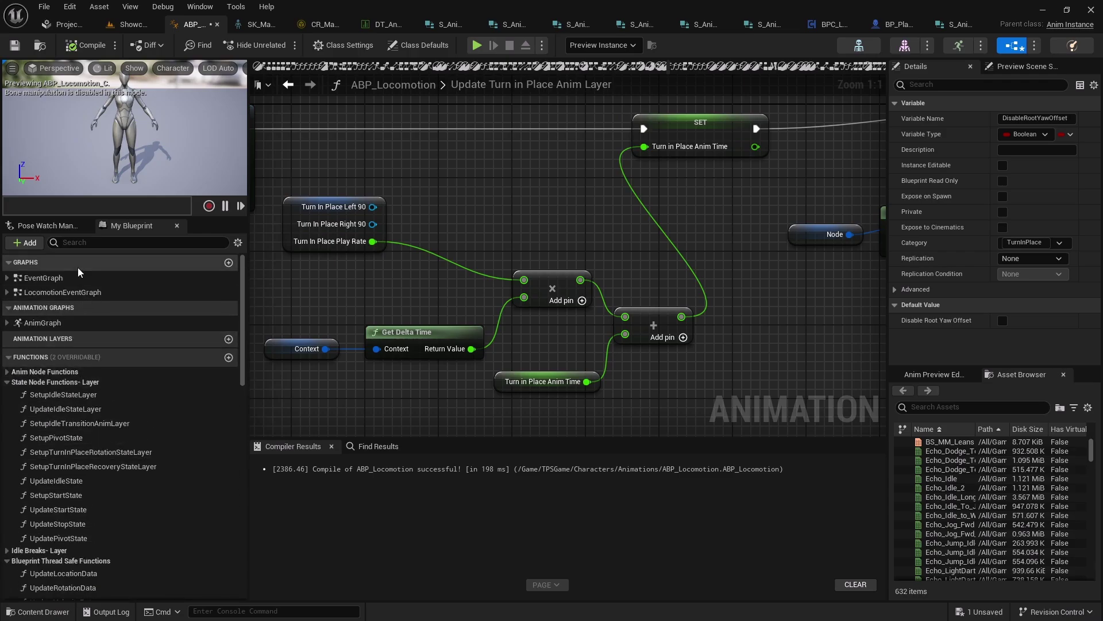
{"action": "scroll", "coordinate": [74, 293], "scroll_direction": "down", "scroll_amount": 8}
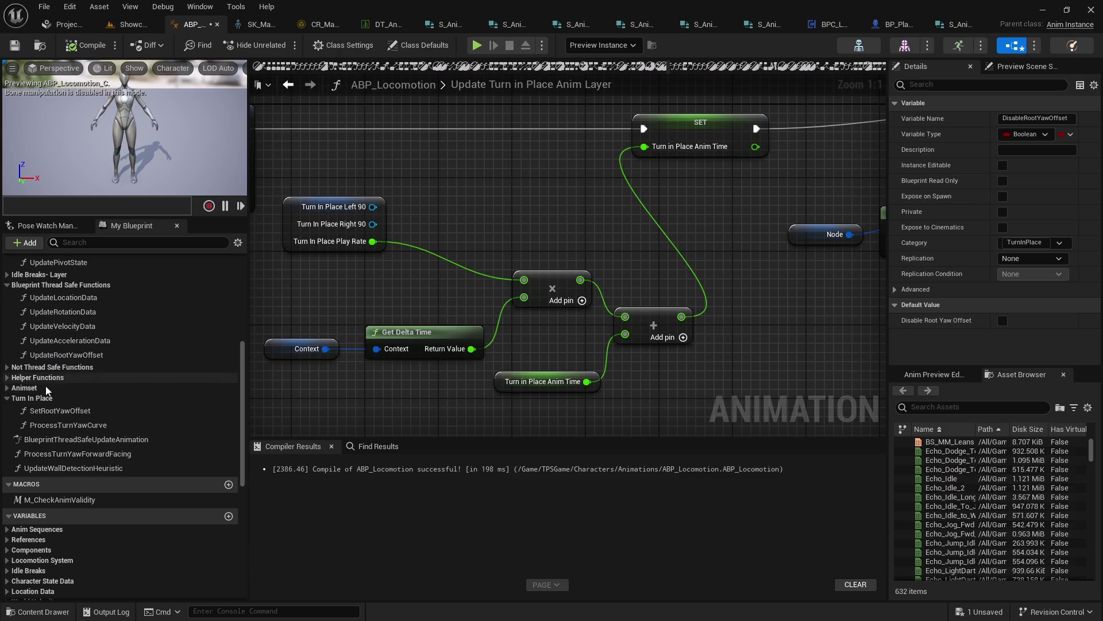
{"action": "left_click", "coordinate": [9, 368]}
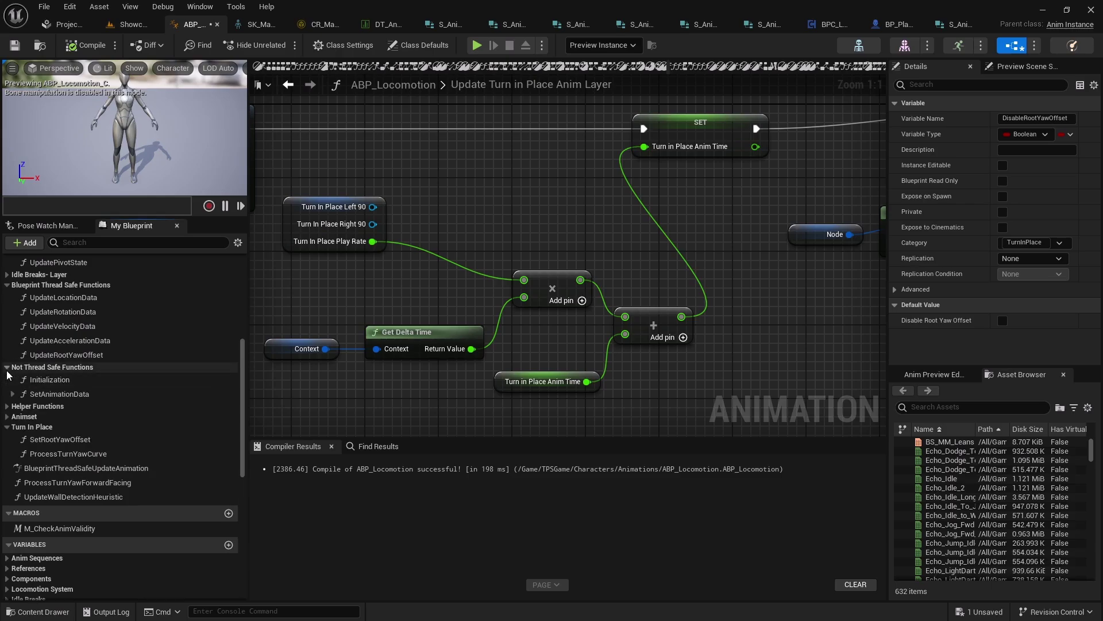
{"action": "double_click", "coordinate": [63, 395]}
{"action": "scroll", "coordinate": [543, 316], "scroll_direction": "up", "scroll_amount": 4}
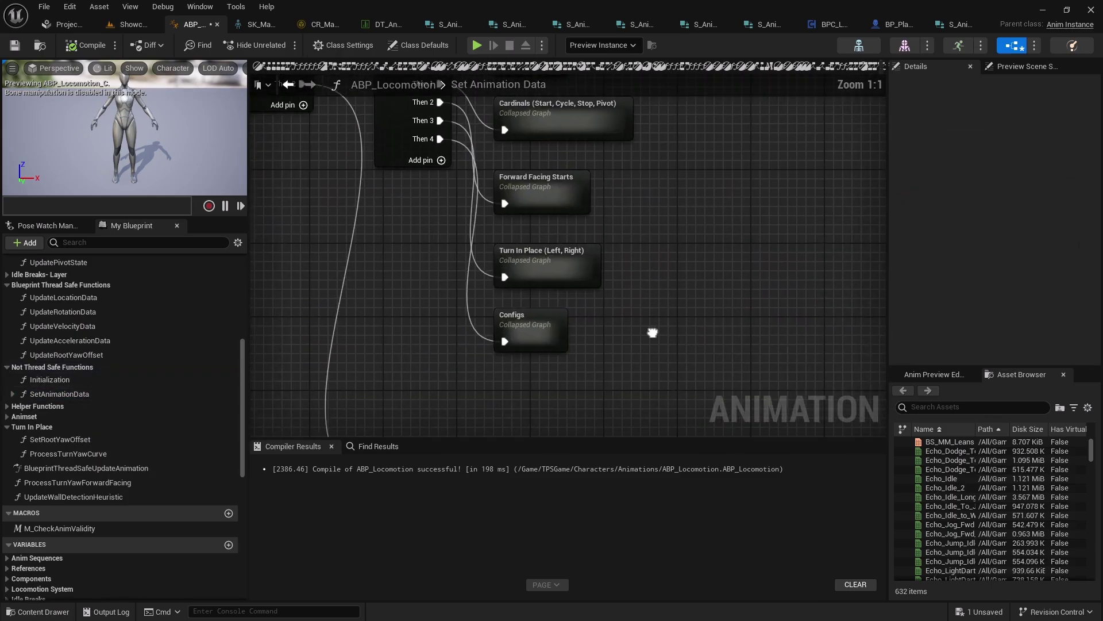
{"action": "double_click", "coordinate": [524, 322]}
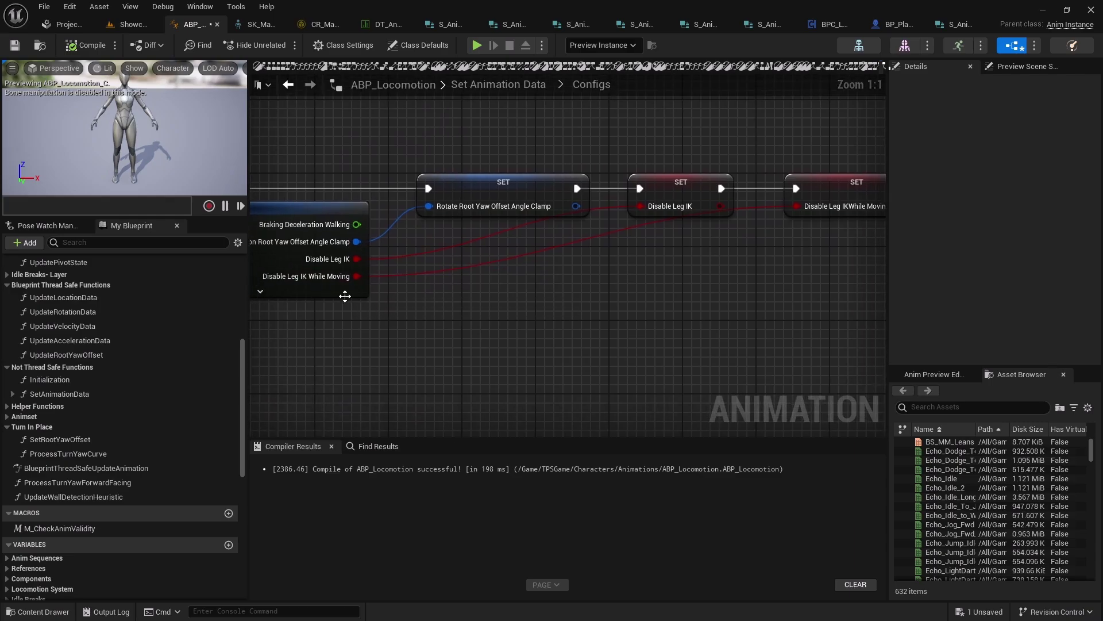
{"action": "left_click", "coordinate": [345, 296]}
{"action": "right_click_drag", "start_coordinate": [396, 360], "coordinate": [445, 317]}
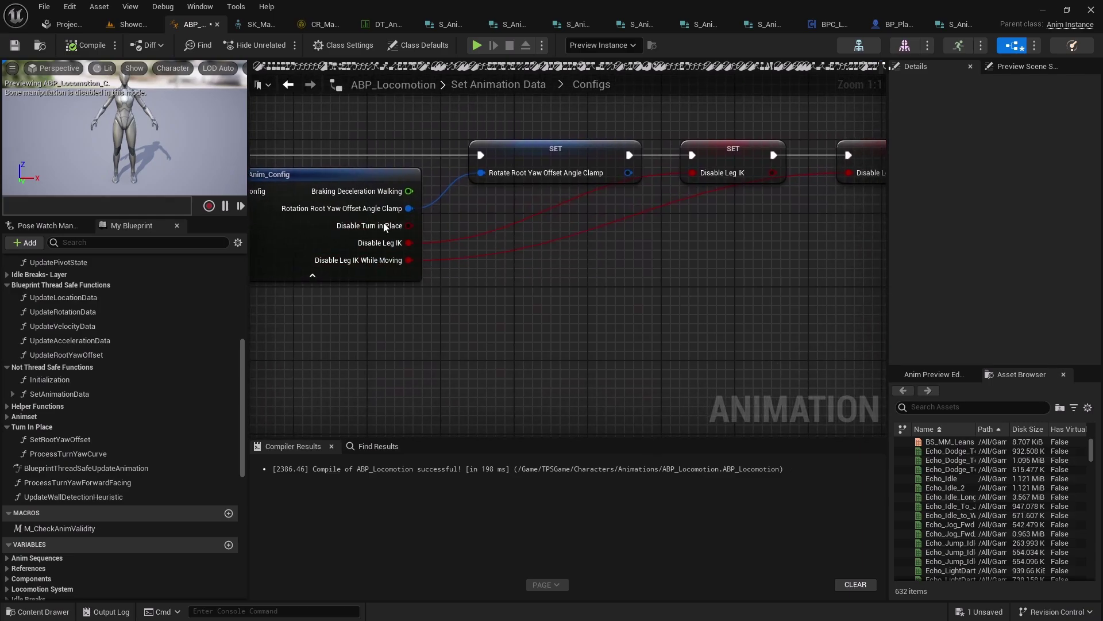
Add a DisableRootYawOffset setter and connect its execution after the Disable Leg IKWhile Moving setter.
{"action": "right_click_drag", "start_coordinate": [385, 227], "coordinate": [287, 234]}
{"action": "scroll", "coordinate": [161, 485], "scroll_direction": "down", "scroll_amount": 8}
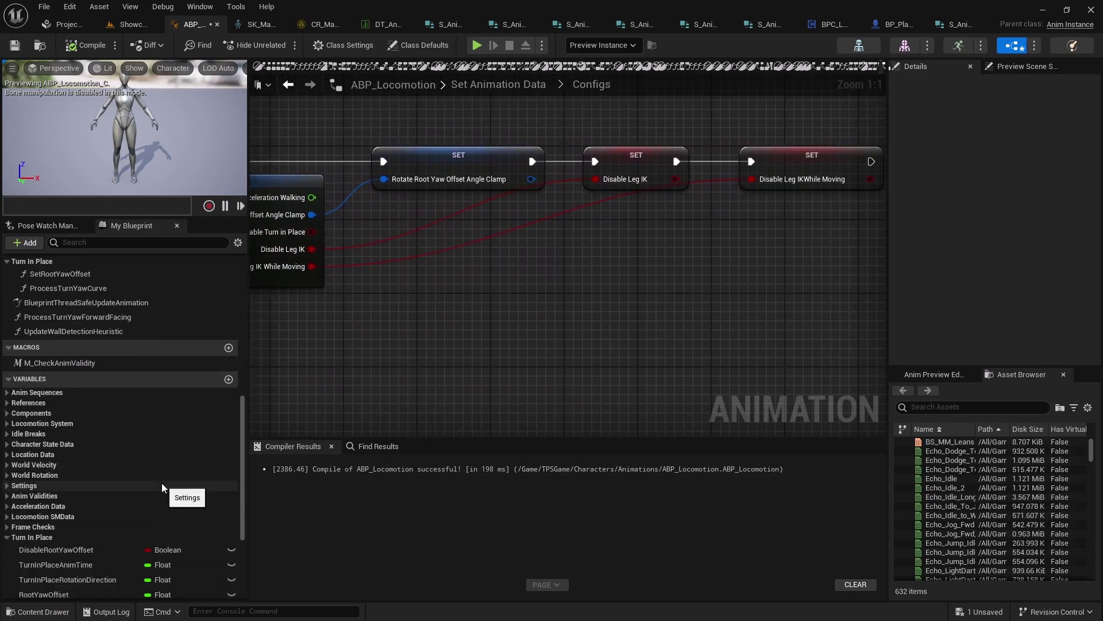
{"action": "scroll", "coordinate": [161, 481], "scroll_direction": "down", "scroll_amount": 1}
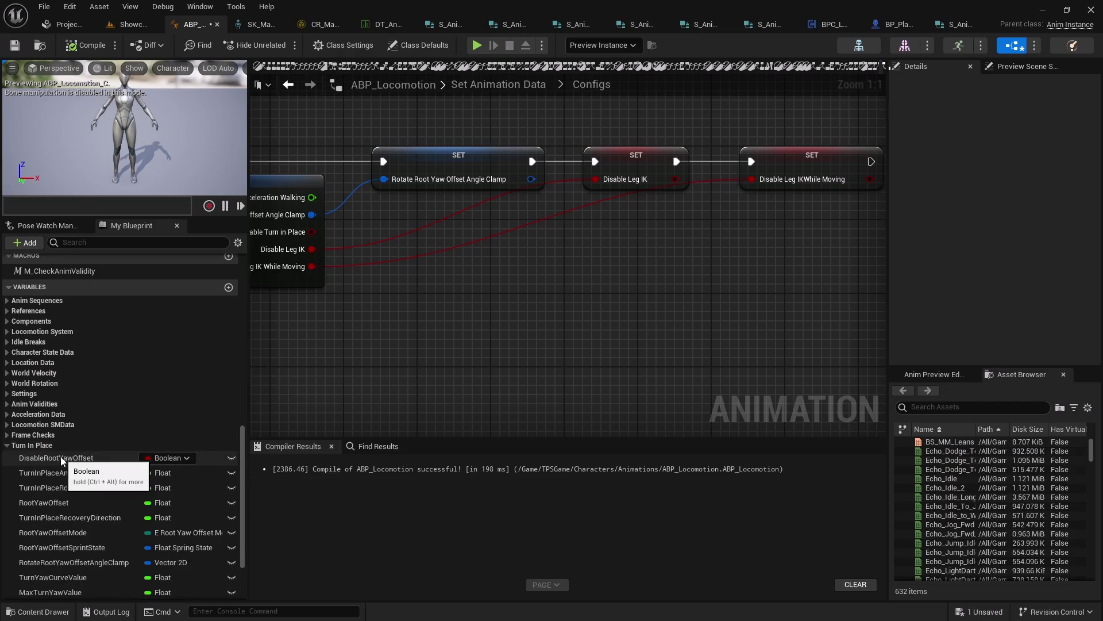
{"action": "left_click_drag", "start_coordinate": [58, 456], "coordinate": [736, 281]}
{"action": "right_click_drag", "start_coordinate": [736, 282], "coordinate": [488, 330]}
{"action": "left_click_drag", "start_coordinate": [569, 310], "coordinate": [760, 227]}
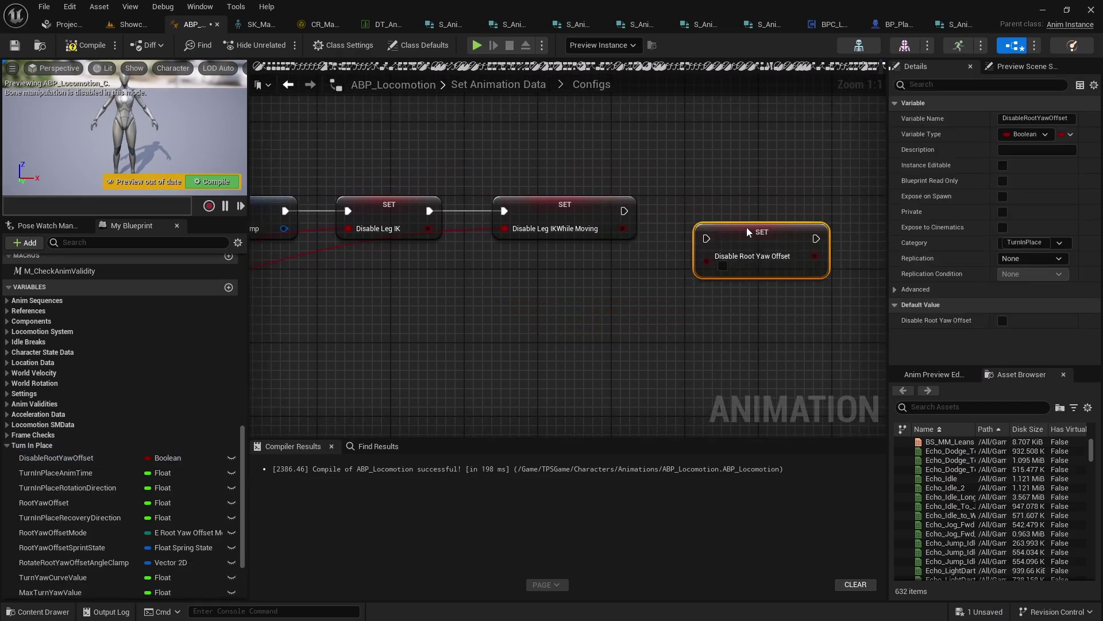
{"action": "left_click_drag", "start_coordinate": [625, 211], "coordinate": [714, 231]}
{"action": "left_click_drag", "start_coordinate": [734, 233], "coordinate": [798, 217]}
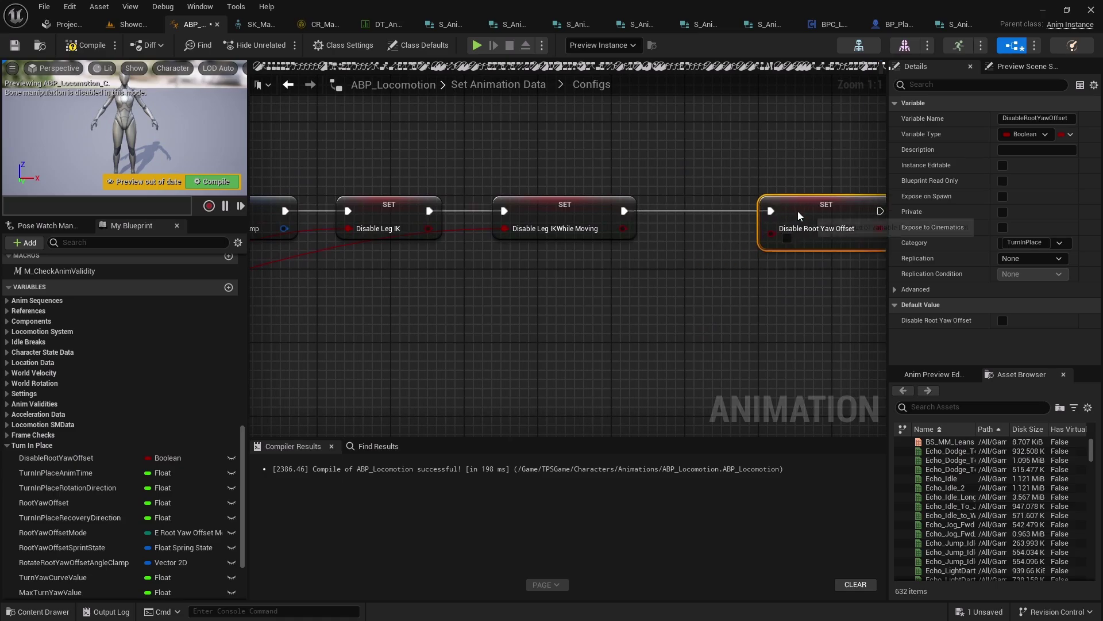
{"action": "right_click_drag", "start_coordinate": [717, 266], "coordinate": [596, 267]}
Connect the Disable Turn in Place output of Break S_Anim_Config to the Disable Root Yaw Offset setter's value.
{"action": "scroll", "coordinate": [597, 266], "scroll_direction": "down", "scroll_amount": 1}
{"action": "scroll", "coordinate": [598, 271], "scroll_direction": "down", "scroll_amount": 1}
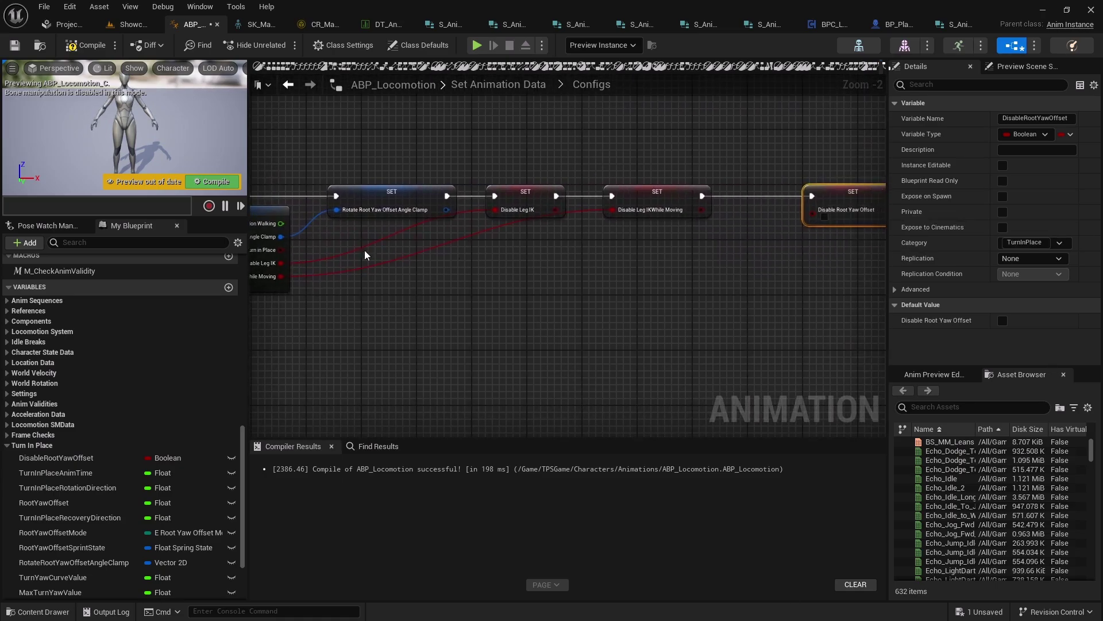
{"action": "left_click_drag", "start_coordinate": [266, 236], "coordinate": [463, 261]}
{"action": "right_click_drag", "start_coordinate": [584, 351], "coordinate": [425, 363]}
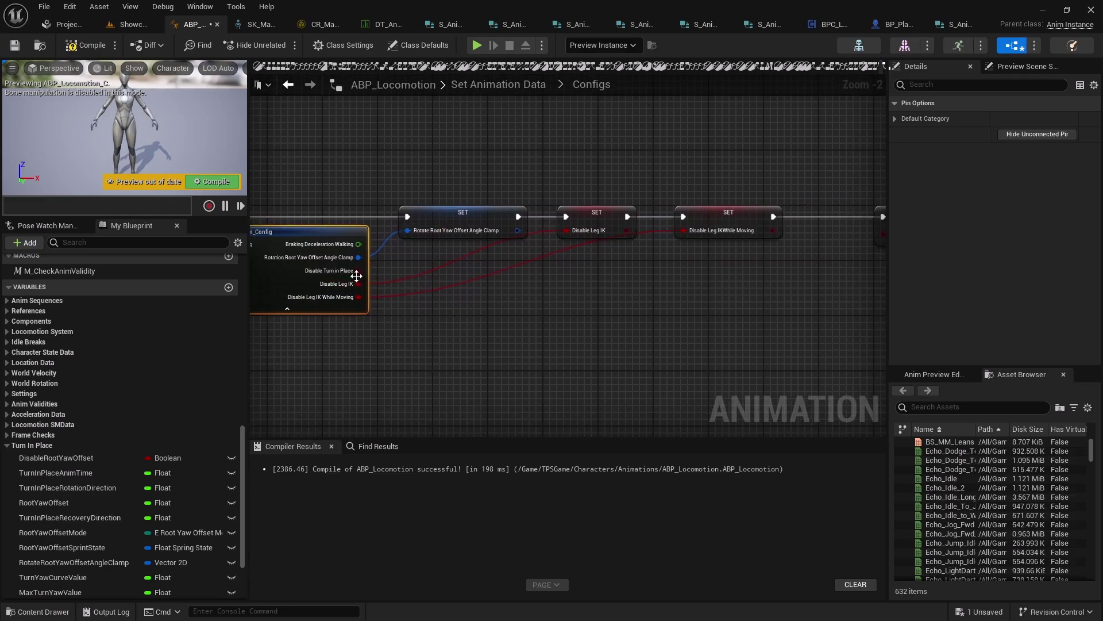
{"action": "left_click_drag", "start_coordinate": [353, 271], "coordinate": [694, 236]}
{"action": "scroll", "coordinate": [402, 303], "scroll_direction": "up", "scroll_amount": 2}
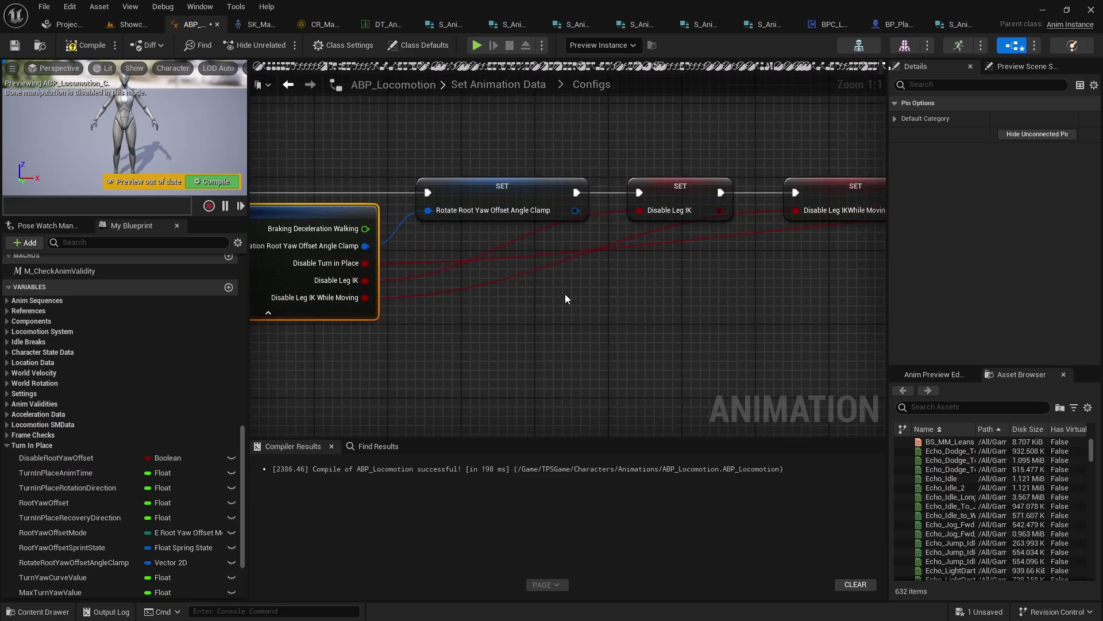
Move the Disable Root Yaw Offset setter closer to the Disable Leg IKWhile Moving setter and compile ABP_Locomotion.
{"action": "right_click_drag", "start_coordinate": [564, 294], "coordinate": [202, 313]}
{"action": "right_click_drag", "start_coordinate": [697, 222], "coordinate": [1088, 218]}
{"action": "right_click_drag", "start_coordinate": [381, 278], "coordinate": [395, 278]}
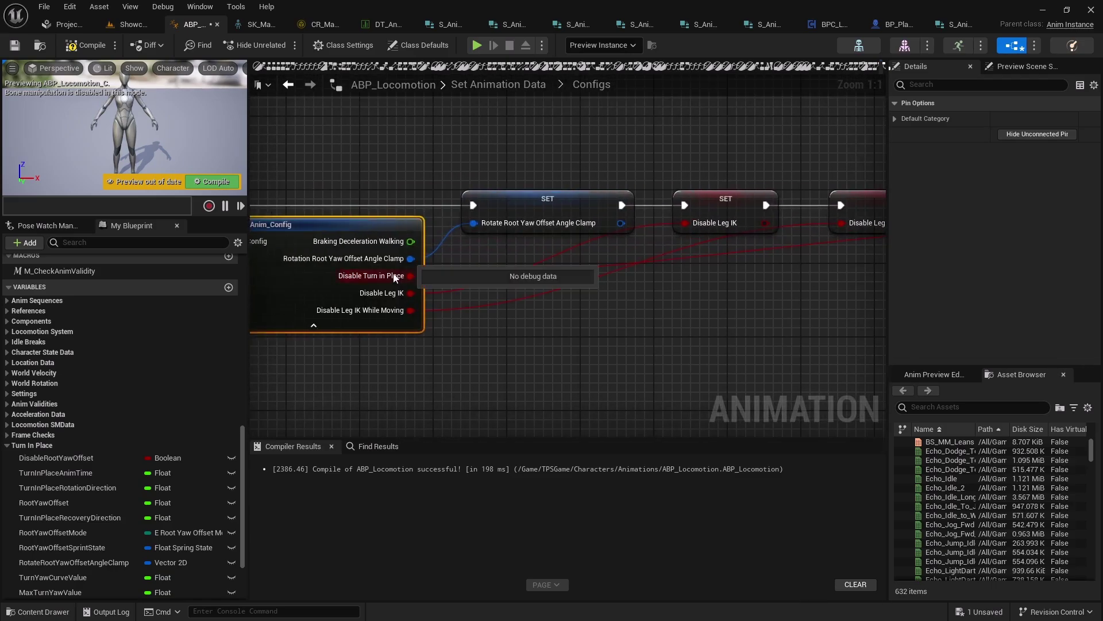
{"action": "right_click_drag", "start_coordinate": [687, 257], "coordinate": [282, 294]}
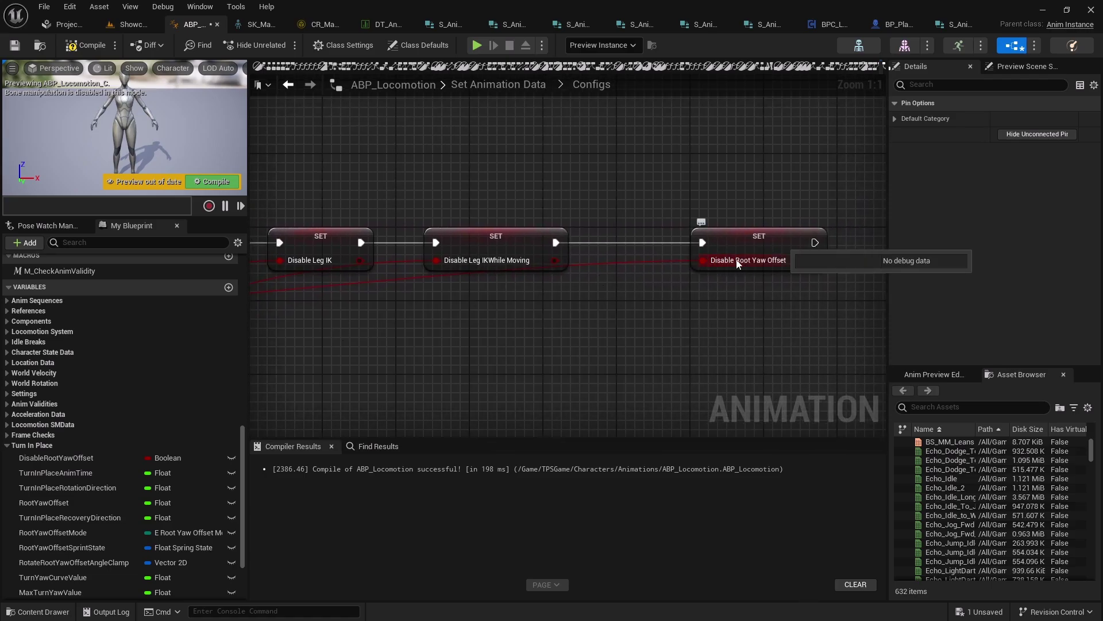
{"action": "right_click_drag", "start_coordinate": [733, 265], "coordinate": [1097, 230]}
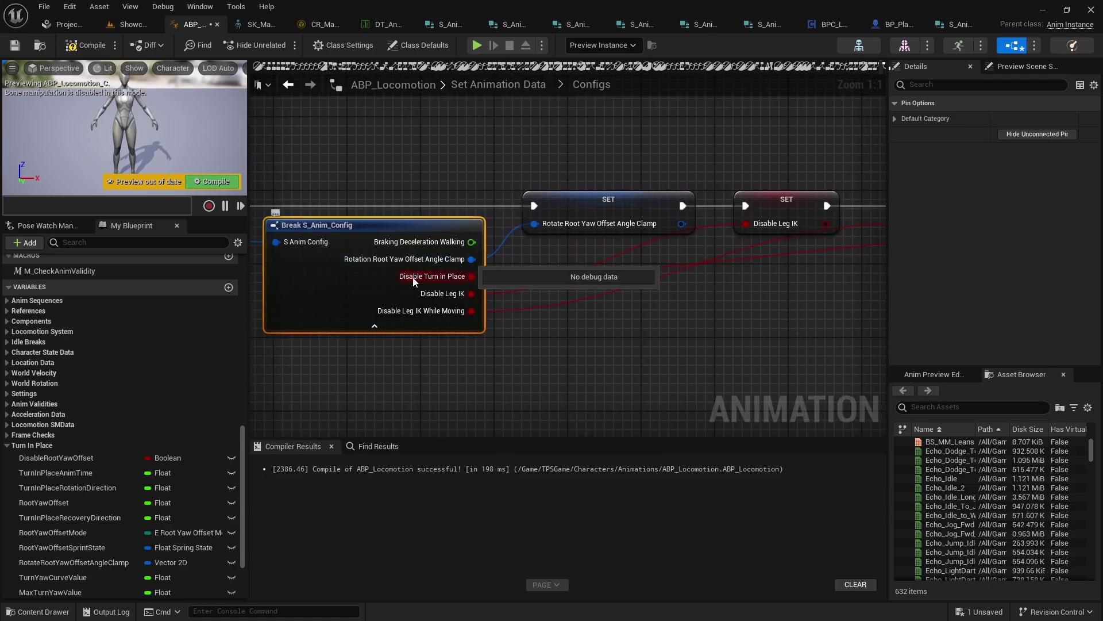
{"action": "right_click_drag", "start_coordinate": [427, 278], "coordinate": [633, 274]}
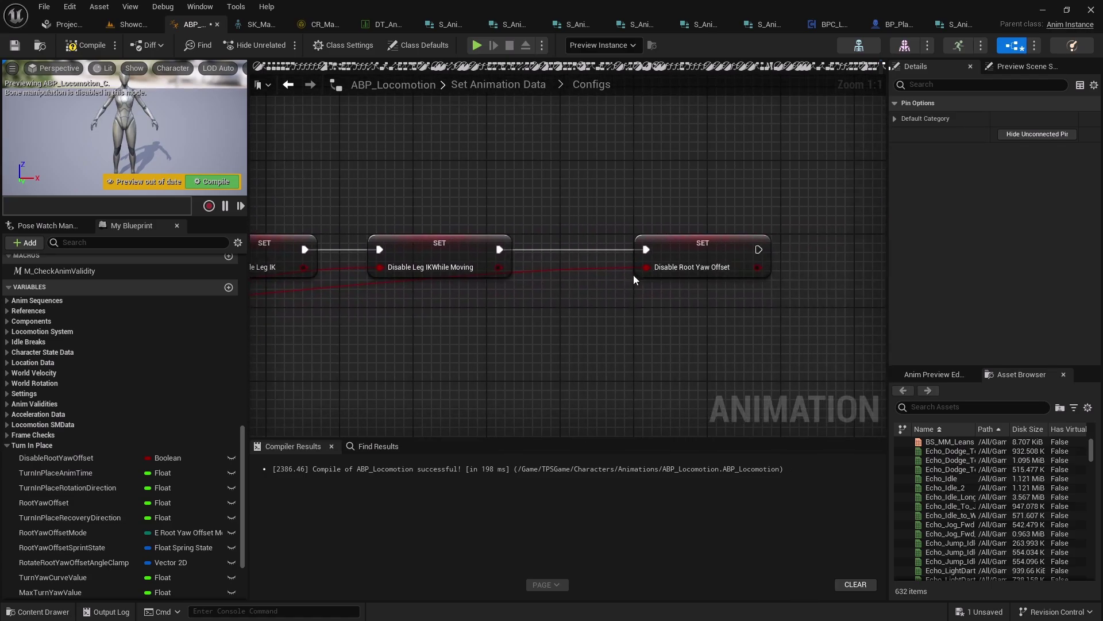
{"action": "left_click_drag", "start_coordinate": [705, 271], "coordinate": [661, 272]}
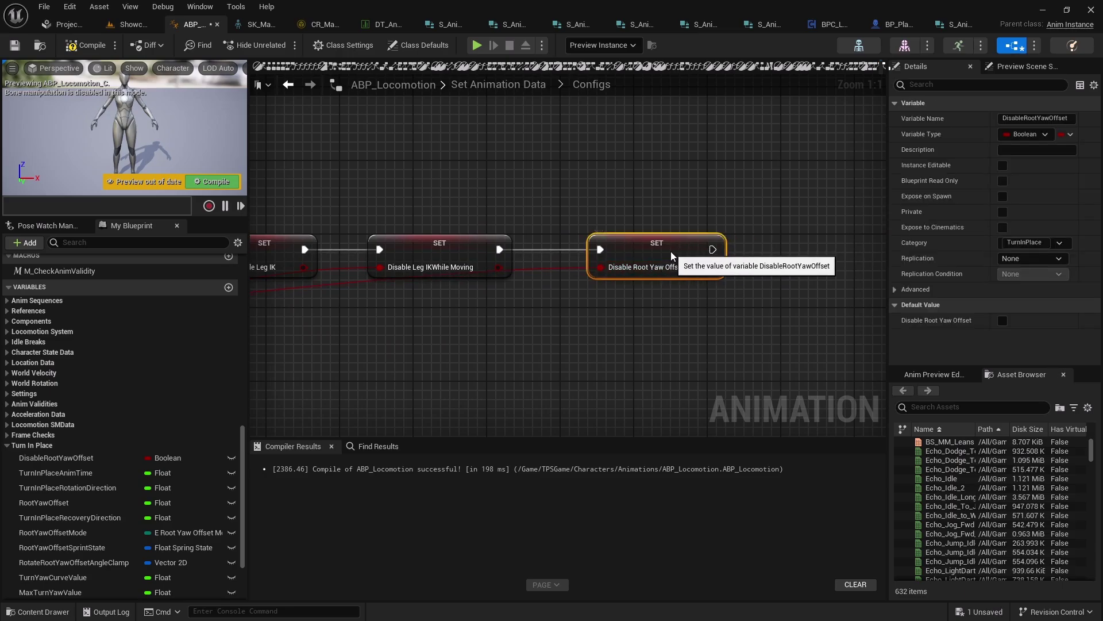
{"action": "left_click_drag", "start_coordinate": [605, 191], "coordinate": [691, 318]}
{"action": "left_click", "coordinate": [700, 317]}
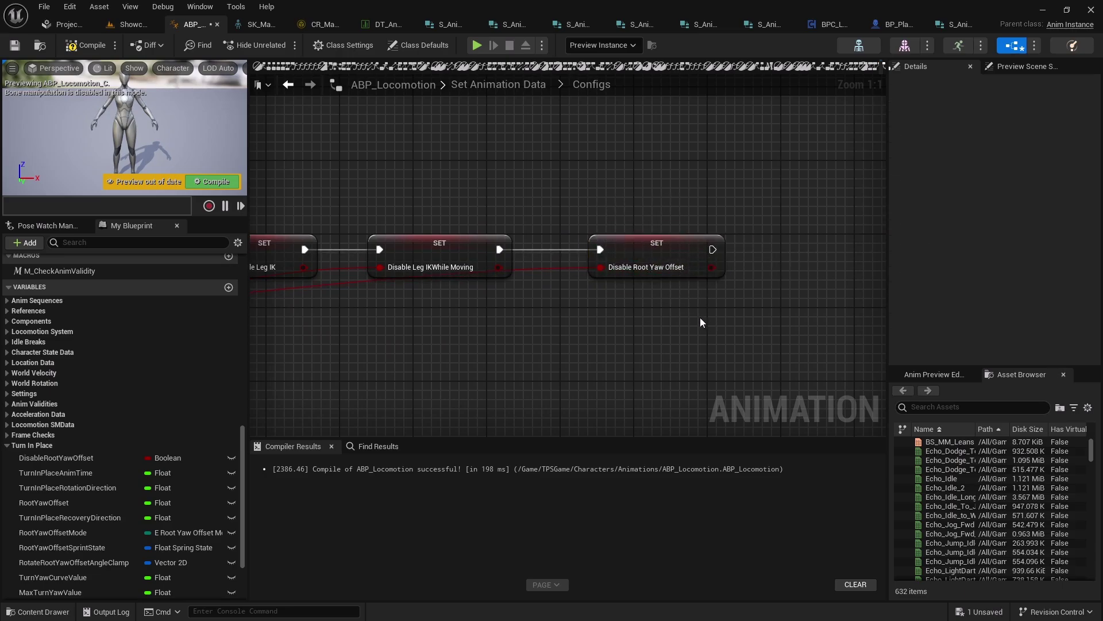
{"action": "left_click_drag", "start_coordinate": [574, 190], "coordinate": [673, 247]}
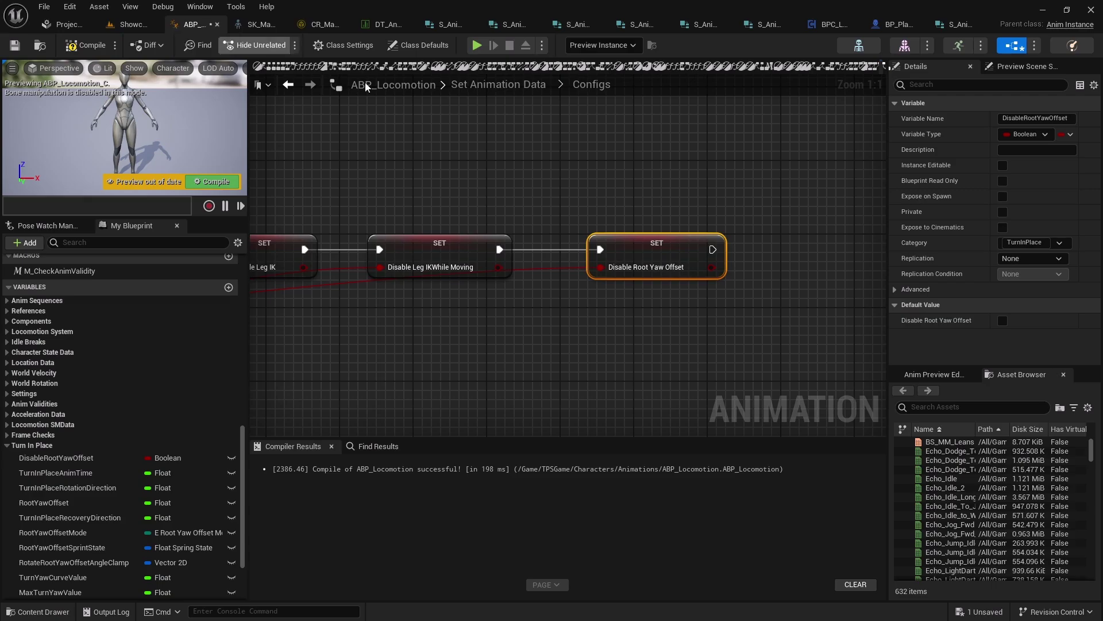
{"action": "right_click_drag", "start_coordinate": [466, 214], "coordinate": [534, 192]}
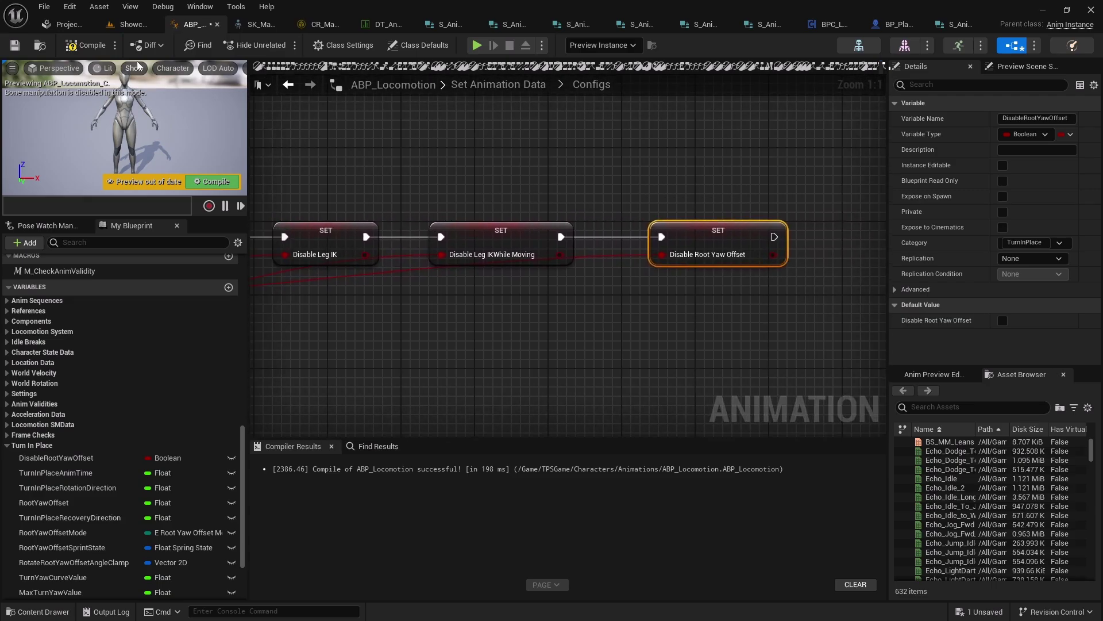
{"action": "left_click", "coordinate": [92, 46]}
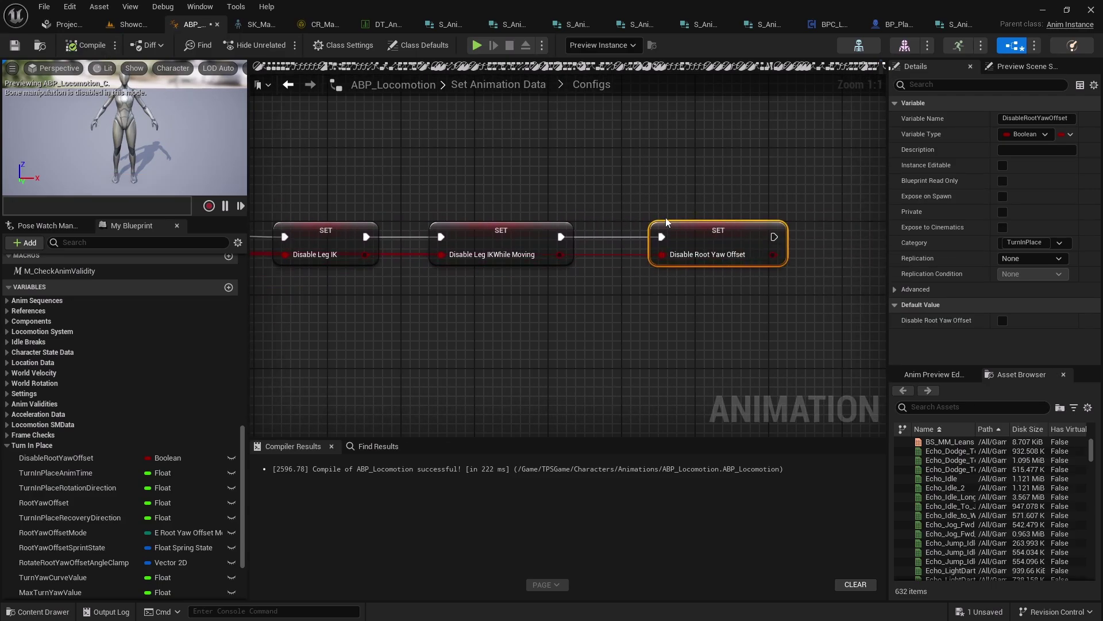
Review the Disable Turn in Place connection in the Configs graph and the matching Jog Config option in DT_Animset.
{"action": "right_click_drag", "start_coordinate": [618, 196], "coordinate": [603, 292]}
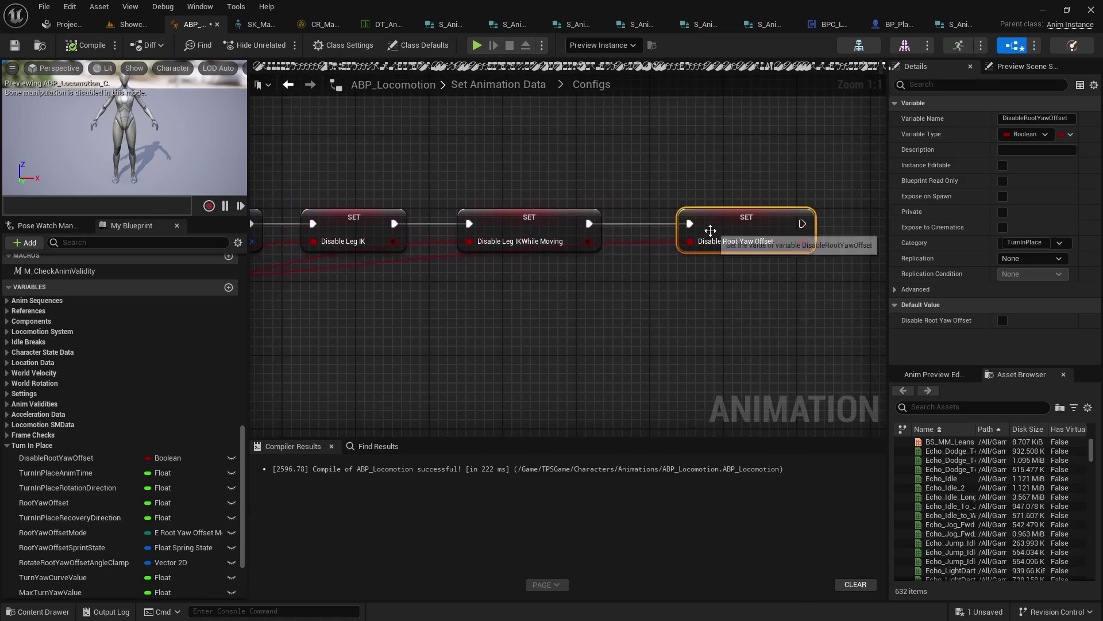
{"action": "right_click_drag", "start_coordinate": [611, 316], "coordinate": [1030, 300]}
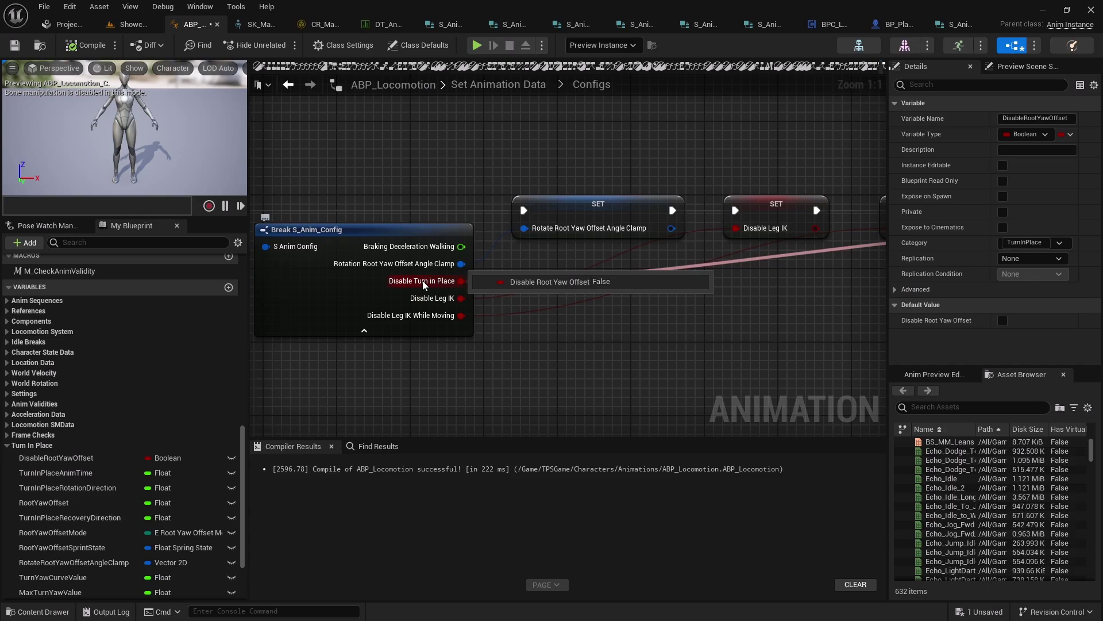
{"action": "left_click", "coordinate": [374, 29]}
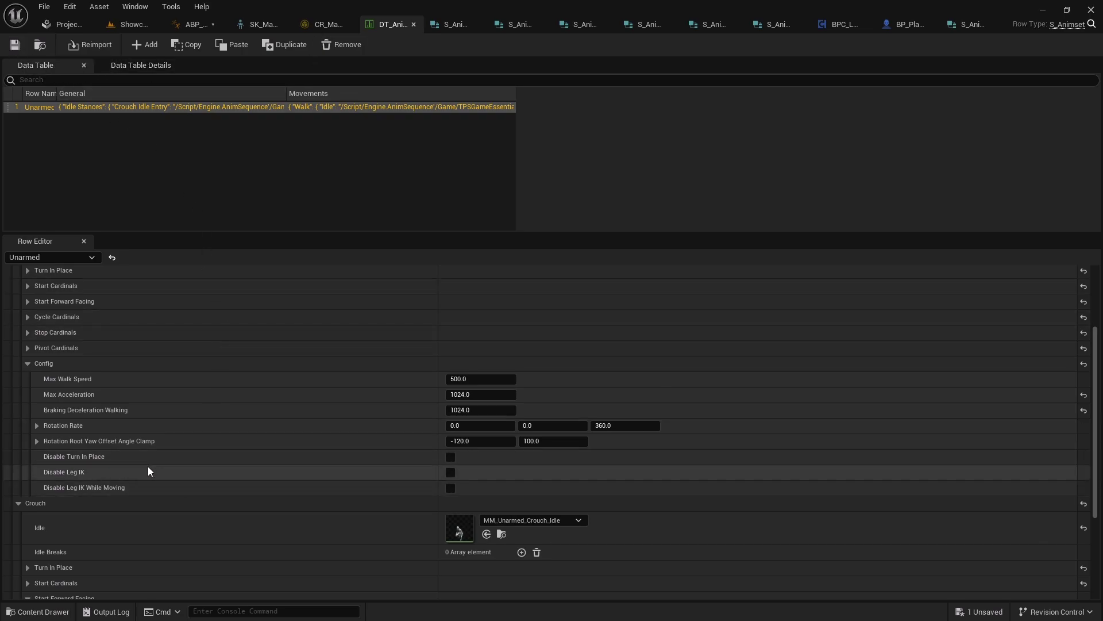
Play-test the character from ABP_Locomotion with the Jog Config's Disable Turn In Place option off, and end the session.
{"action": "left_click", "coordinate": [193, 24]}
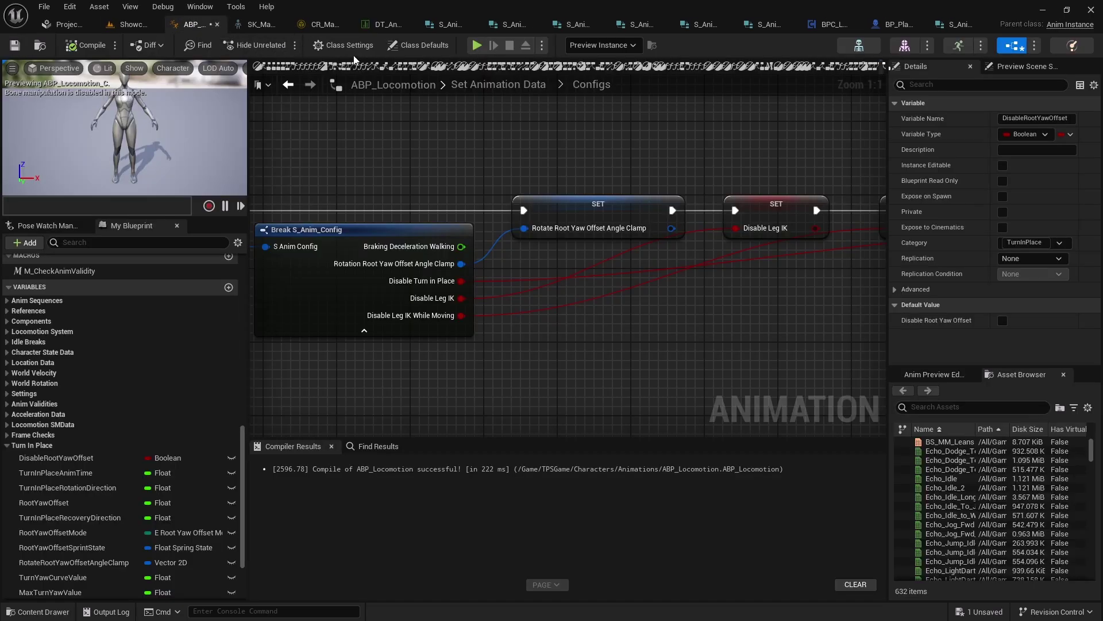
{"action": "left_click", "coordinate": [476, 45]}
{"action": "key", "text": "w"}
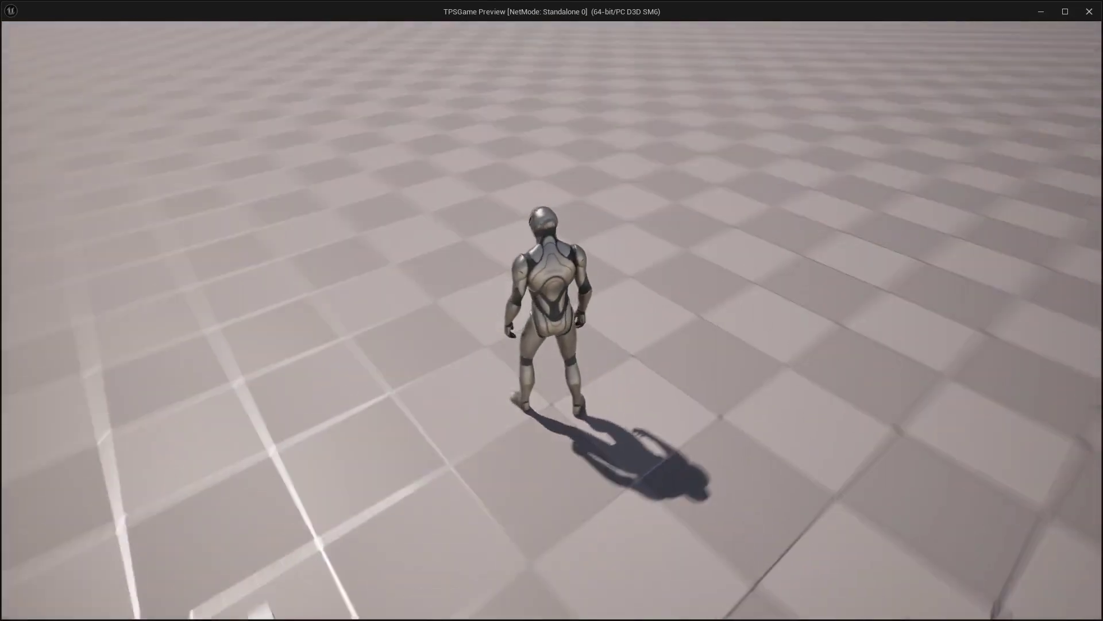
{"action": "key", "text": "Escape"}
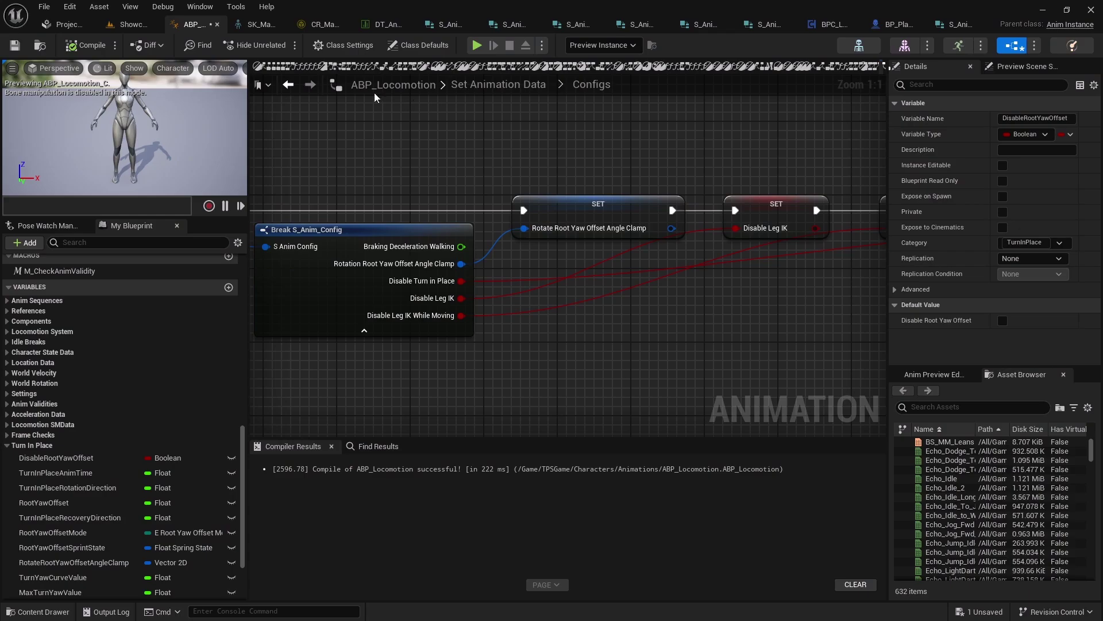
Enable Disable Turn In Place in the Jog Config of the Unarmed row in DT_Animset.
{"action": "left_click", "coordinate": [369, 27]}
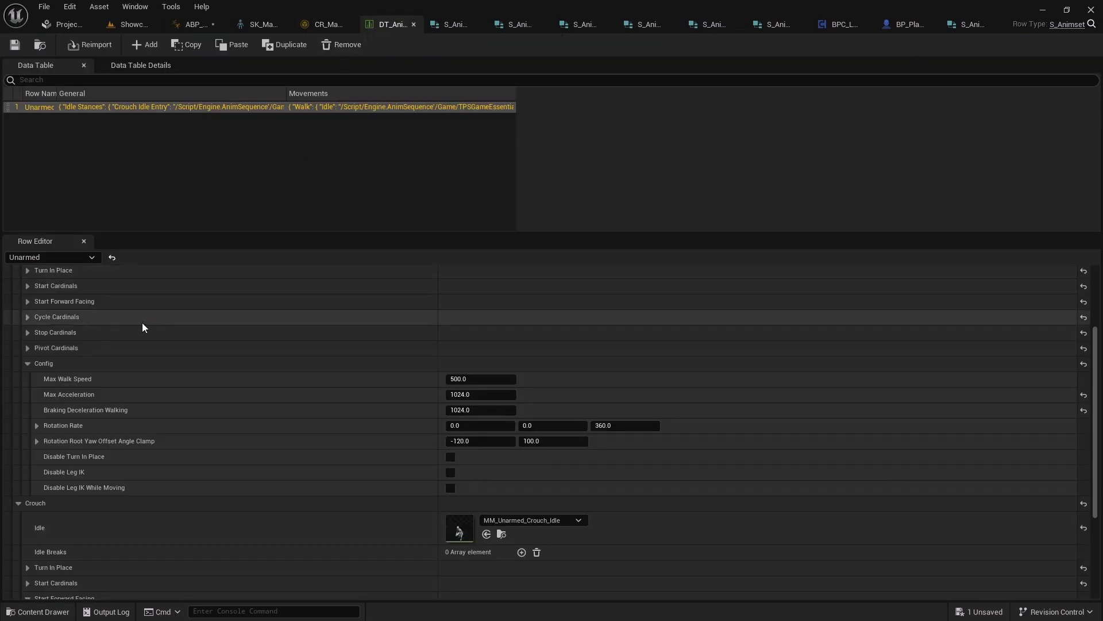
{"action": "scroll", "coordinate": [126, 350], "scroll_direction": "down", "scroll_amount": 2}
{"action": "scroll", "coordinate": [125, 351], "scroll_direction": "up", "scroll_amount": 5}
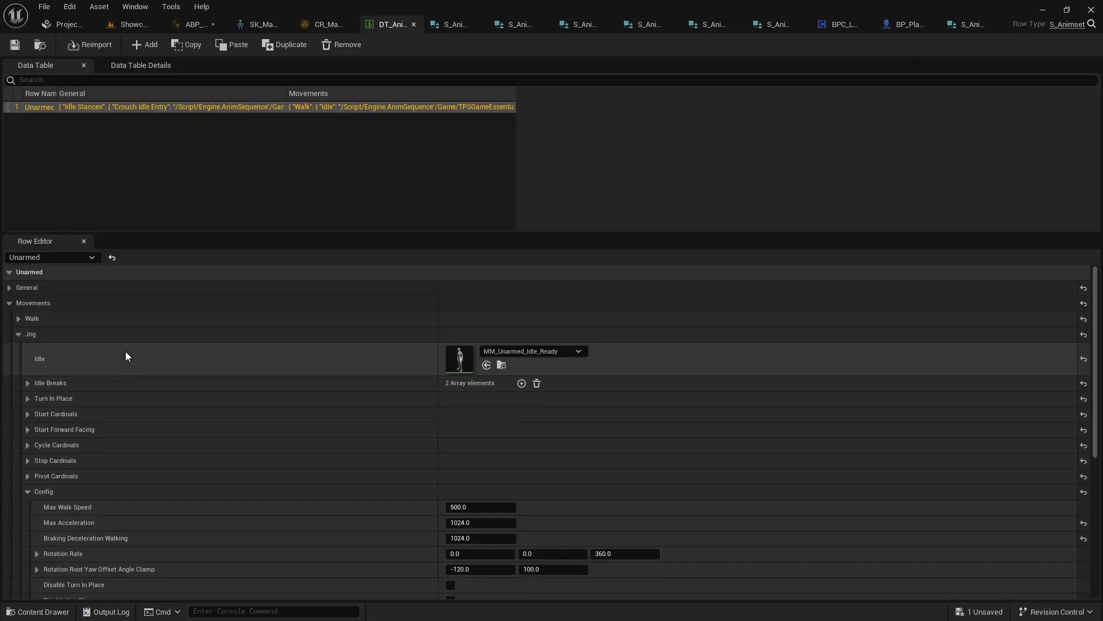
{"action": "left_click", "coordinate": [9, 287]}
{"action": "scroll", "coordinate": [12, 297], "scroll_direction": "down", "scroll_amount": 1}
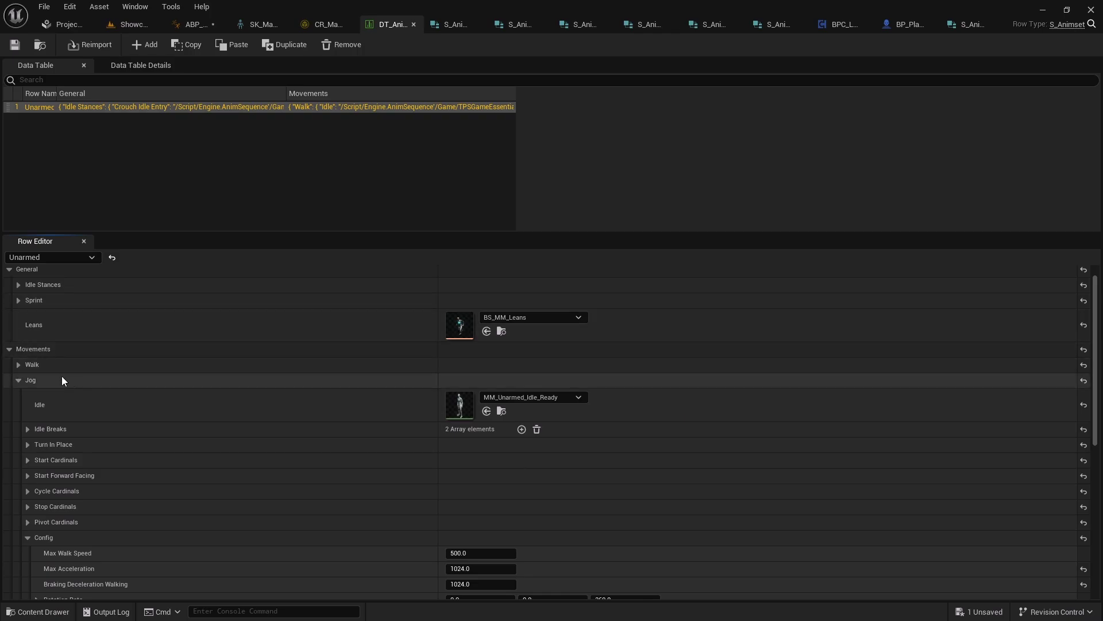
{"action": "scroll", "coordinate": [63, 385], "scroll_direction": "down", "scroll_amount": 3}
{"action": "scroll", "coordinate": [63, 402], "scroll_direction": "down", "scroll_amount": 2}
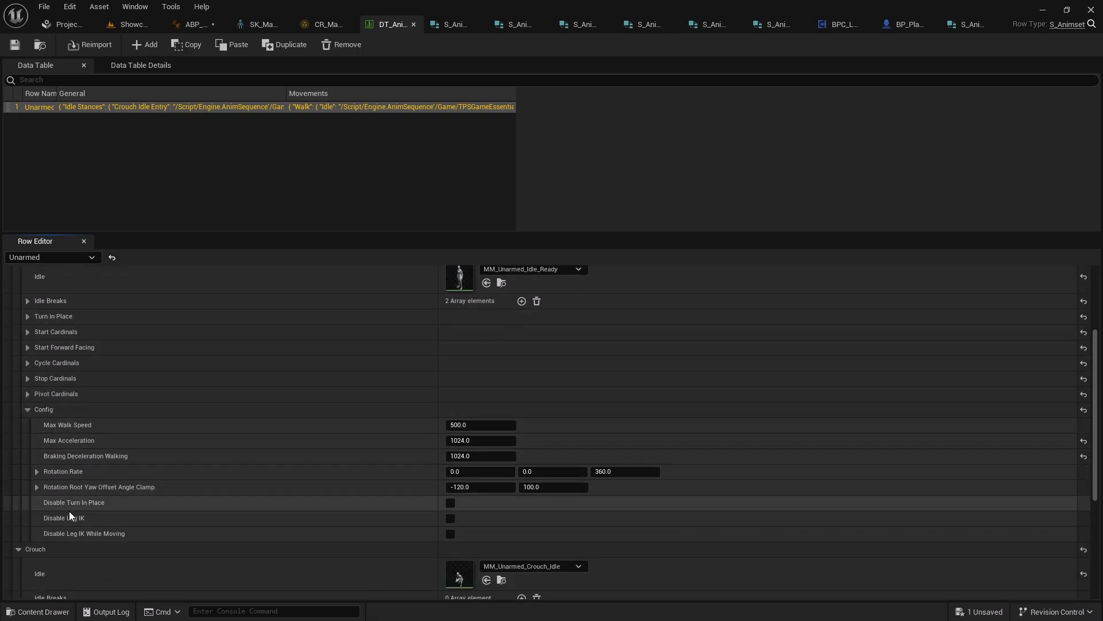
{"action": "scroll", "coordinate": [63, 394], "scroll_direction": "up", "scroll_amount": 2}
{"action": "scroll", "coordinate": [64, 393], "scroll_direction": "up", "scroll_amount": 3}
{"action": "scroll", "coordinate": [36, 377], "scroll_direction": "down", "scroll_amount": 6}
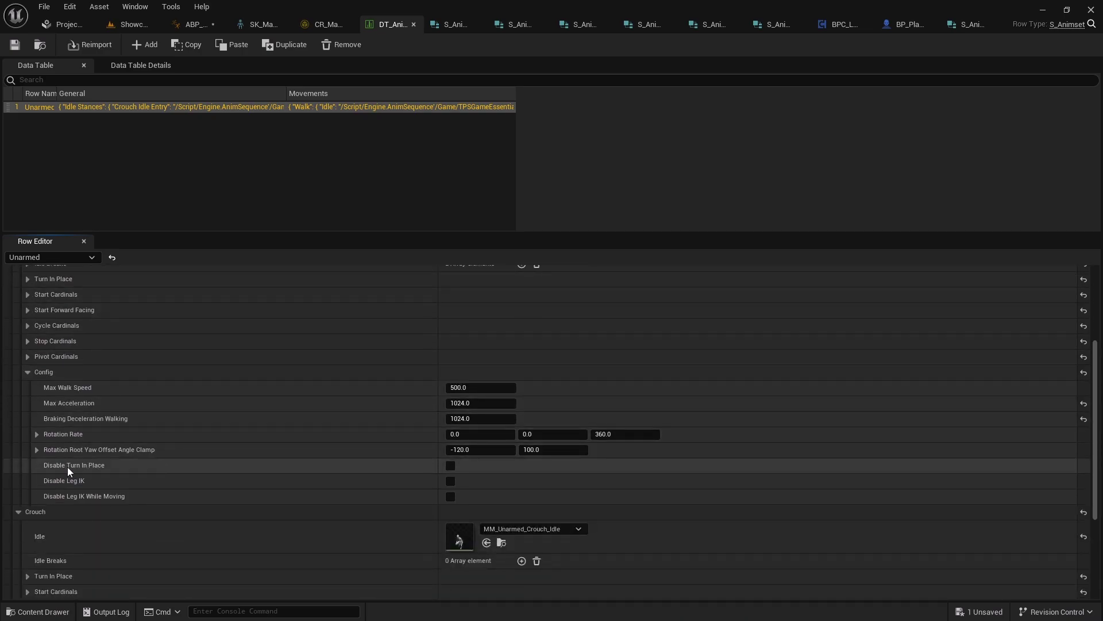
{"action": "left_click", "coordinate": [451, 467]}
Play-test the character's turning and movement with the Jog Config's Disable Turn In Place option enabled.
{"action": "left_click", "coordinate": [193, 24]}
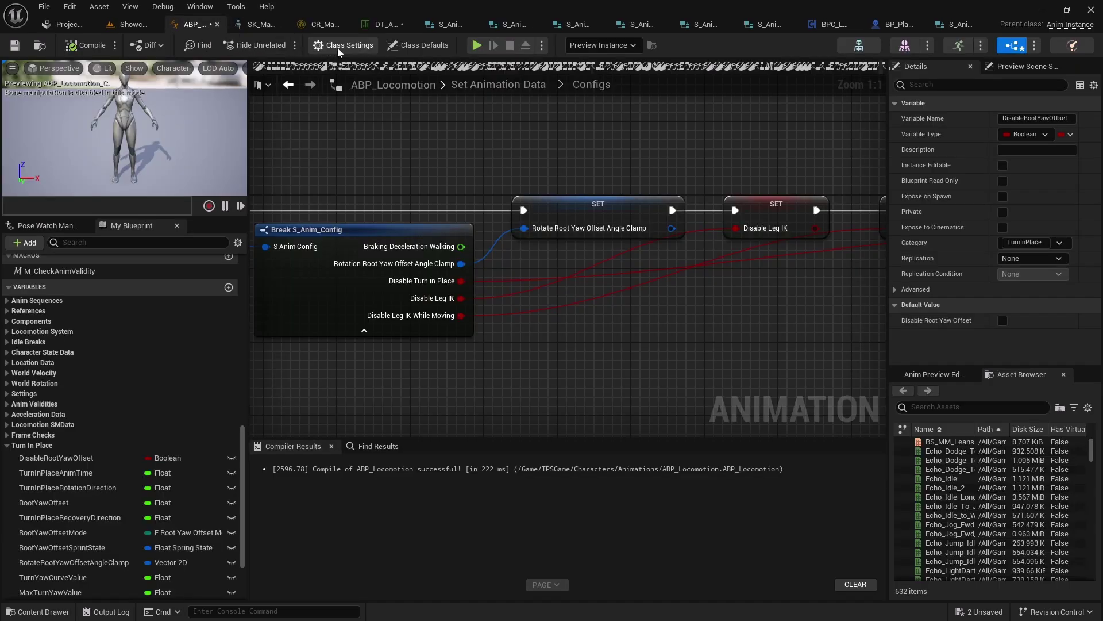
{"action": "left_click", "coordinate": [477, 46]}
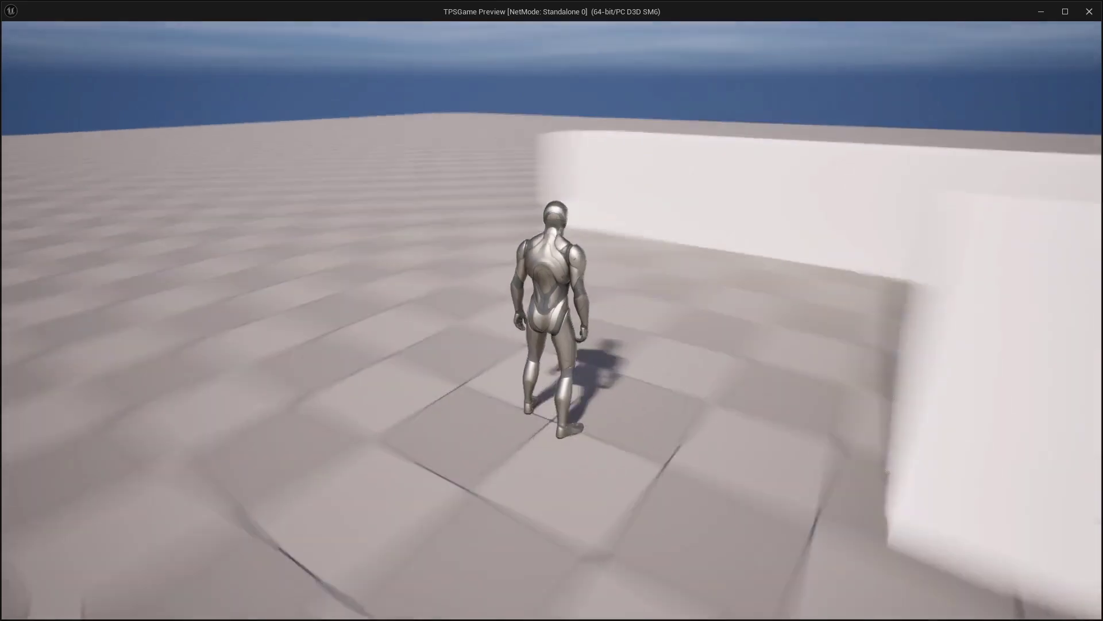
{"action": "key", "text": "w"}
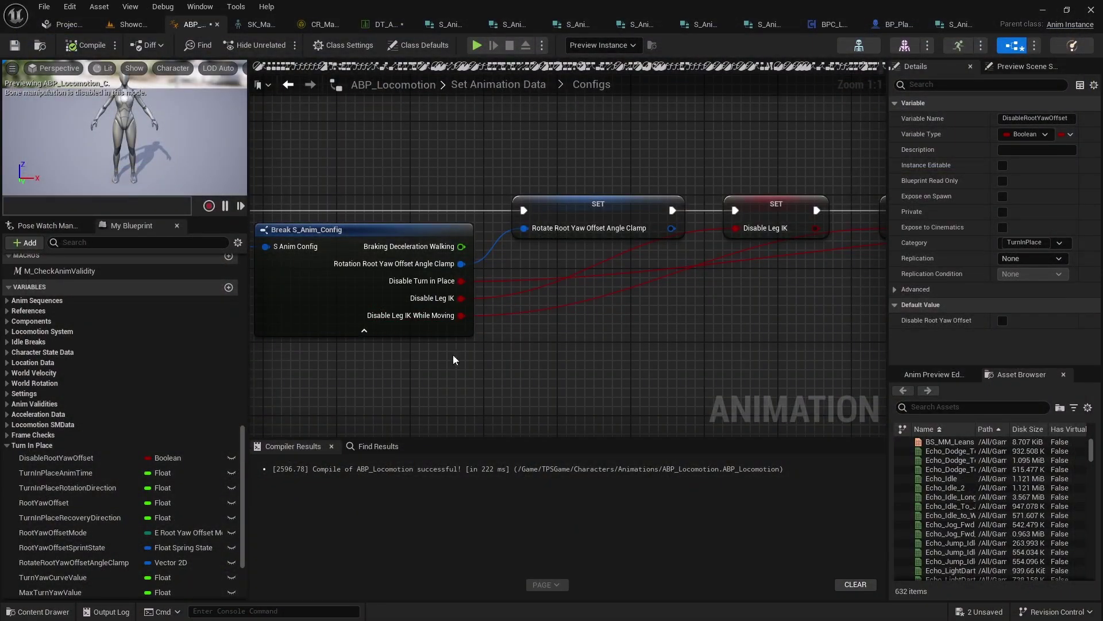
Turn off Disable Turn In Place in the Unarmed row's Jog Config in DT_Animset and save all project changes.
{"action": "left_click", "coordinate": [381, 24]}
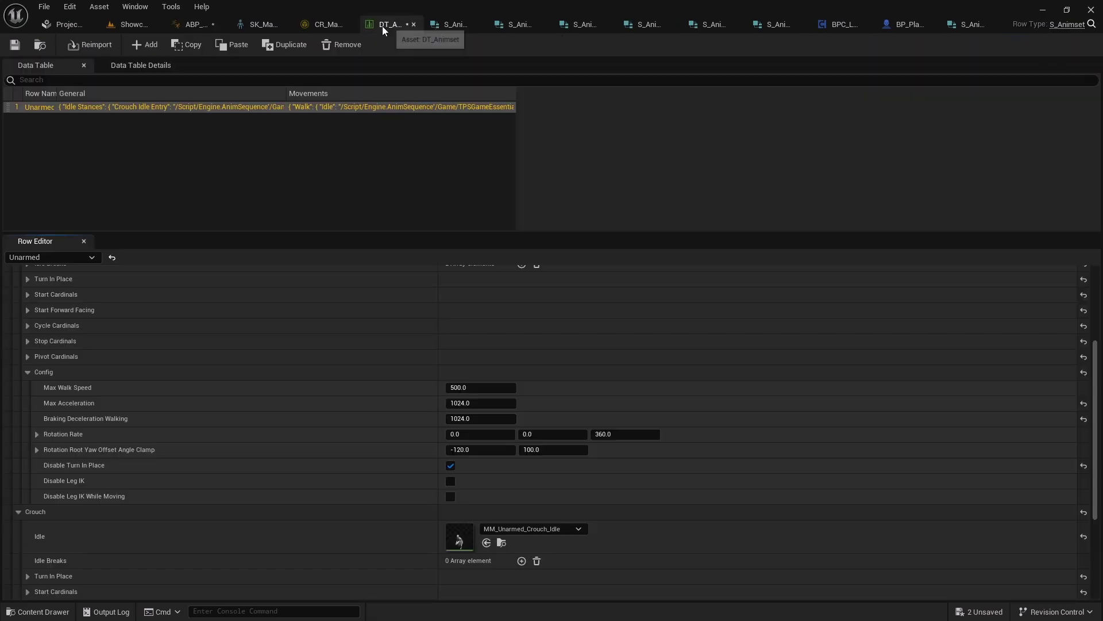
{"action": "left_click", "coordinate": [450, 465]}
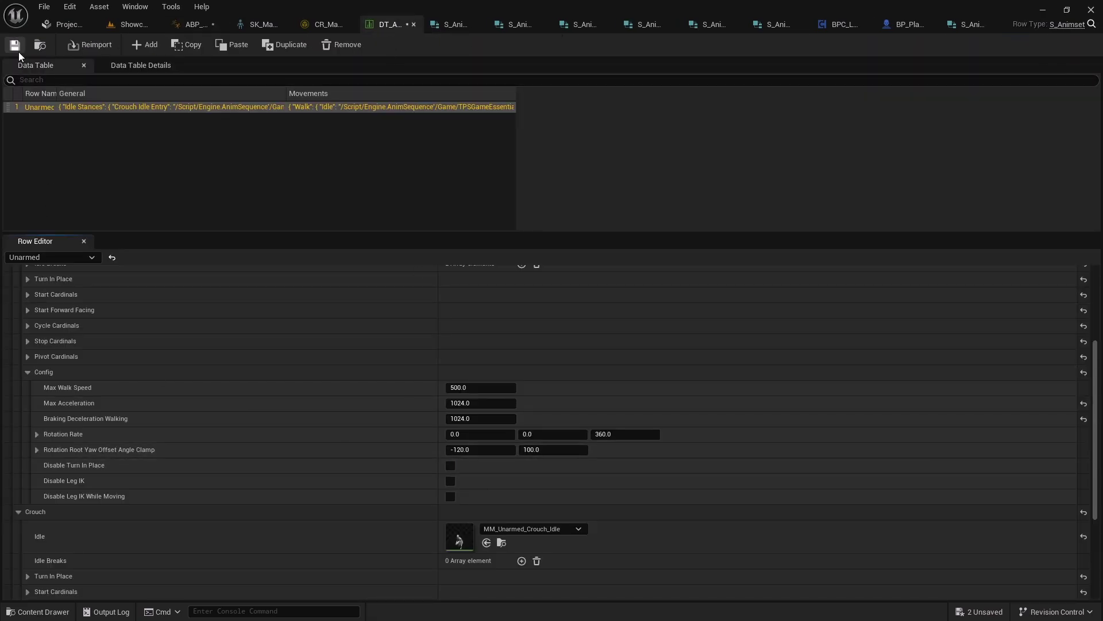
{"action": "left_click", "coordinate": [45, 7]}
{"action": "left_click", "coordinate": [75, 77]}
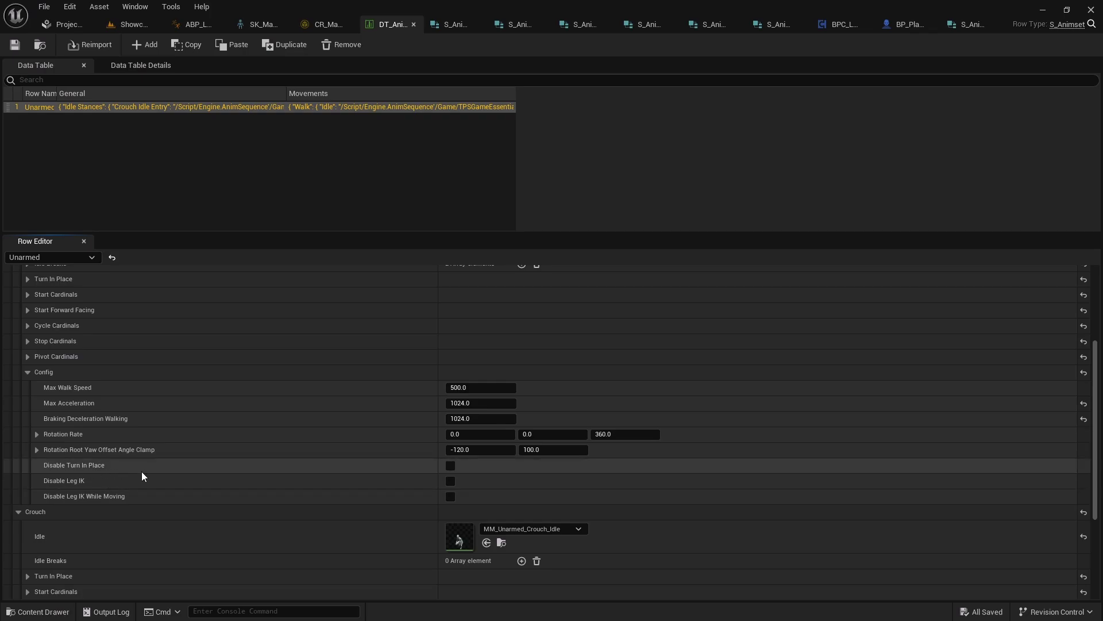
{"action": "left_click", "coordinate": [129, 24]}
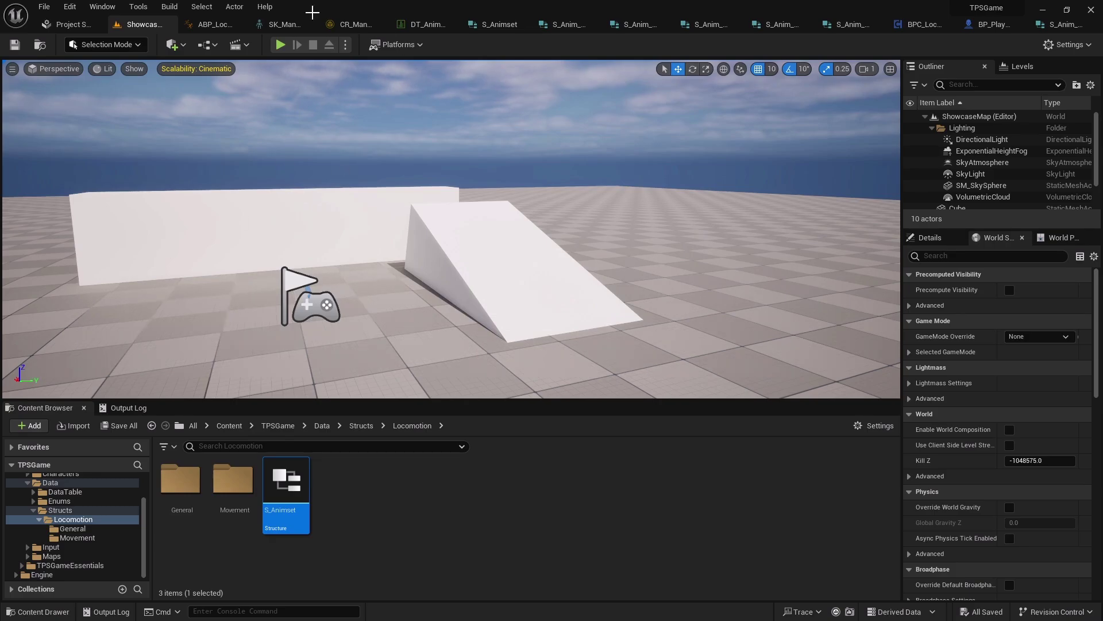
{"action": "left_click", "coordinate": [45, 7]}
{"action": "left_click", "coordinate": [81, 157]}
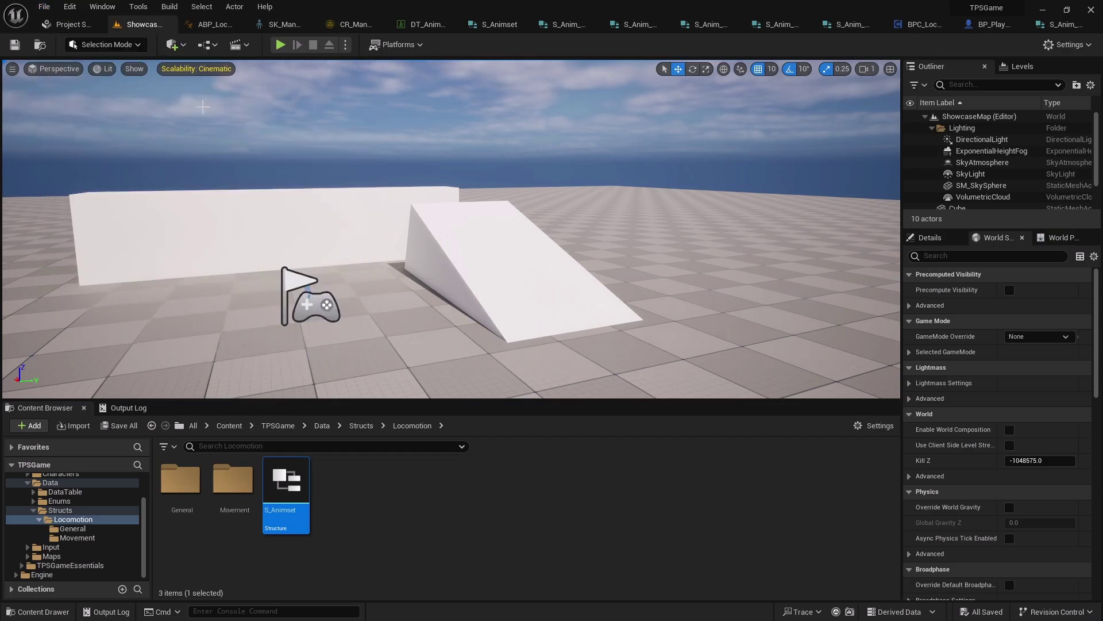
Move the ProcessTurnYawForwardFacing function into the Turn In Place function category in ABP_Locomotion and save the blueprint.
{"action": "left_click", "coordinate": [209, 28]}
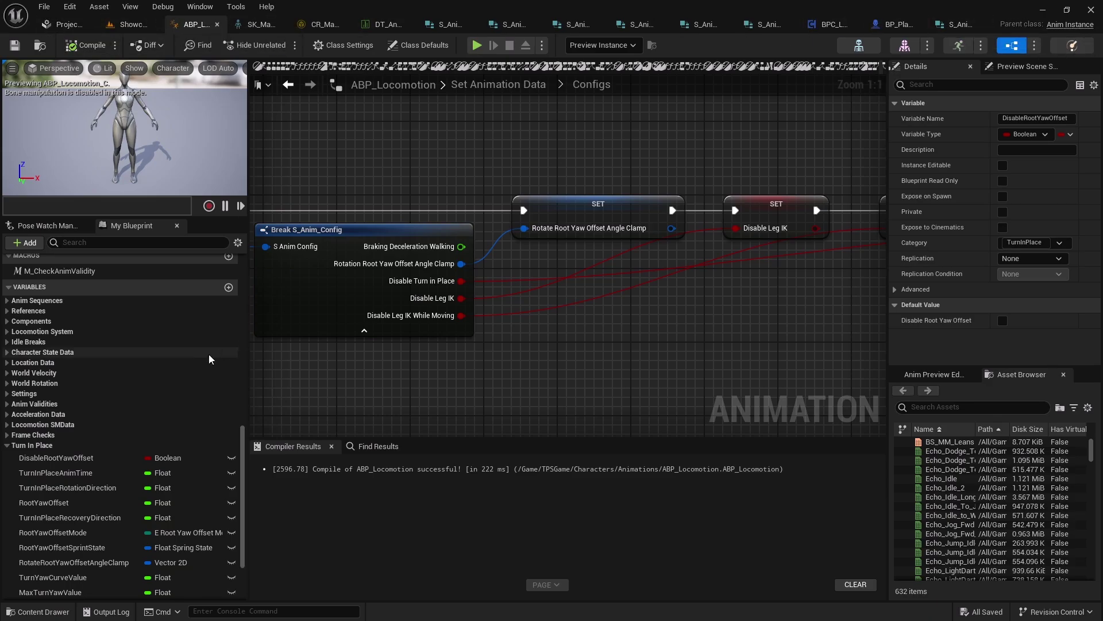
{"action": "scroll", "coordinate": [148, 383], "scroll_direction": "down", "scroll_amount": 2}
{"action": "left_click", "coordinate": [7, 410]}
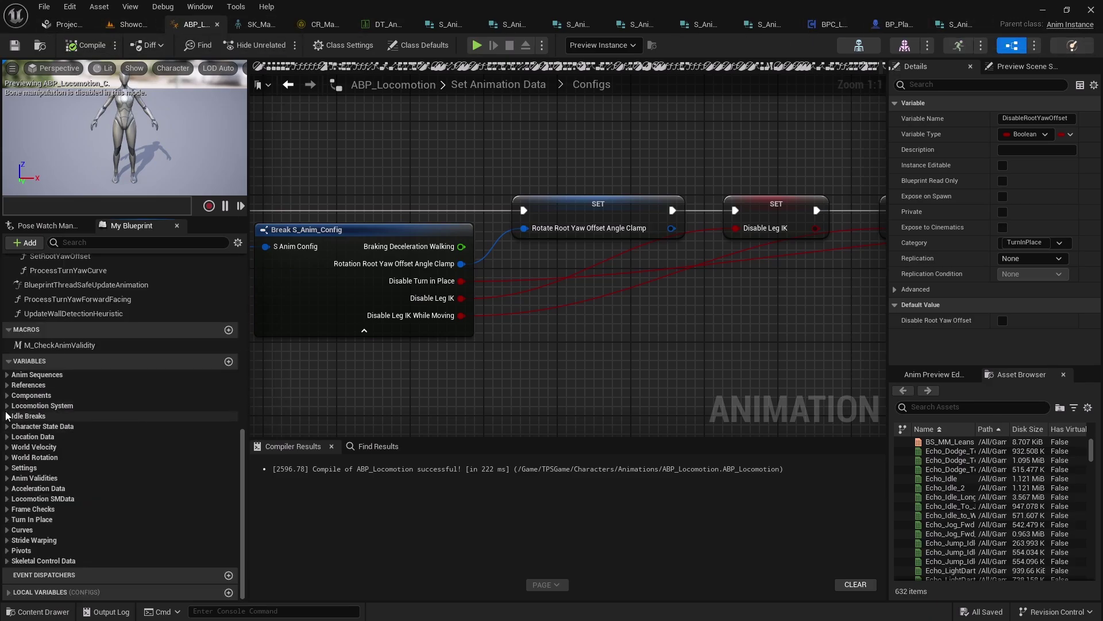
{"action": "scroll", "coordinate": [17, 397], "scroll_direction": "up", "scroll_amount": 12}
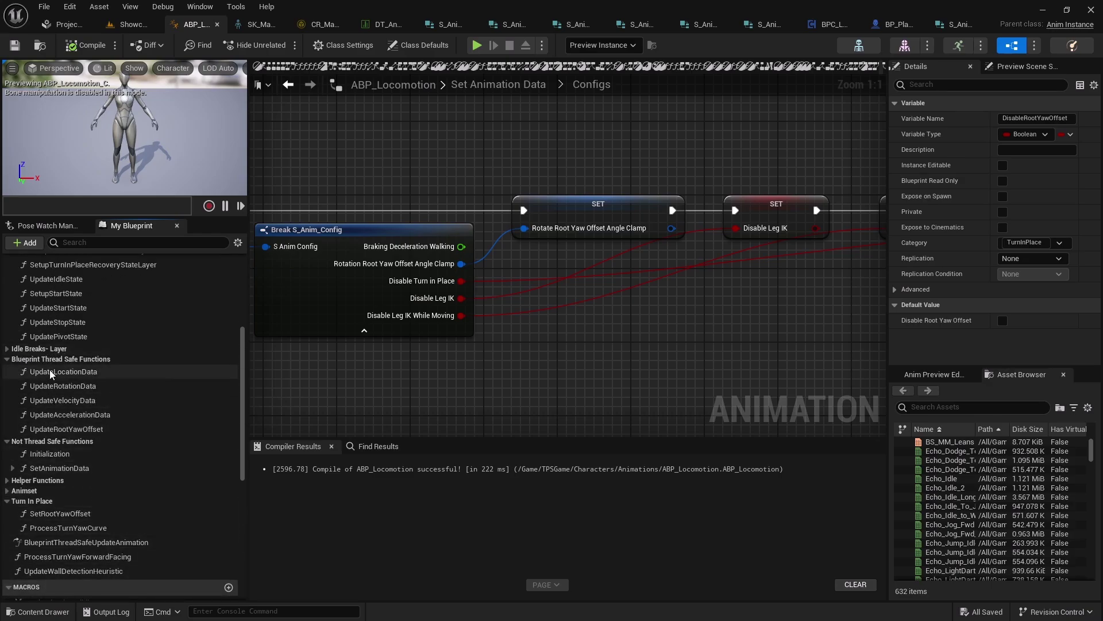
{"action": "scroll", "coordinate": [53, 368], "scroll_direction": "down", "scroll_amount": 4}
{"action": "scroll", "coordinate": [55, 382], "scroll_direction": "down", "scroll_amount": 1}
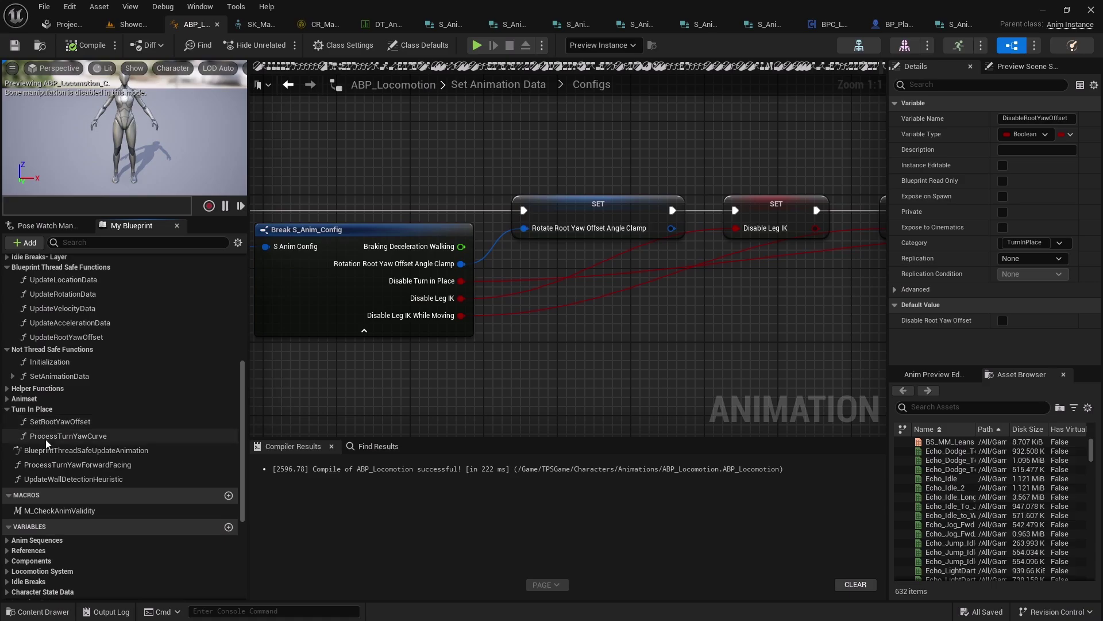
{"action": "left_click", "coordinate": [58, 469]}
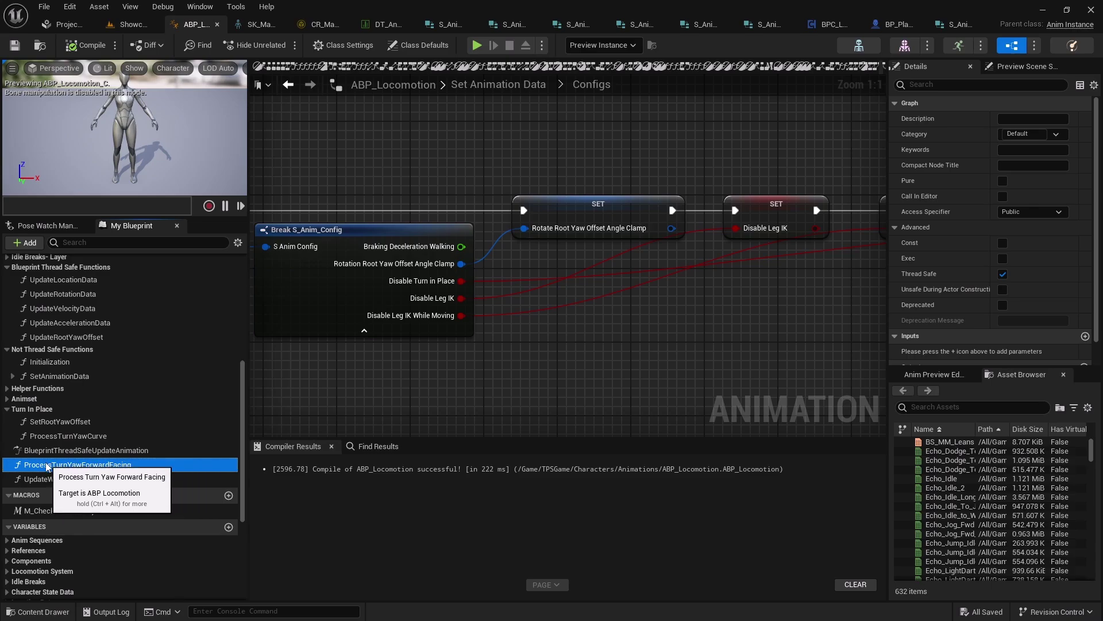
{"action": "left_click_drag", "start_coordinate": [46, 463], "coordinate": [57, 409]}
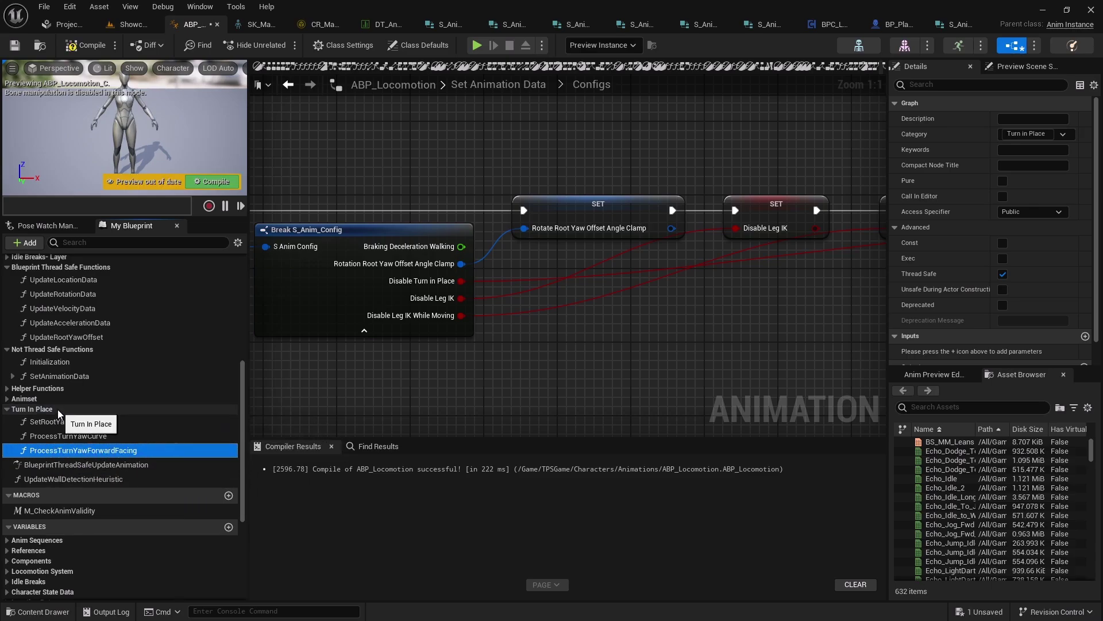
{"action": "left_click", "coordinate": [15, 45]}
Find references to UpdateWallDetectionHeuristic, move the function into the Blueprint Thread Safe Functions category and compile ABP_Locomotion.
{"action": "scroll", "coordinate": [91, 433], "scroll_direction": "down", "scroll_amount": 2}
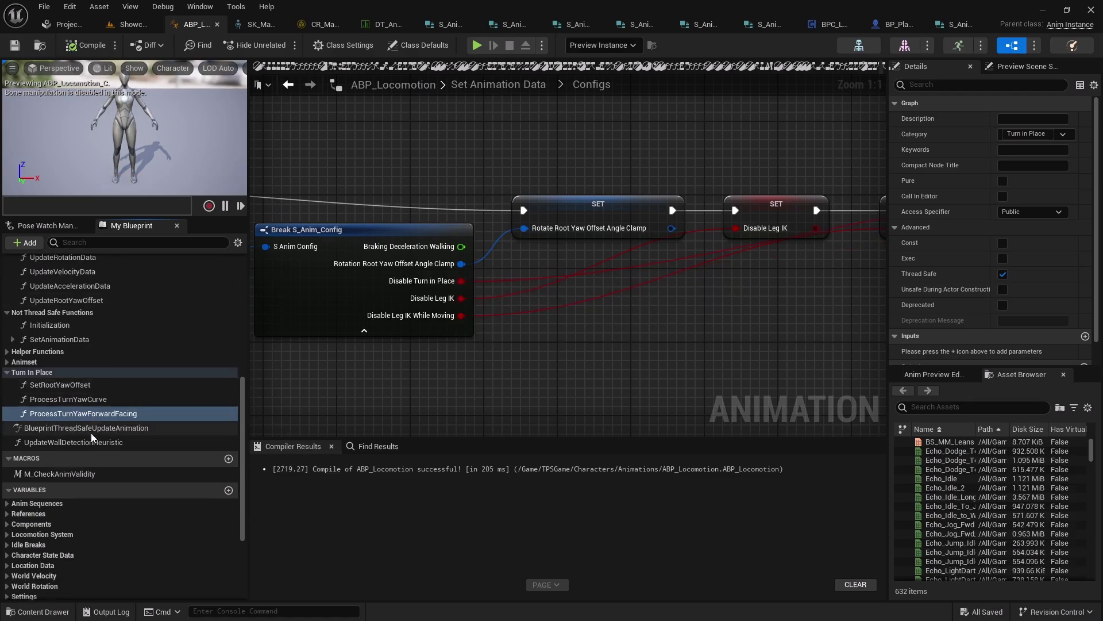
{"action": "right_click", "coordinate": [64, 423]}
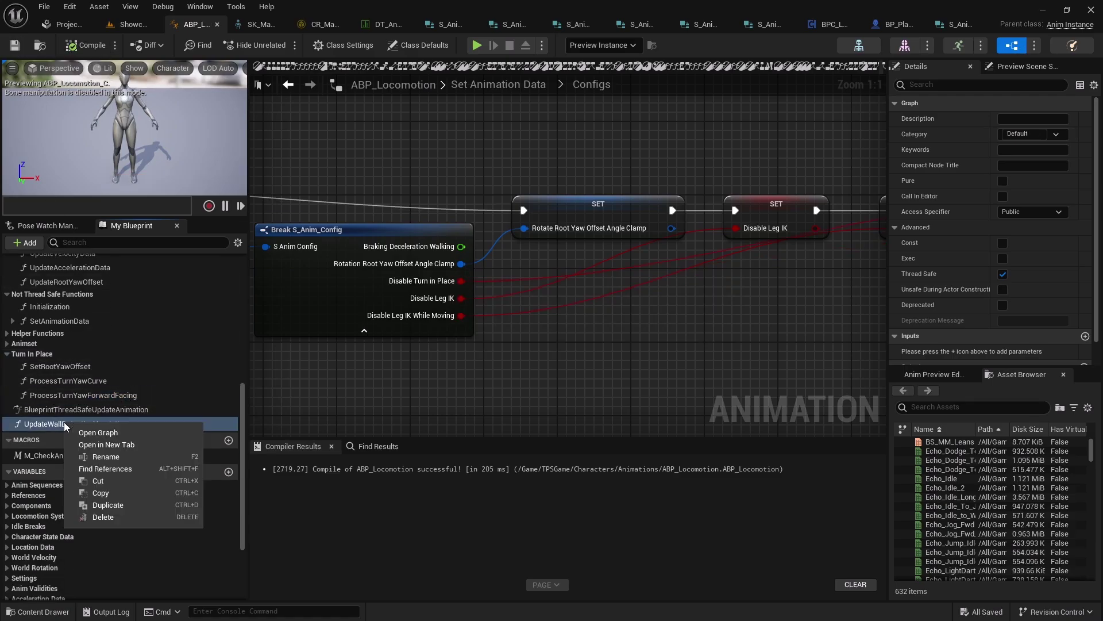
{"action": "left_click", "coordinate": [108, 467]}
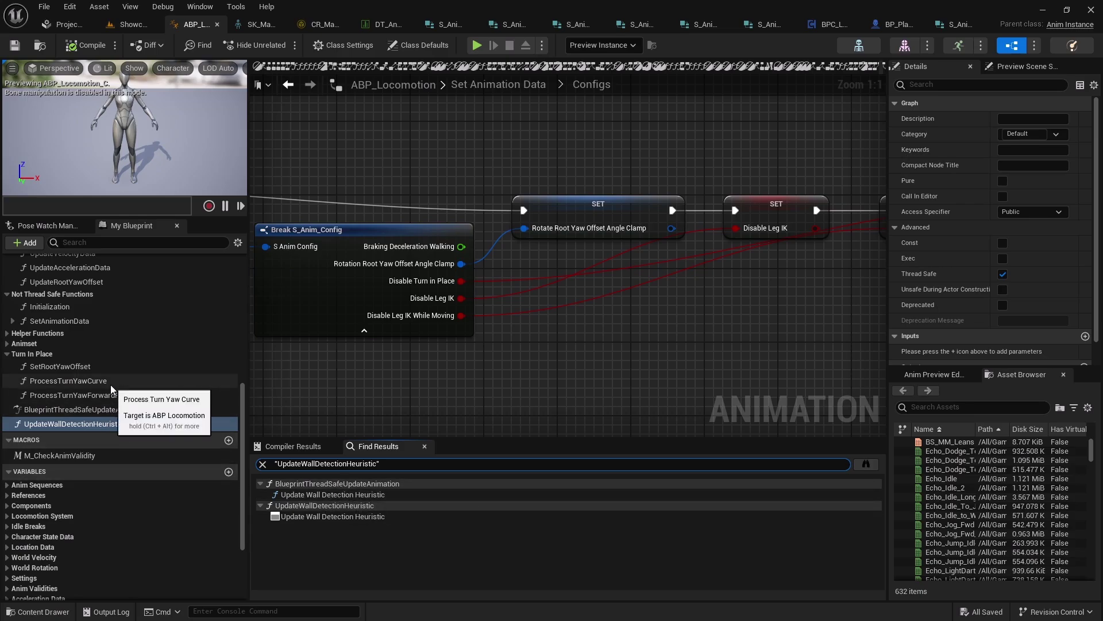
{"action": "scroll", "coordinate": [111, 385], "scroll_direction": "up", "scroll_amount": 2}
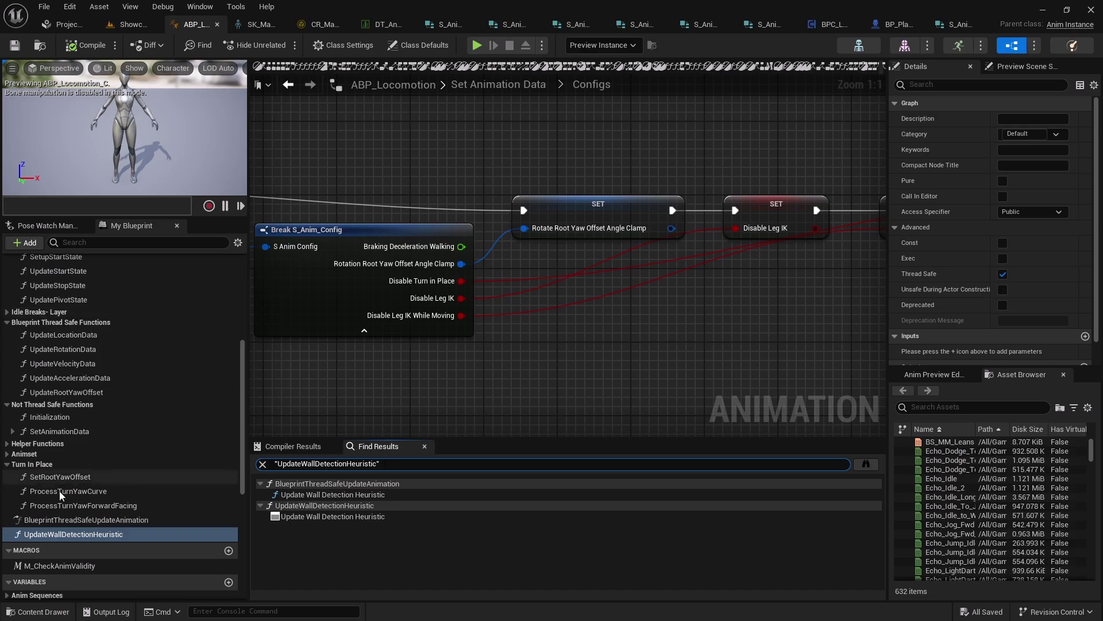
{"action": "left_click_drag", "start_coordinate": [63, 534], "coordinate": [100, 322]}
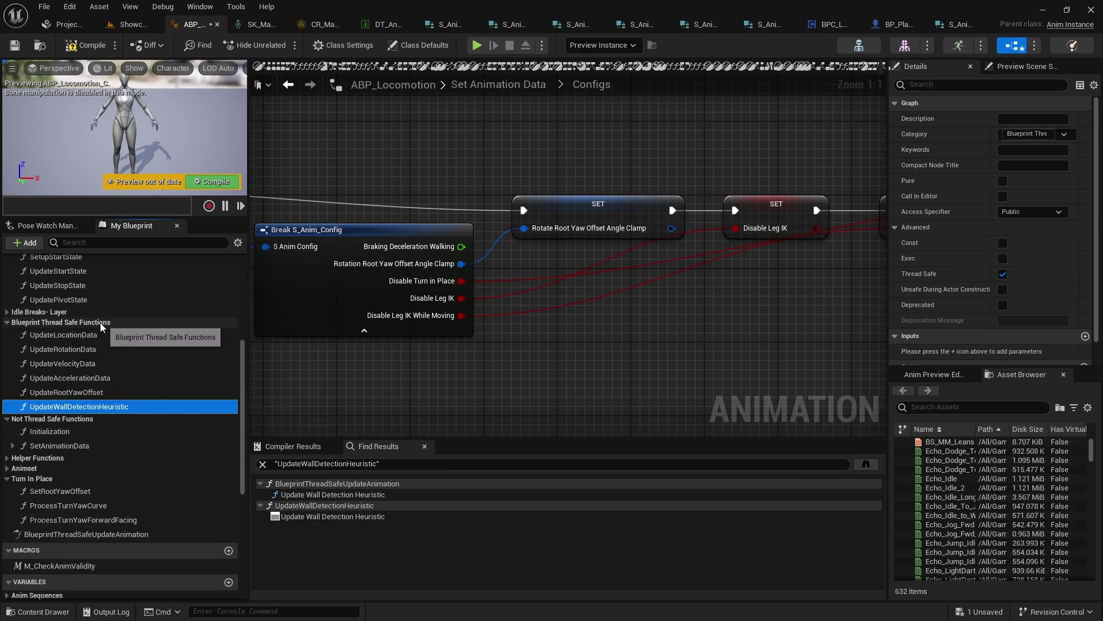
{"action": "left_click", "coordinate": [85, 45]}
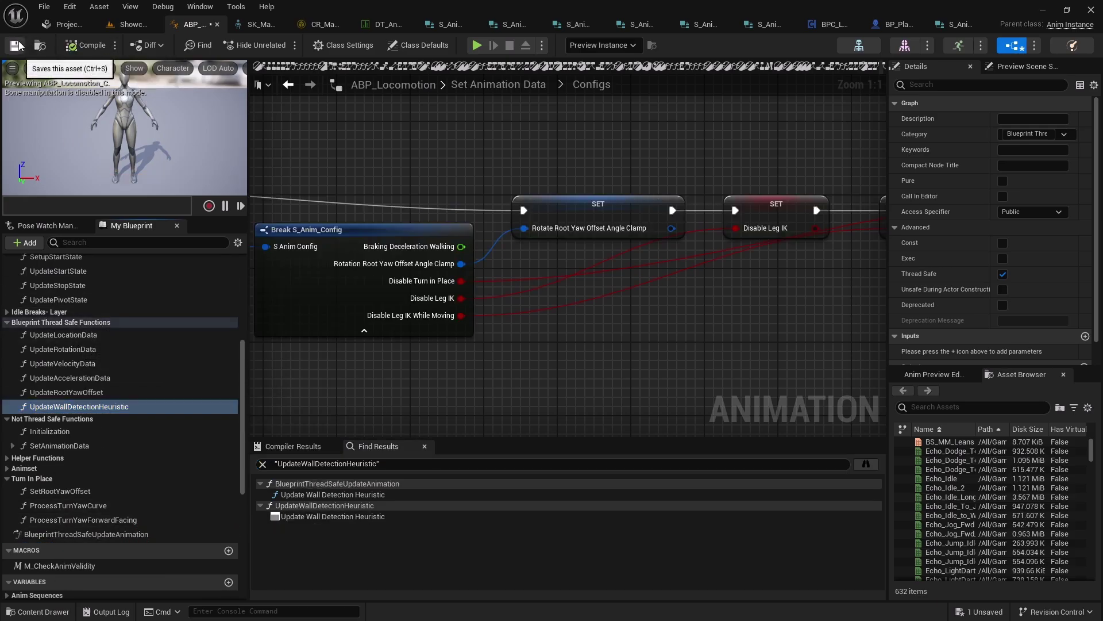
Collapse the expanded function categories in ABP_Locomotion's blueprint outline and save all project changes.
{"action": "scroll", "coordinate": [141, 381], "scroll_direction": "up", "scroll_amount": 3}
{"action": "scroll", "coordinate": [141, 381], "scroll_direction": "up", "scroll_amount": 3}
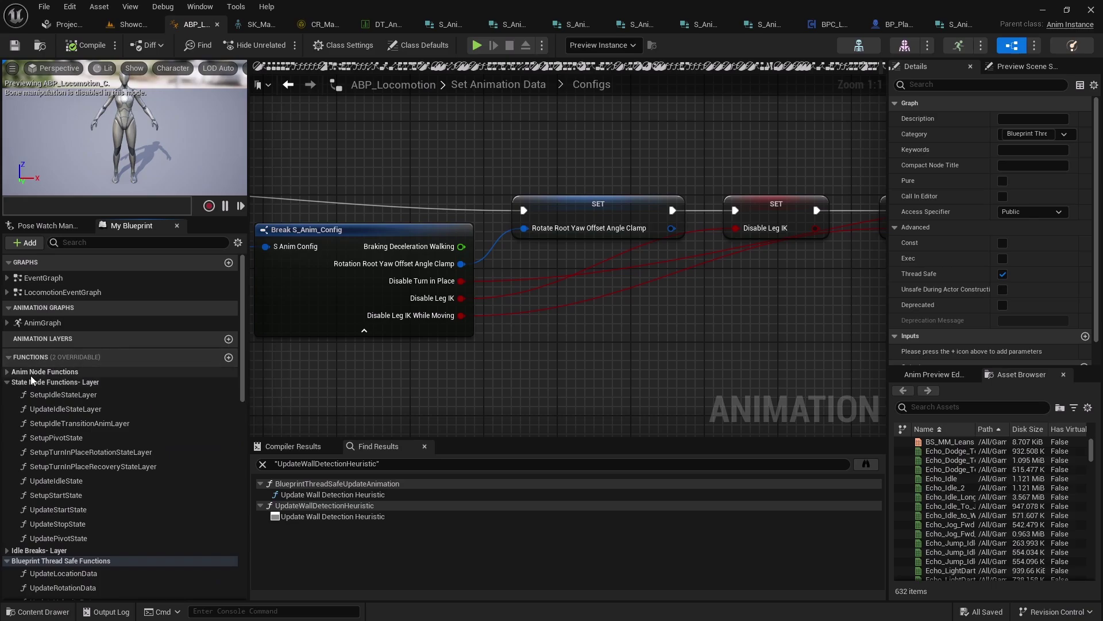
{"action": "left_click", "coordinate": [7, 383]}
{"action": "left_click", "coordinate": [7, 402]}
{"action": "scroll", "coordinate": [8, 391], "scroll_direction": "down", "scroll_amount": 2}
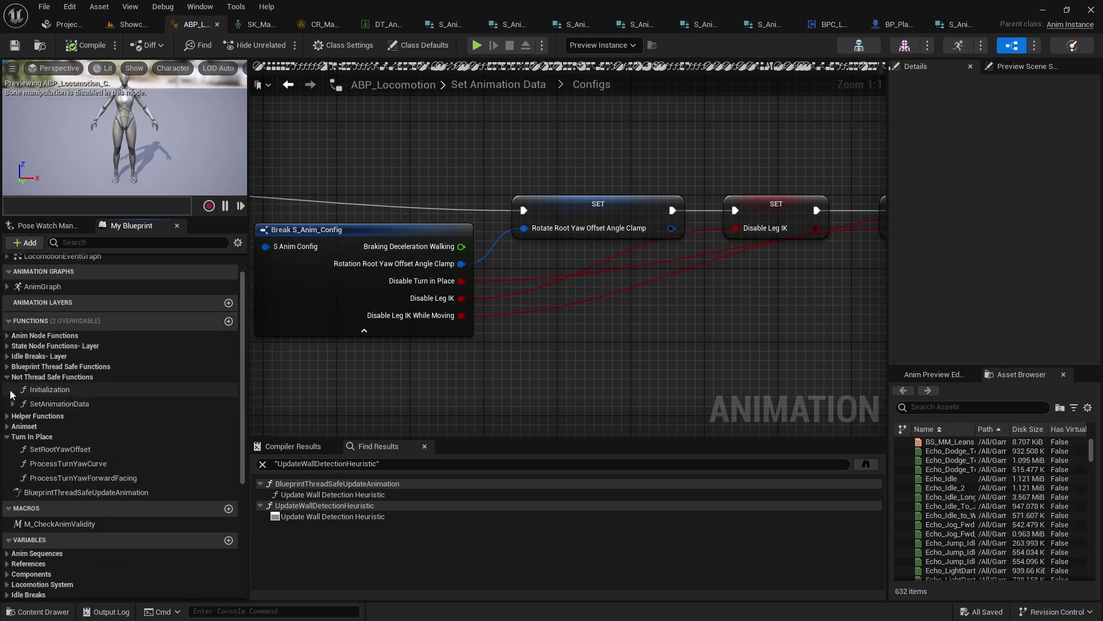
{"action": "left_click", "coordinate": [7, 377]}
{"action": "left_click", "coordinate": [7, 407]}
{"action": "scroll", "coordinate": [69, 385], "scroll_direction": "down", "scroll_amount": 6}
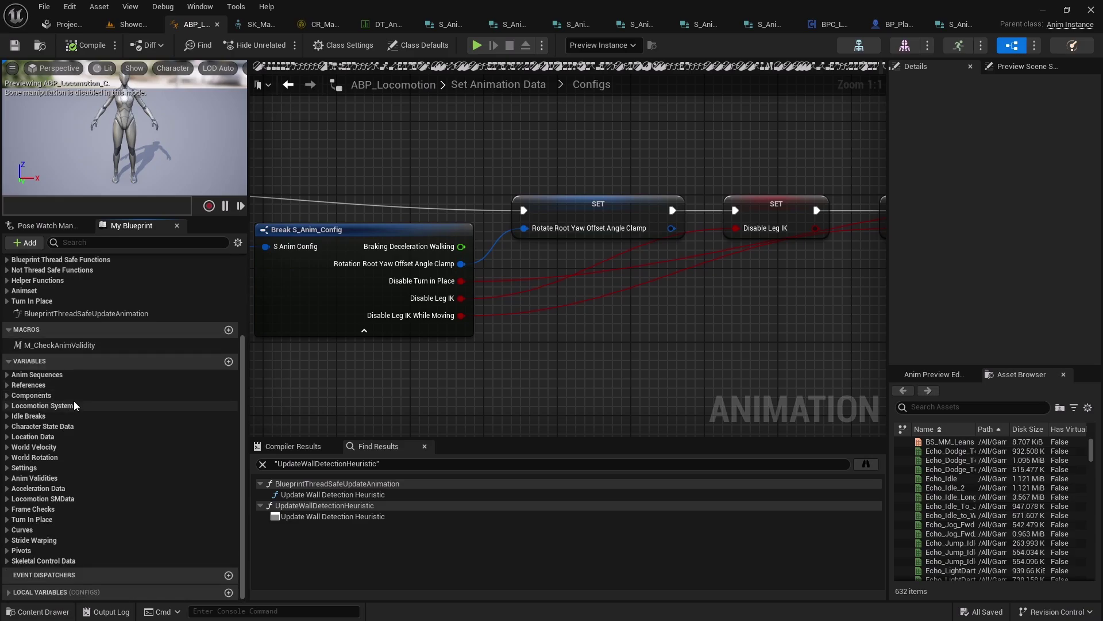
{"action": "left_click", "coordinate": [45, 7]}
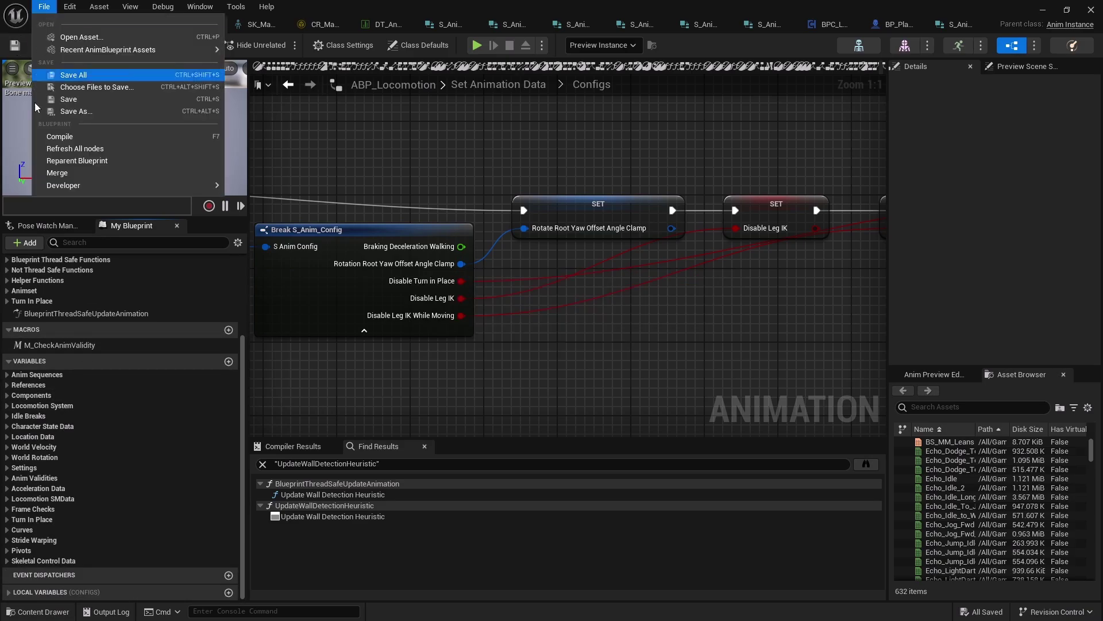
{"action": "left_click", "coordinate": [82, 78]}
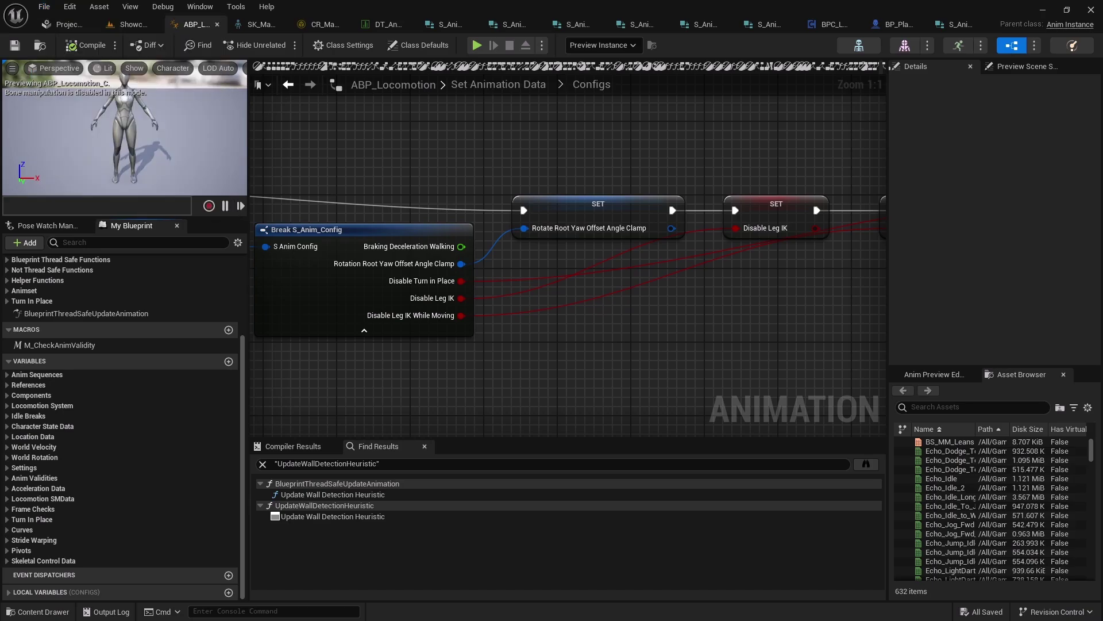
Move the Disable Root Yaw Offset setter closer to the Disable Leg IKWhile Moving setter in the Configs graph.
{"action": "scroll", "coordinate": [436, 174], "scroll_direction": "down", "scroll_amount": 2}
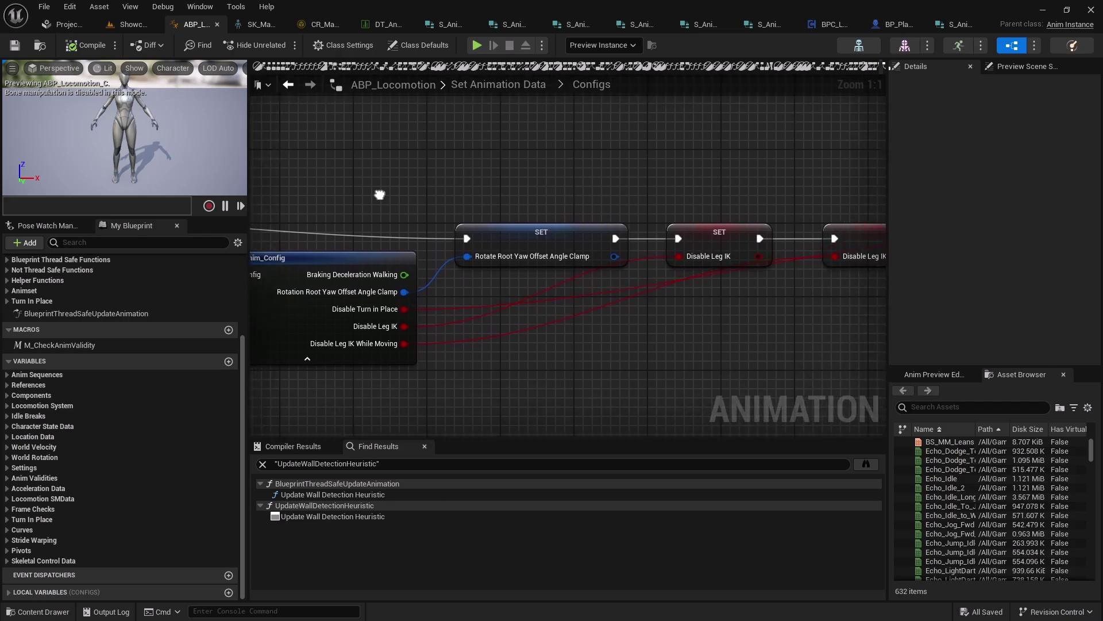
{"action": "right_click_drag", "start_coordinate": [796, 260], "coordinate": [645, 229]}
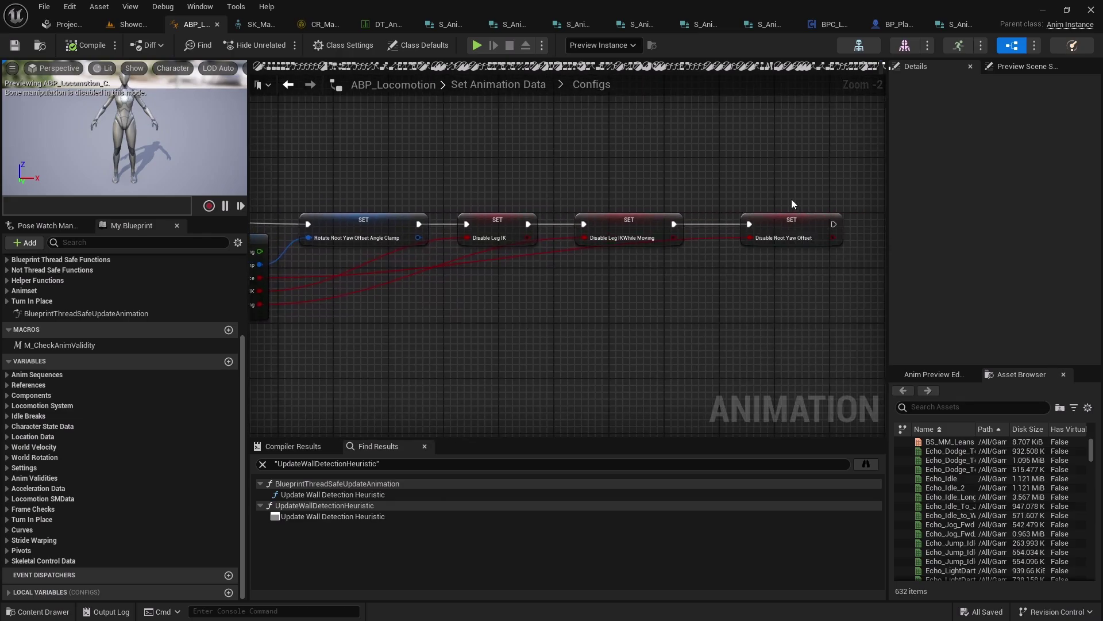
{"action": "left_click_drag", "start_coordinate": [791, 222], "coordinate": [763, 222]}
{"action": "right_click_drag", "start_coordinate": [764, 222], "coordinate": [811, 201]}
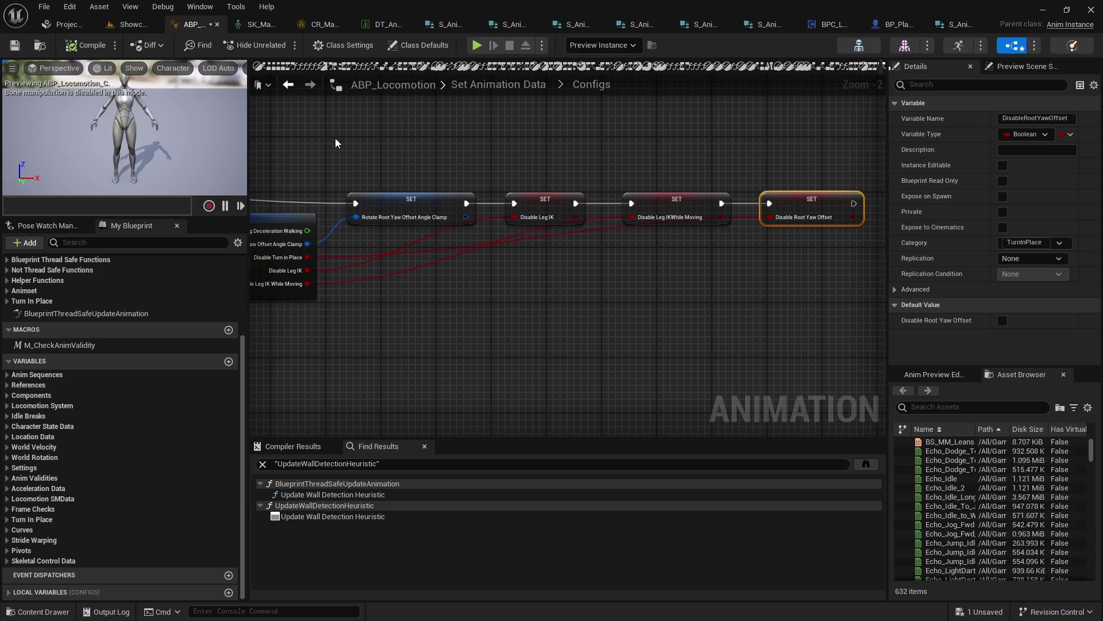
{"action": "right_click_drag", "start_coordinate": [383, 179], "coordinate": [535, 177]}
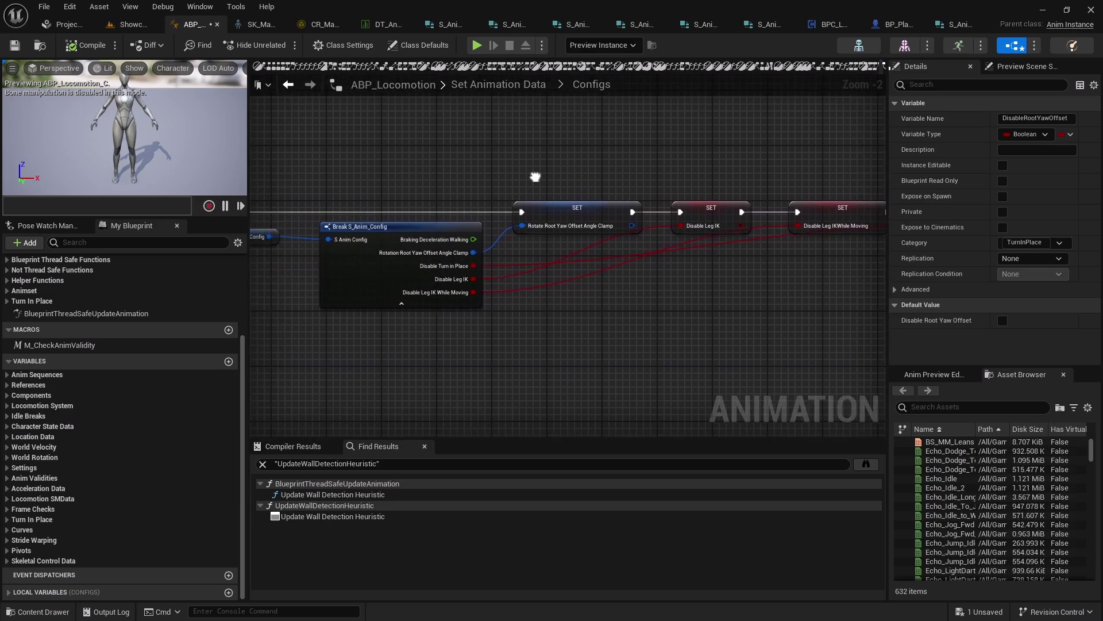